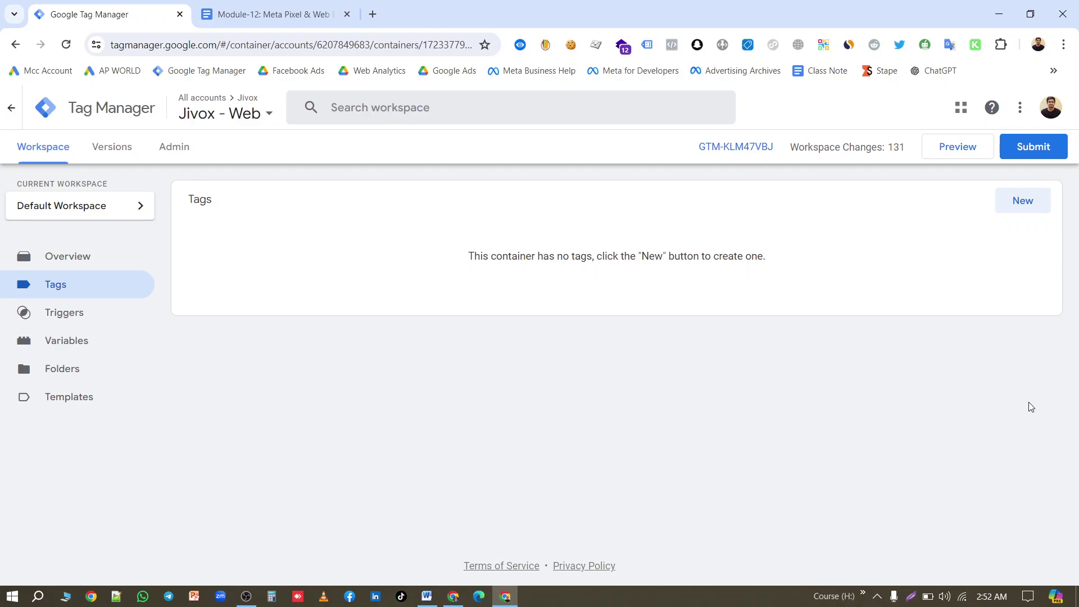
Review the event list in the Word document and the Jivox - WP dataset in Meta Events Manager, returning to Tag Manager.
left_click(427, 596)
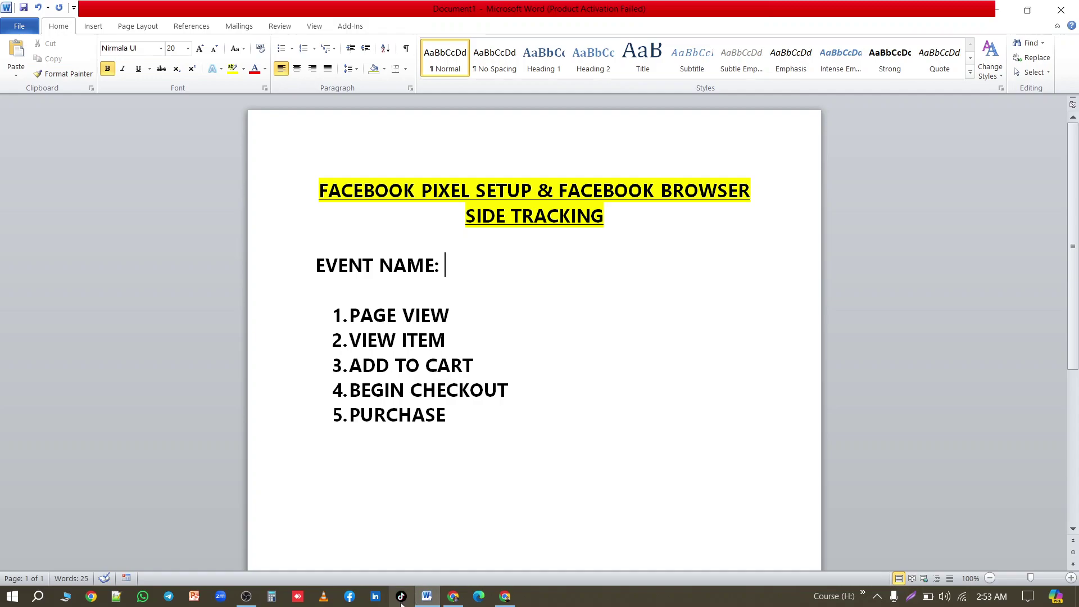
left_click(504, 596)
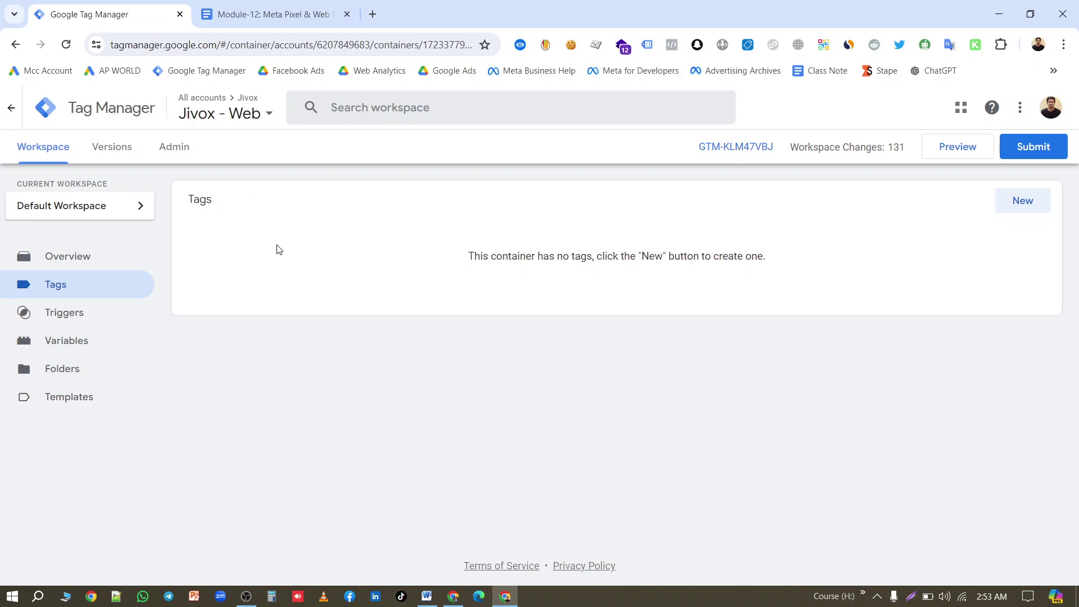
left_click(453, 597)
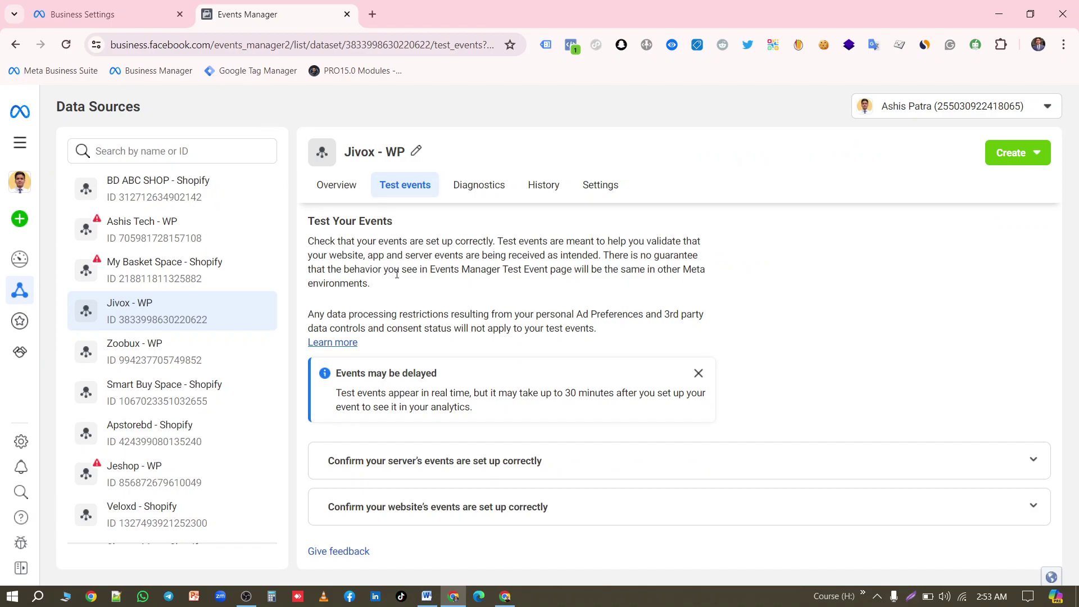
left_click(504, 597)
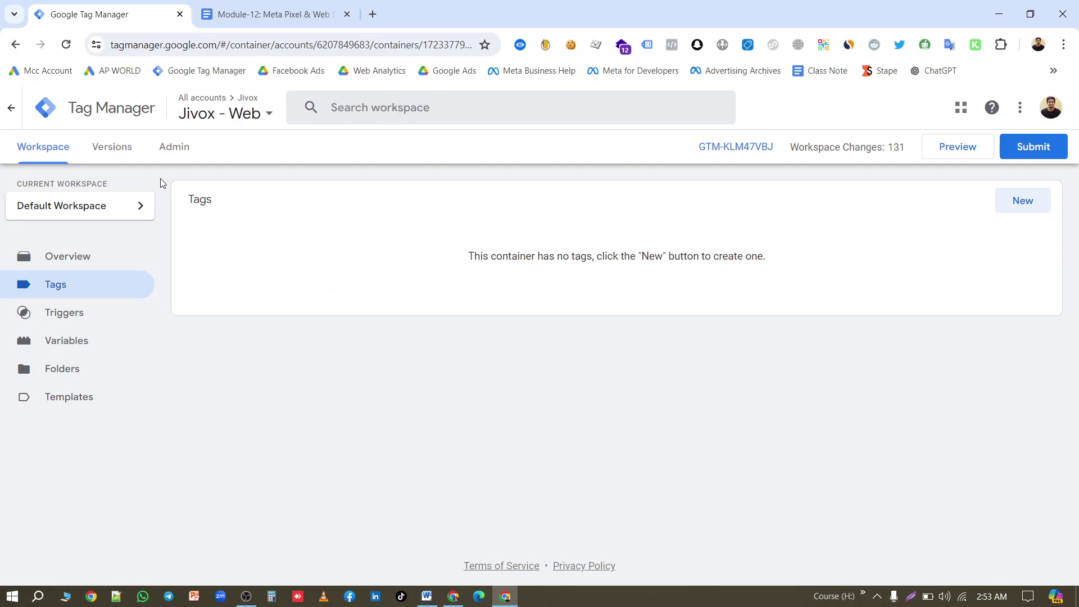
Find the Facebook Pixel tag template by facebookarchive in the Community Template Gallery and add it to the workspace.
left_click(79, 402)
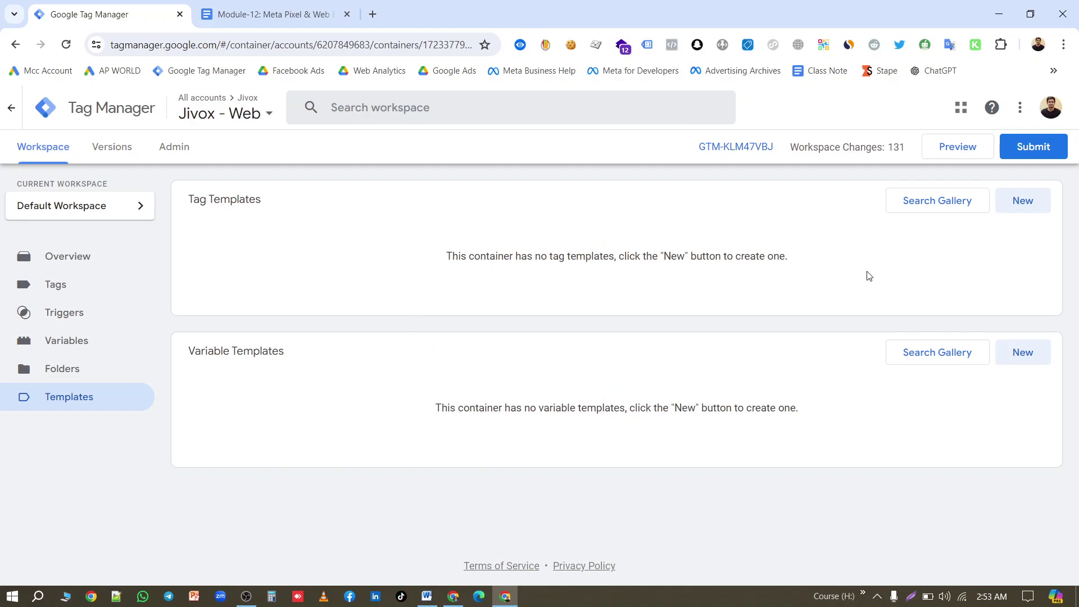
left_click(918, 212)
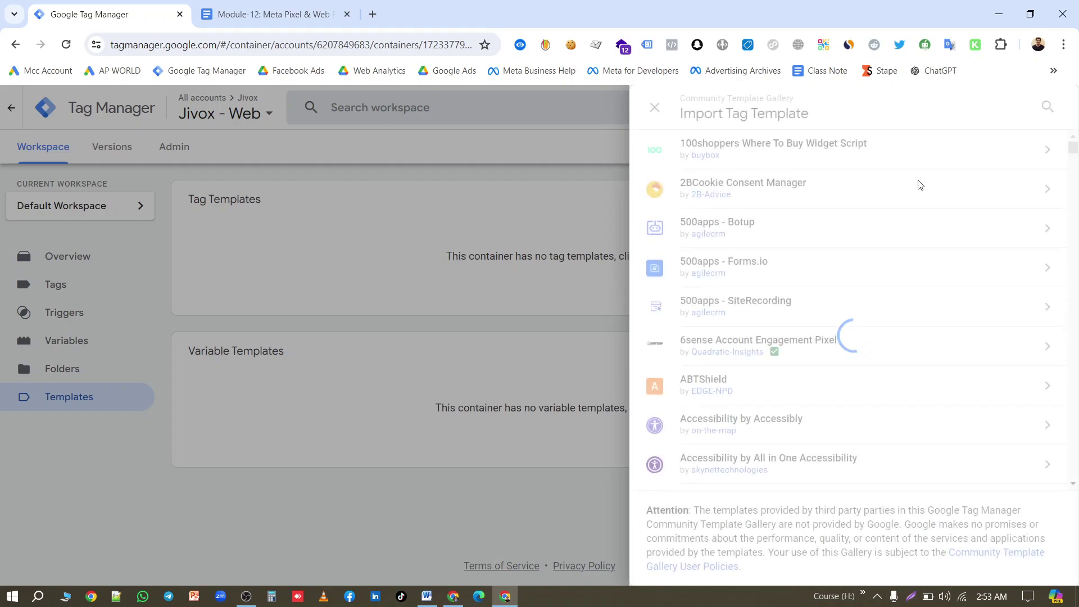
left_click(1048, 107)
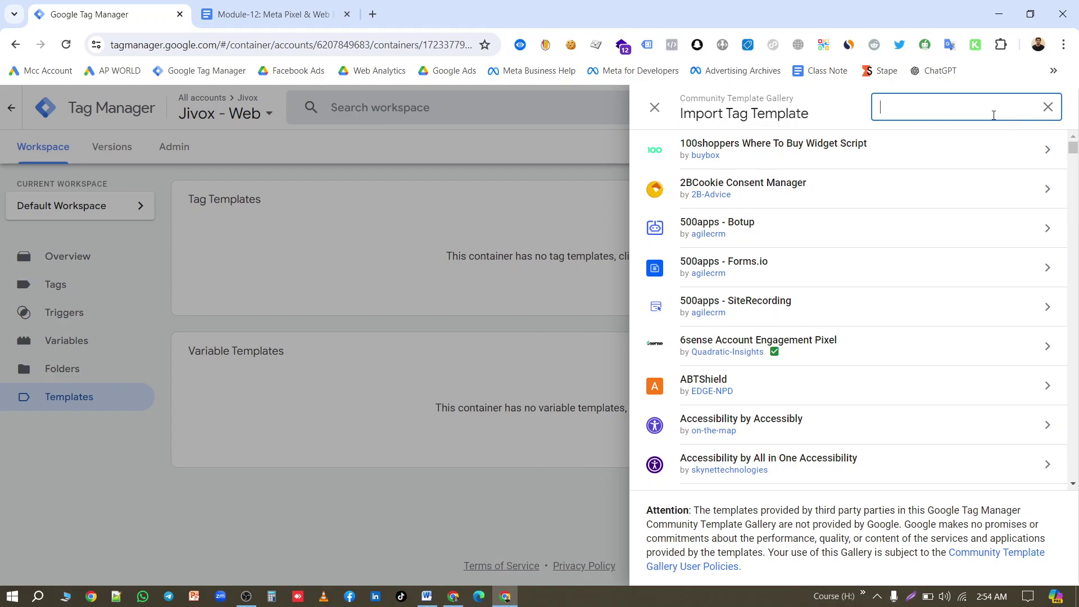
type("p")
key("BackSpace")
type("fac")
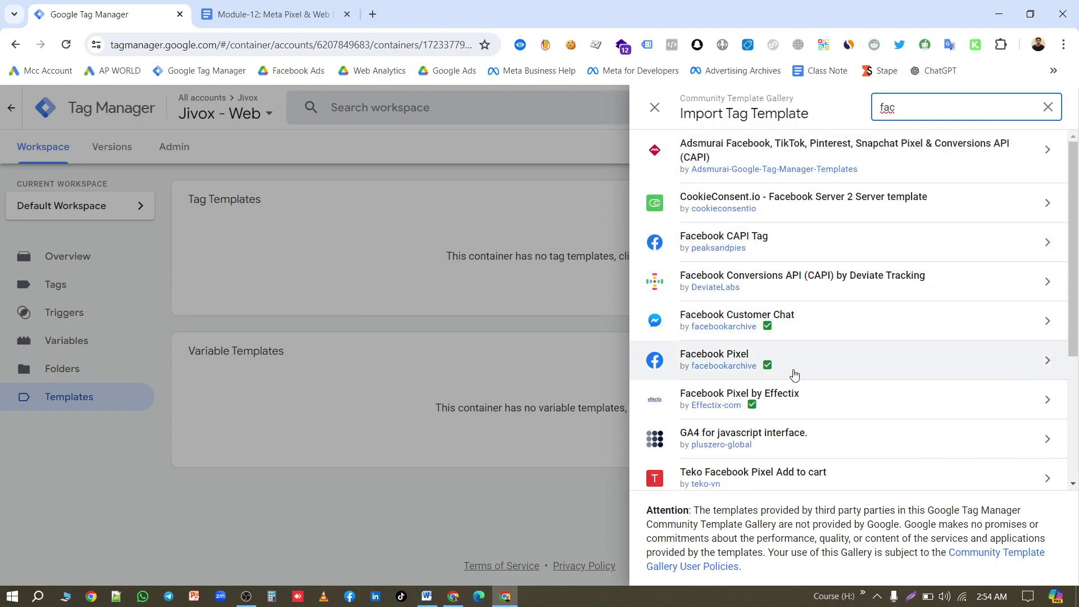
left_click(881, 364)
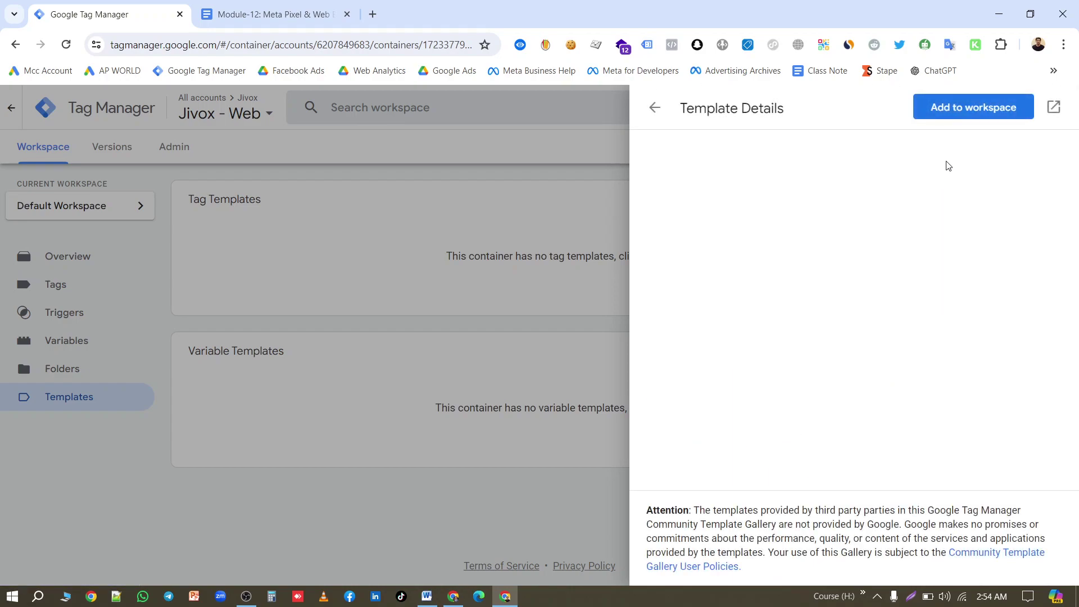
left_click(966, 112)
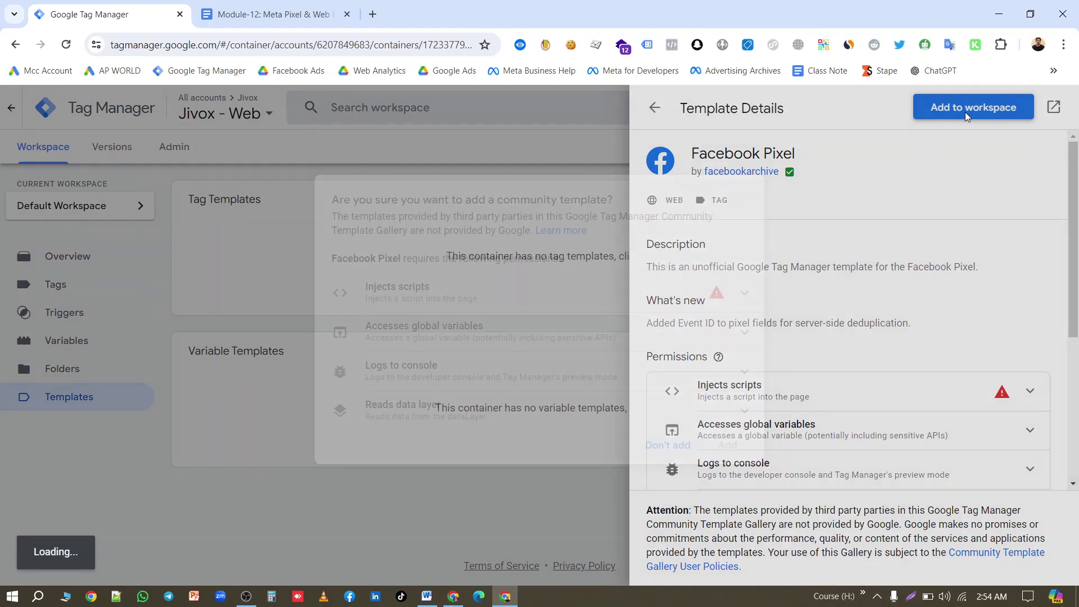
left_click(728, 446)
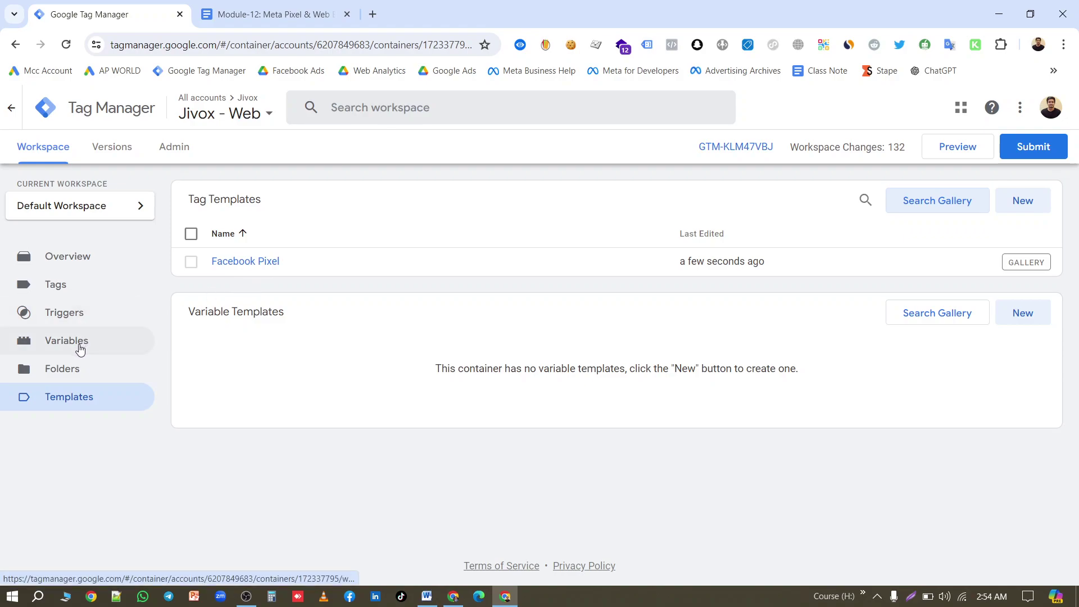
Copy the Dataset ID of Jivox - WP from its settings in Meta Events Manager.
left_click(79, 341)
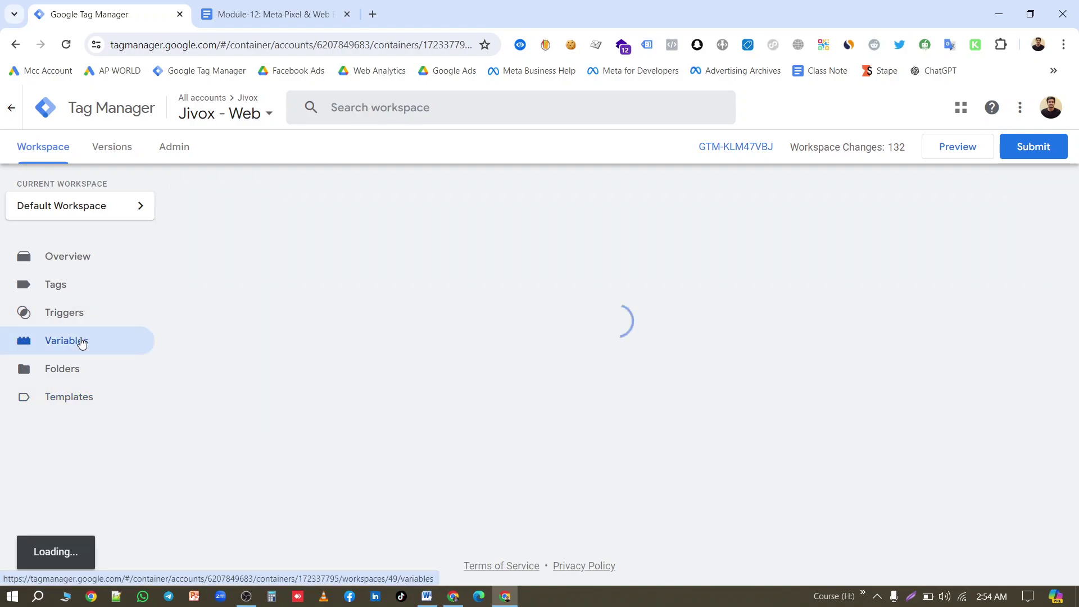
left_click(453, 596)
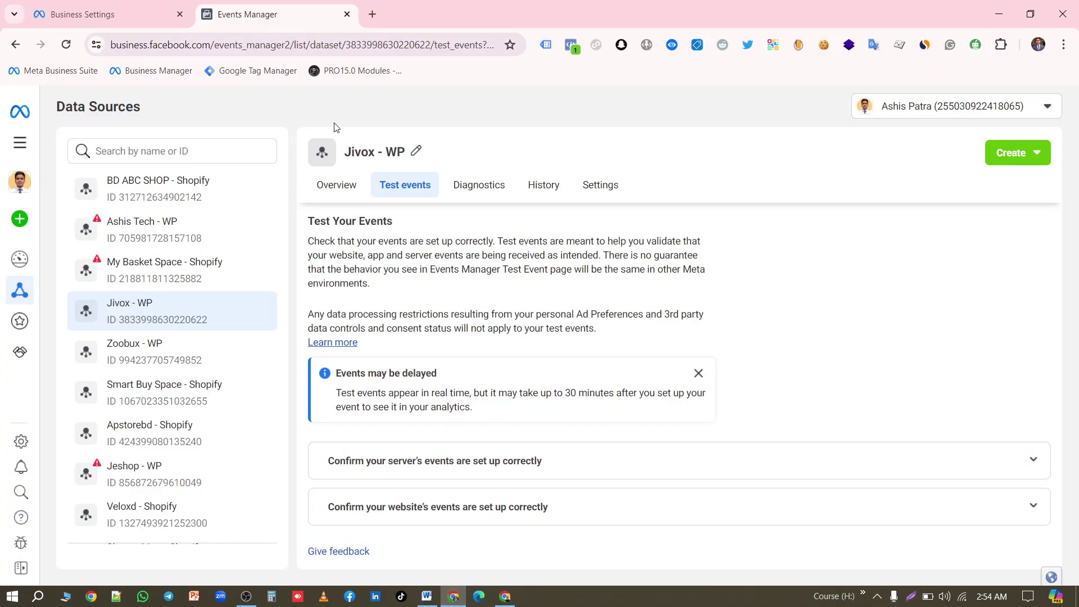
left_click(613, 193)
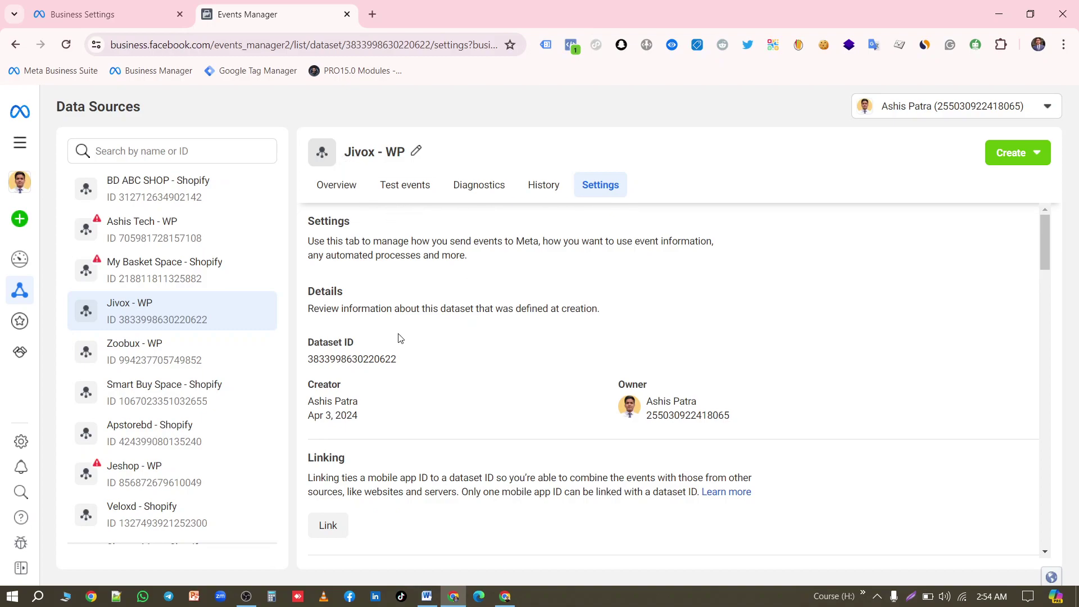
left_click(345, 361)
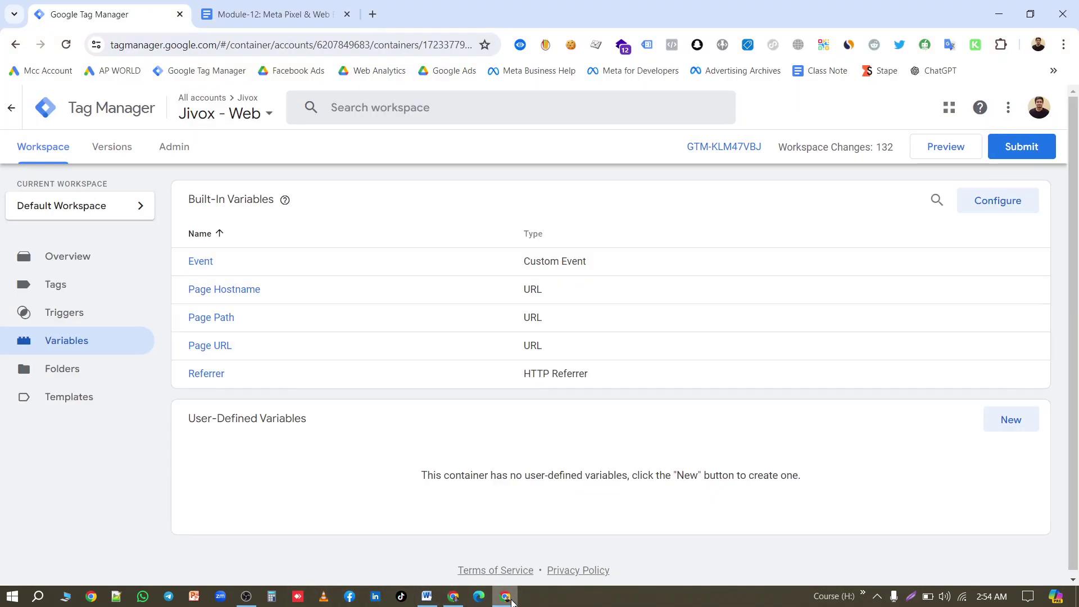
Create a user-defined variable of type Constant in Tag Manager with the copied Dataset ID as its value.
left_click(505, 596)
left_click(1015, 425)
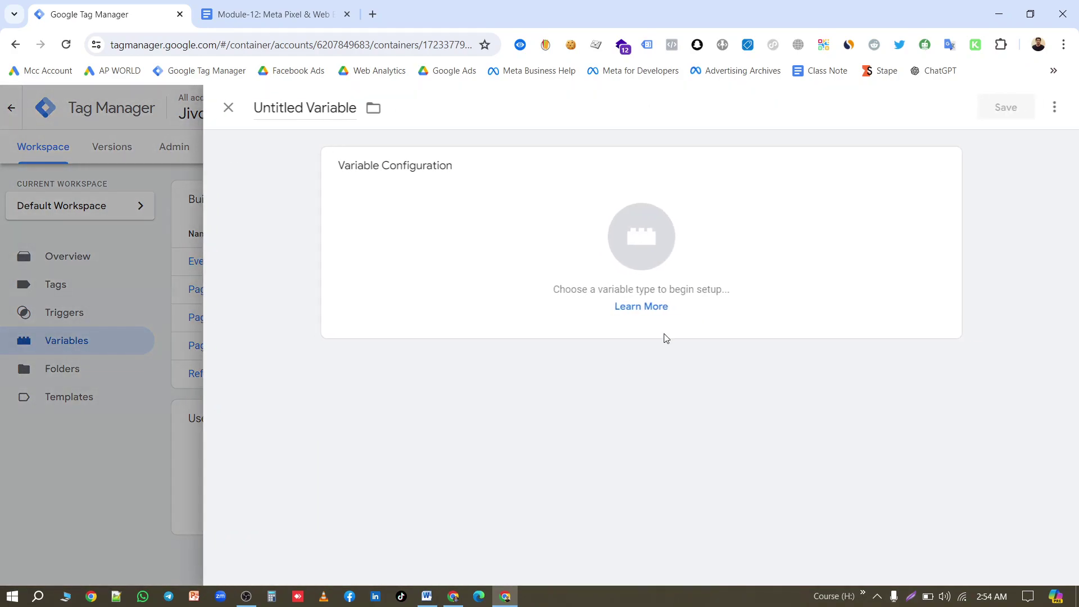
left_click(684, 227)
scroll(783, 297, "down", 7)
scroll(783, 297, "down", 3)
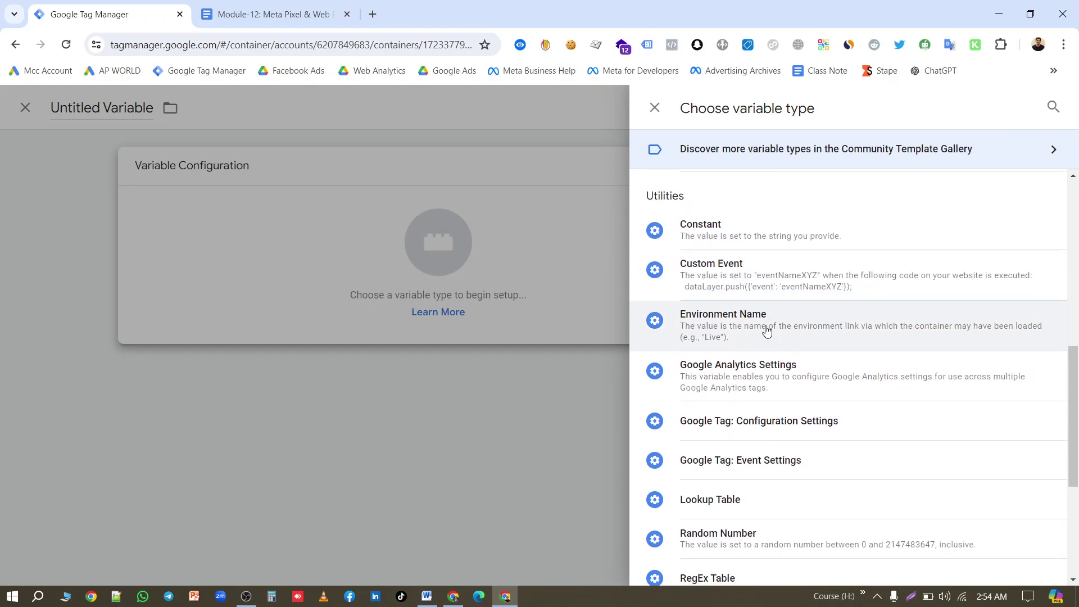
left_click(725, 229)
left_click(418, 305)
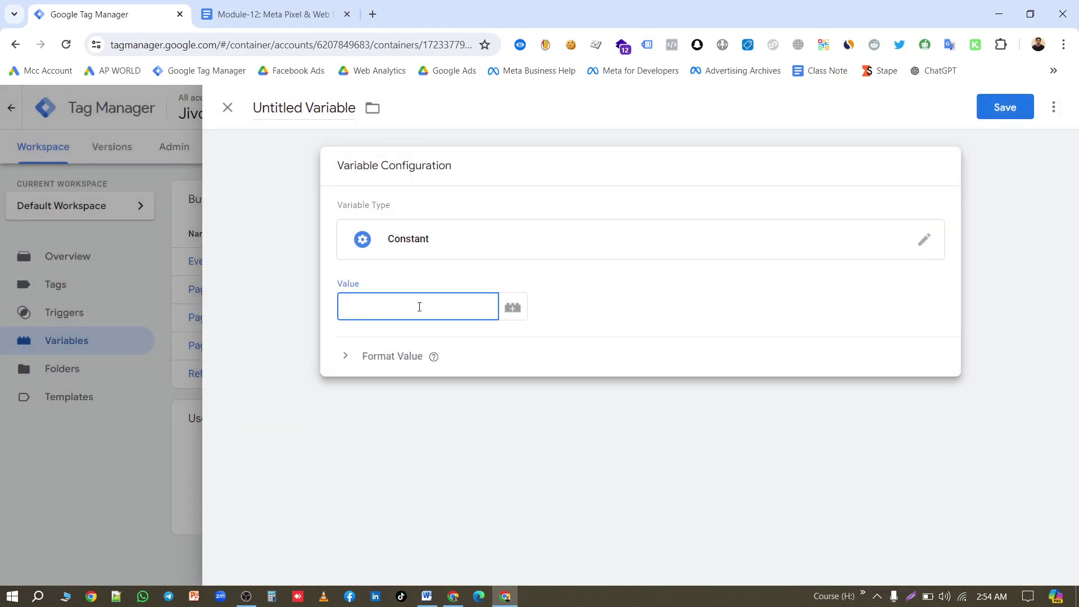
key("ctrl+v")
Name the variable "FB - Pixel ID" and save it.
left_click(331, 102)
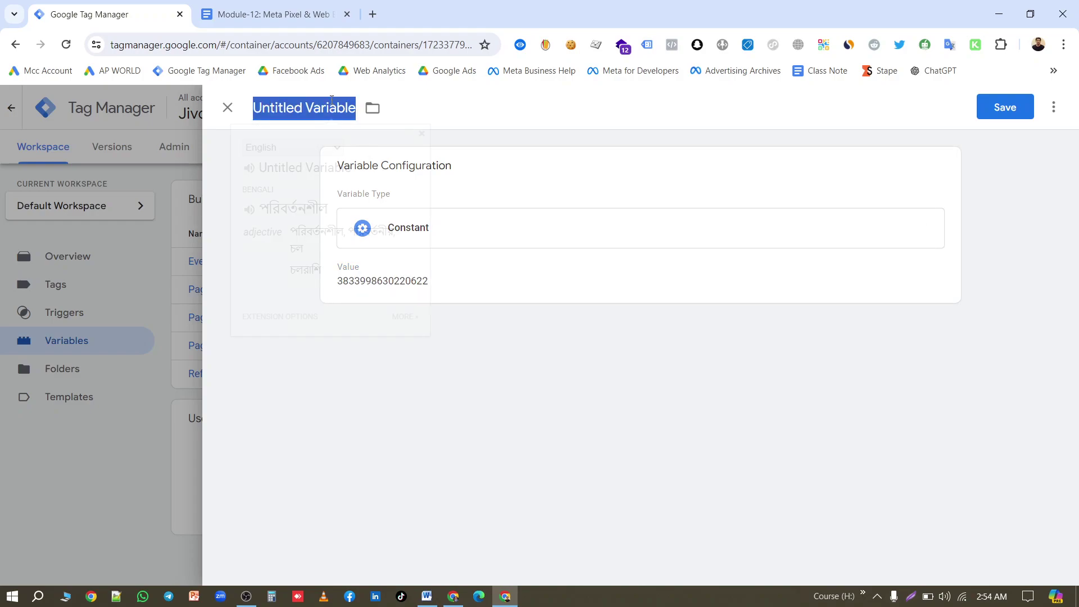
type("FB")
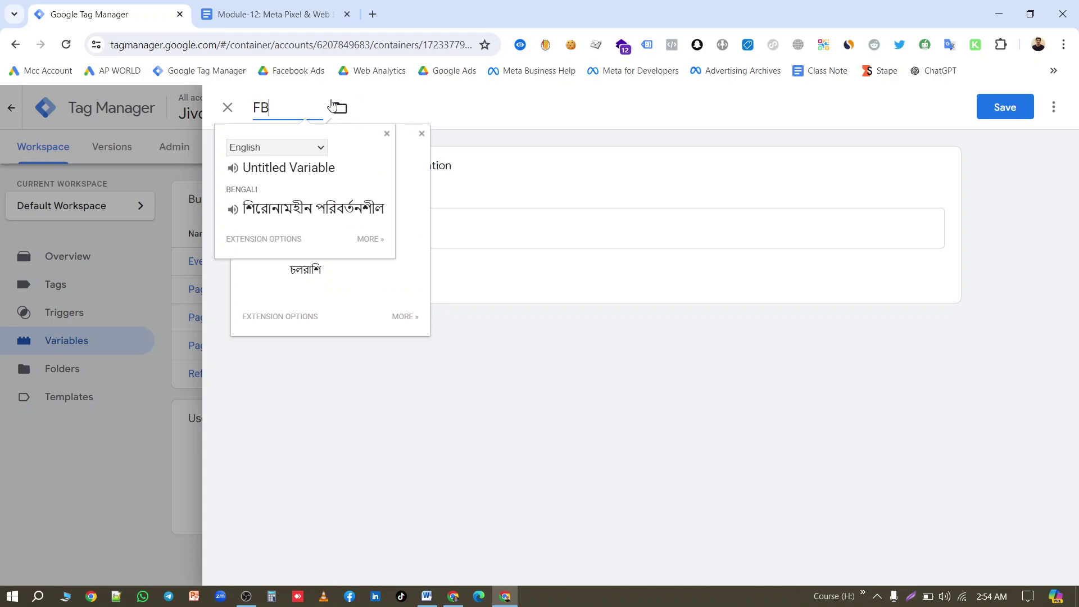
type(" - Pixel ID")
left_click(1015, 107)
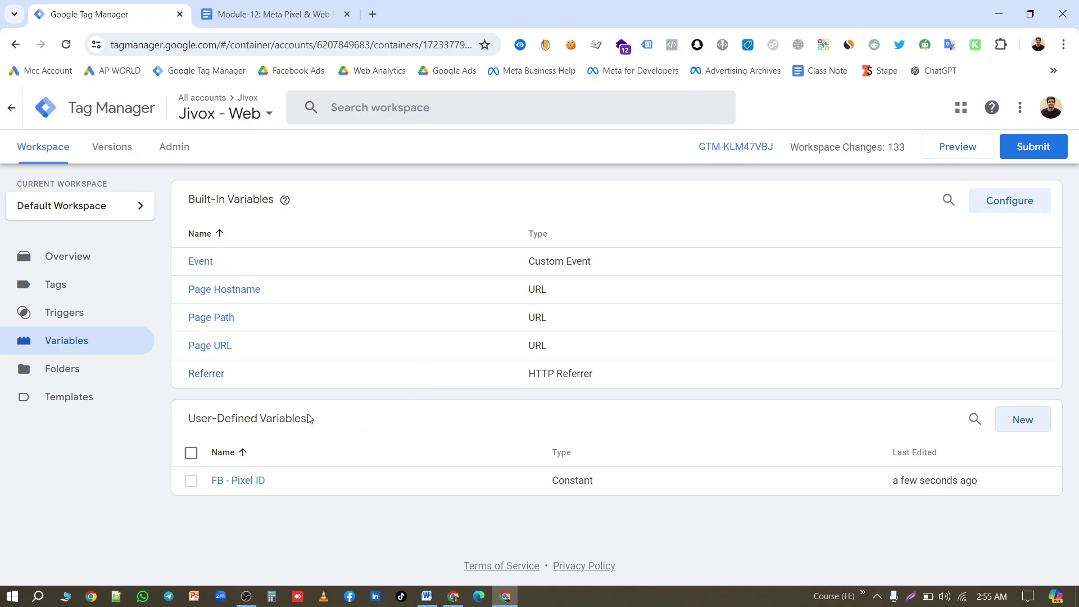
Check the event names to track in the Word document and return to Tag Manager.
left_click(434, 596)
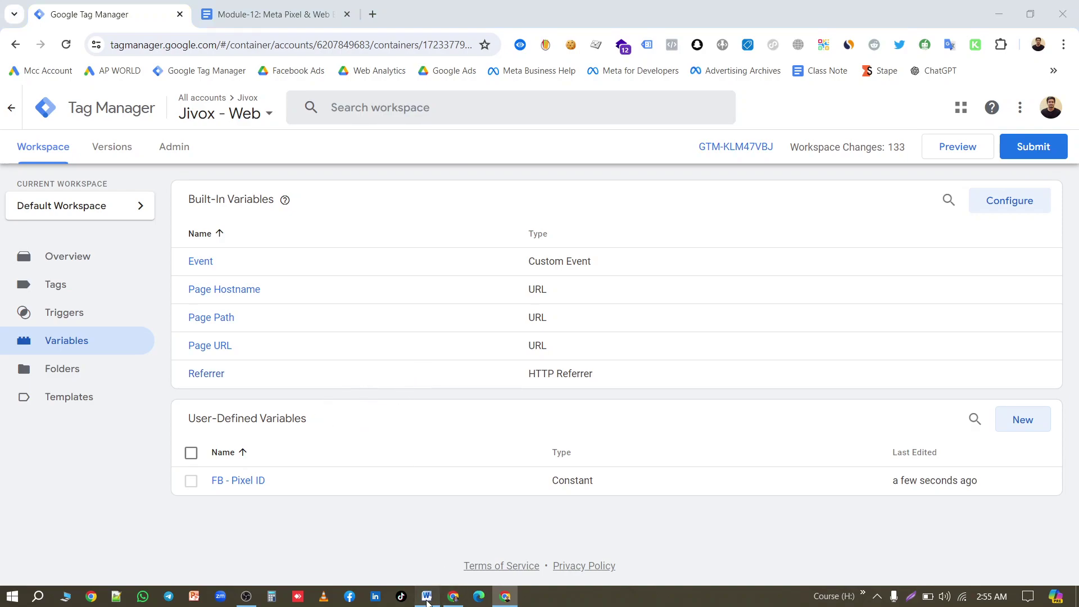
left_click(608, 256)
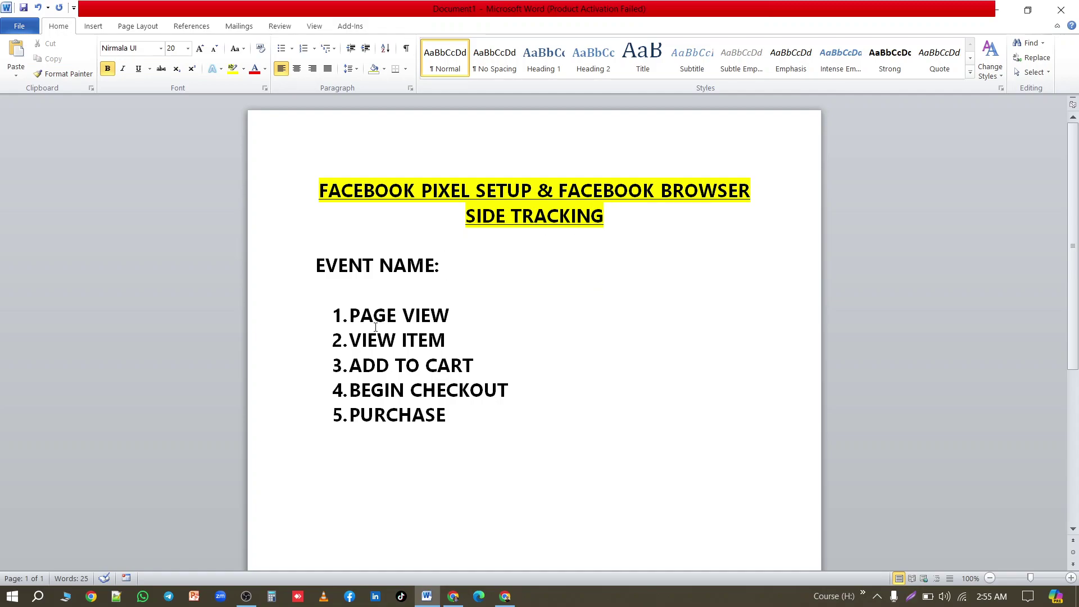
left_click(505, 597)
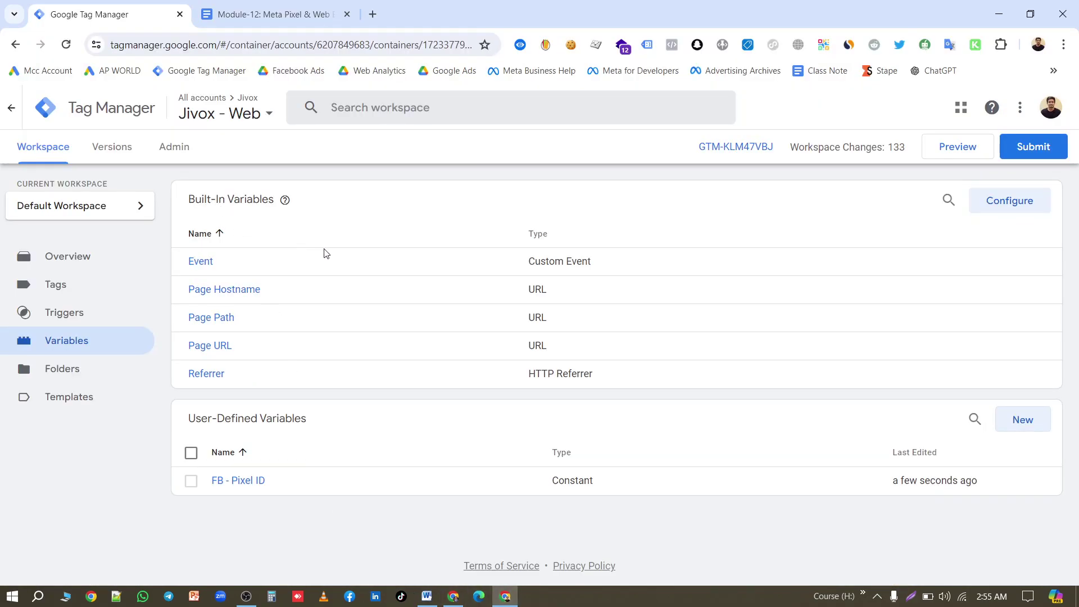
left_click(968, 146)
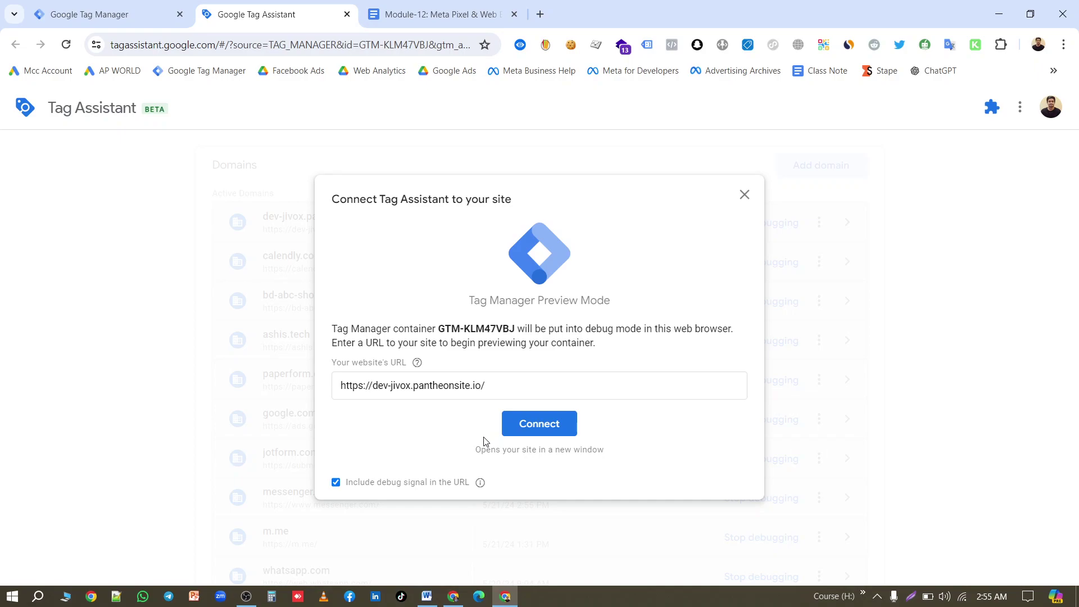
left_click(527, 426)
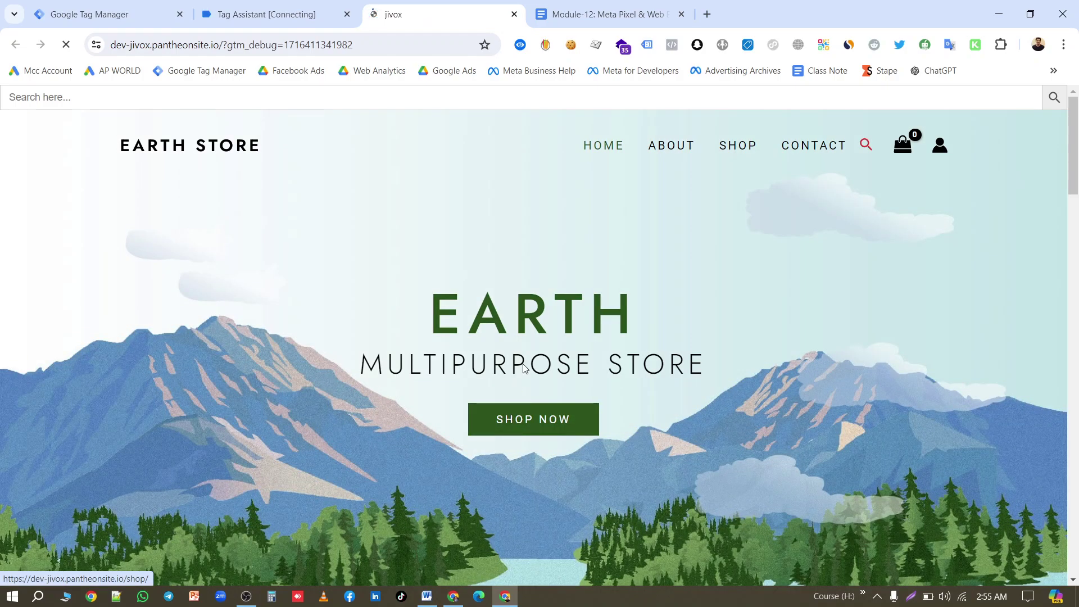
scroll(533, 360, "down", 10)
scroll(533, 360, "down", 4)
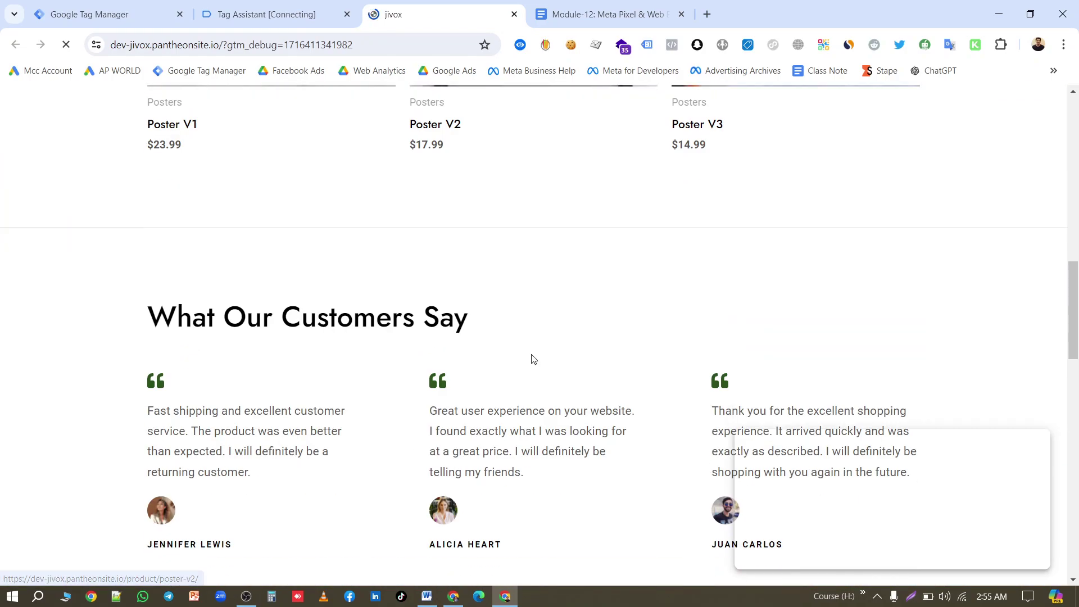
scroll(532, 358, "up", 3)
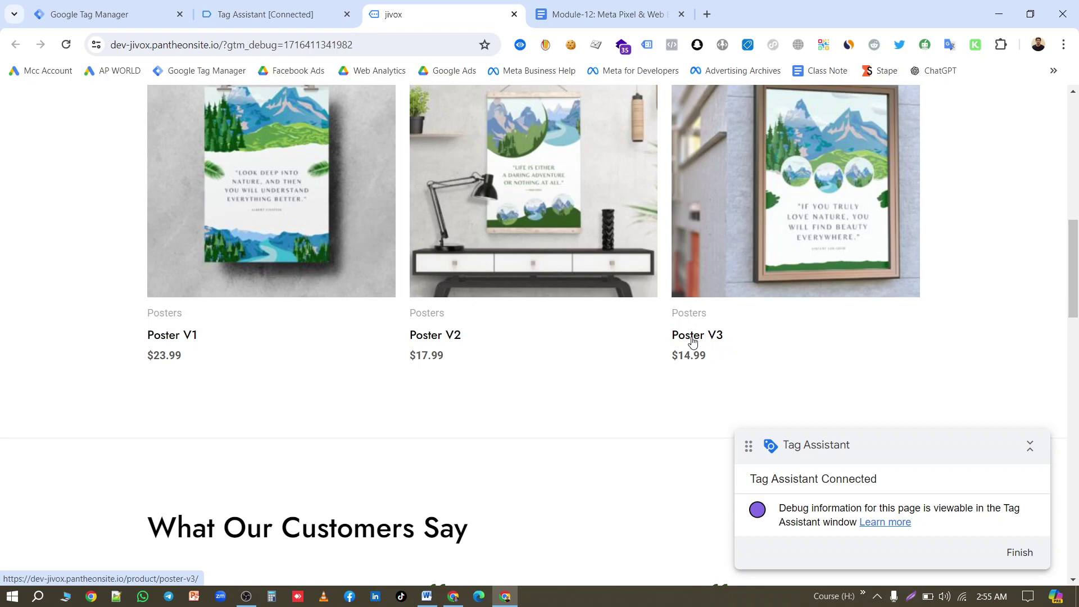
Add one Poster V3 to the store's cart and proceed to checkout.
left_click(692, 342)
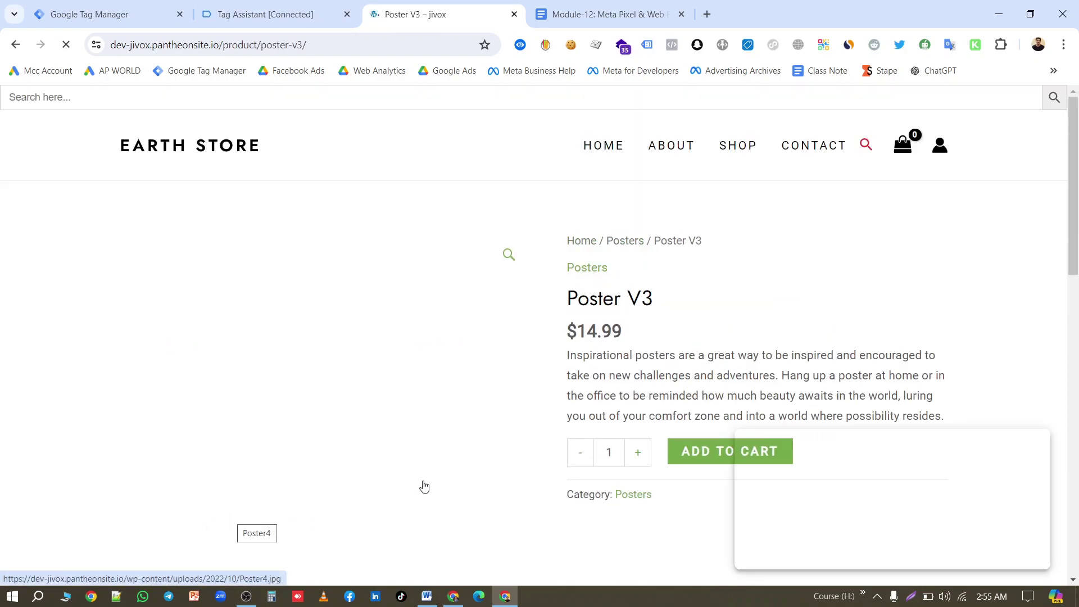
scroll(706, 345, "down", 2)
left_click(723, 310)
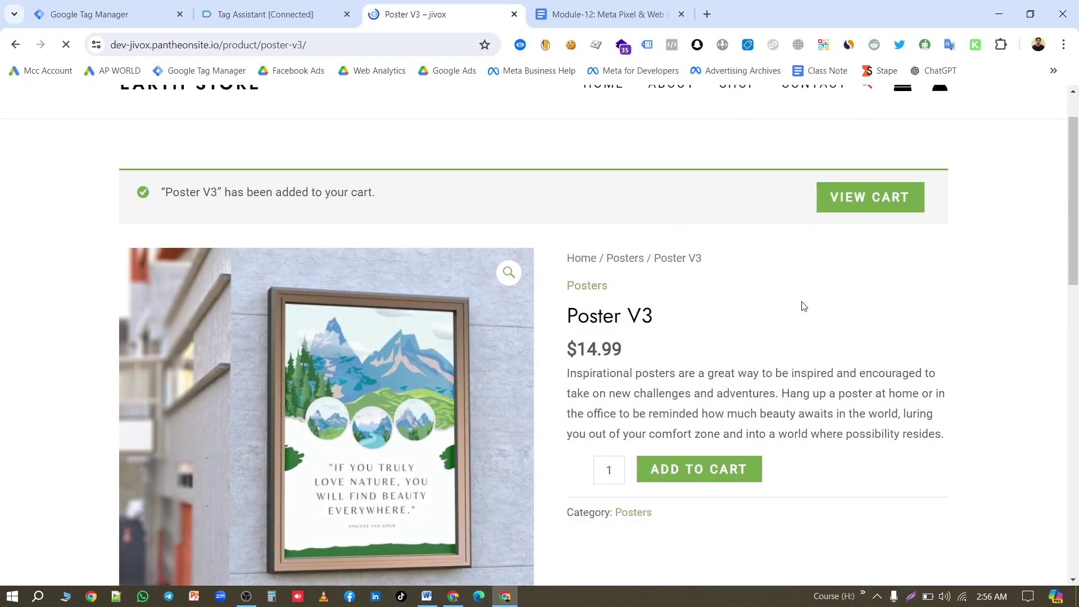
left_click(854, 191)
scroll(559, 383, "down", 4)
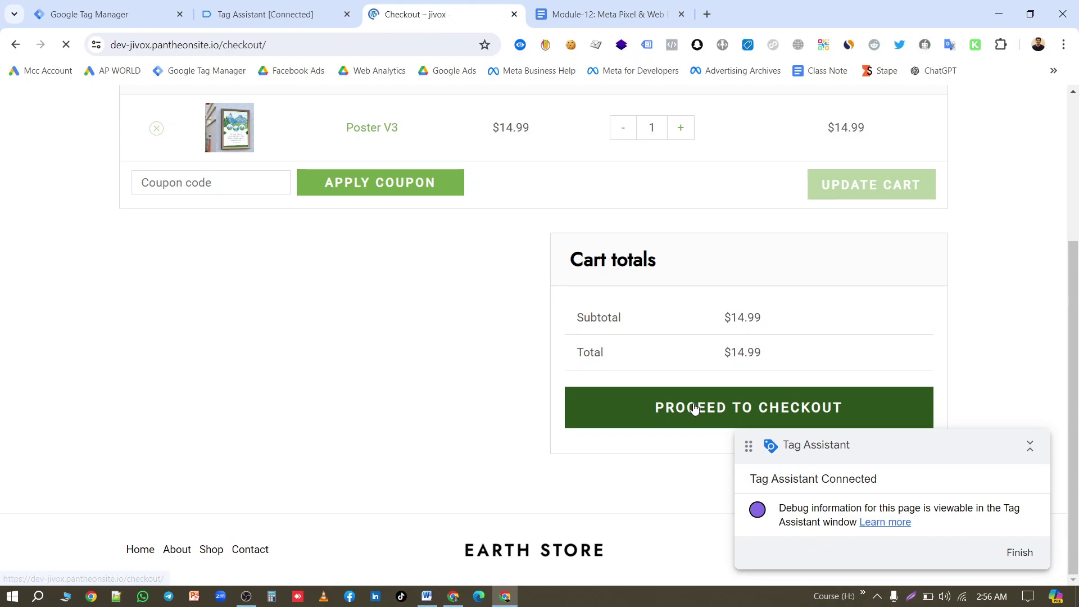
Autofill the checkout billing details with the saved contact information and choose Bandarban as the district.
scroll(525, 405, "down", 4)
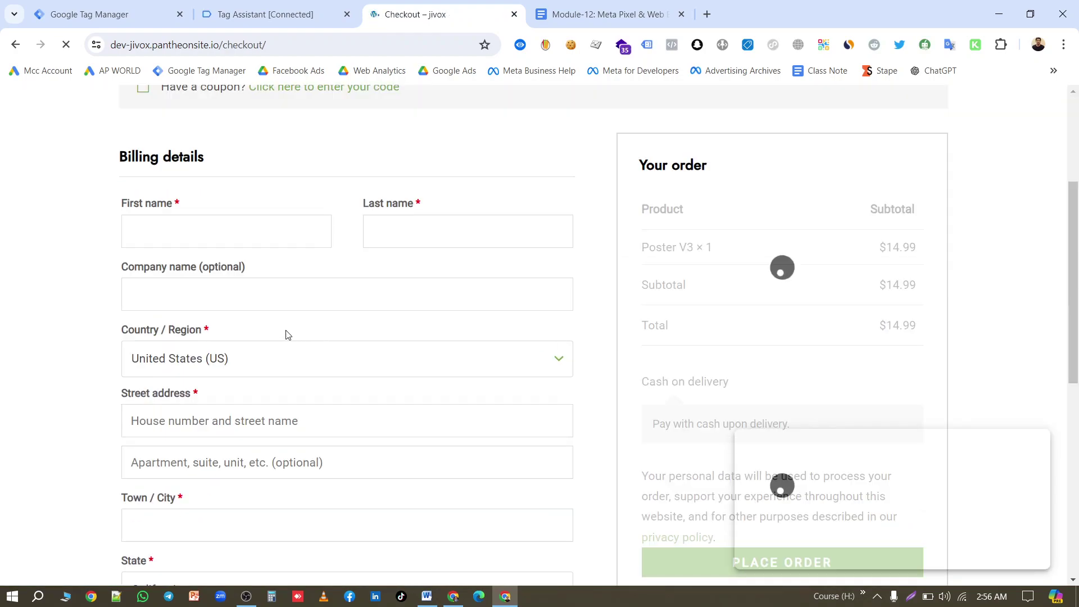
left_click(254, 228)
left_click(254, 276)
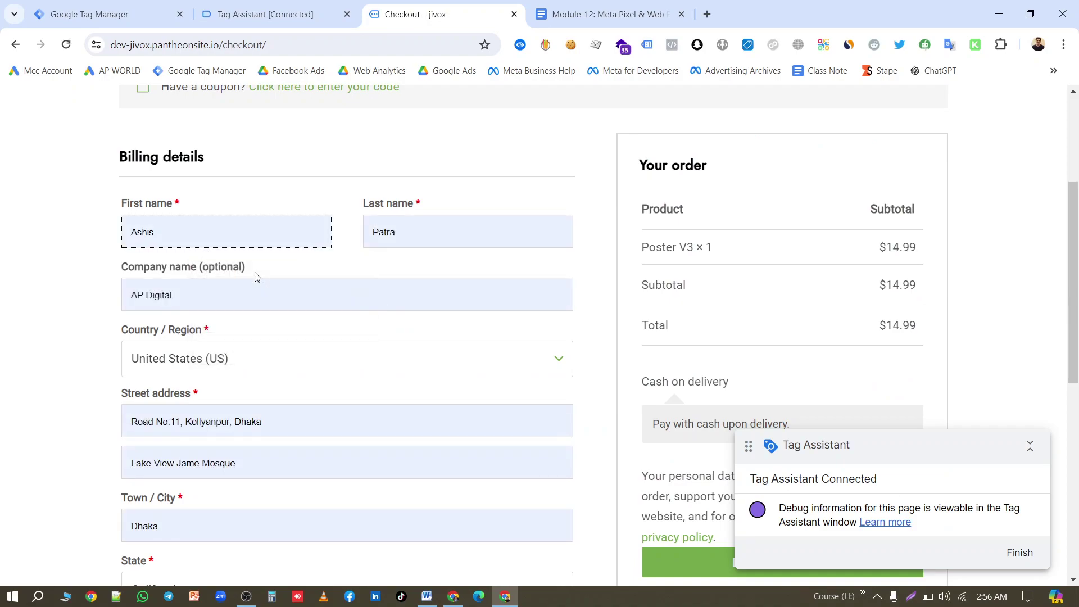
scroll(286, 359, "down", 3)
left_click(264, 384)
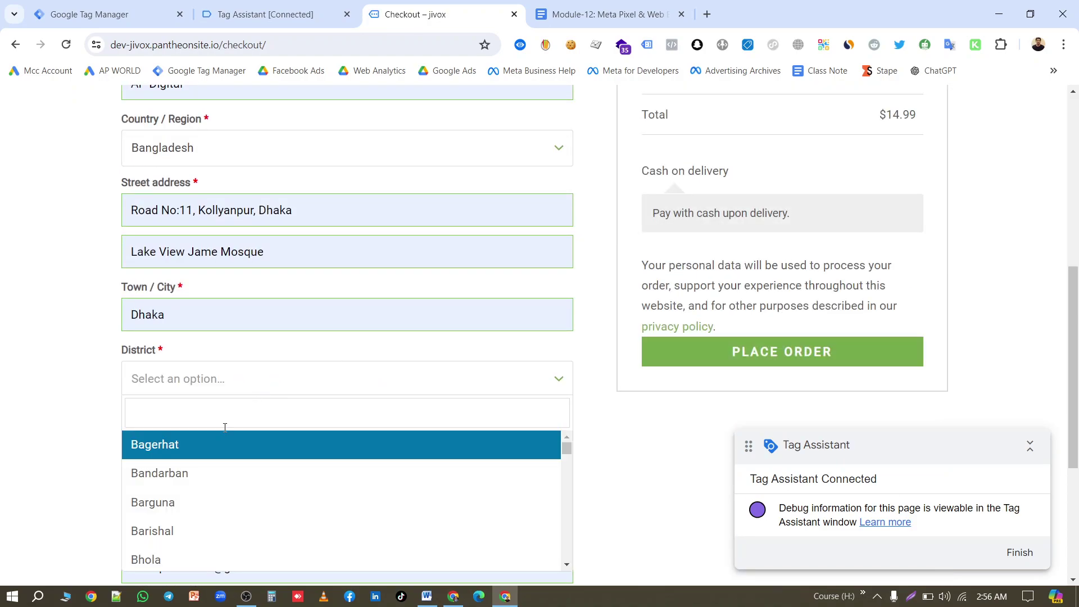
left_click(190, 476)
scroll(339, 376, "down", 5)
scroll(622, 313, "up", 4)
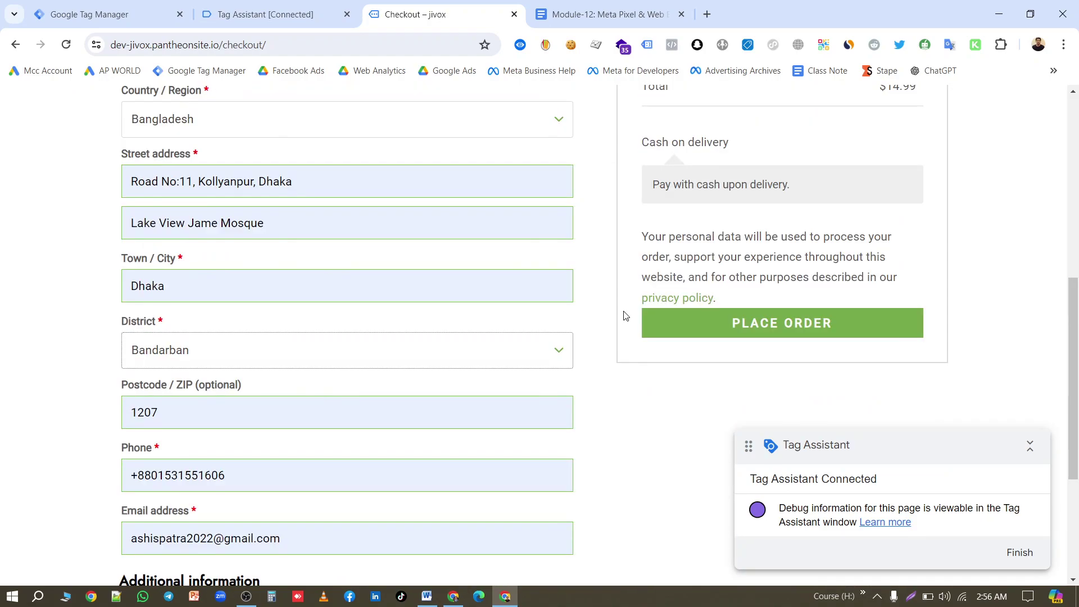
Place the cash on delivery order and look over the events recorded for the purchase flow in Tag Assistant.
scroll(783, 313, "down", 1)
left_click(770, 309)
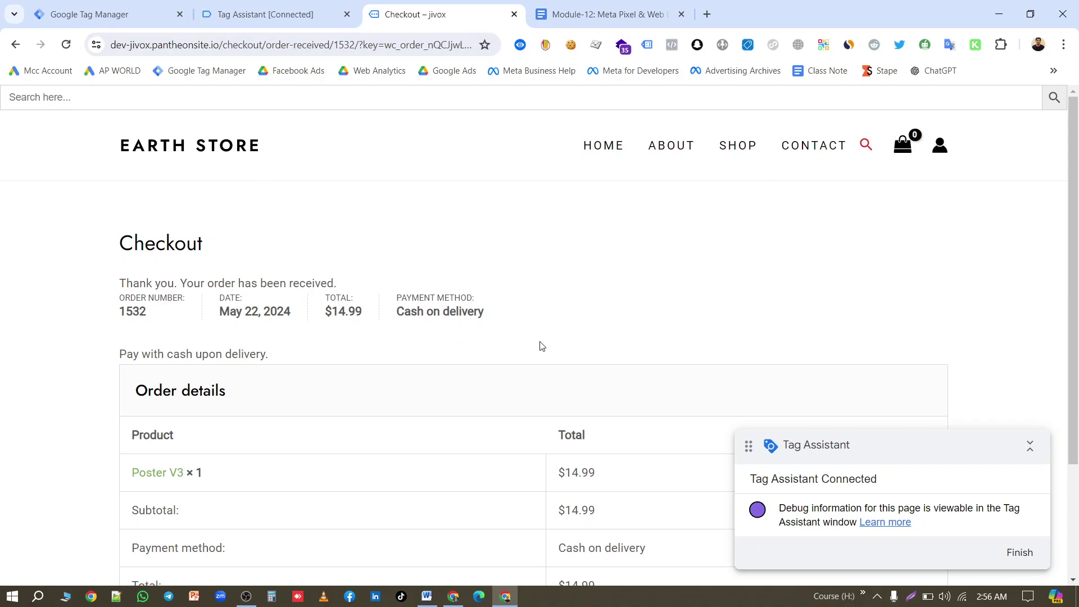
left_click(294, 14)
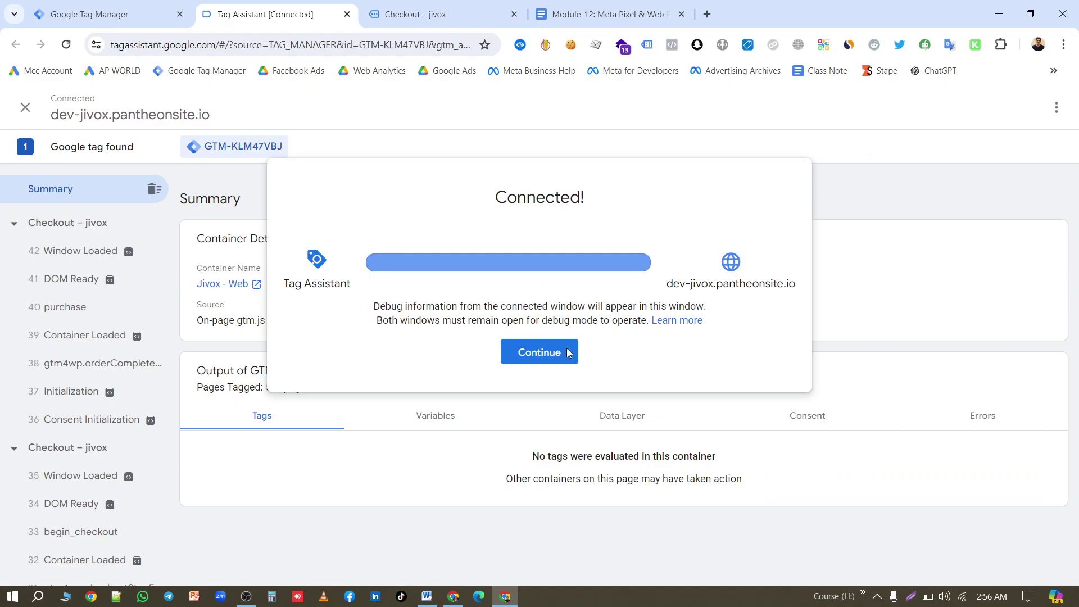
left_click(562, 340)
scroll(110, 434, "down", 5)
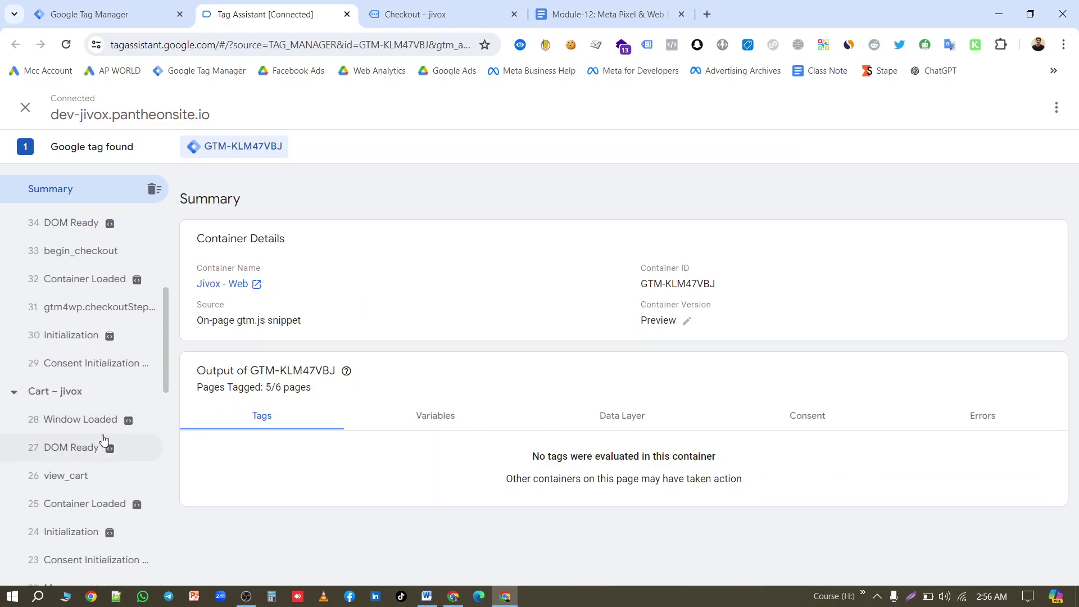
Start a new trigger in the Jivox Tag Manager container and bring up the choice of trigger types.
left_click(98, 15)
left_click(108, 319)
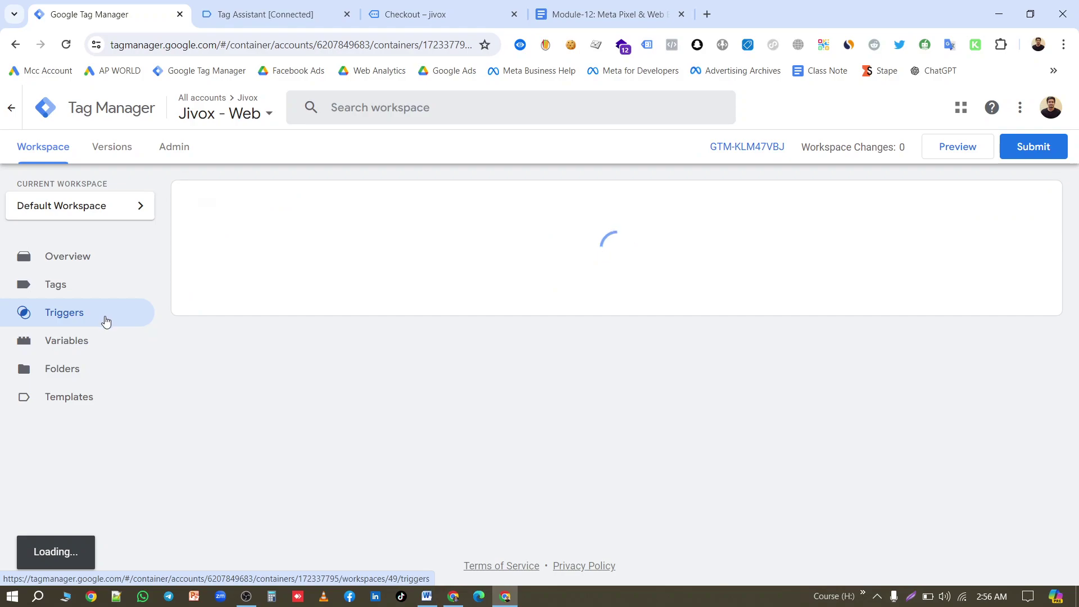
left_click(1041, 203)
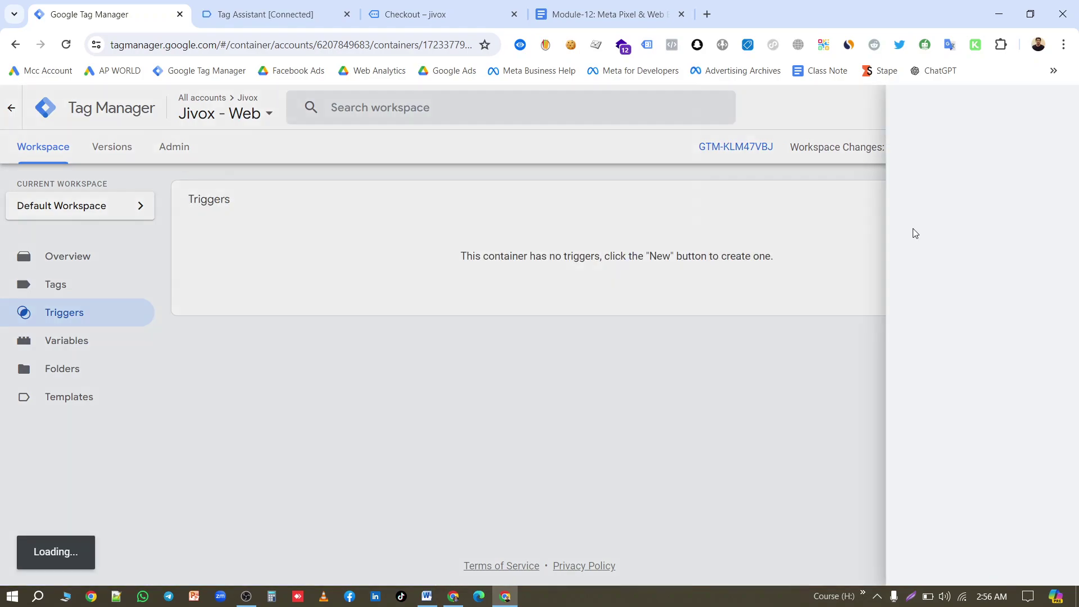
left_click(620, 254)
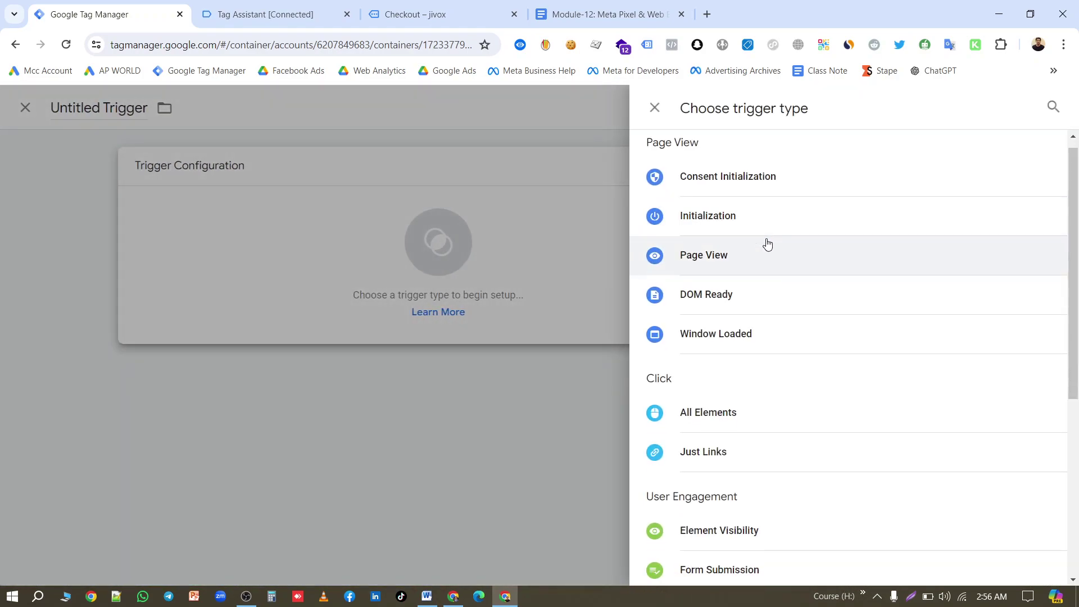
scroll(767, 244, "down", 5)
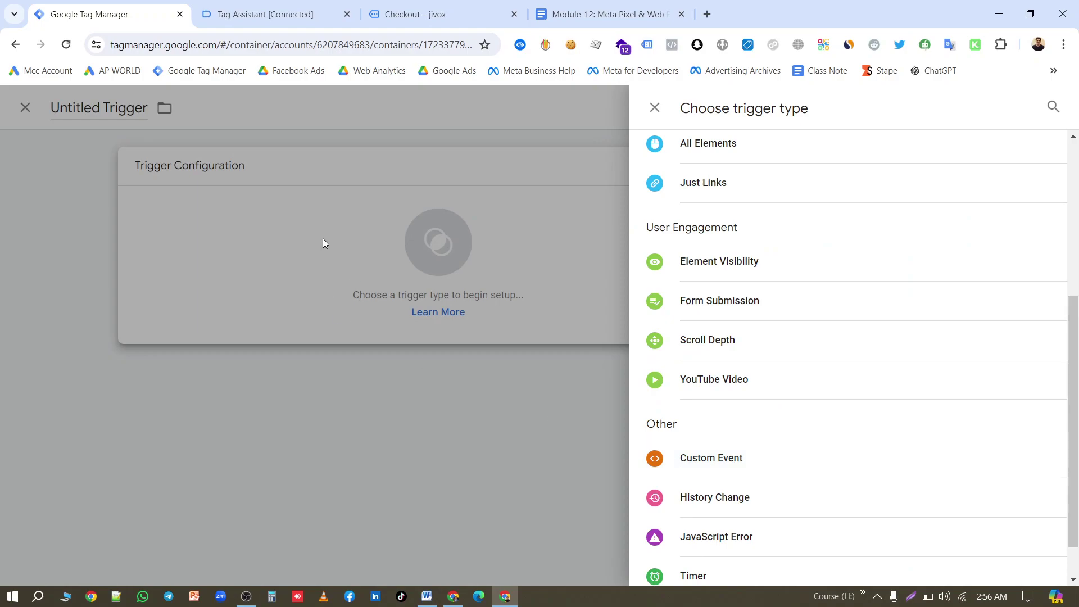
Copy the view_item event name from the Poster V3 page's events in Tag Assistant.
left_click(201, 9)
scroll(84, 365, "down", 4)
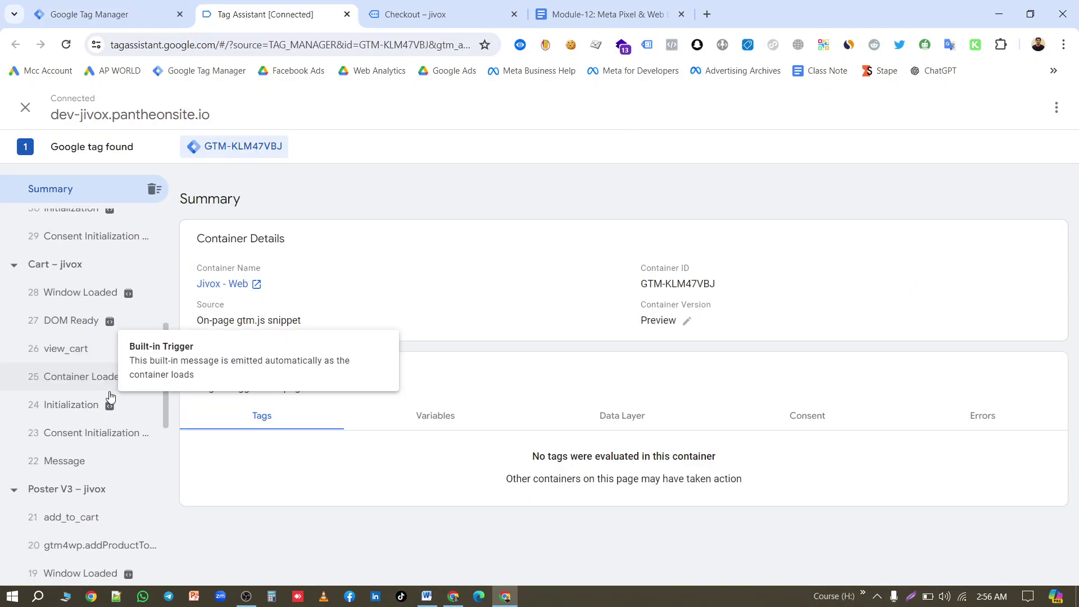
scroll(117, 406, "down", 2)
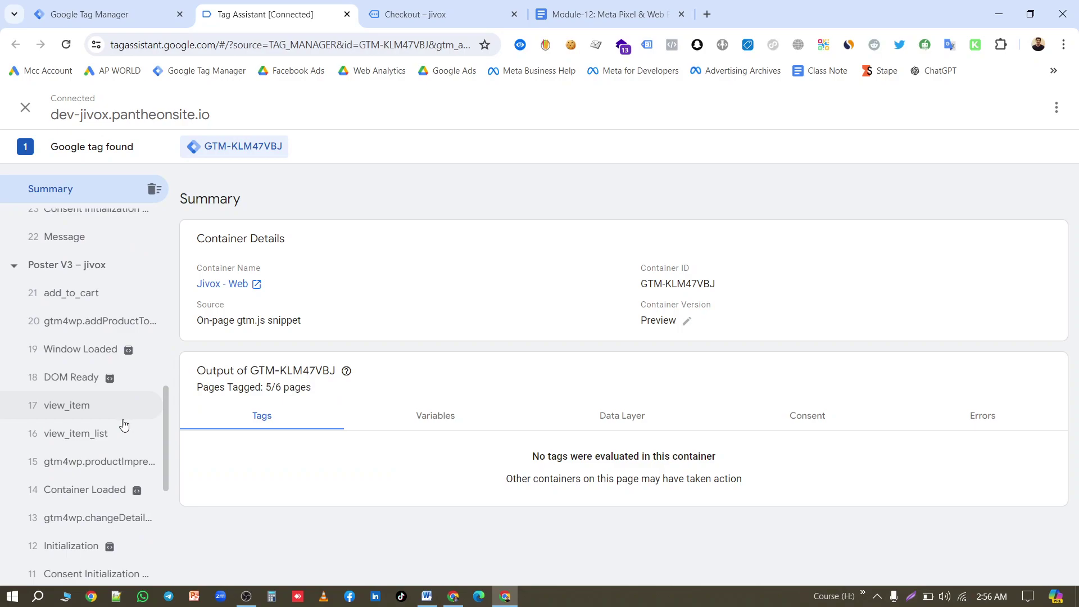
scroll(124, 425, "down", 2)
left_click(90, 334)
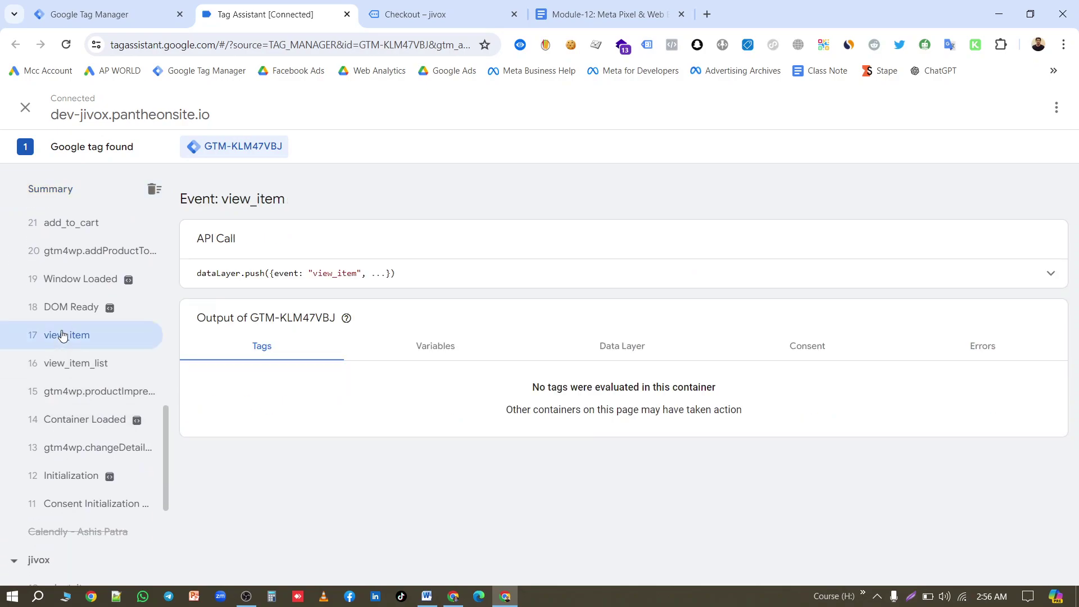
double_click(344, 274)
key("ctrl+c")
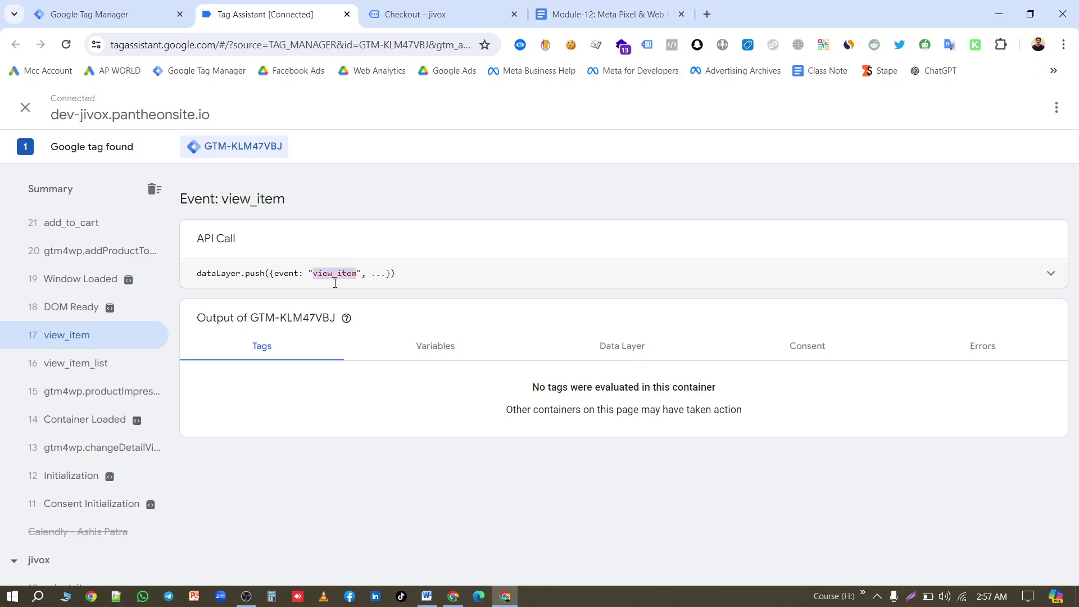
Make the new Tag Manager trigger a Custom Event with the event name view_item.
left_click(110, 15)
left_click(697, 457)
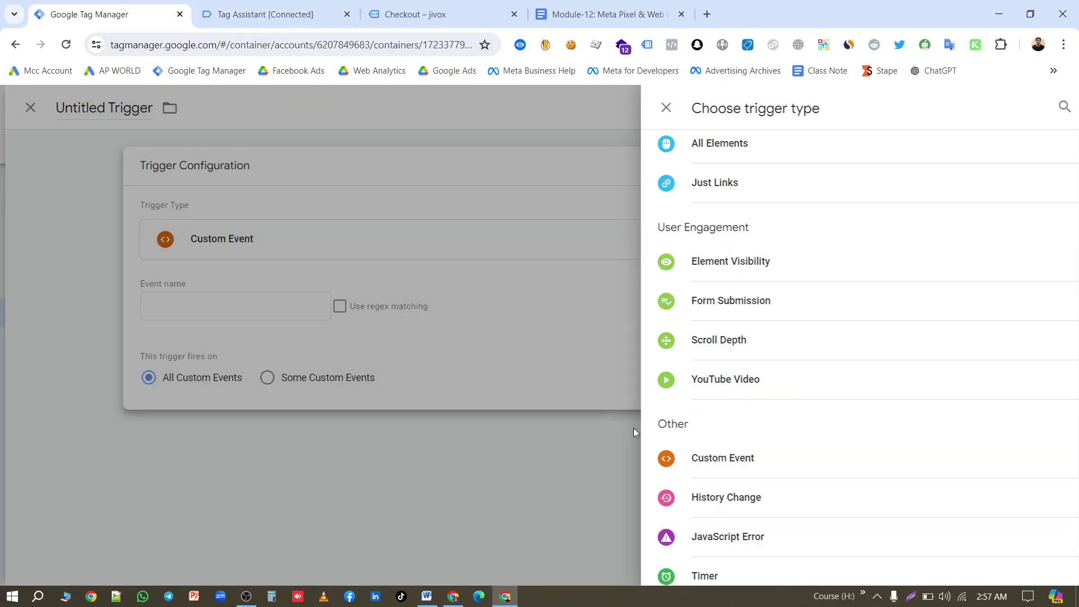
left_click(420, 310)
key("ctrl+v")
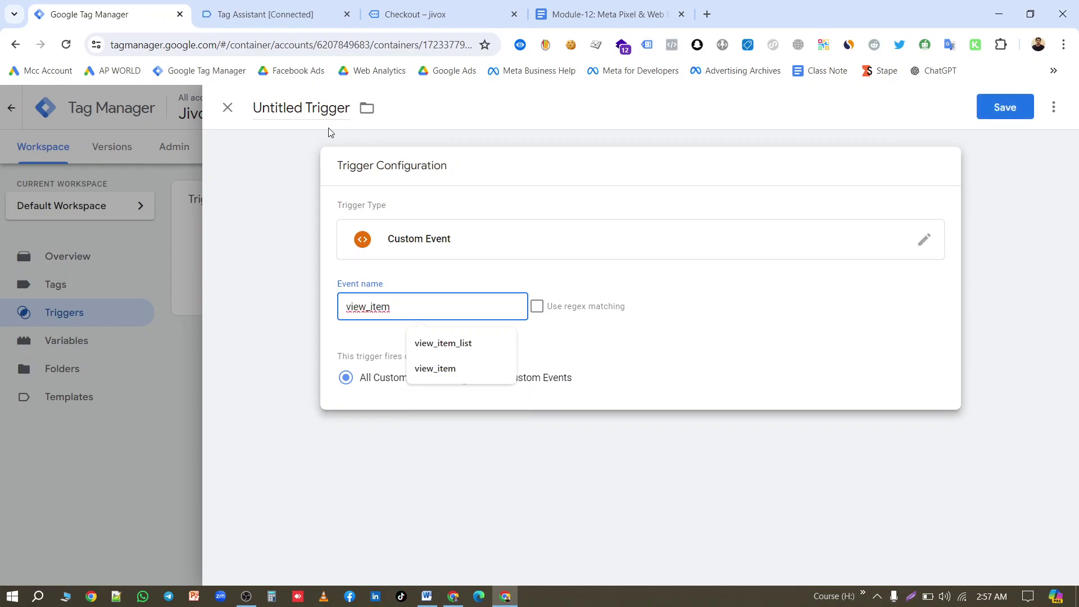
Name the trigger view_item and save it.
left_click(326, 107)
double_click(330, 98)
key("ctrl+v")
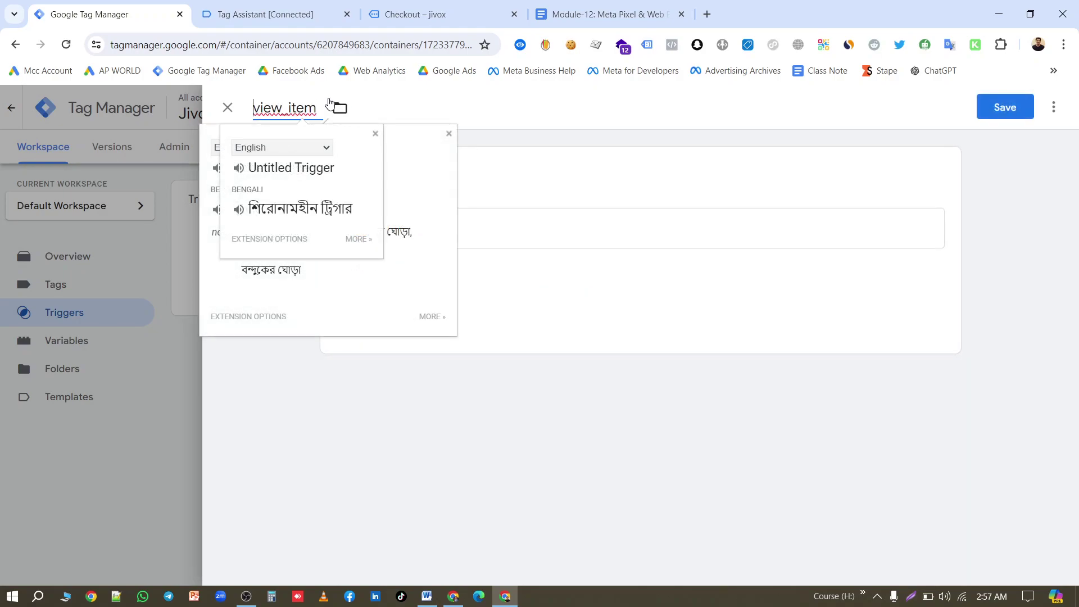
left_click(556, 124)
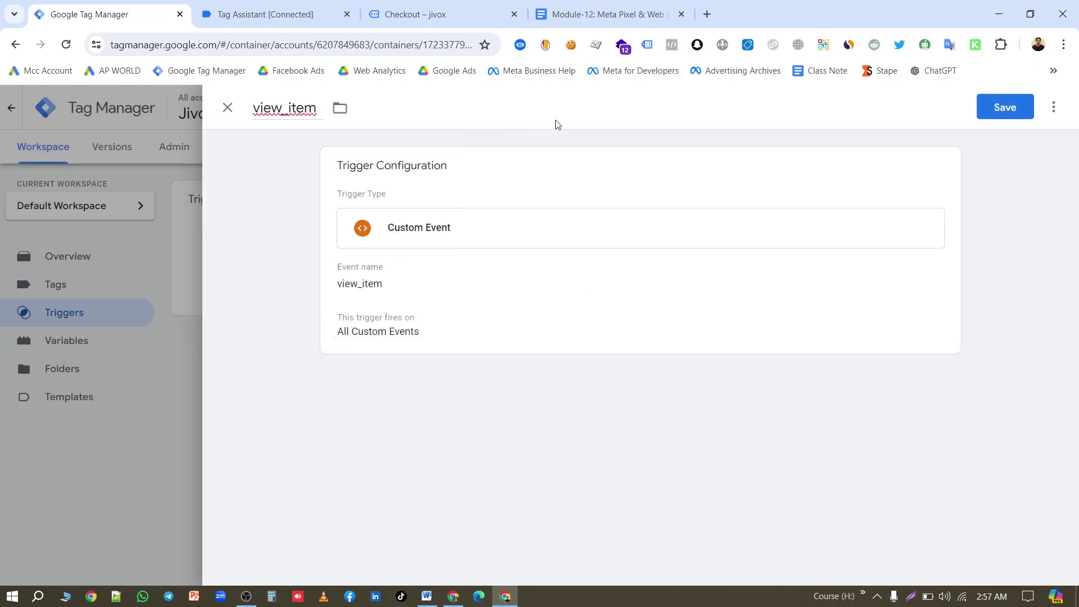
left_click(1004, 107)
Copy the add_to_cart event name from the Poster V3 page's events in Tag Assistant.
left_click(267, 14)
scroll(84, 393, "up", 3)
left_click(71, 363)
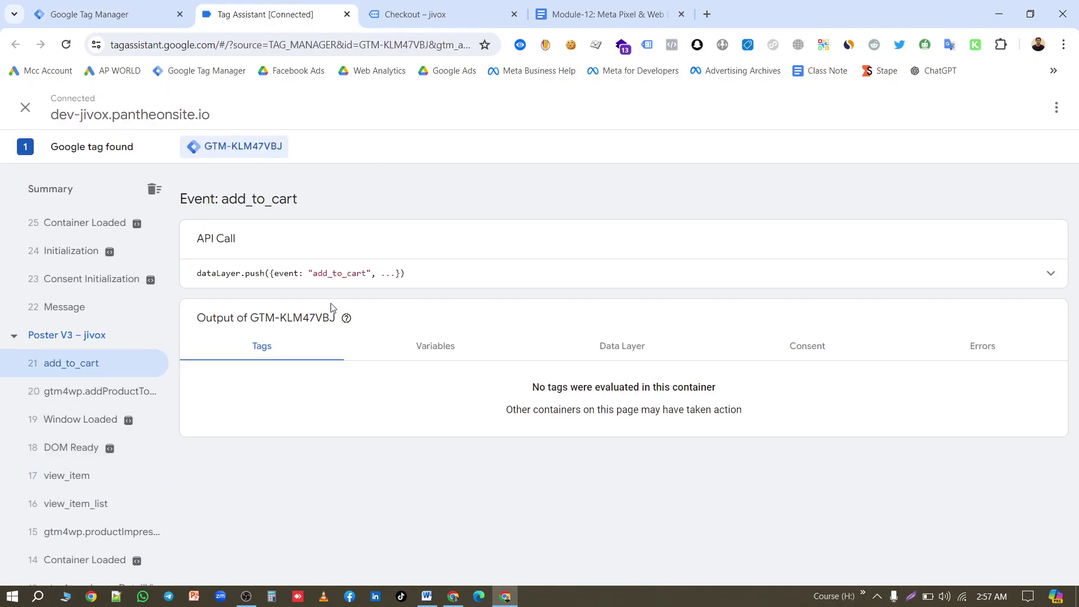
double_click(340, 273)
key("ctrl+c")
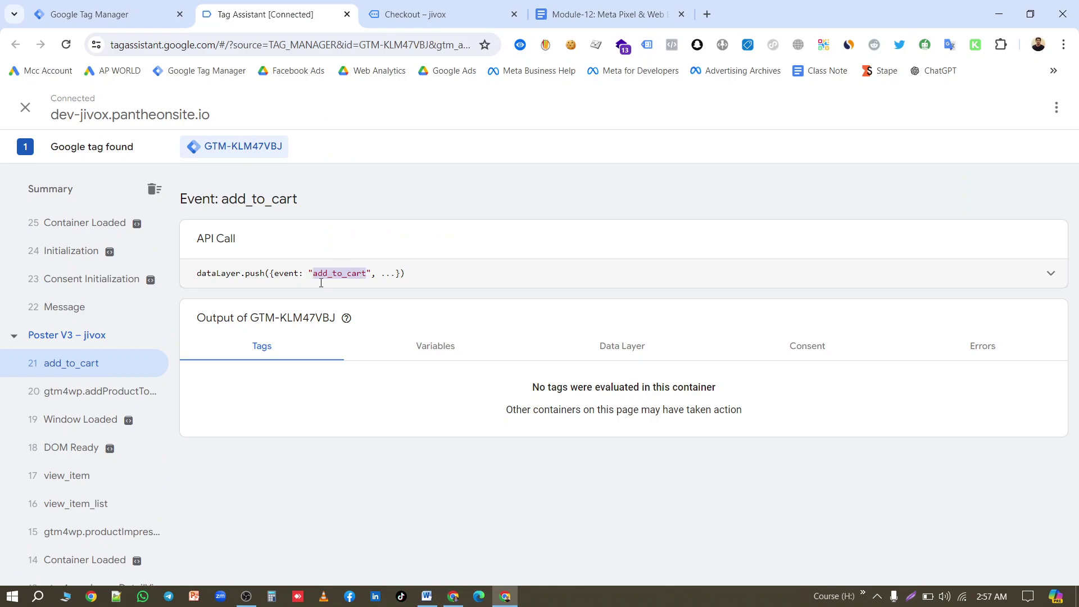
Create another Custom Event trigger in Tag Manager with the event name add_to_cart.
left_click(139, 8)
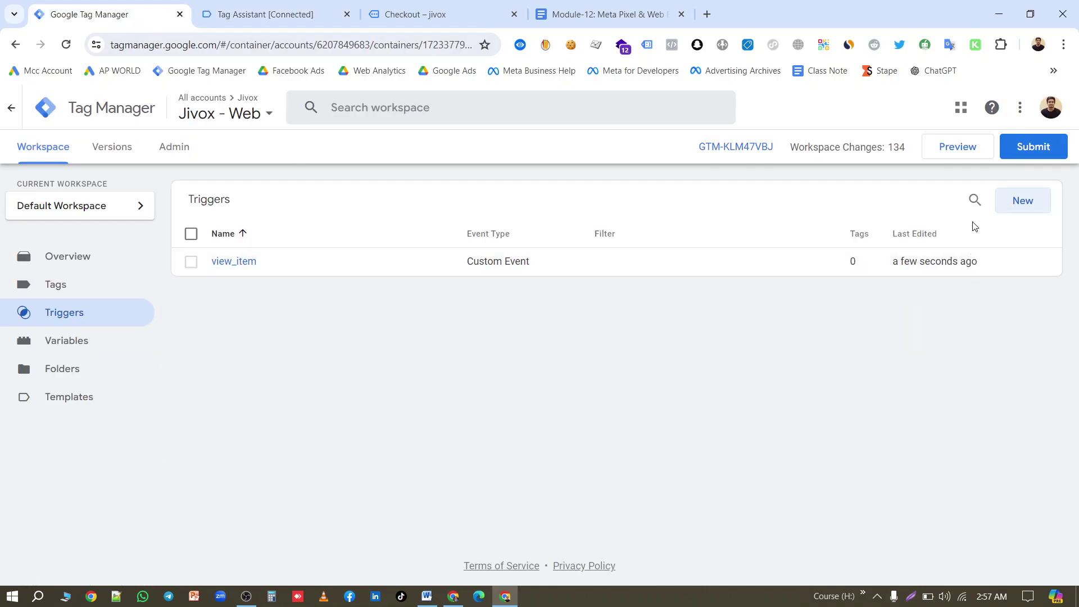
left_click(1020, 201)
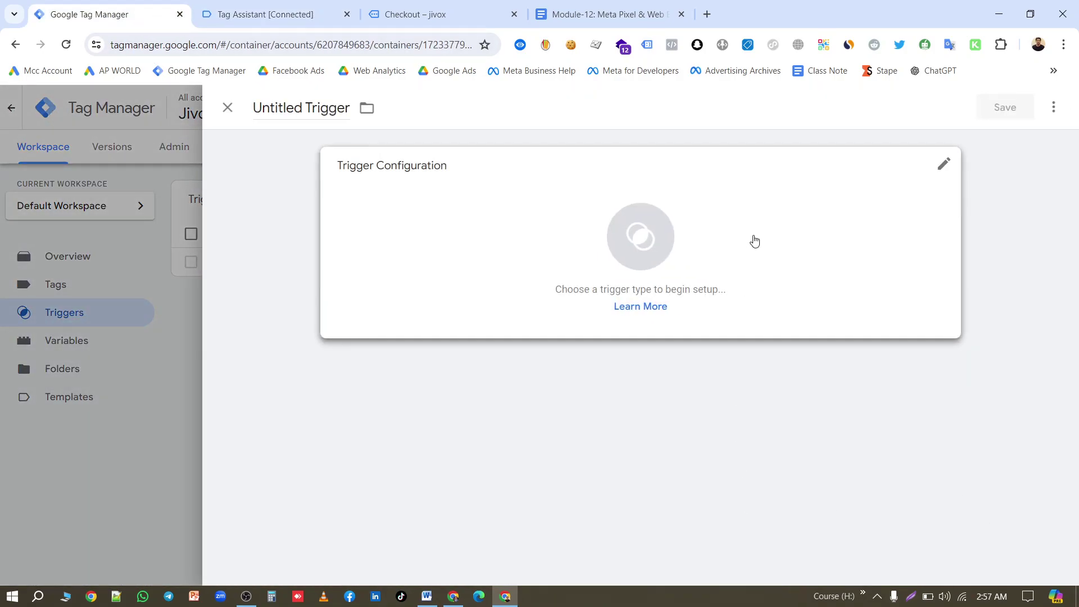
left_click(754, 241)
scroll(778, 404, "down", 5)
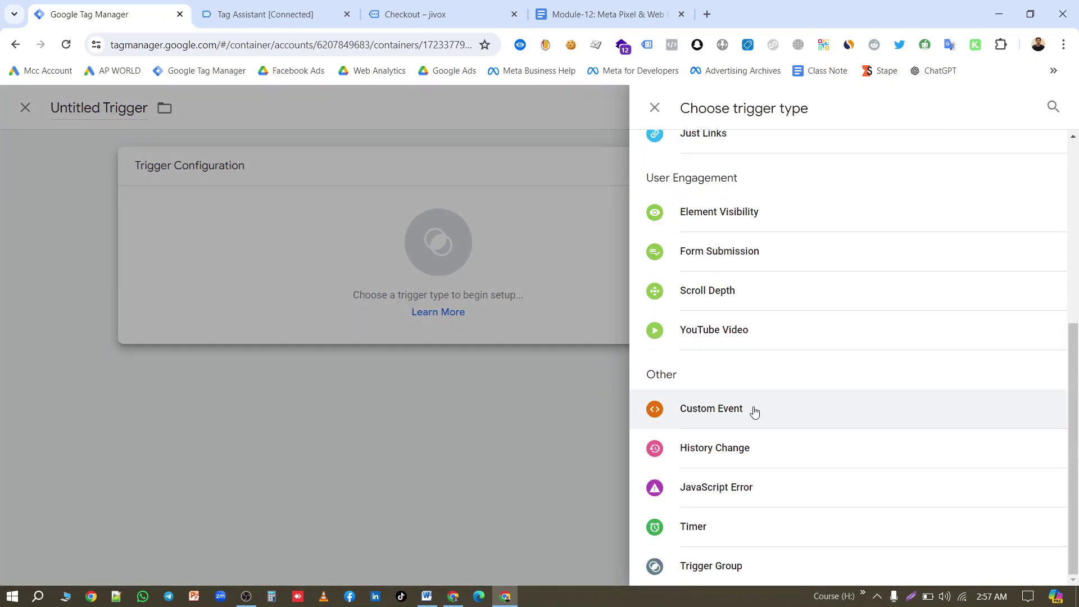
left_click(754, 411)
left_click(487, 310)
key("ctrl+v")
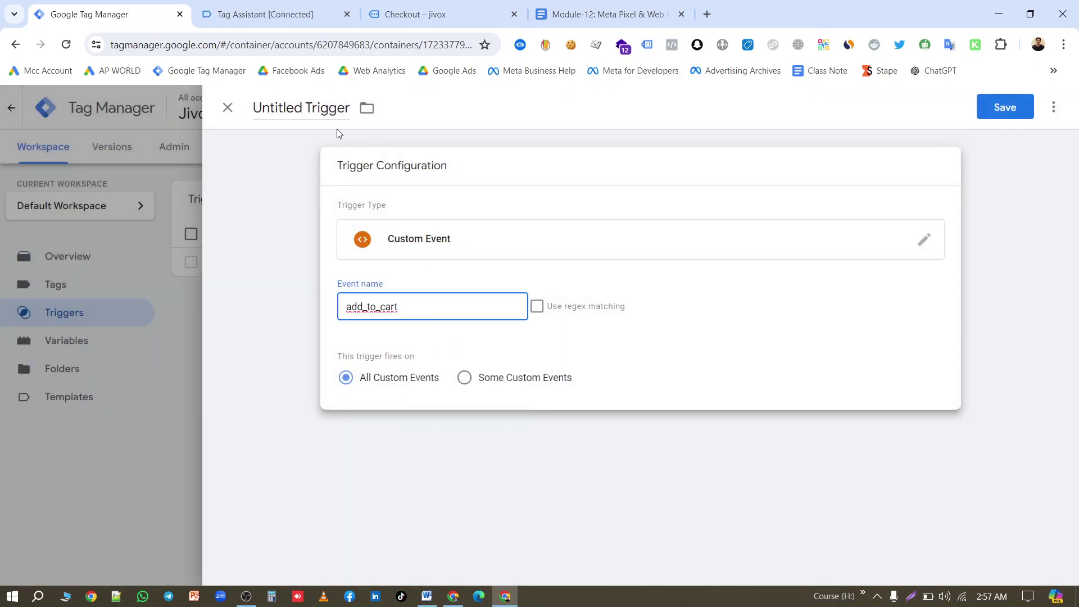
Name the trigger add_to_cart and save it.
double_click(336, 108)
key("ctrl+a")
key("ctrl+v")
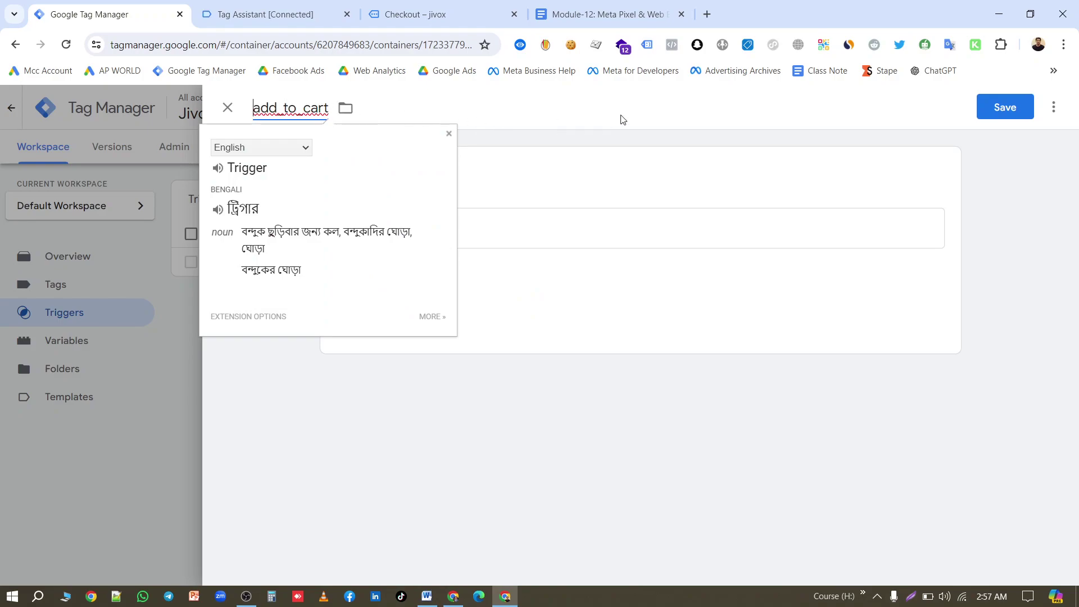
left_click(621, 120)
left_click(1020, 107)
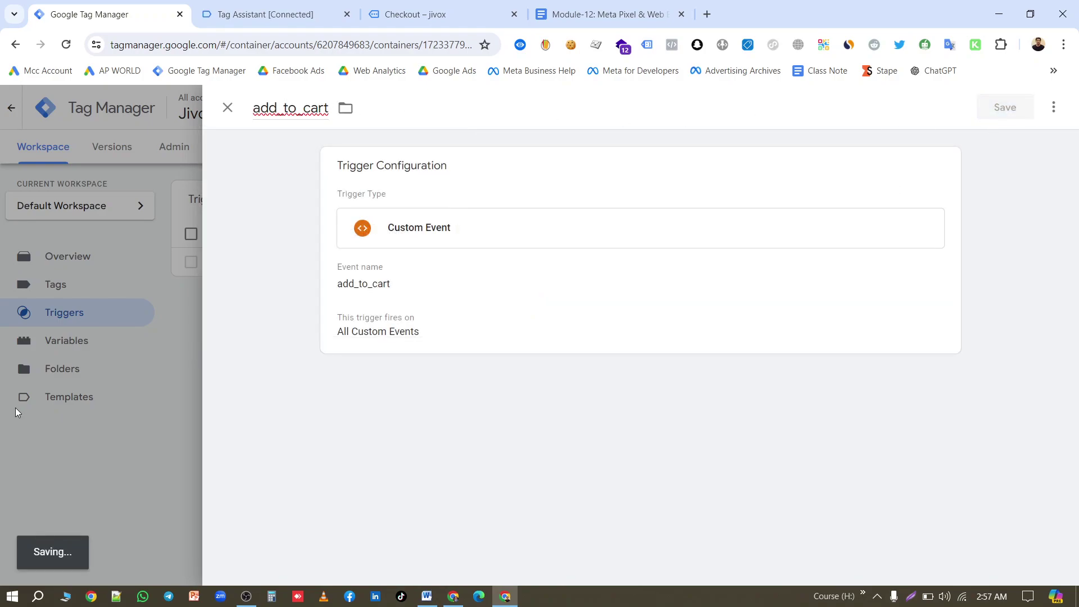
Find the begin_checkout event under the Checkout page in Tag Assistant and open its details.
left_click(275, 16)
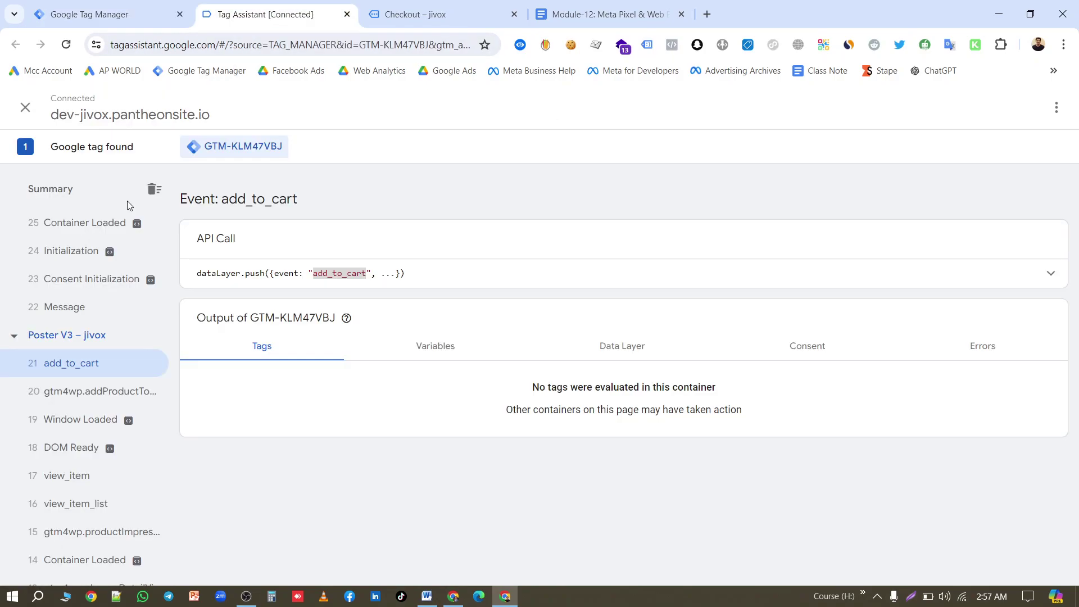
scroll(67, 455, "up", 3)
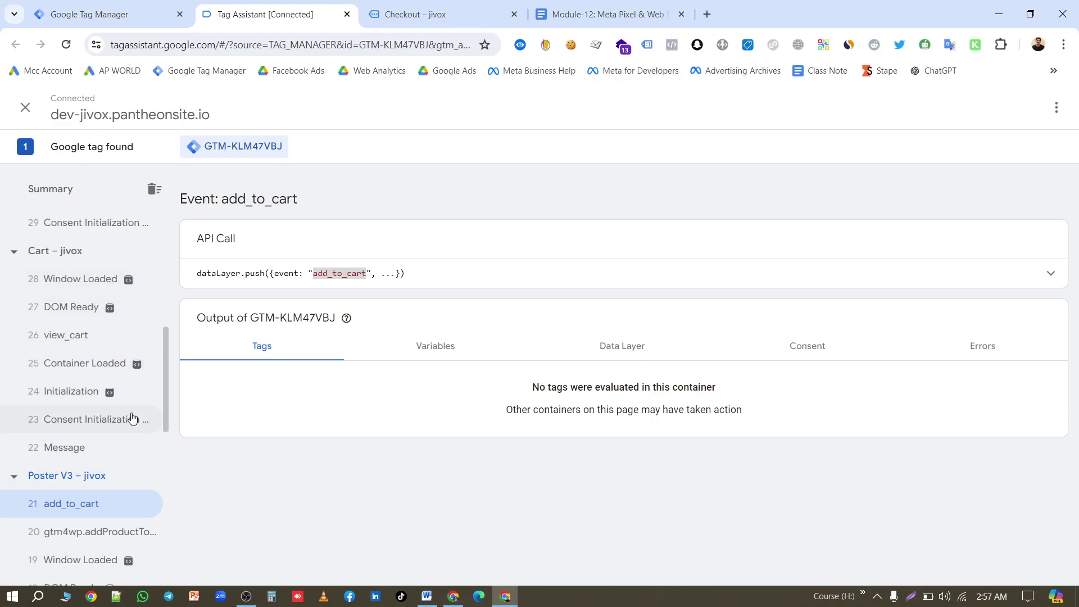
scroll(127, 419, "up", 4)
left_click(89, 332)
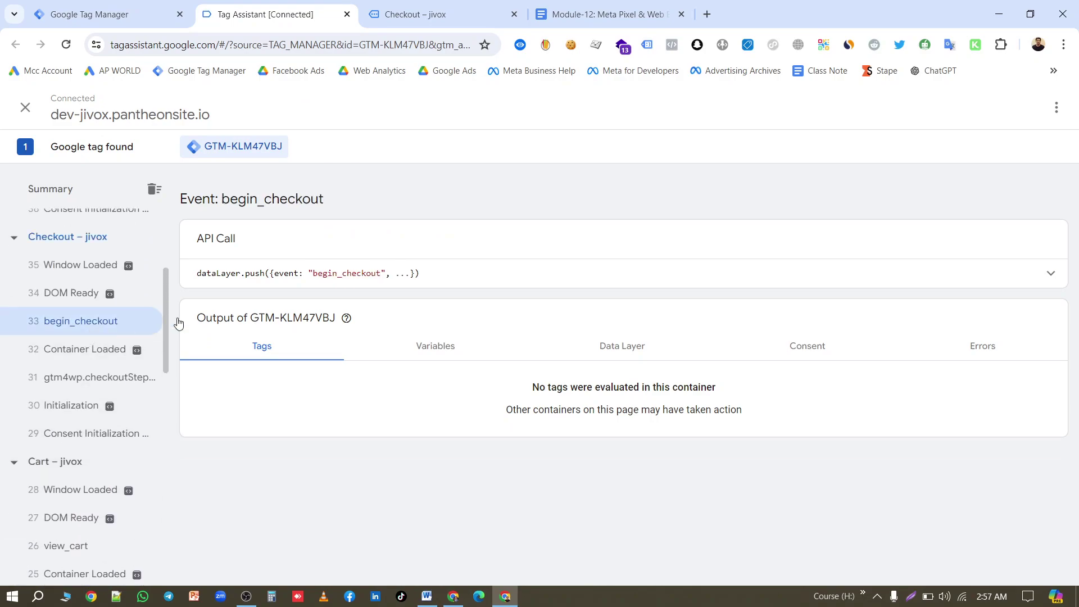
Create a third Custom Event trigger in Tag Manager with the event name begin_checkout.
left_click(107, 14)
left_click(1036, 208)
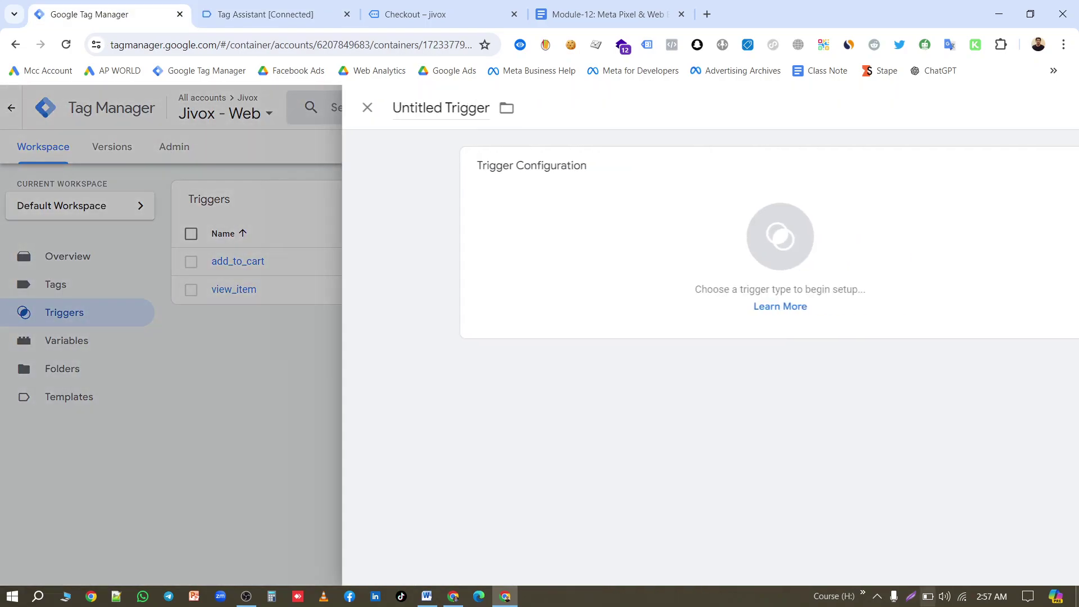
left_click(695, 207)
scroll(722, 250, "down", 5)
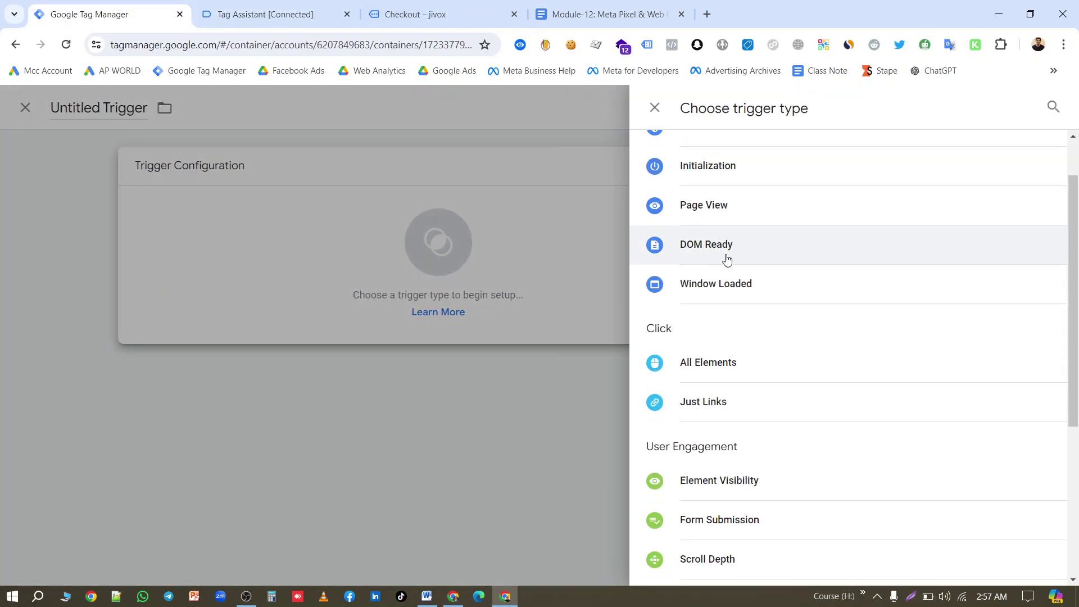
left_click(735, 410)
left_click(414, 305)
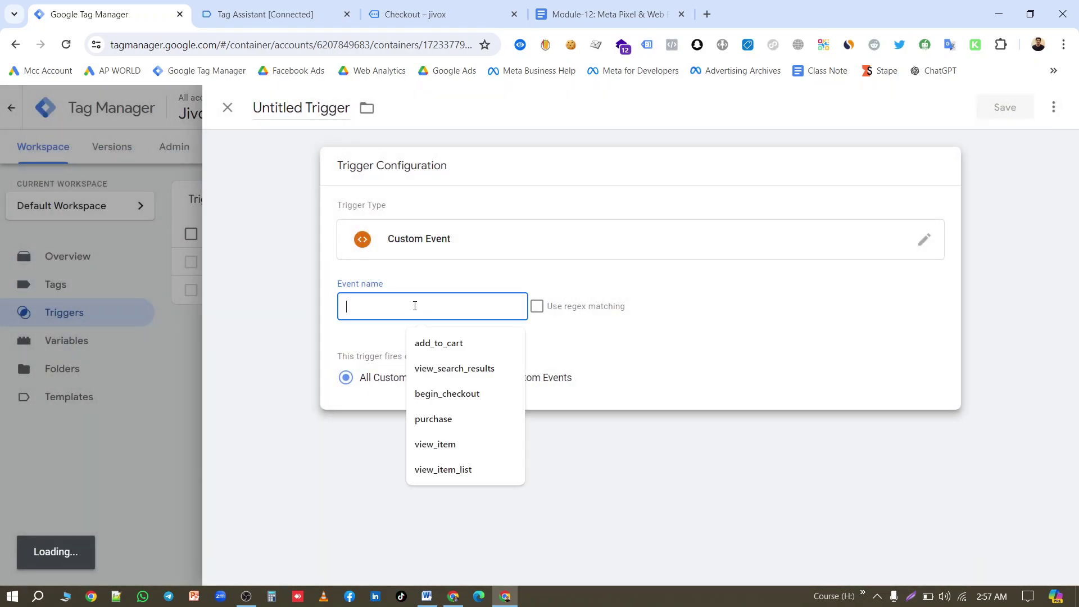
left_click(388, 390)
Name the trigger begin_checkout and save it.
double_click(341, 108)
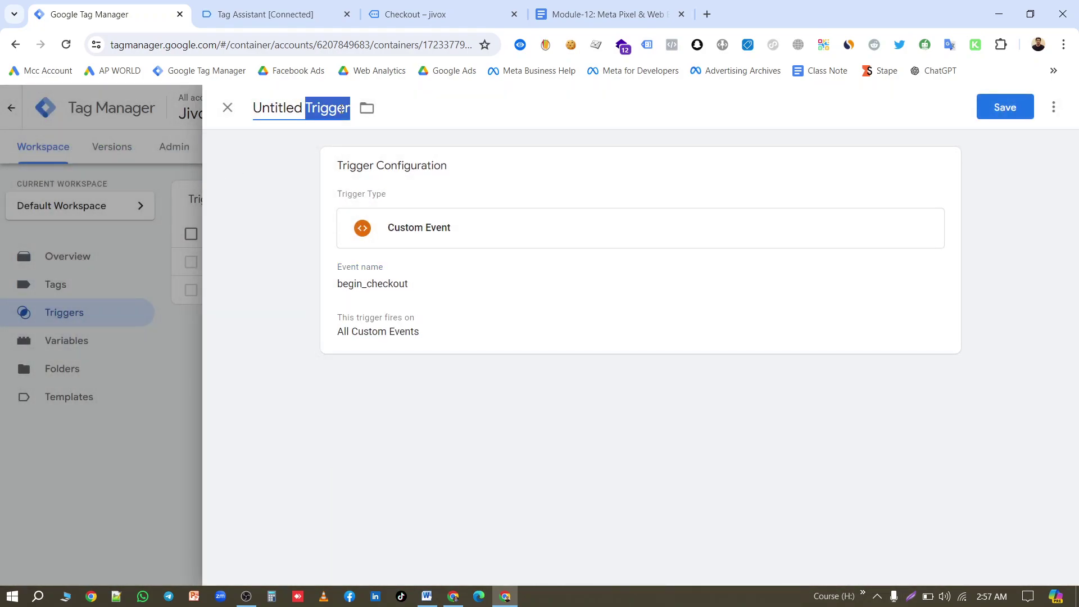
triple_click(287, 107)
type("begin_checkout")
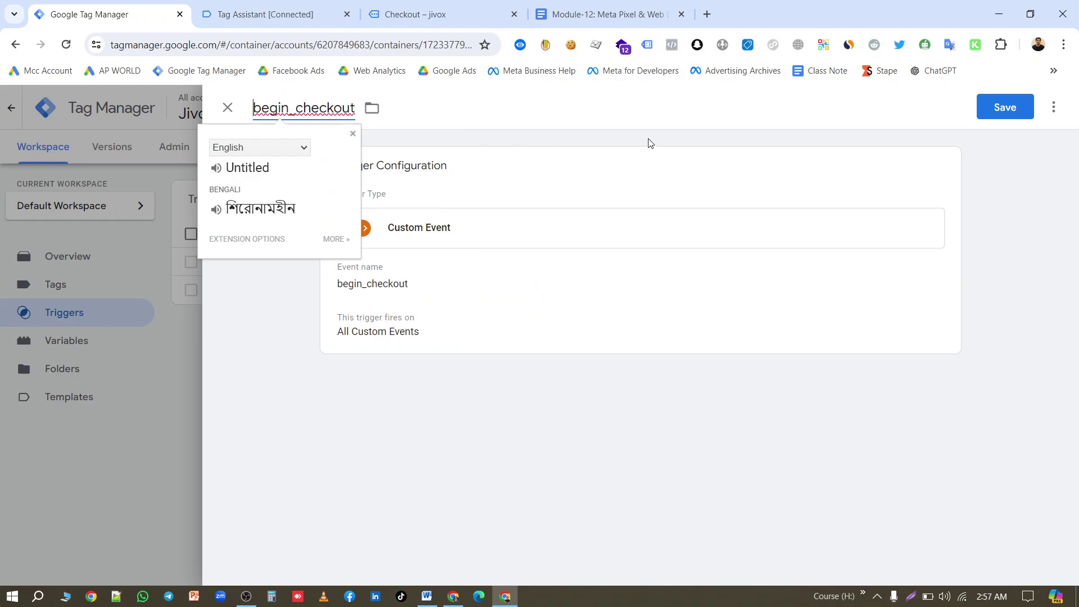
left_click(986, 115)
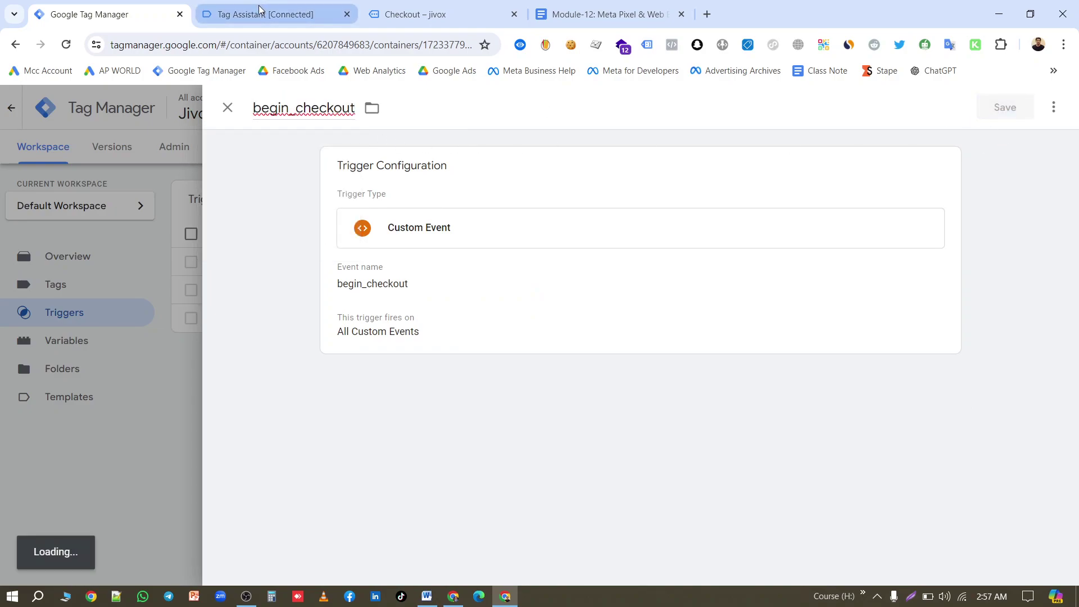
Open the purchase event under the Checkout page in Tag Assistant and copy its event name.
left_click(260, 10)
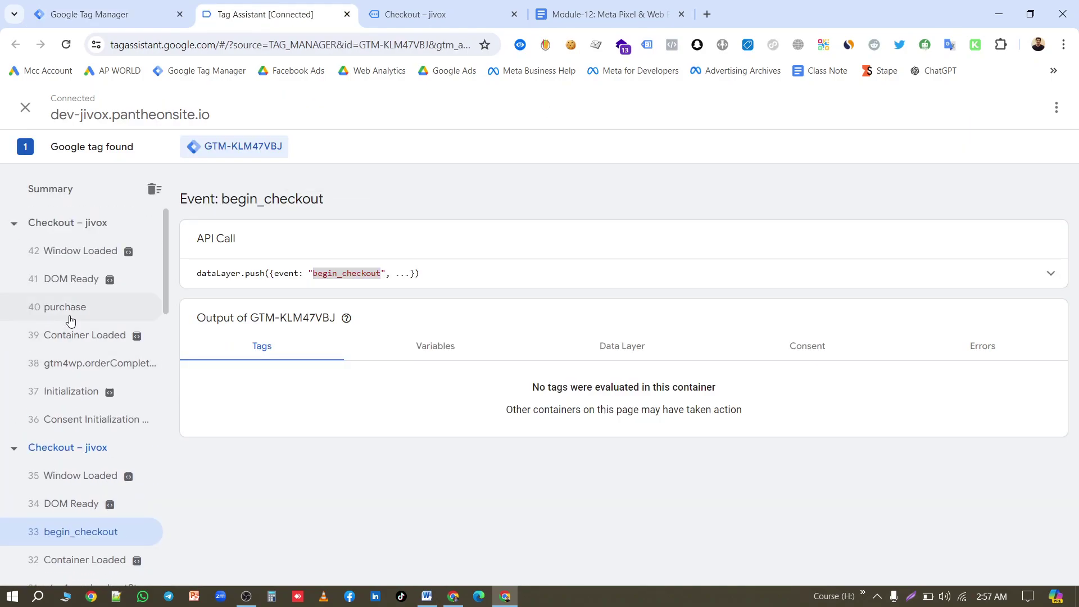
left_click(70, 321)
double_click(331, 273)
key("ctrl+c")
Create a fourth Custom Event trigger in Tag Manager with the event name purchase.
left_click(115, 15)
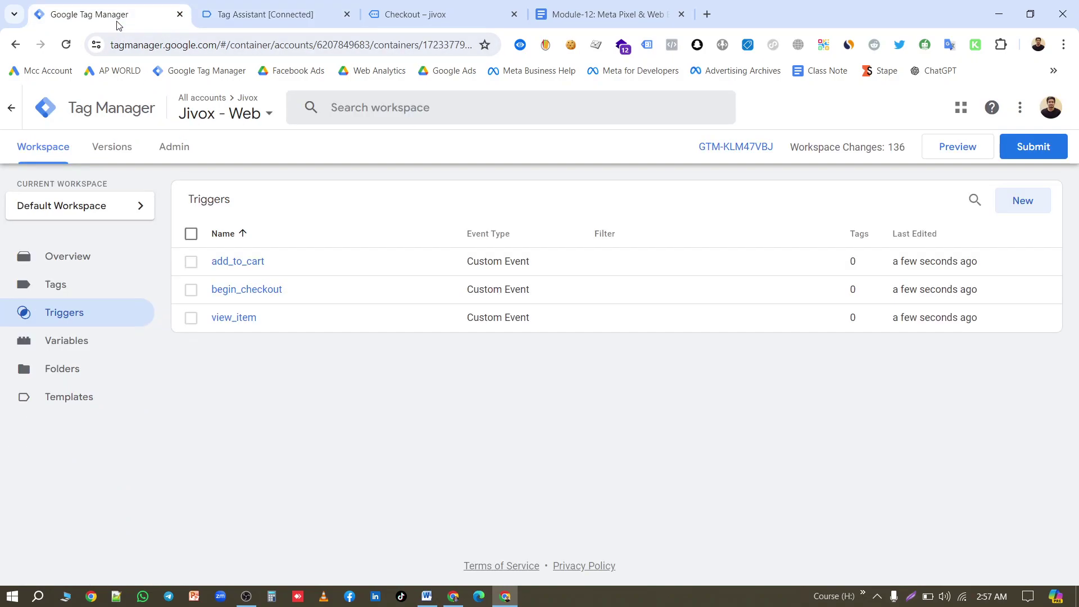
left_click(1002, 202)
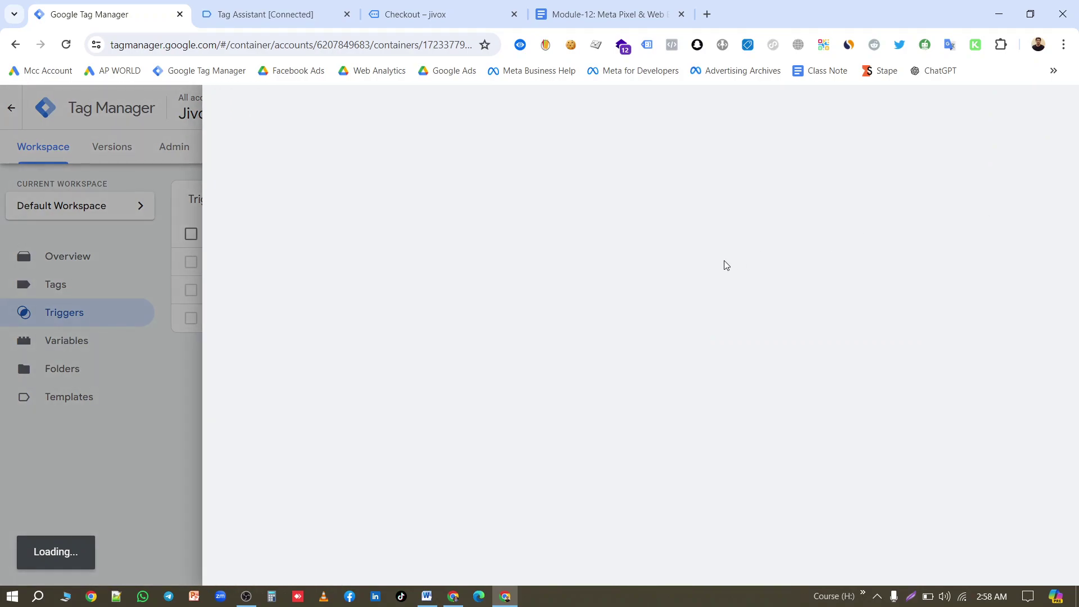
left_click(735, 214)
scroll(785, 374, "down", 5)
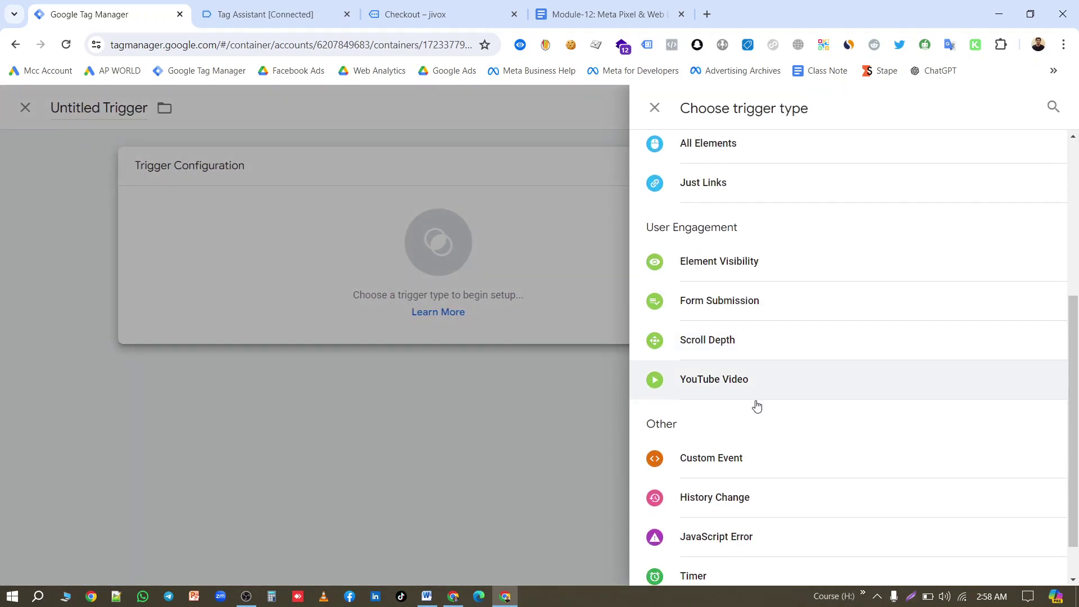
left_click(730, 456)
left_click(449, 298)
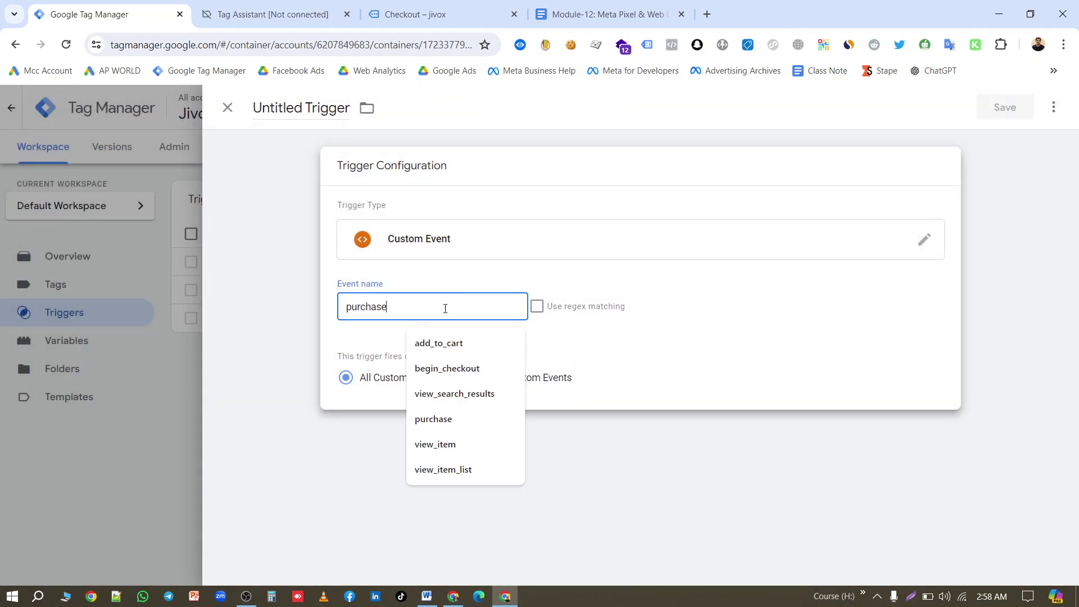
left_click(434, 418)
Name the trigger purchase and save it.
left_click(323, 141)
double_click(310, 107)
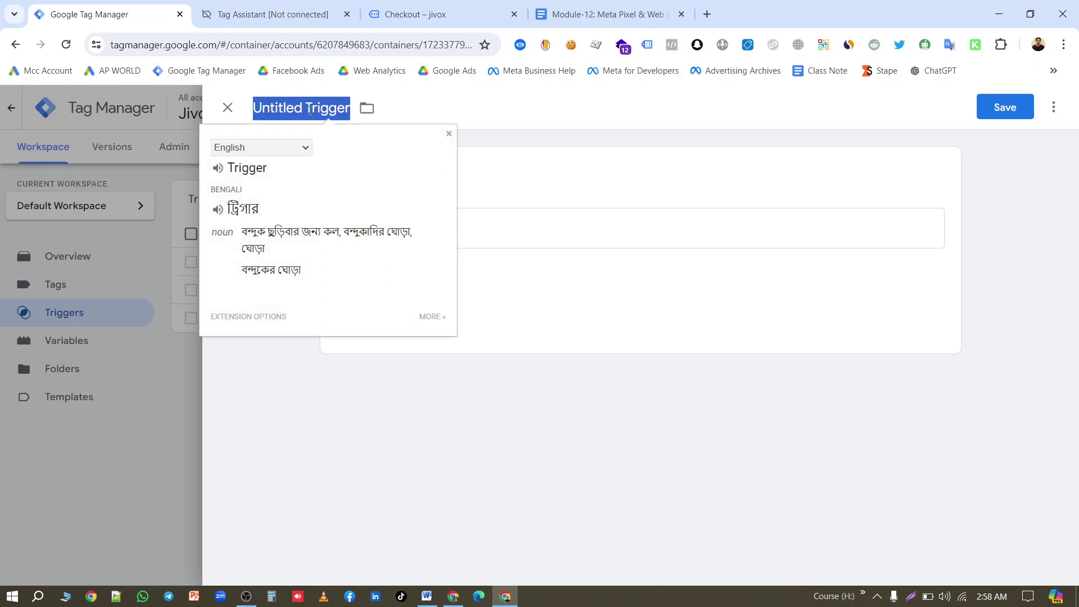
key("ctrl+v")
left_click(1019, 110)
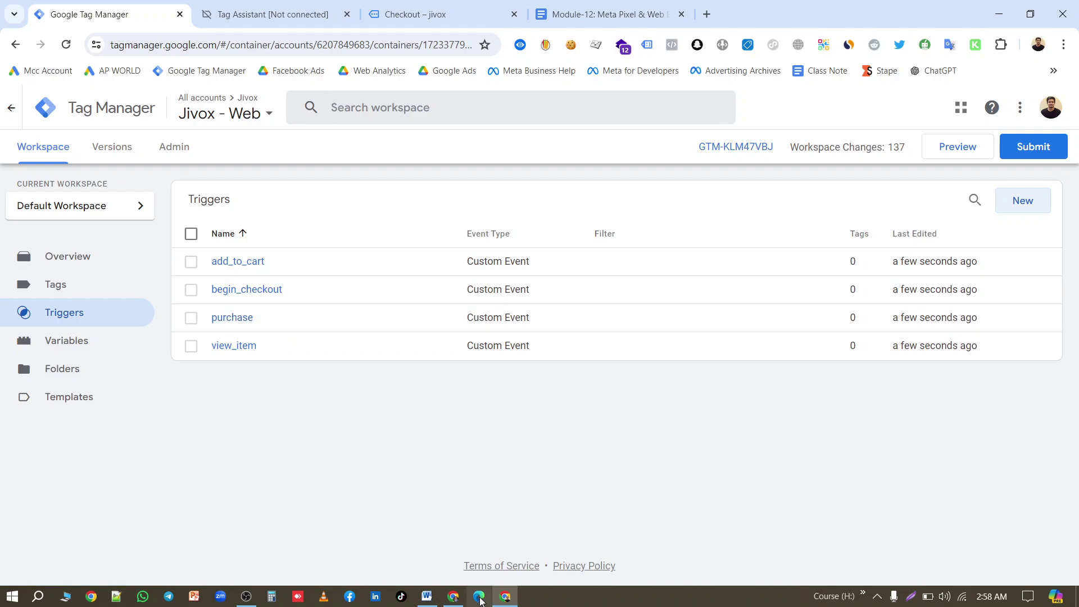
Check the list of event names in the Word document and return to Tag Manager in Chrome.
left_click(427, 596)
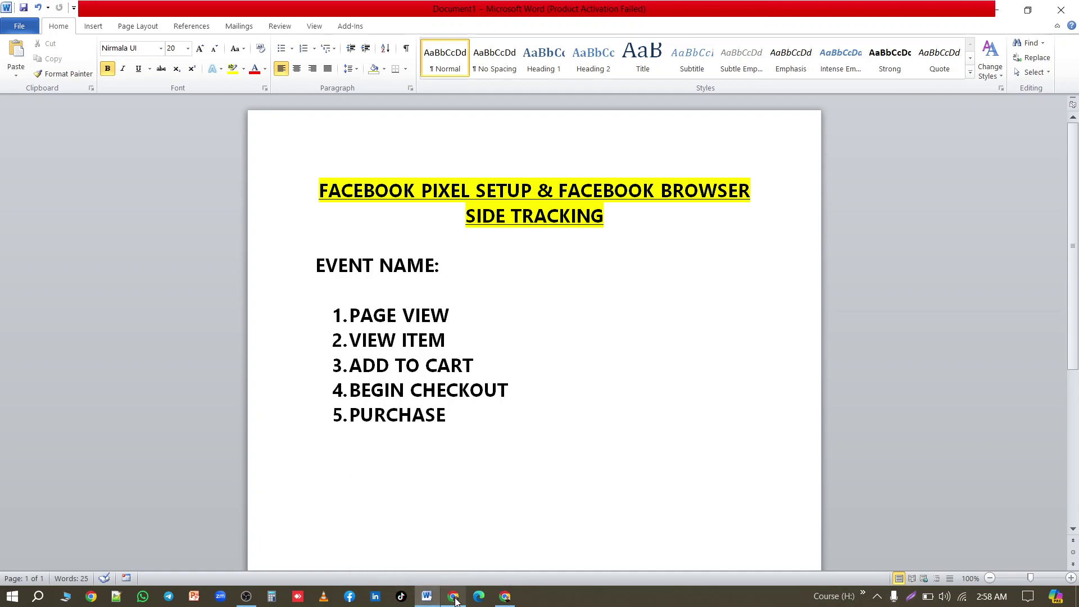
mouse_move(455, 599)
left_click(478, 554)
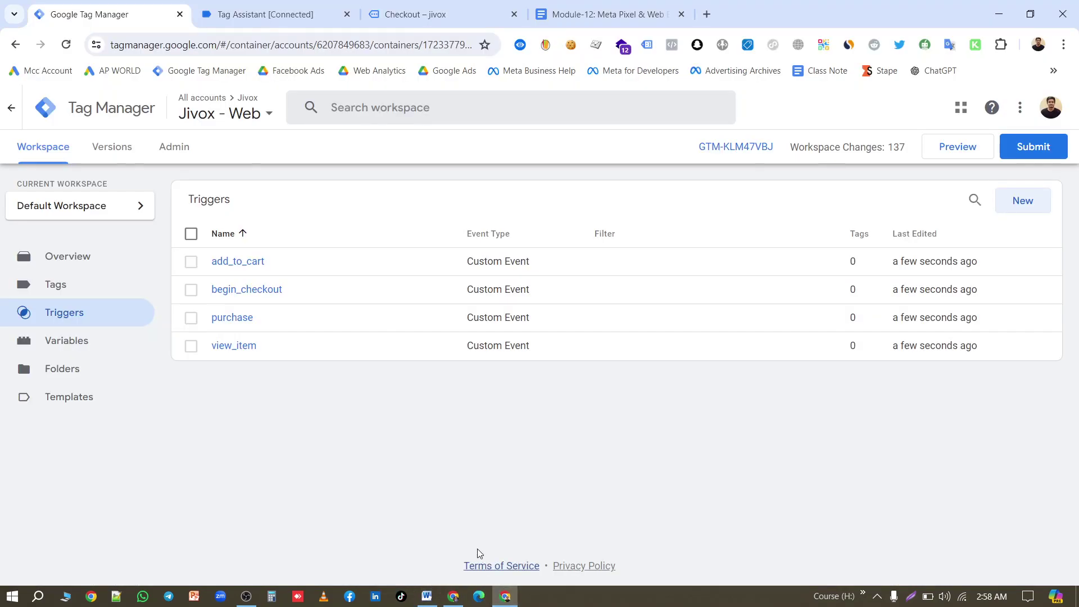
Examine the triggers, parameters and data layer variables for each event in the Module-12 Meta Pixel document.
left_click(628, 15)
scroll(364, 338, "down", 15)
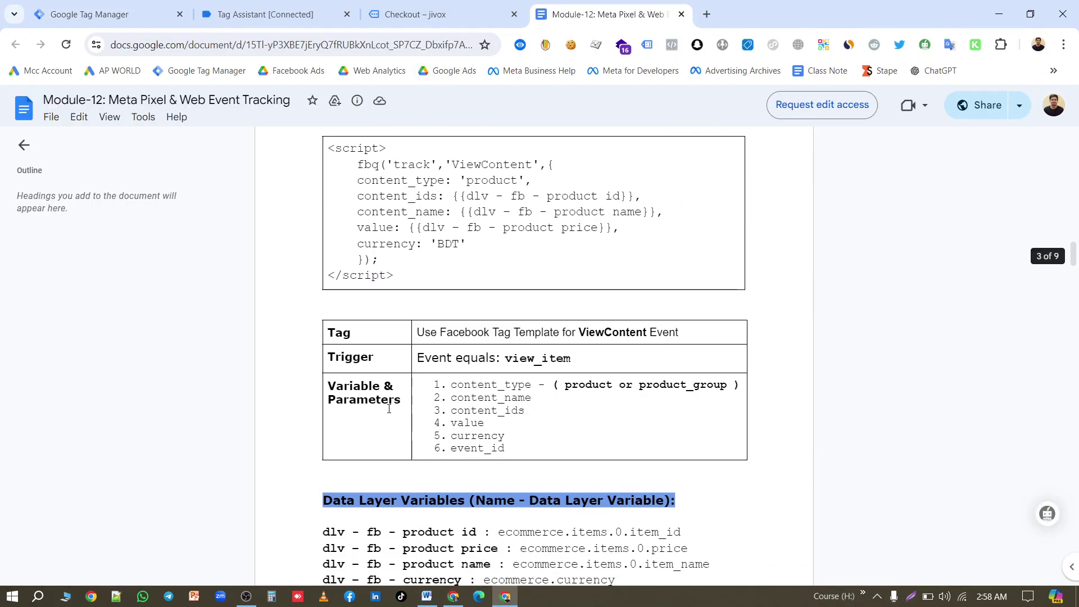
scroll(388, 409, "down", 4)
scroll(382, 415, "up", 4)
scroll(469, 367, "down", 12)
scroll(459, 381, "down", 4)
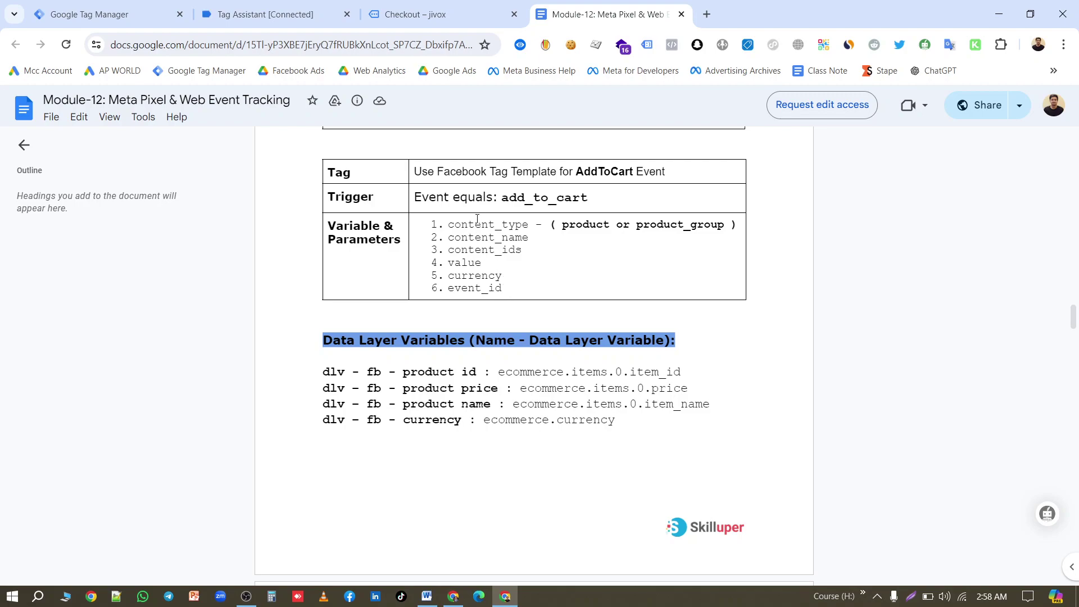
scroll(497, 358, "down", 8)
scroll(486, 313, "down", 3)
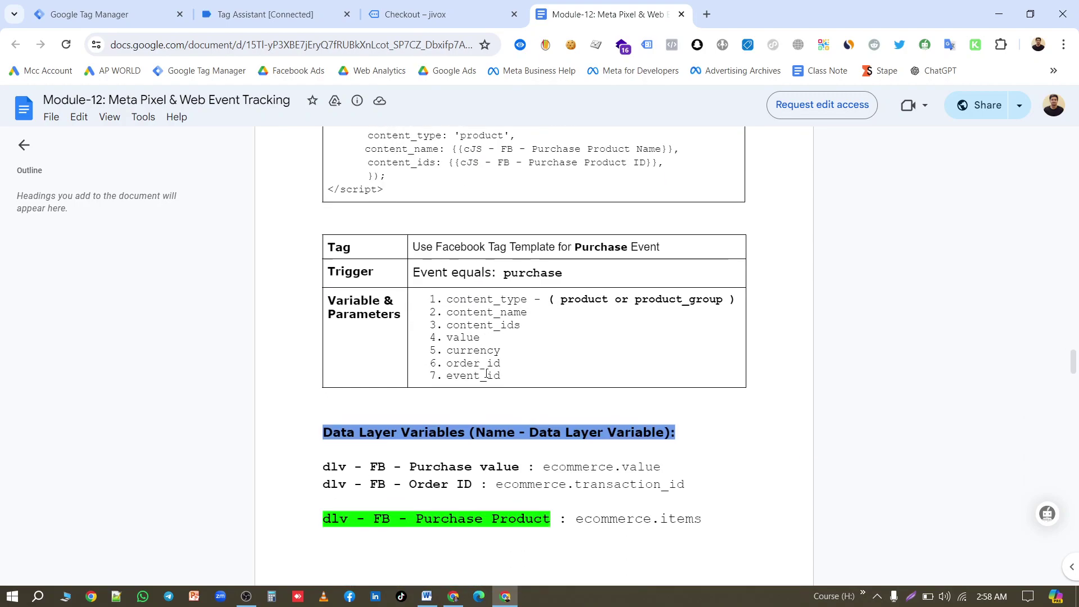
double_click(475, 299)
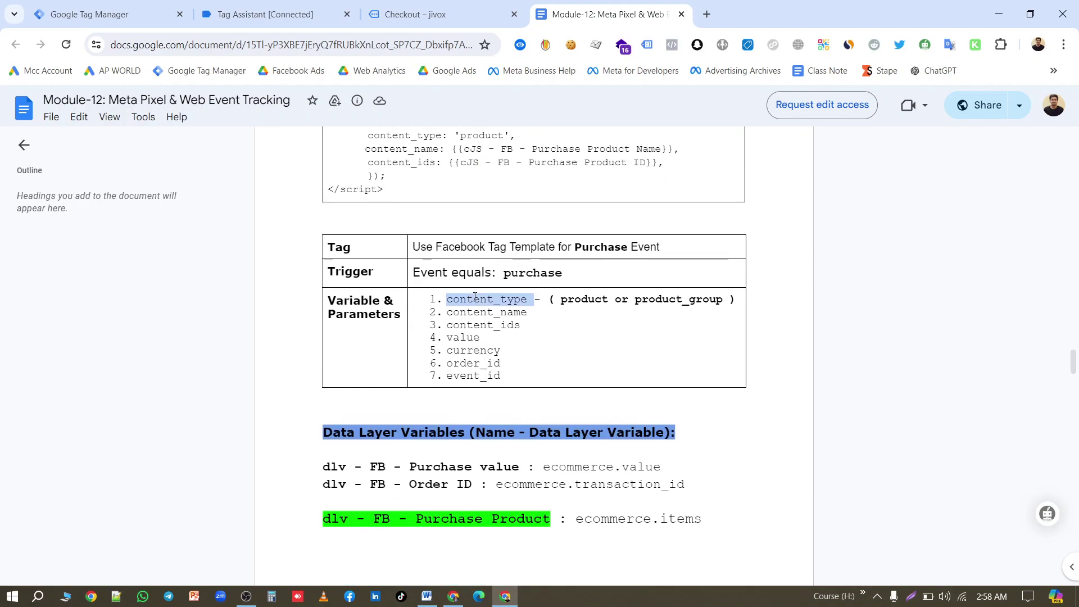
left_click(569, 347)
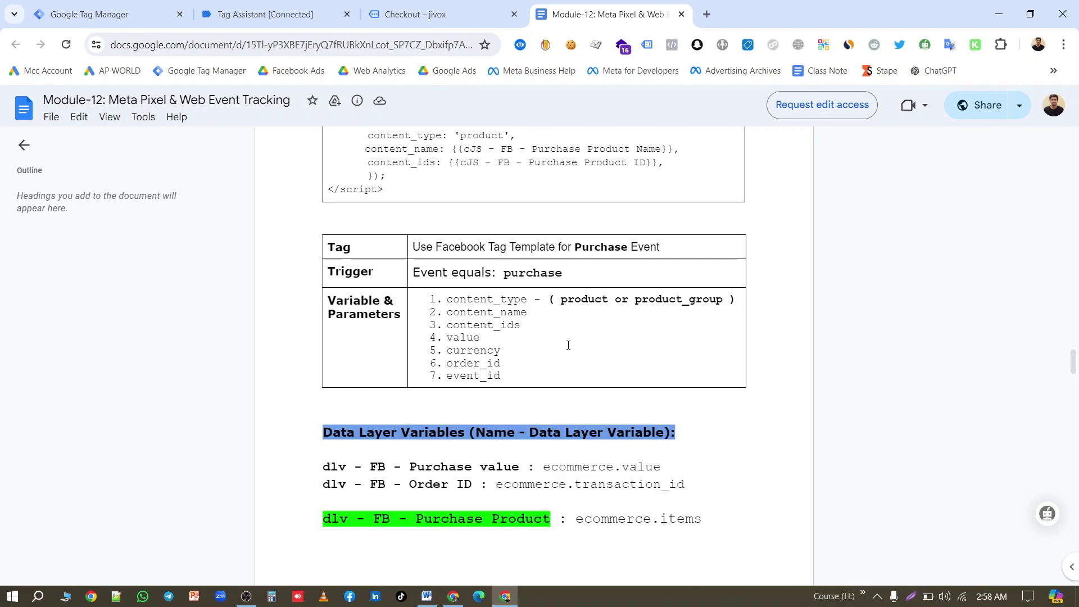
scroll(549, 374, "down", 3)
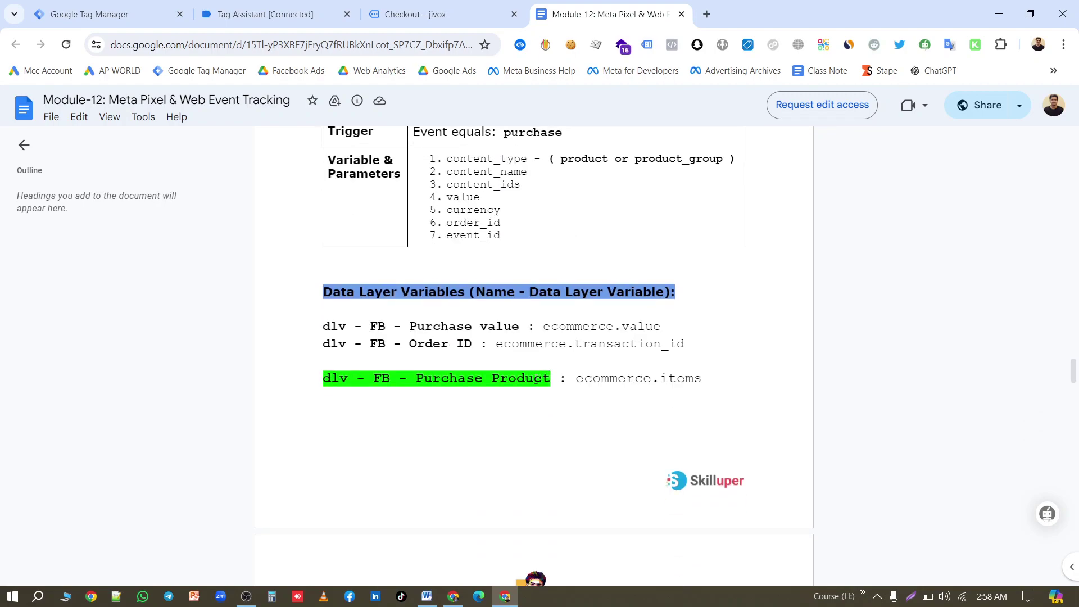
scroll(520, 373, "down", 6)
scroll(509, 366, "up", 13)
scroll(560, 304, "up", 12)
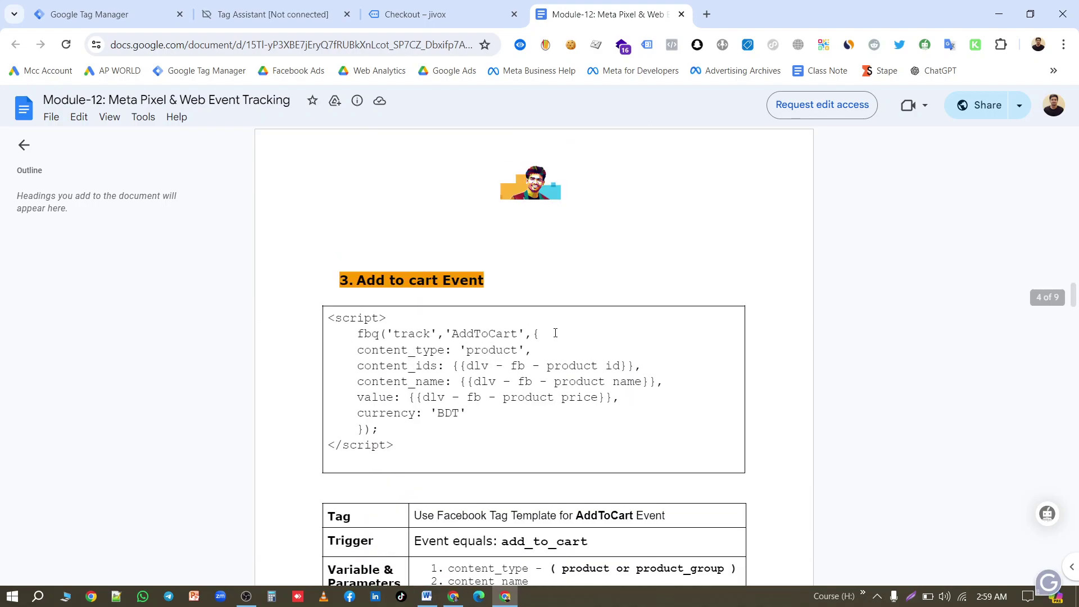
scroll(556, 333, "up", 10)
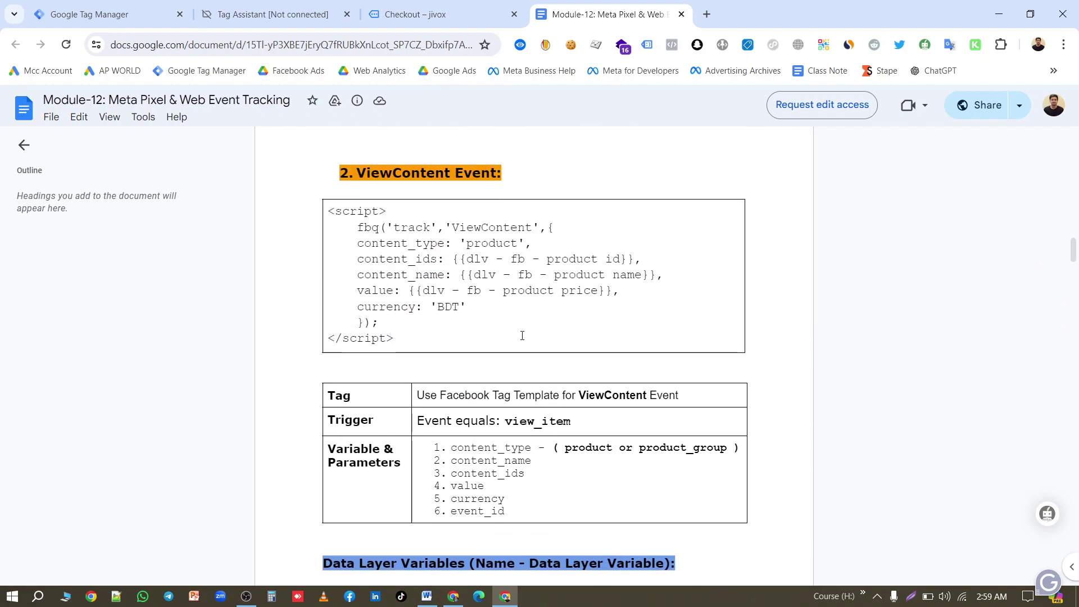
Copy the product id path ecommerce.items.0.item_id from the ViewContent event's data layer variable list.
scroll(514, 338, "down", 5)
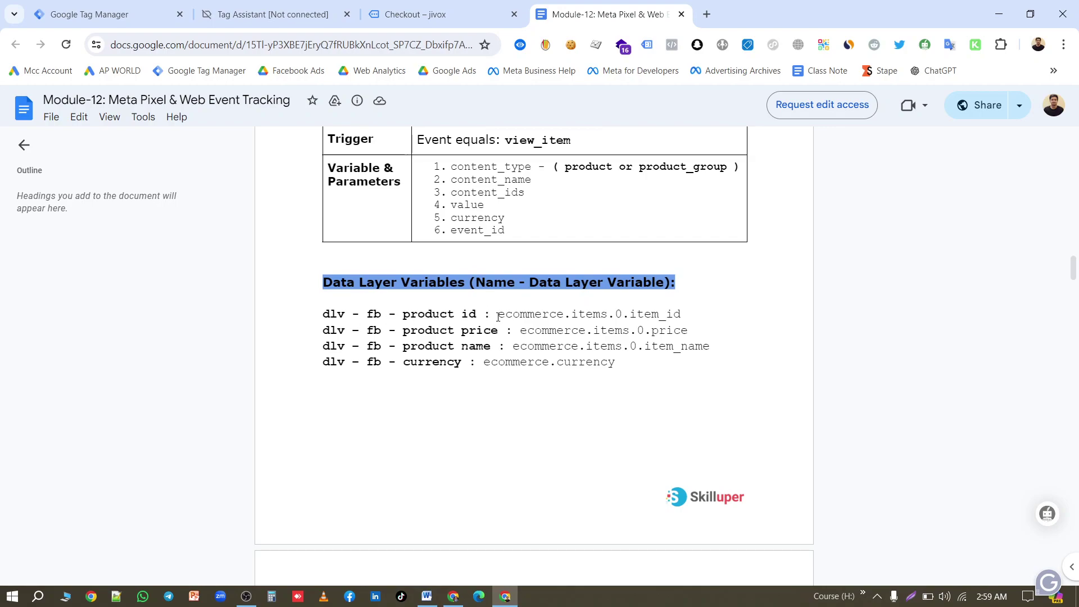
left_click_drag(496, 313, 688, 314)
key("ctrl+c")
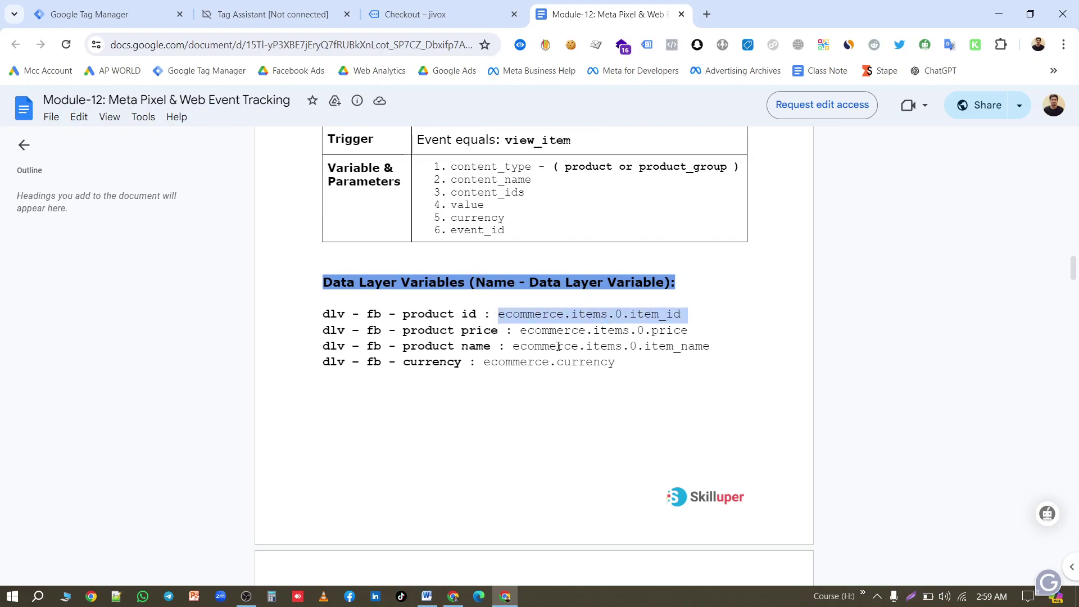
Create a user-defined Data Layer Variable in Tag Manager with the data layer variable name ecommerce.items.0.item_id.
left_click(113, 15)
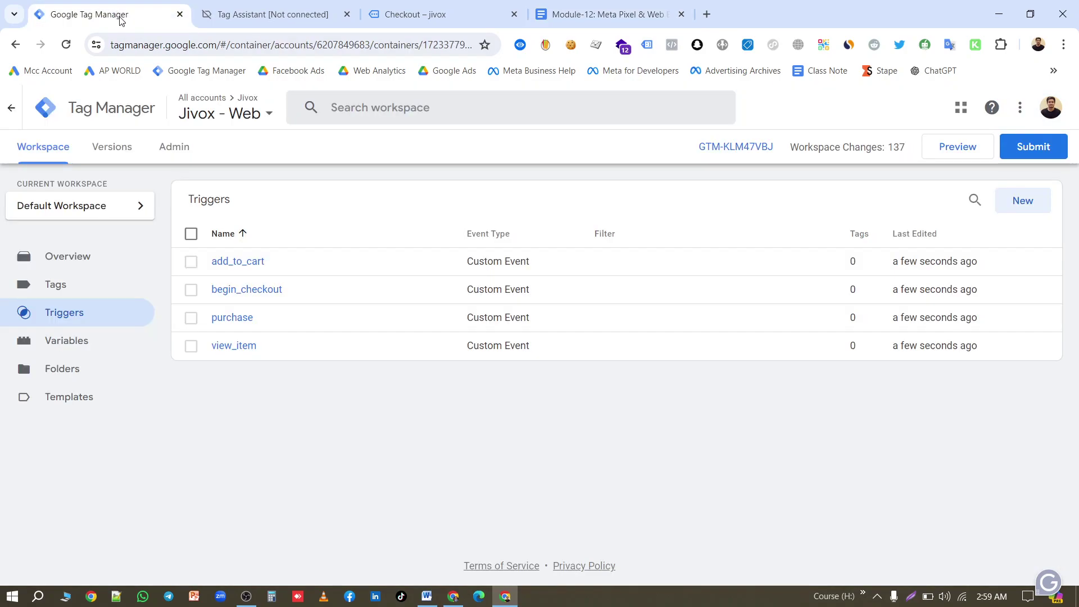
left_click(96, 343)
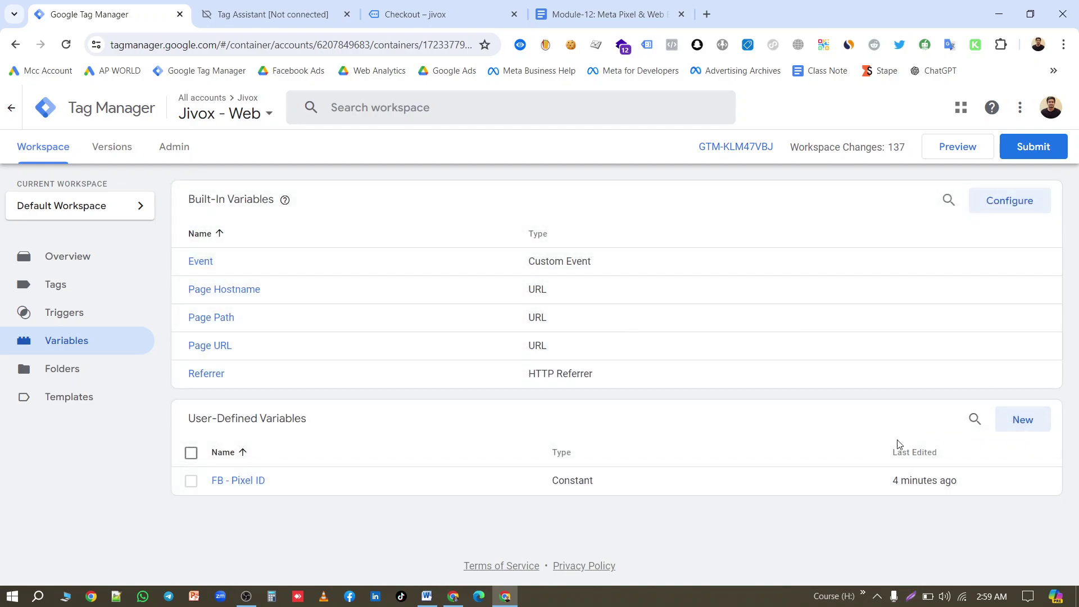
left_click(1026, 422)
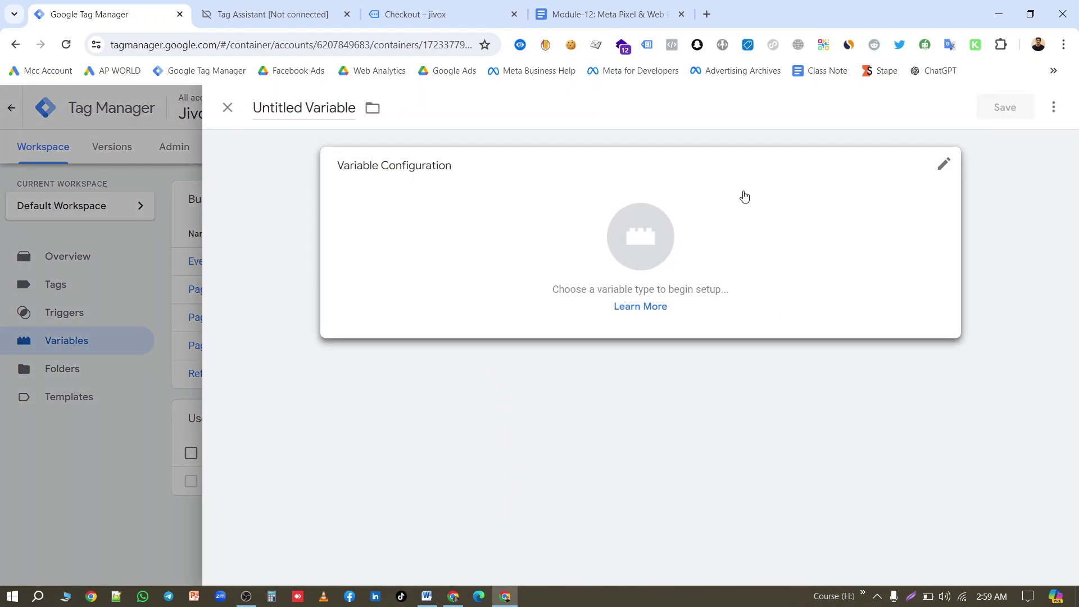
left_click(744, 197)
scroll(789, 280, "down", 2)
left_click(787, 253)
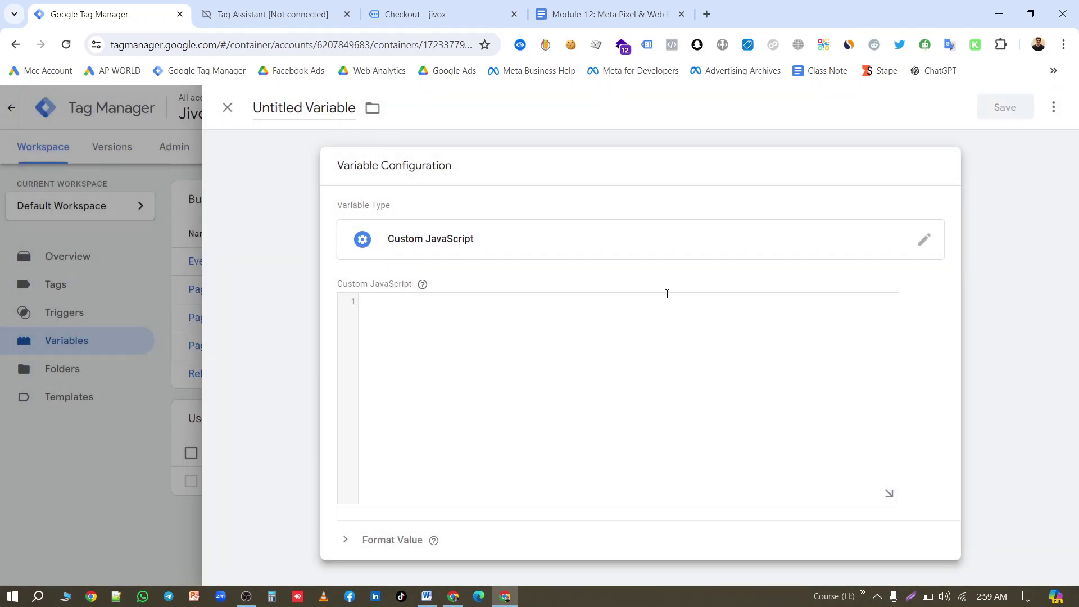
left_click(643, 249)
left_click(773, 430)
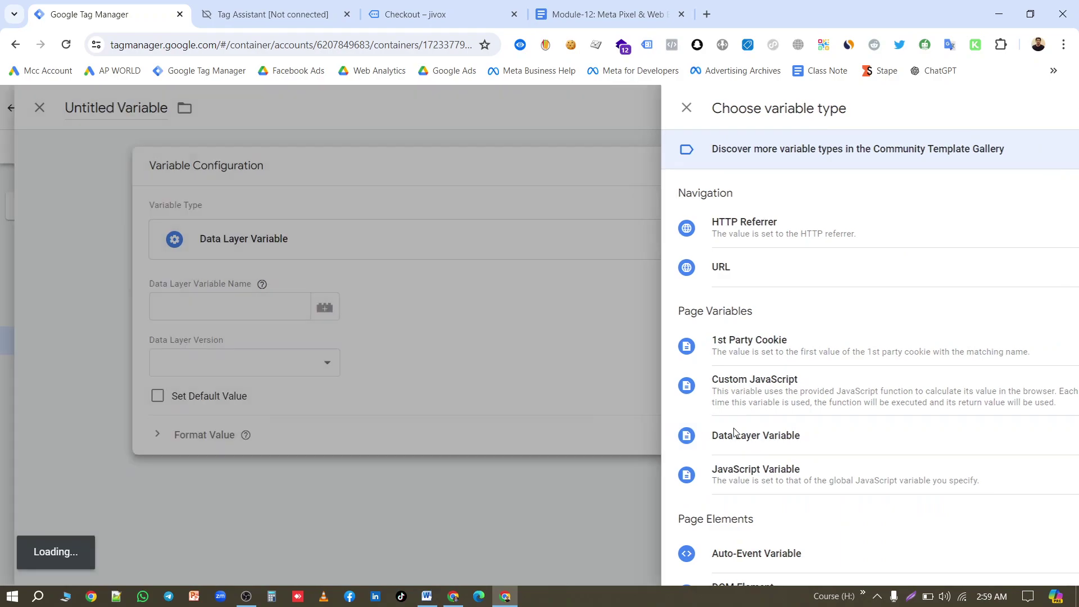
left_click(423, 302)
key("ctrl+v")
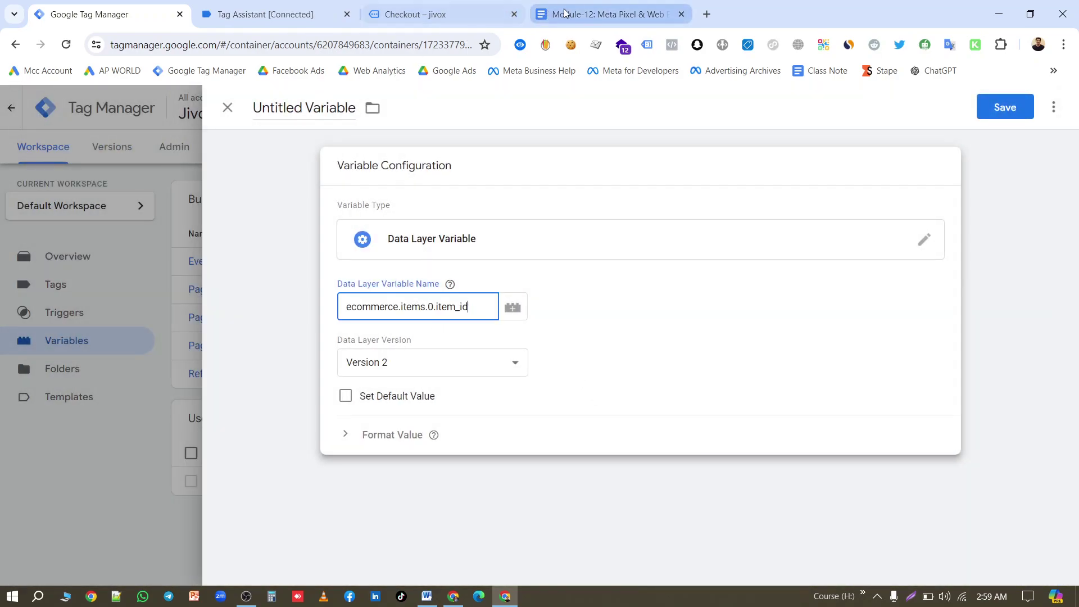
Copy the name dlv - fb - product id from the module document, apply it to the variable and save it.
left_click(607, 15)
left_click_drag(476, 313, 317, 316)
left_click(104, 13)
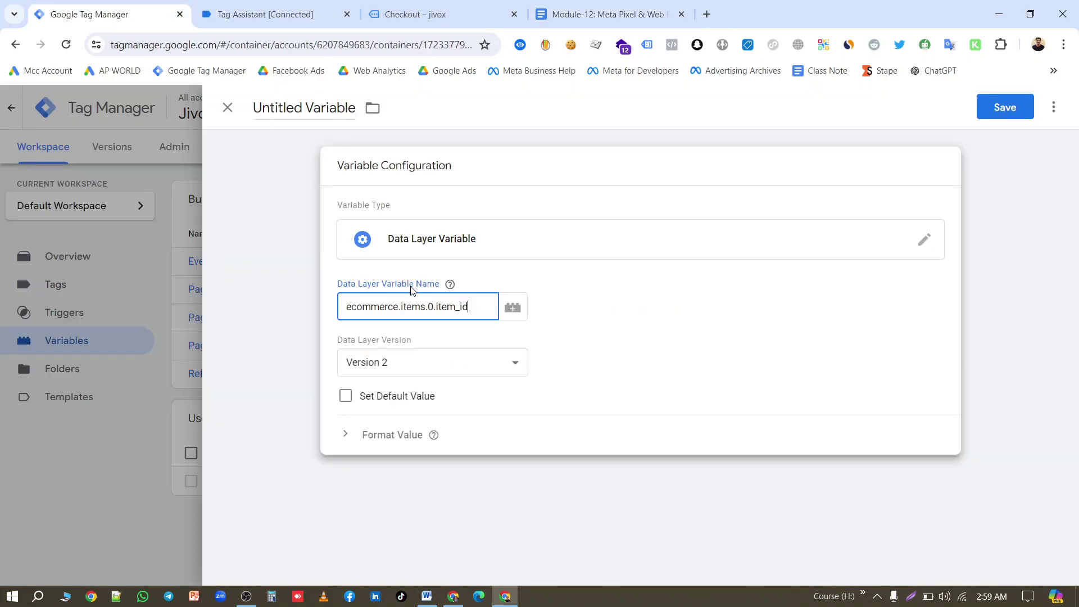
triple_click(321, 119)
type("dlv - fb - product id")
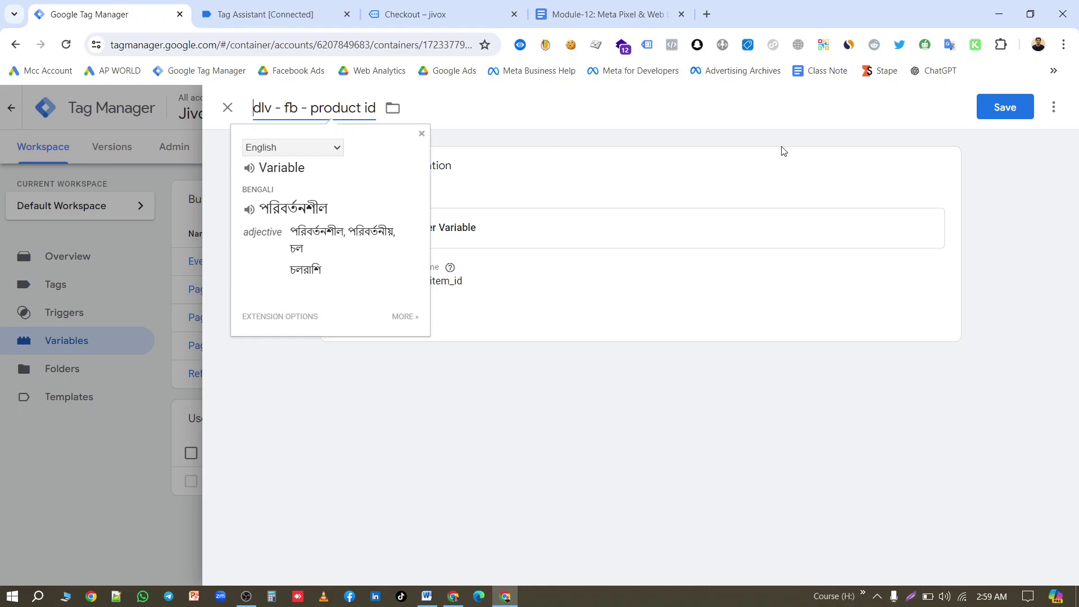
left_click(1025, 105)
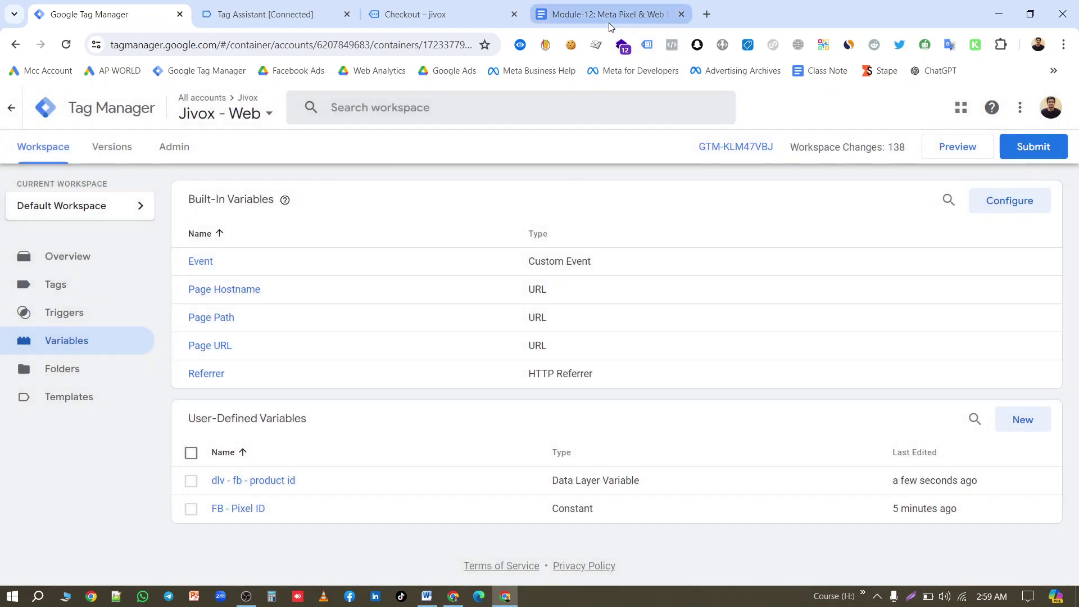
Copy the product price path ecommerce.items.0.price from the module document's data layer variable list.
left_click(606, 14)
left_click_drag(519, 330, 708, 330)
key("ctrl+c")
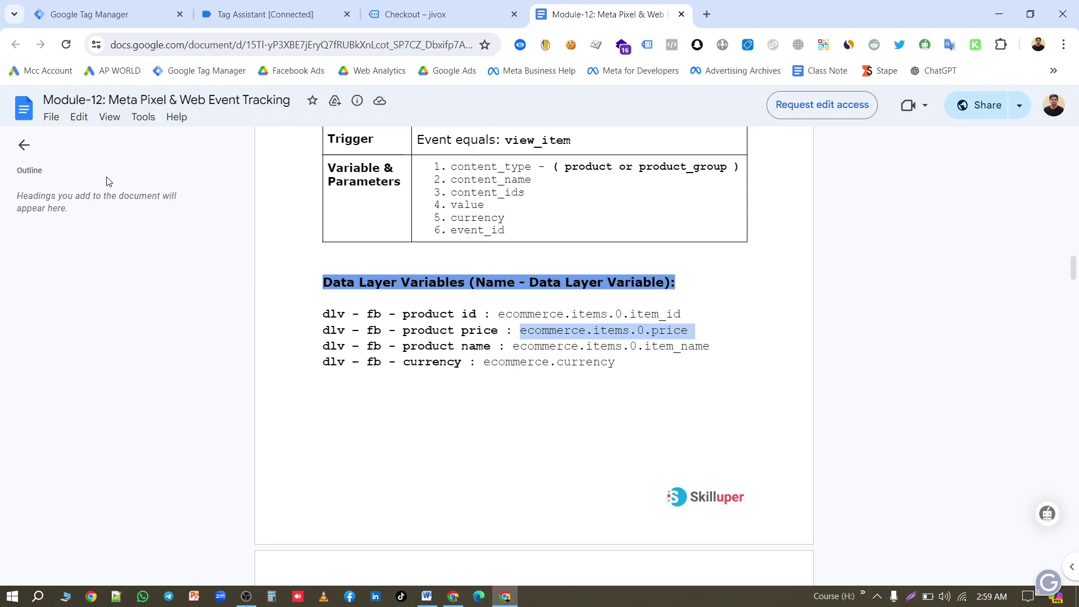
Create a second Data Layer Variable in Tag Manager with the data layer variable name ecommerce.items.0.price.
left_click(112, 15)
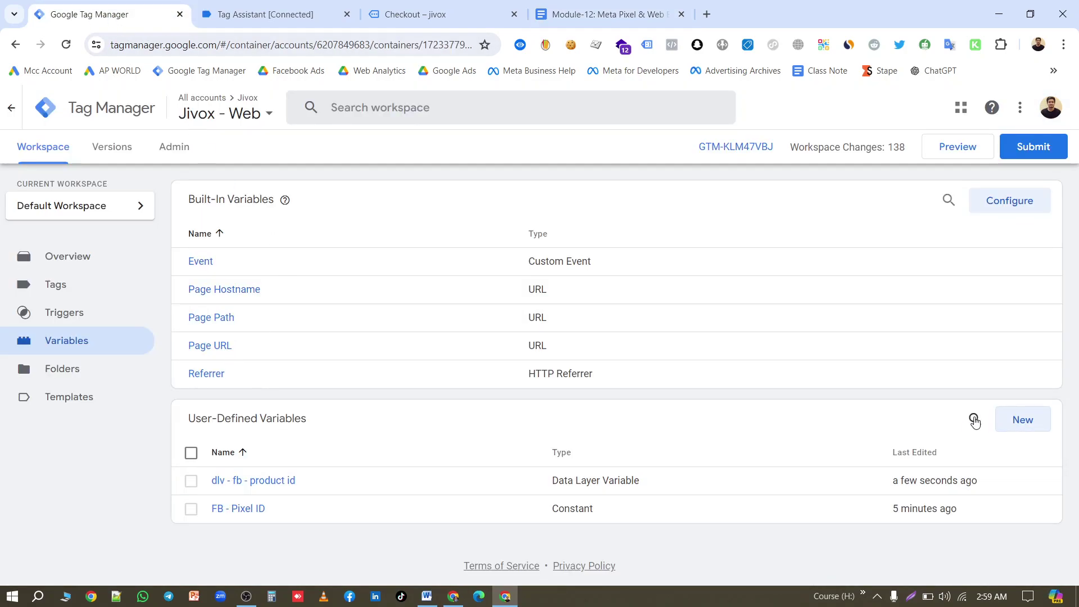
left_click(1021, 419)
left_click(811, 280)
scroll(807, 304, "down", 4)
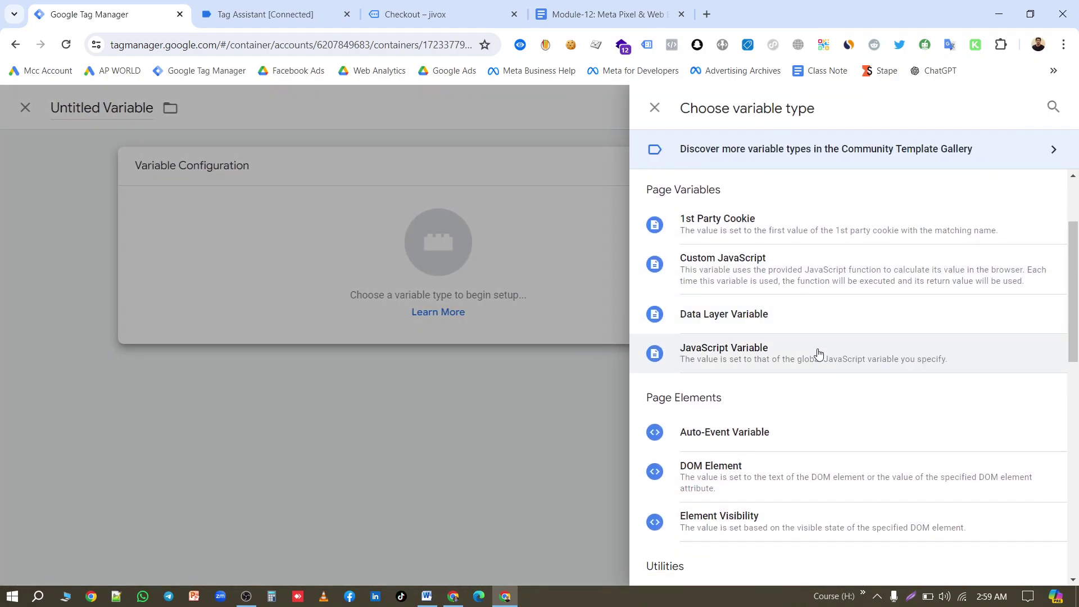
left_click(771, 294)
left_click(483, 307)
key("ctrl+v")
Copy the name dlv – fb - product price from the module document, apply it to the variable and save it.
left_click(673, 24)
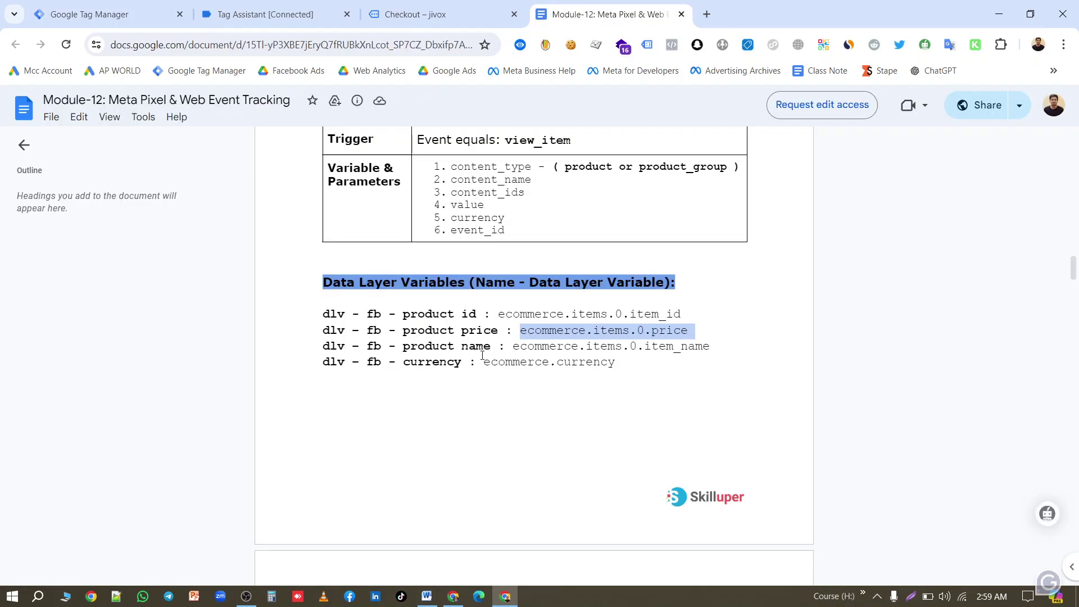
left_click_drag(499, 330, 331, 330)
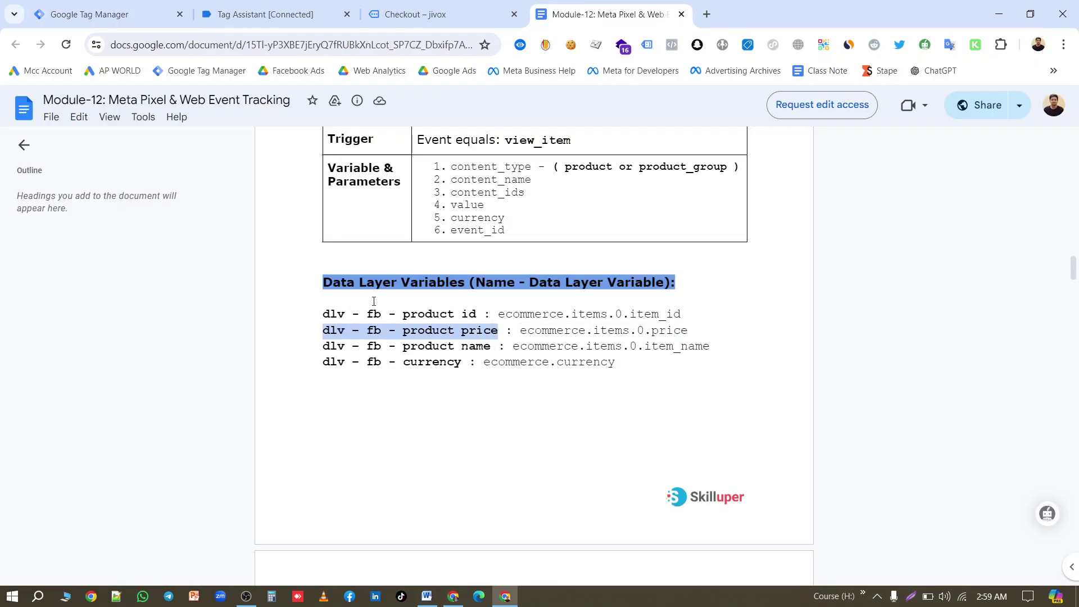
left_click(110, 15)
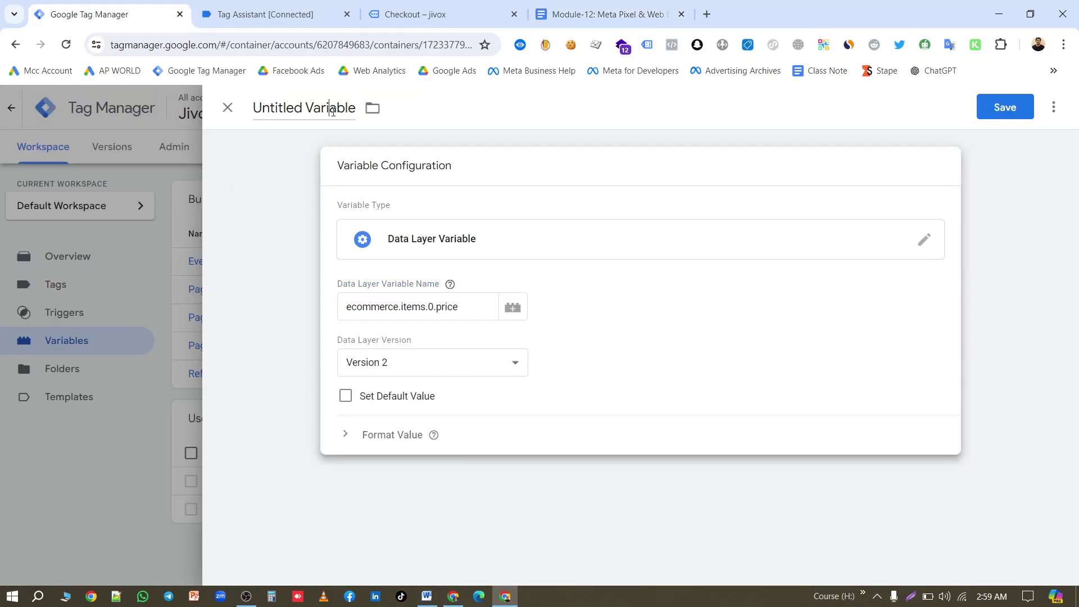
left_click(331, 108)
type("dlv – fb - product price")
left_click(1028, 106)
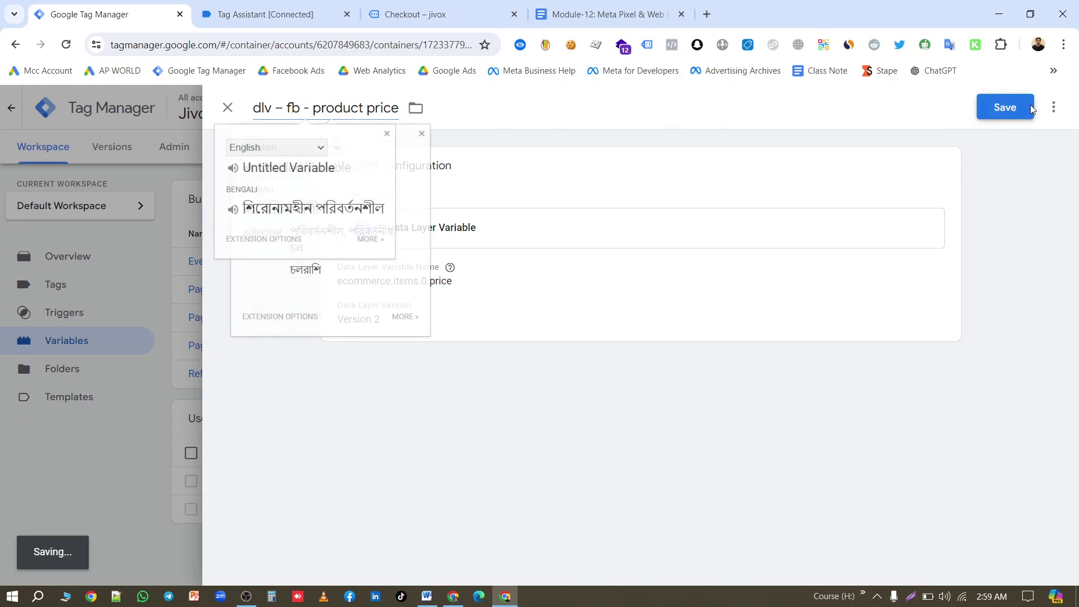
Copy the product name path ecommerce.items.0.item_name from the module document's data layer variable list.
left_click(591, 17)
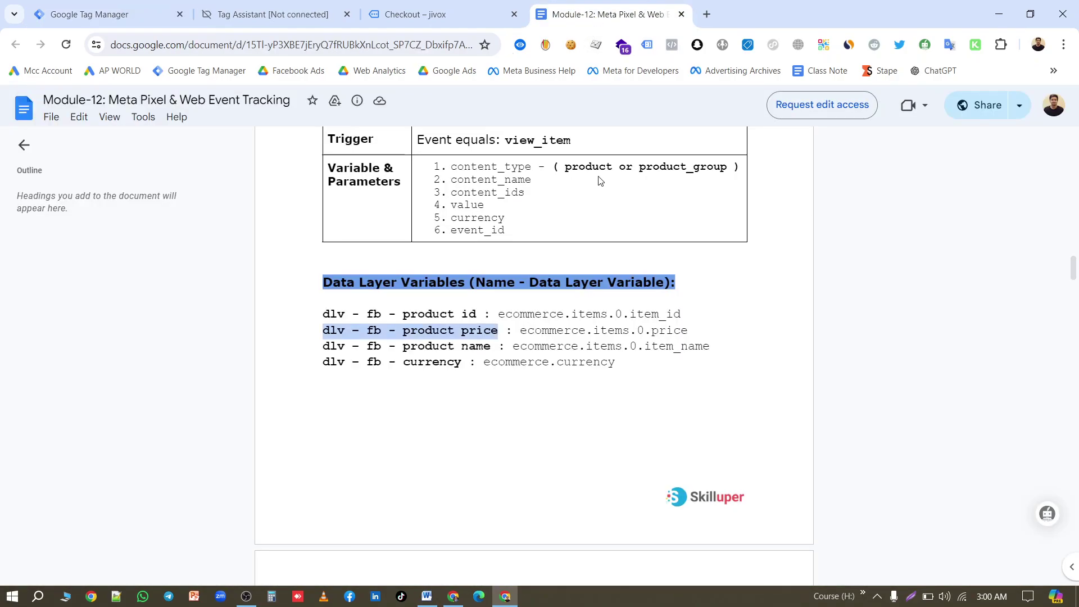
left_click_drag(514, 347, 711, 344)
key("ctrl+c")
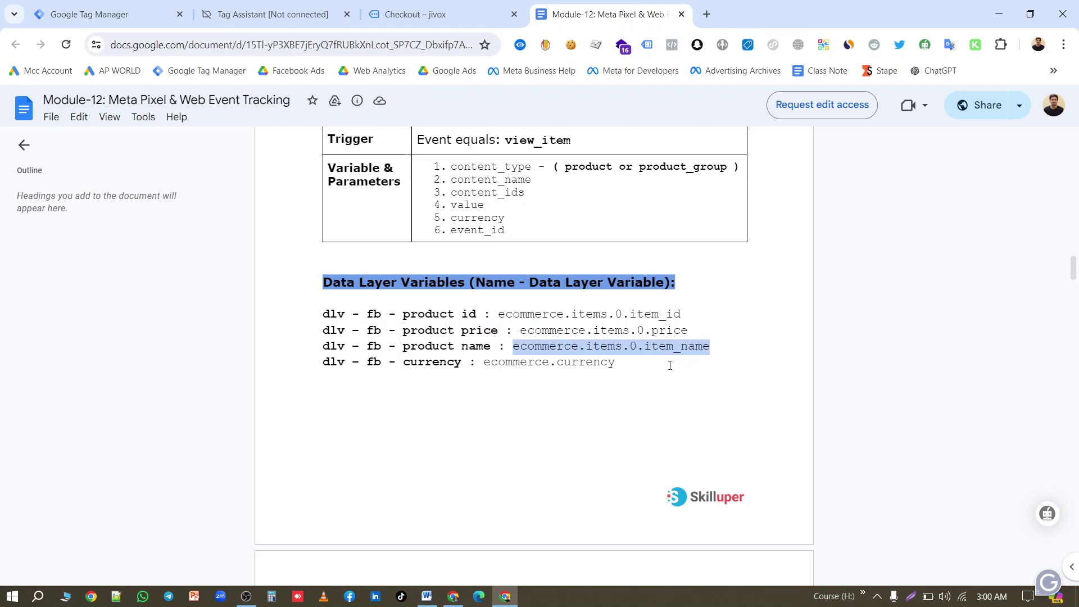
Create a new Data Layer Variable in Tag Manager with the data layer variable name ecommerce.items.0.item_name.
left_click(129, 17)
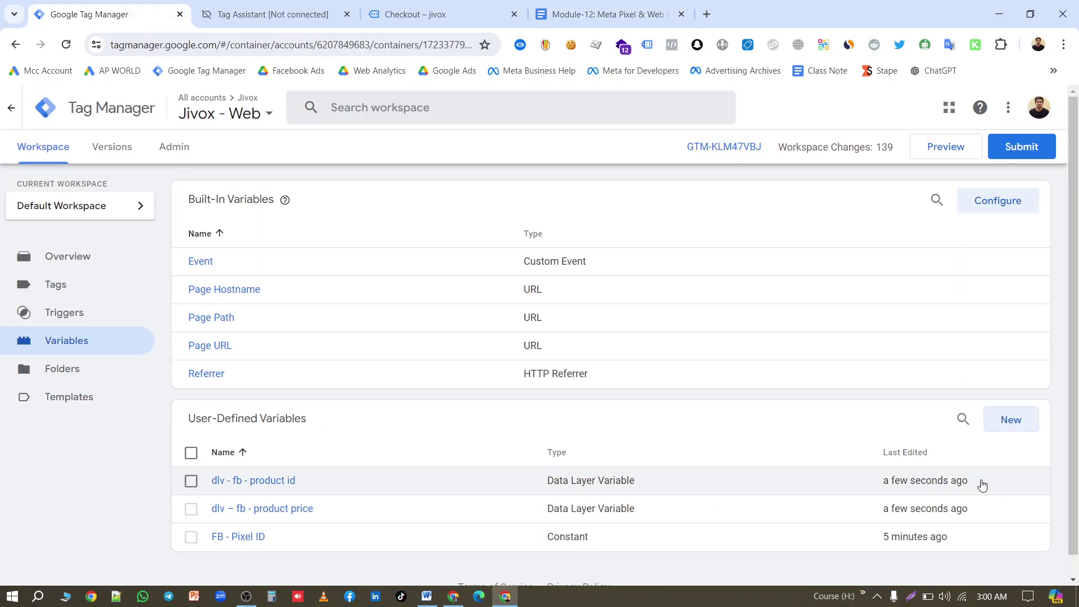
left_click(999, 433)
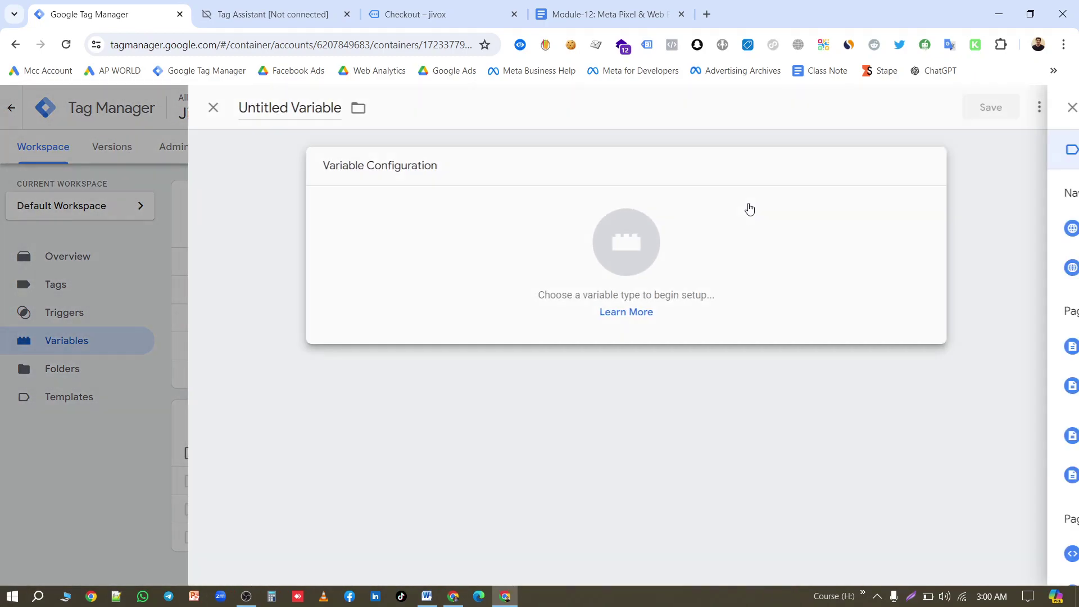
left_click(747, 208)
scroll(778, 383, "down", 1)
left_click(773, 354)
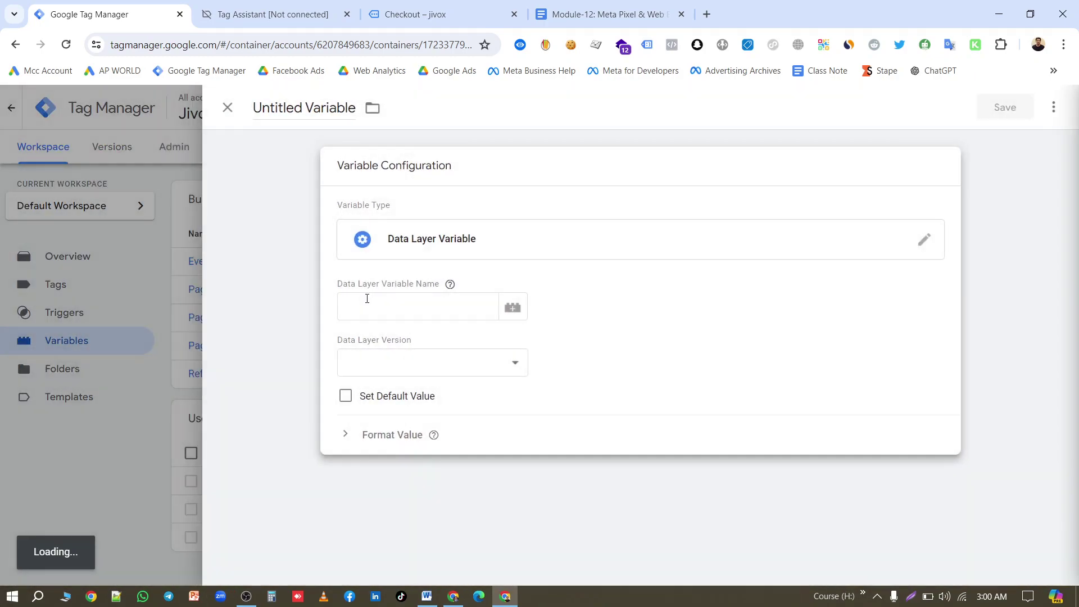
key("ctrl+v")
Copy the name dlv – fb - product name from the module document, apply it to the variable and save it.
left_click(325, 101)
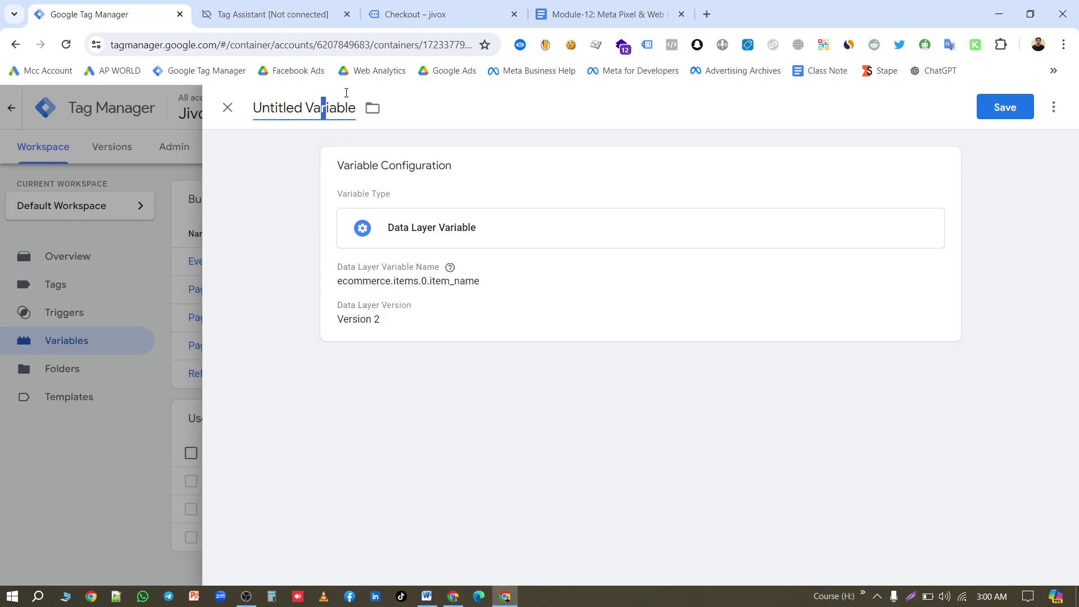
left_click(607, 14)
left_click_drag(493, 345, 319, 345)
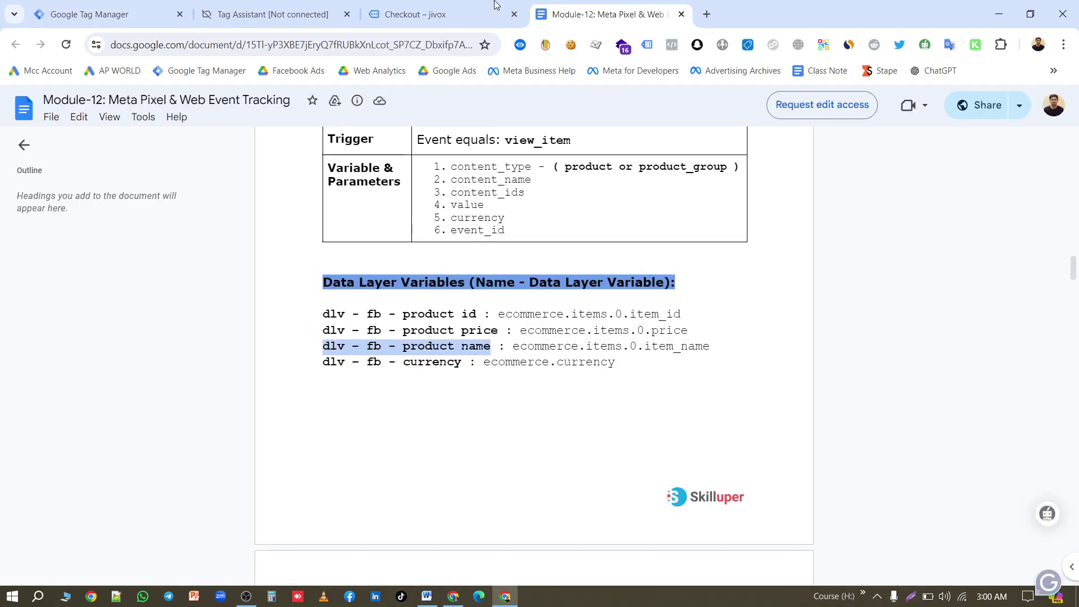
left_click(104, 15)
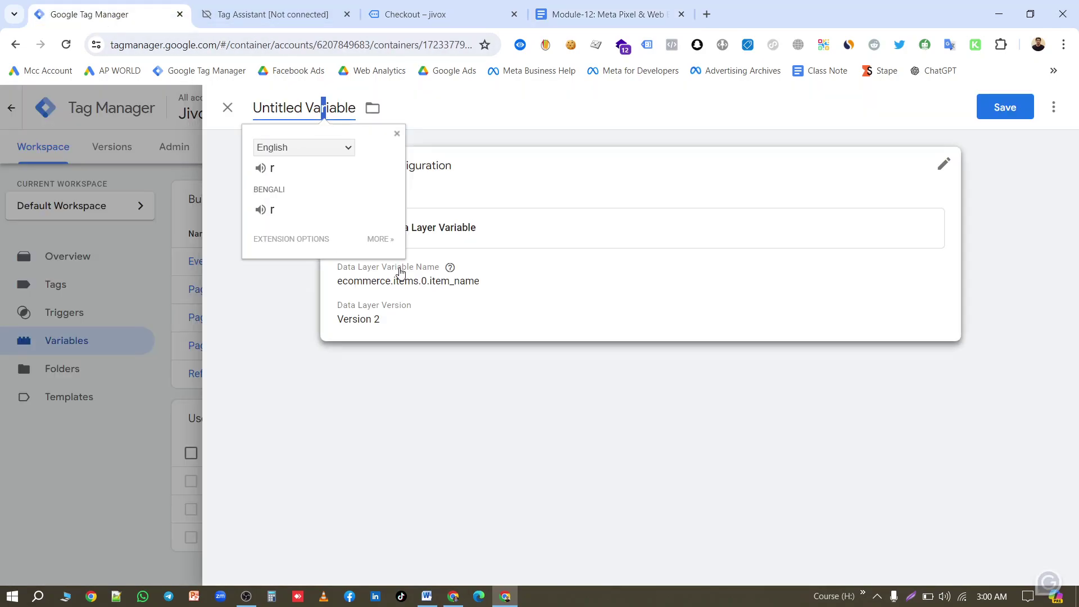
key("ctrl+a")
type("dlv – fb - product name")
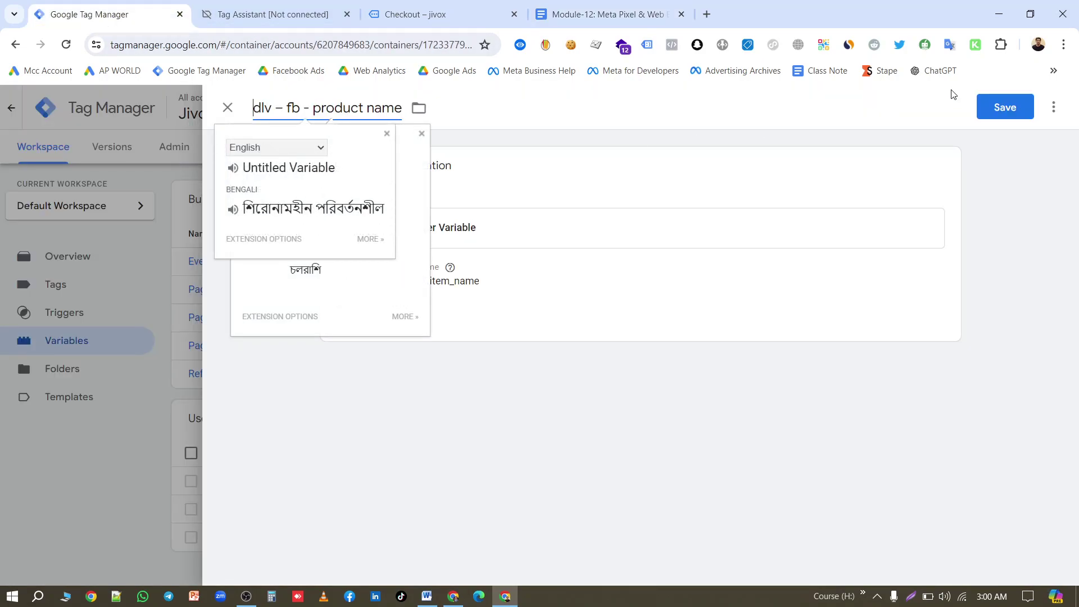
left_click(1005, 107)
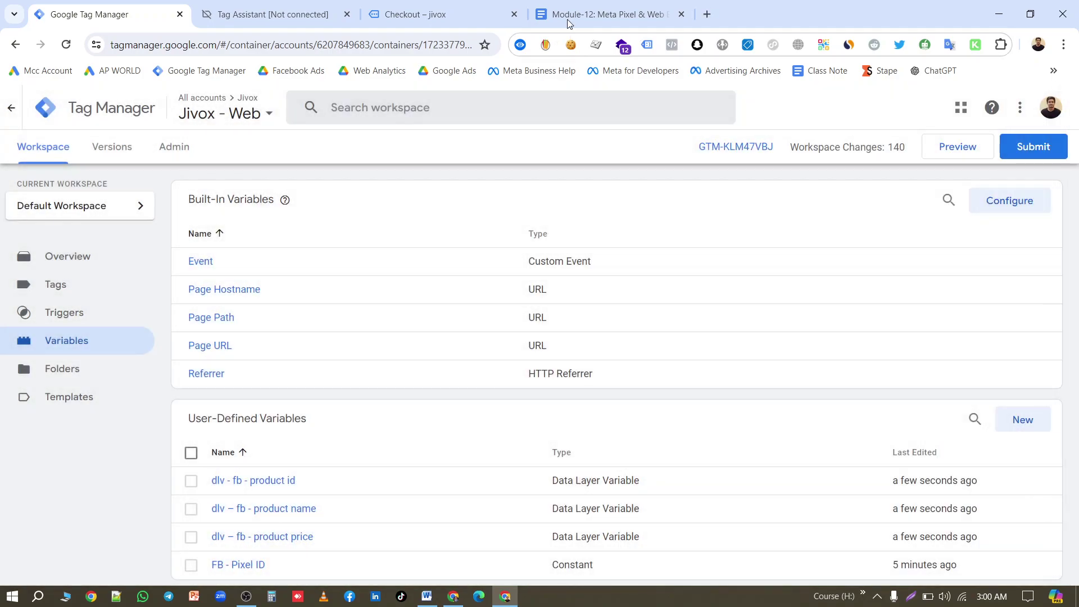
Copy ecommerce.currency from the module document and create a Data Layer Variable in Tag Manager with it as the data layer variable name.
left_click(568, 17)
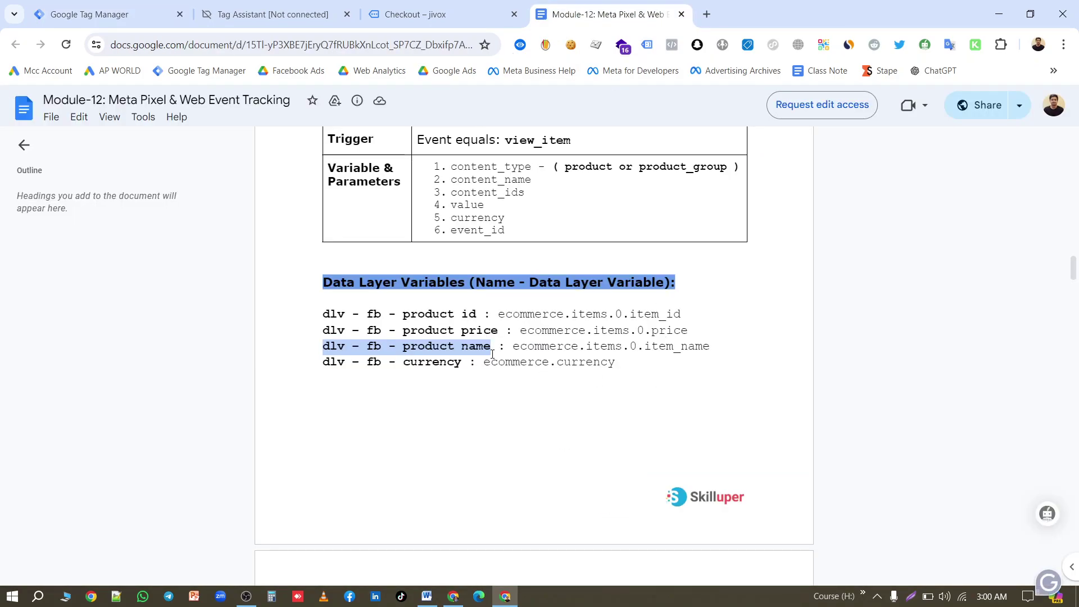
left_click_drag(486, 363, 638, 373)
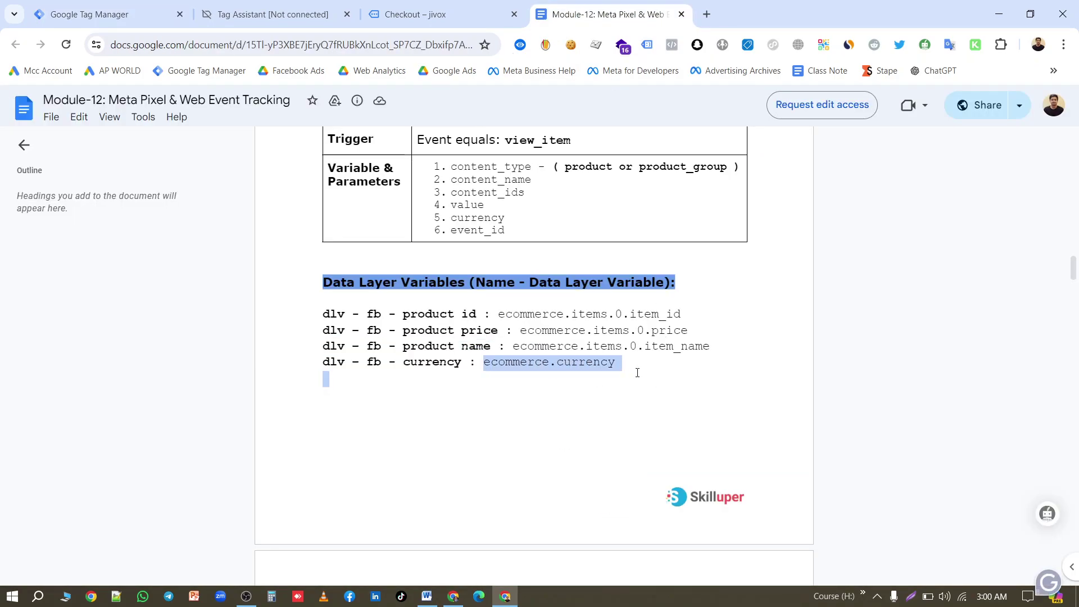
left_click(107, 14)
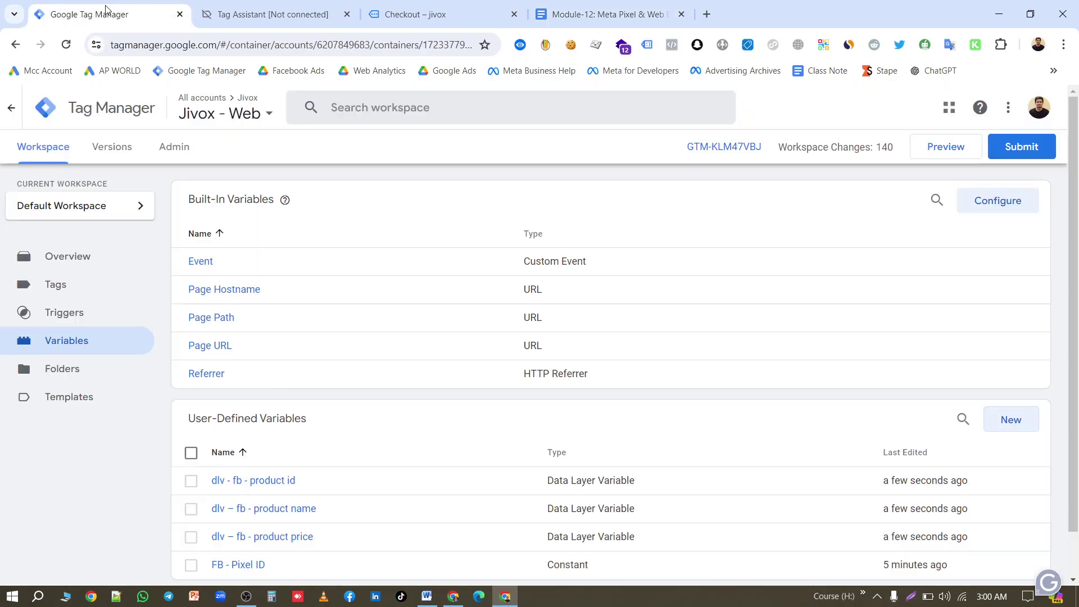
left_click(1011, 420)
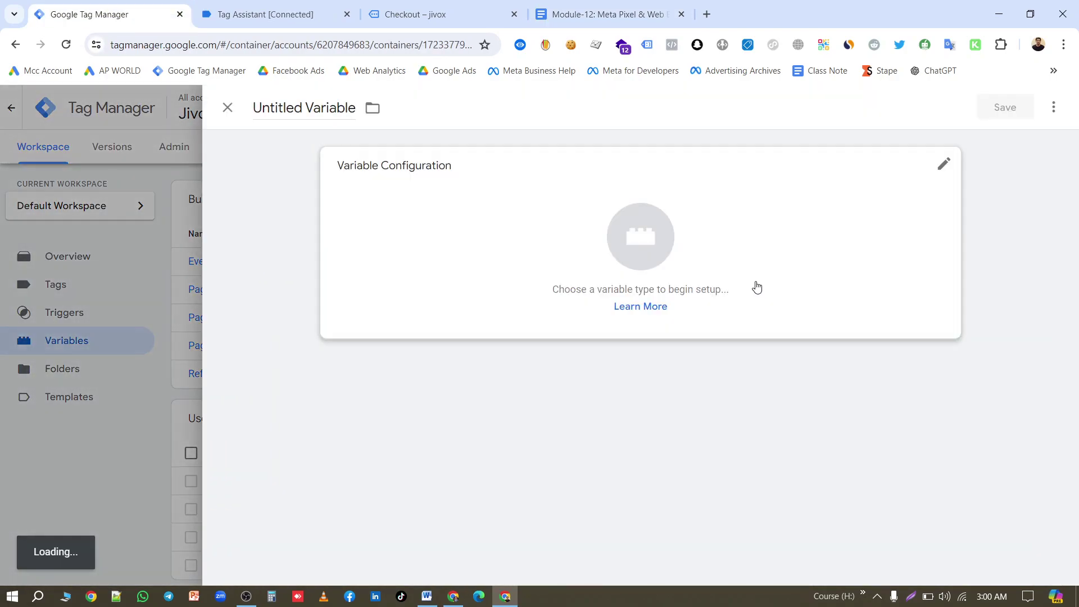
left_click(742, 253)
scroll(789, 358, "down", 1)
left_click(789, 360)
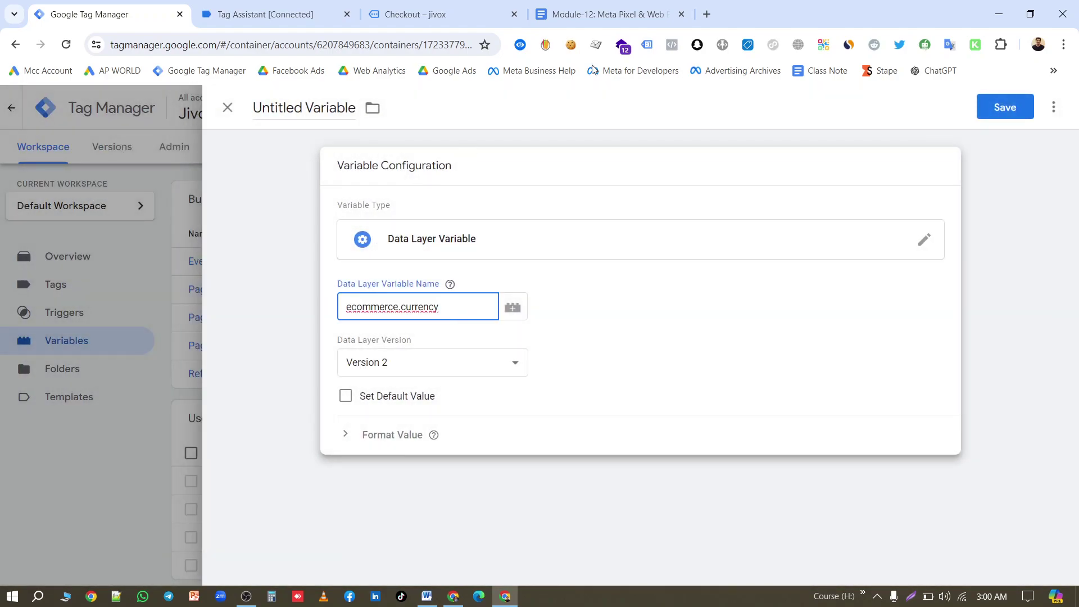
Copy the name dlv – fb - currency from the module document, apply it to the variable and save it.
left_click(629, 17)
left_click_drag(462, 362, 322, 362)
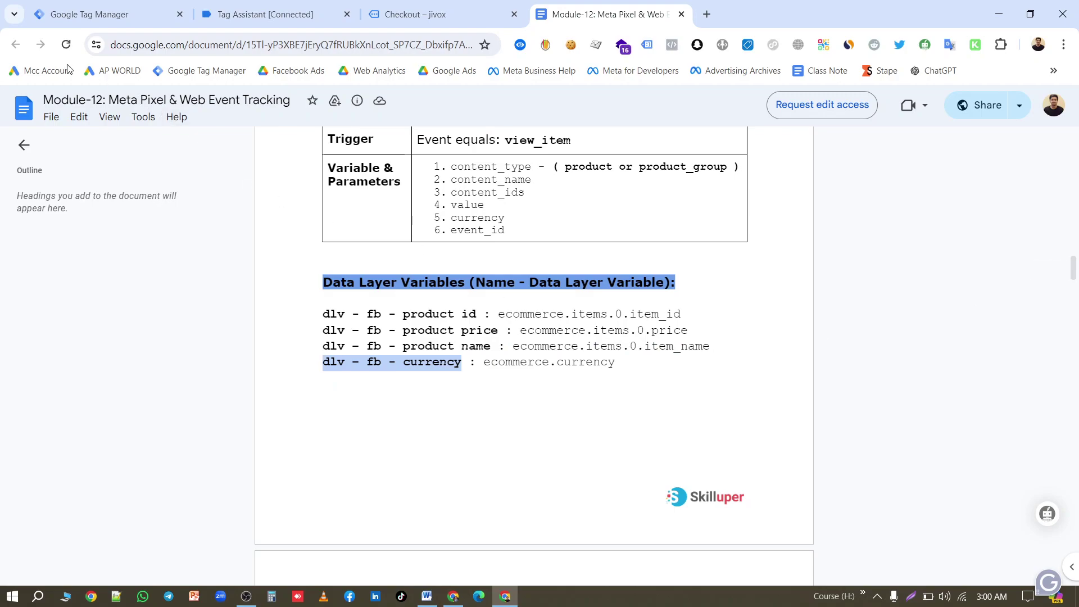
left_click(73, 15)
double_click(285, 106)
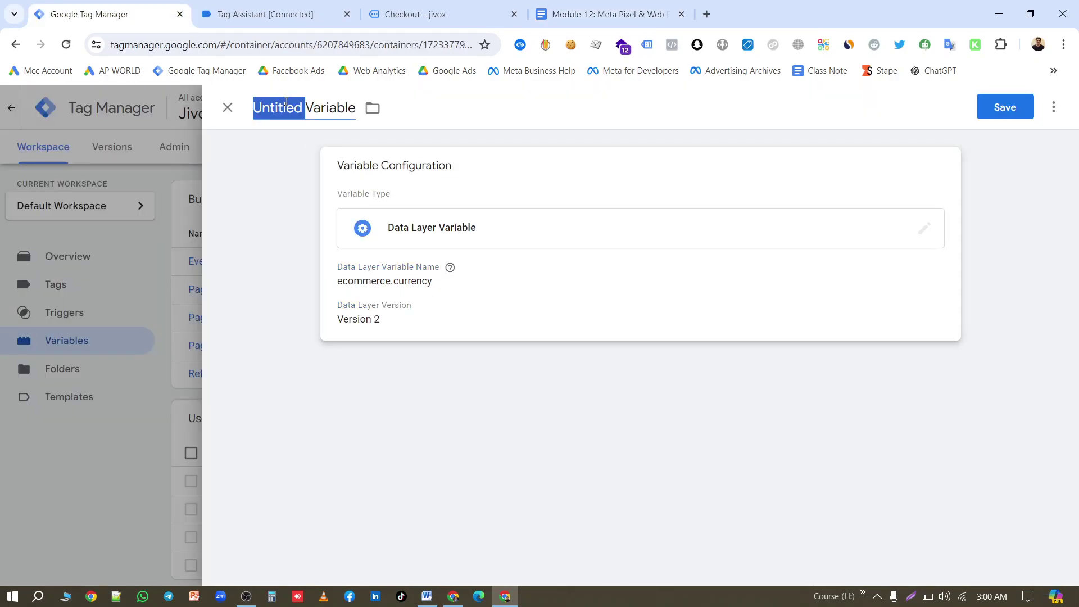
key("ctrl+a")
type("dlv – fb - currency")
left_click(1005, 107)
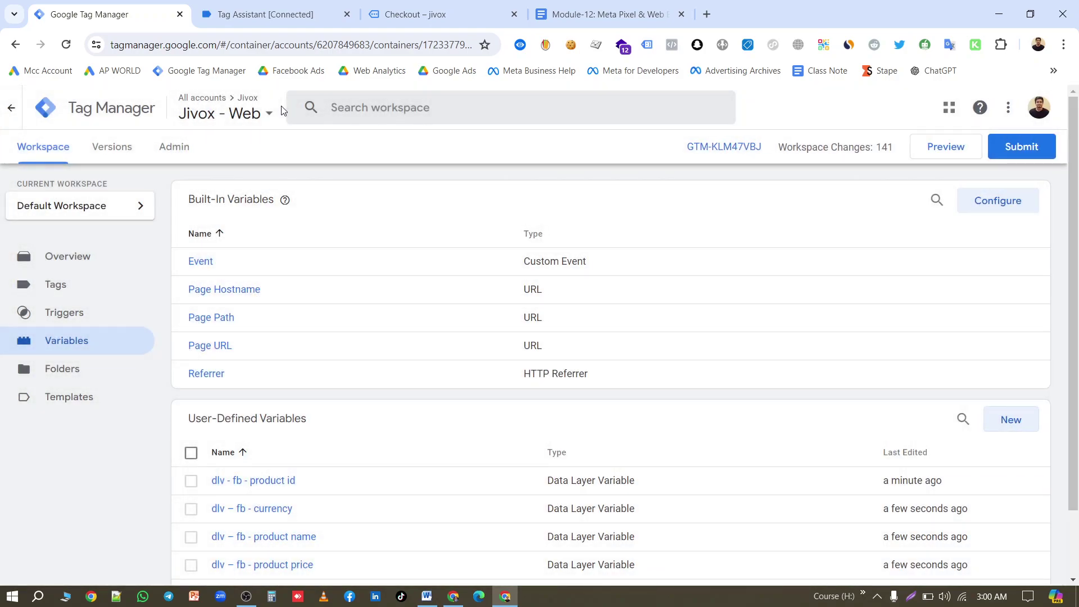
Review the module document's event sections from ViewContent to InitiateCheckout for data layer variables still missing in Tag Manager.
left_click(579, 14)
scroll(431, 482, "up", 10)
scroll(432, 482, "down", 6)
scroll(447, 473, "down", 1)
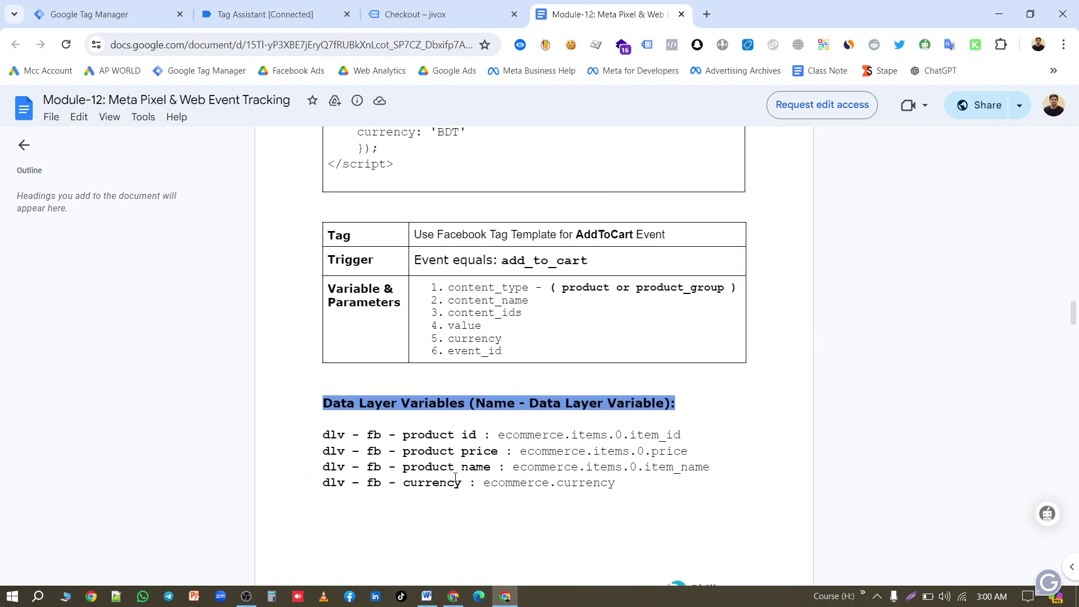
scroll(455, 478, "up", 10)
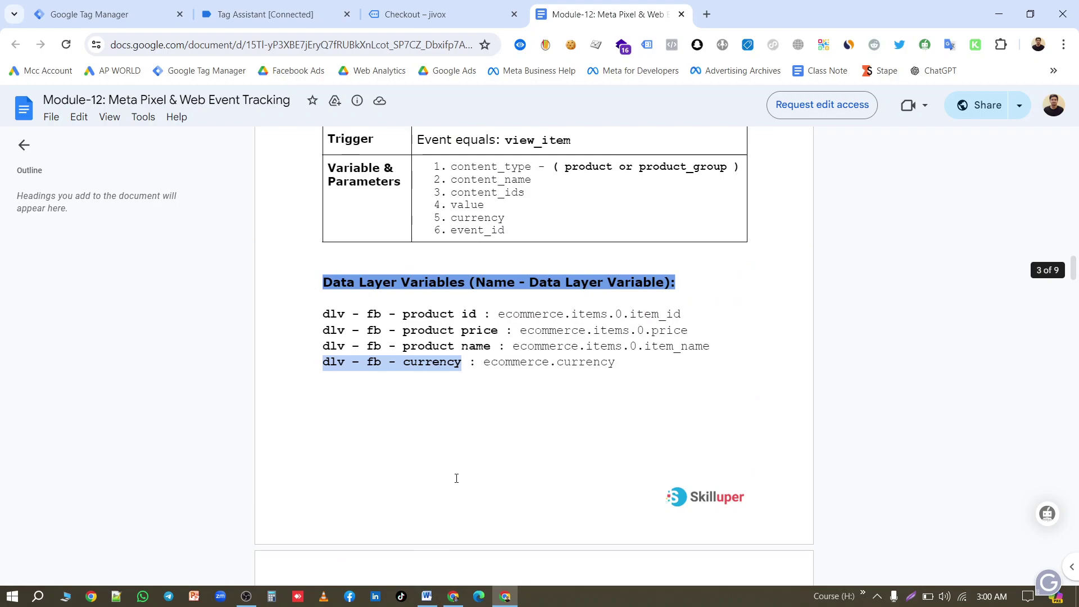
scroll(457, 478, "down", 10)
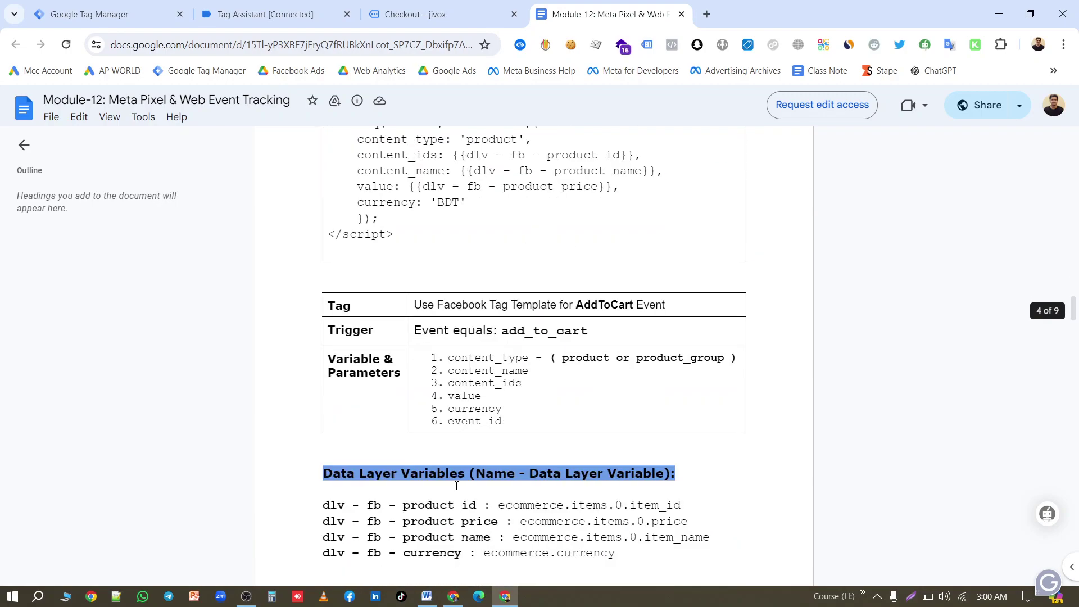
scroll(456, 488, "down", 4)
scroll(451, 492, "up", 15)
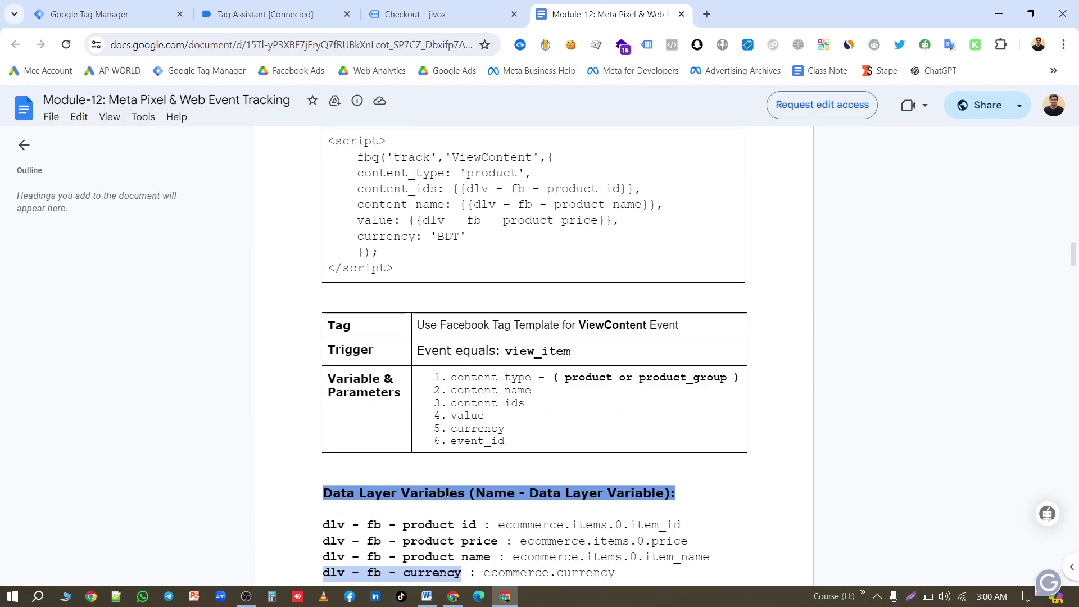
scroll(448, 493, "down", 10)
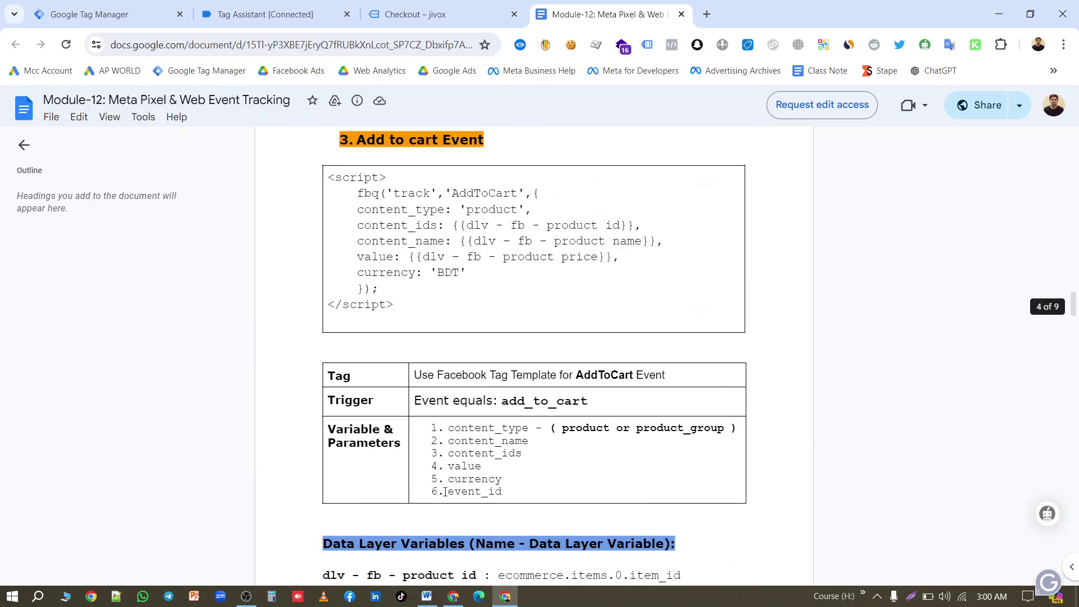
scroll(473, 474, "down", 3)
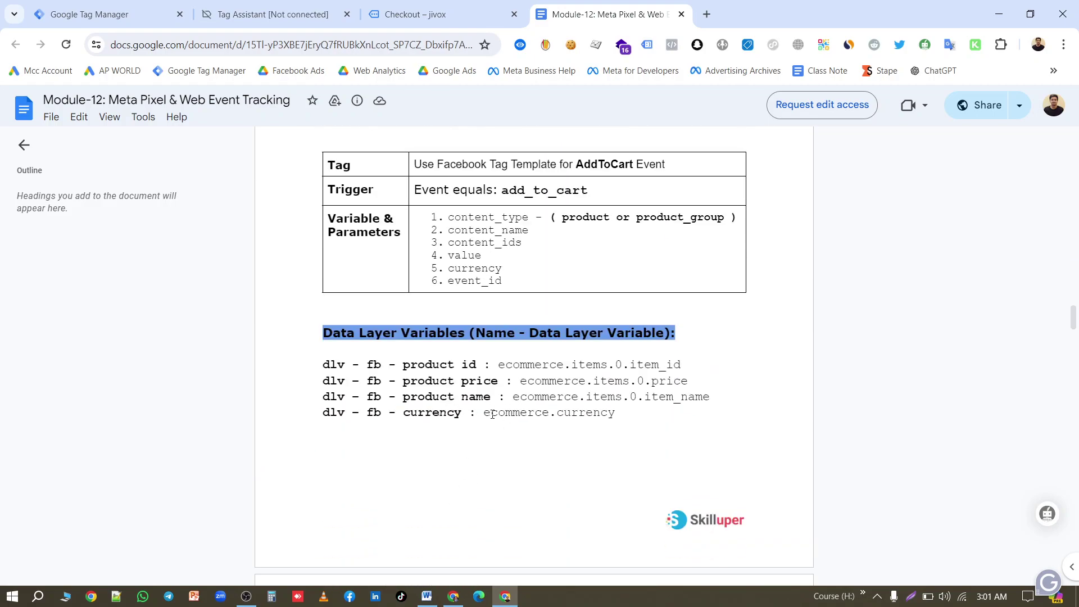
scroll(493, 414, "down", 20)
scroll(495, 421, "up", 15)
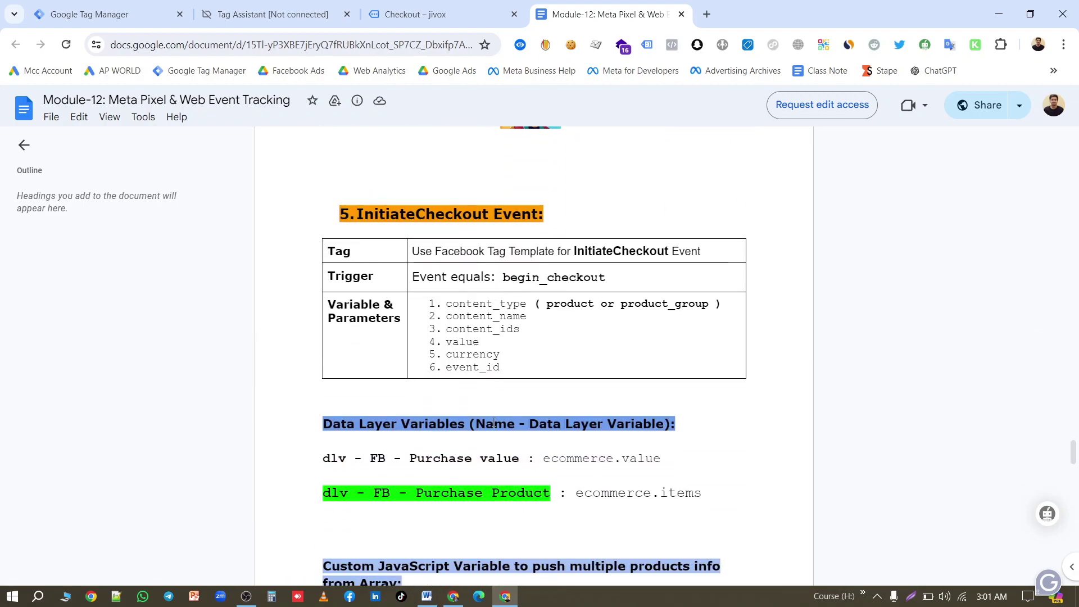
Copy ecommerce.value from the InitiateCheckout section and create a Data Layer Variable in Tag Manager with it as the data layer variable name.
scroll(494, 418, "down", 3)
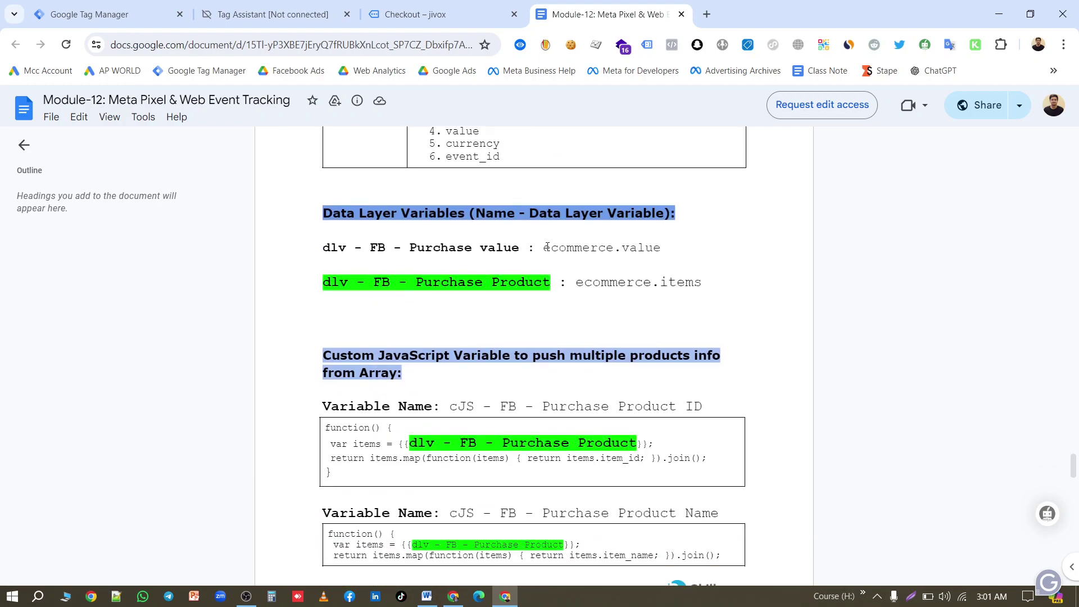
left_click_drag(544, 248, 629, 252)
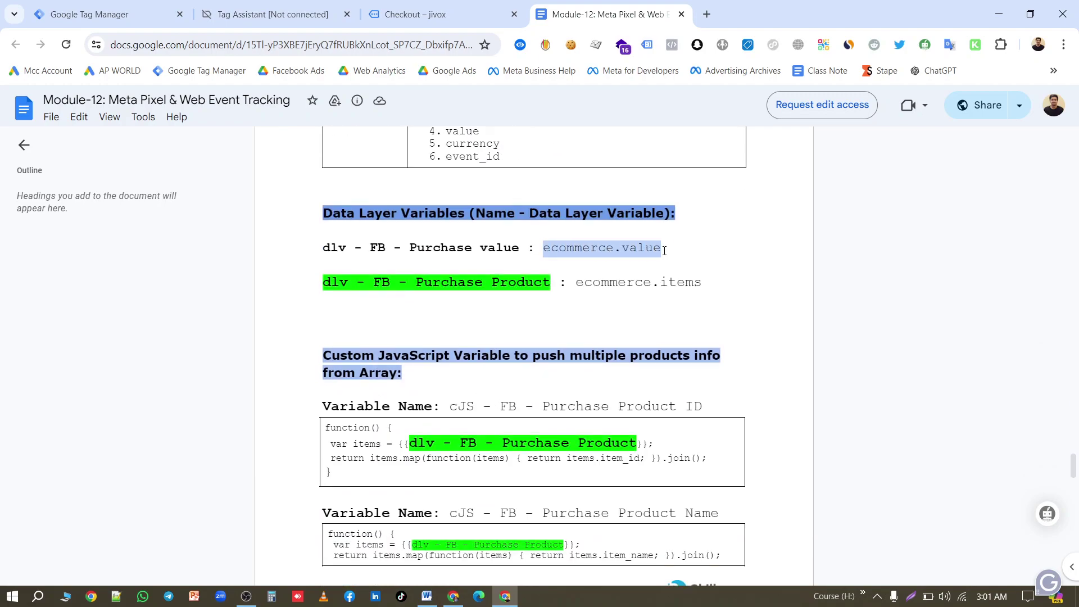
left_click(108, 13)
left_click(1011, 420)
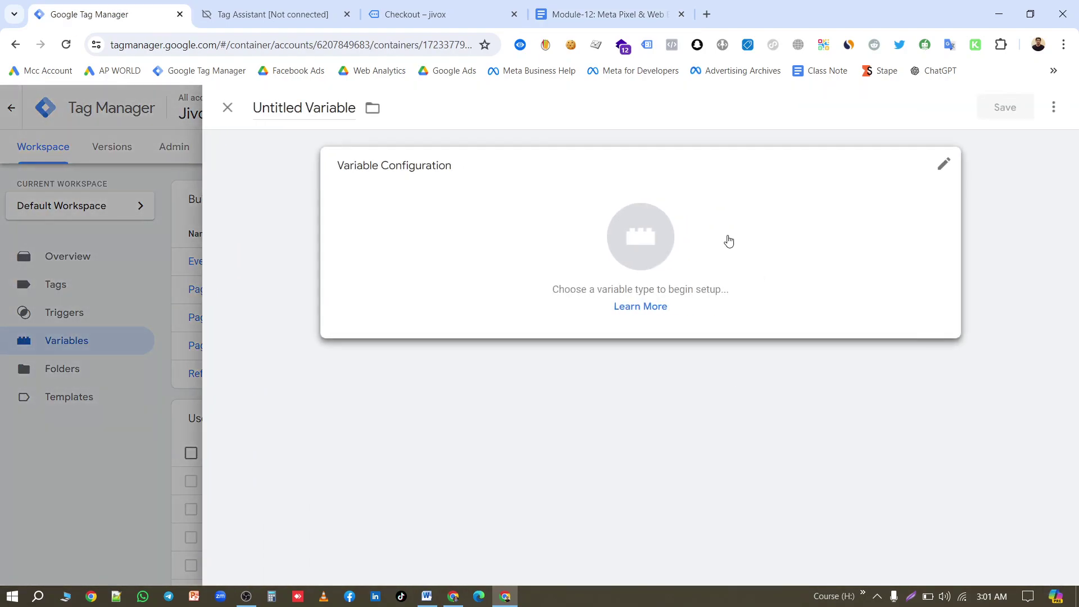
left_click(725, 239)
scroll(739, 260, "down", 5)
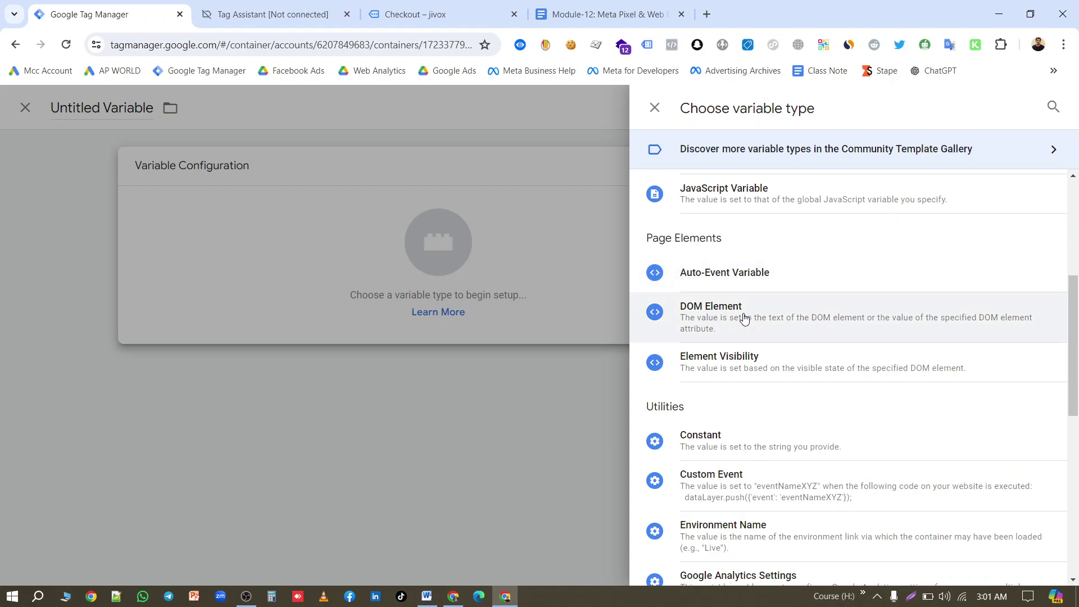
scroll(756, 349, "down", 3)
scroll(765, 393, "up", 4)
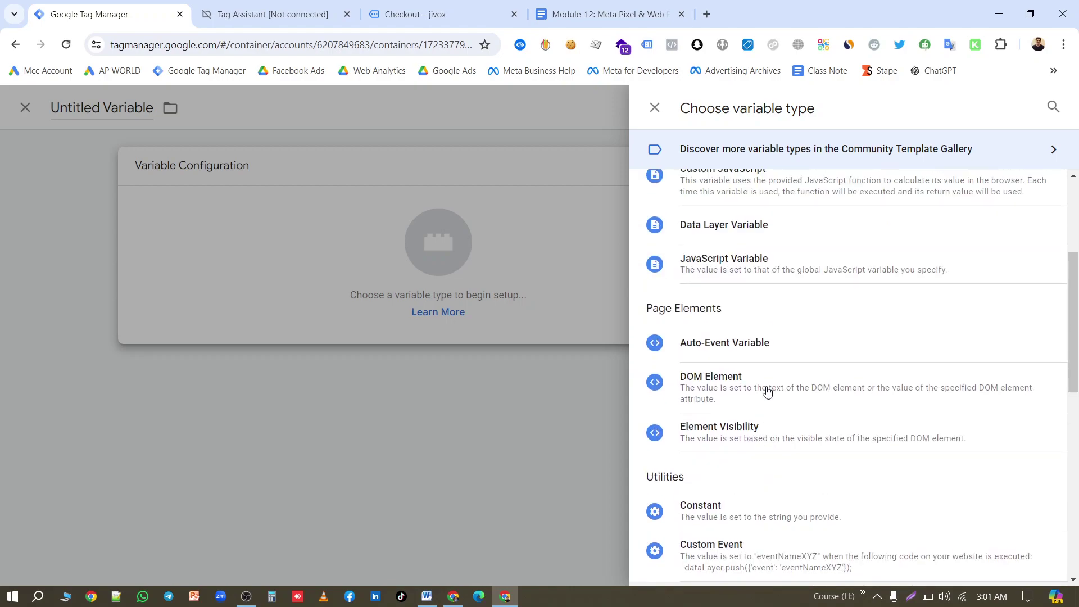
left_click(754, 228)
left_click(426, 313)
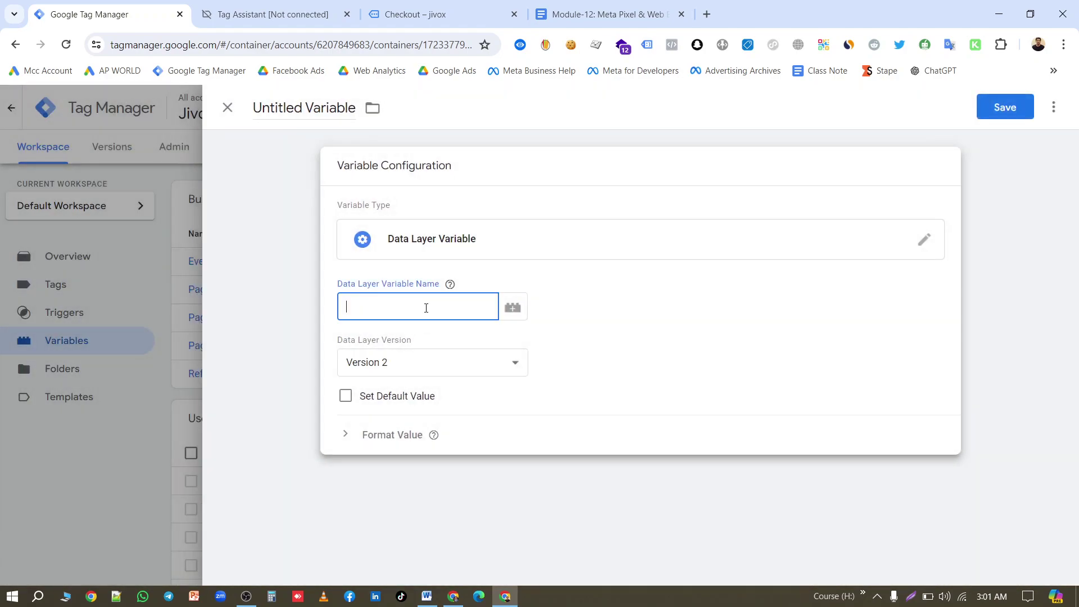
type("ecommerce.value")
Copy the name dlv - FB - Purchase value from the module document, apply it to the ecommerce.value variable in Tag Manager and save it.
left_click(607, 14)
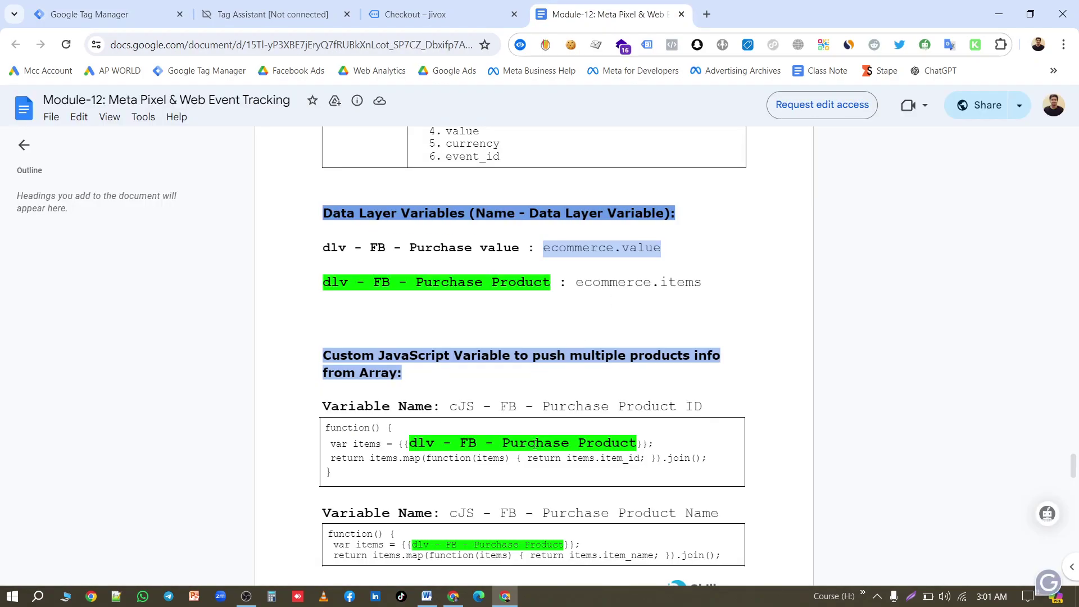
left_click_drag(523, 240, 377, 248)
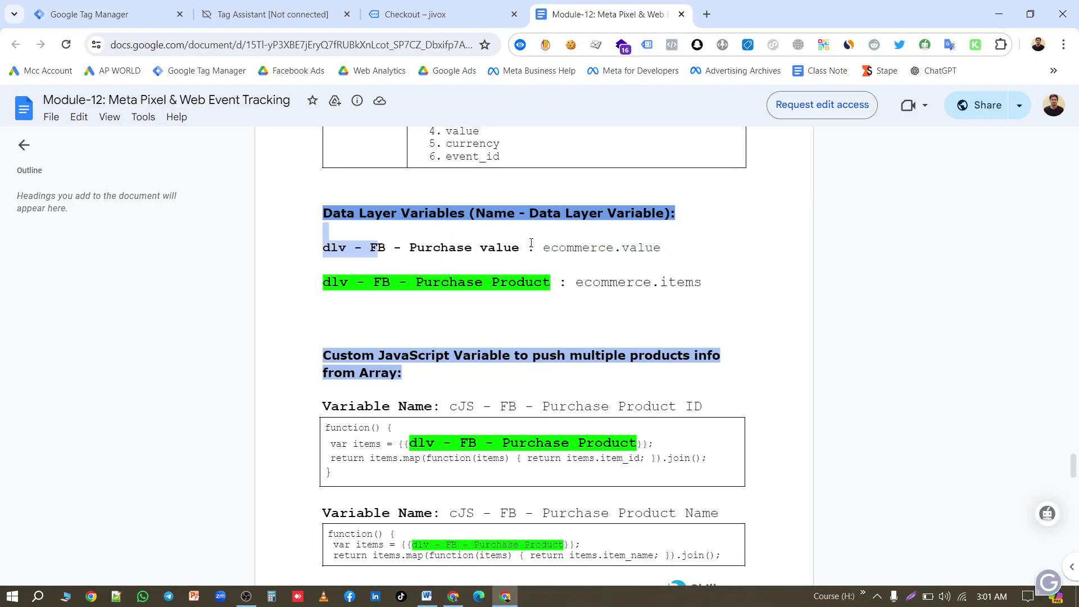
left_click_drag(517, 250, 322, 249)
key("ctrl+c")
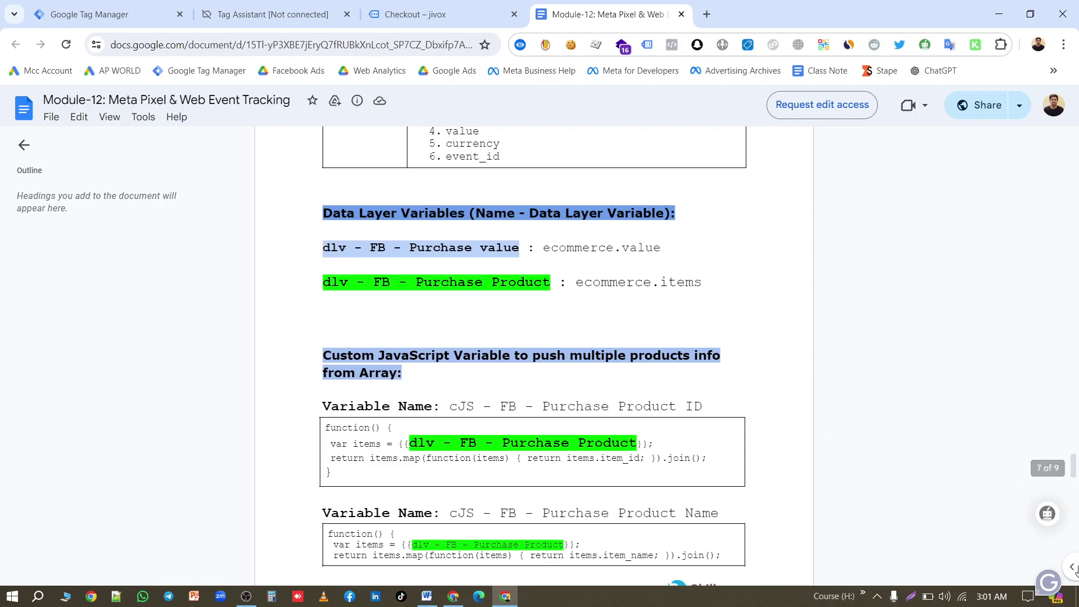
left_click(40, 15)
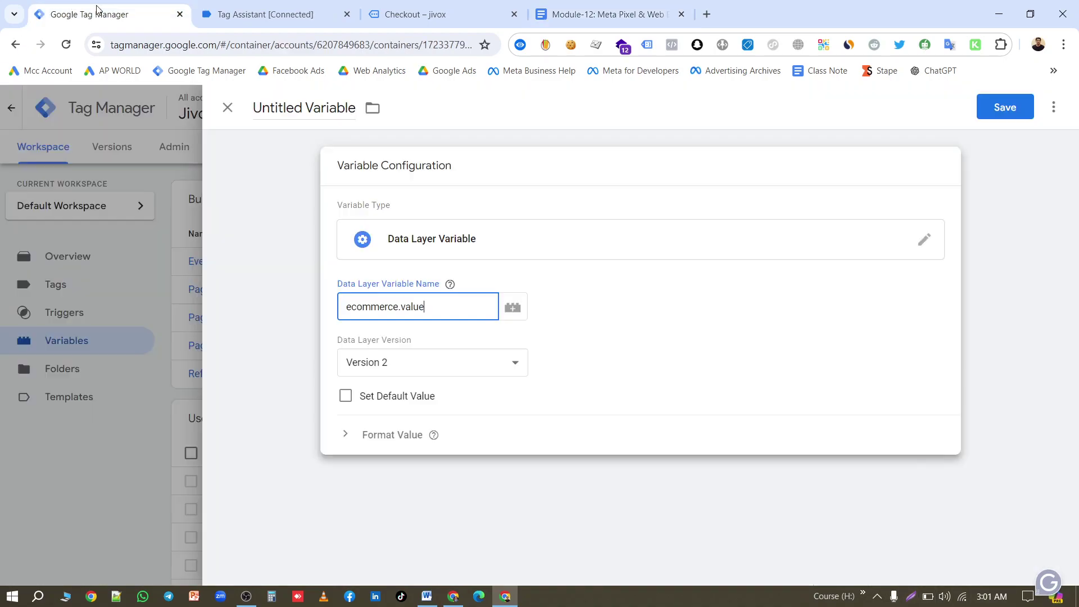
double_click(311, 116)
key("ctrl+a")
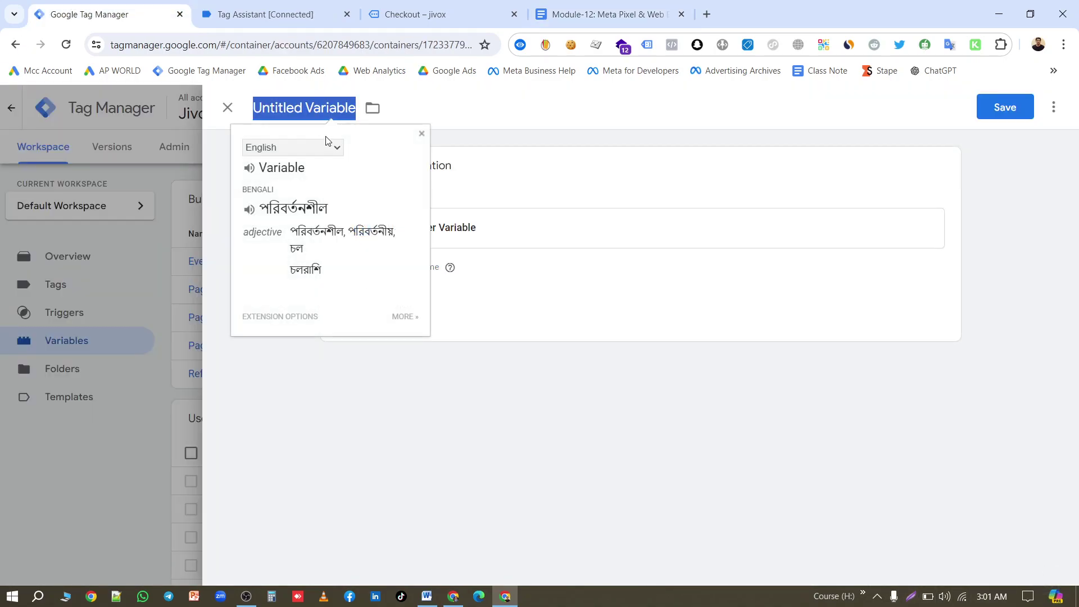
key("ctrl+v")
left_click(1010, 108)
Copy ecommerce.items from the module document and create a Data Layer Variable in Tag Manager with it as the data layer variable name.
left_click(602, 14)
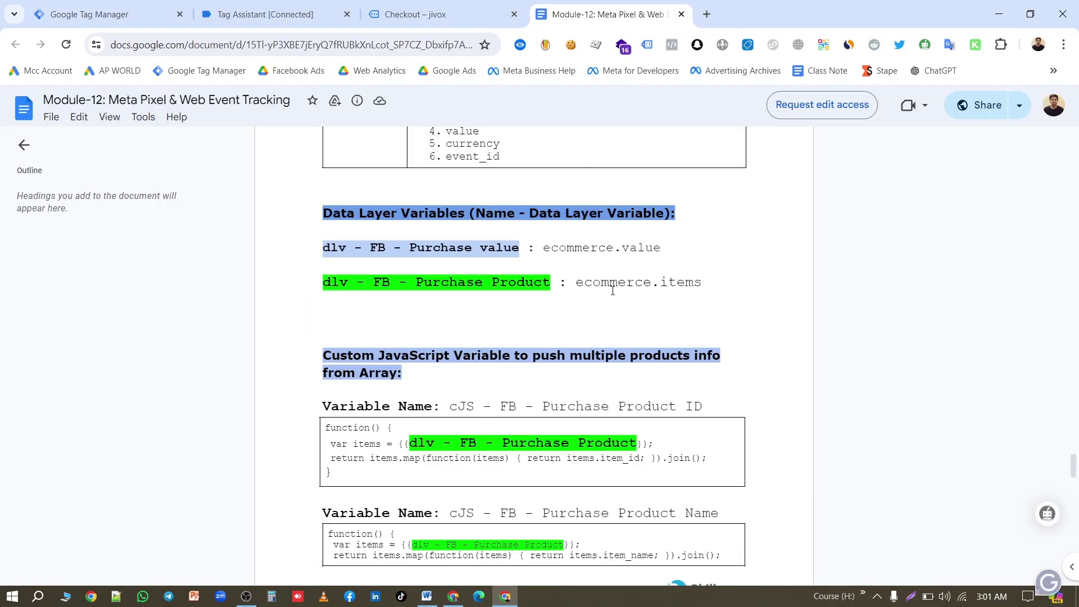
left_click_drag(576, 283, 698, 282)
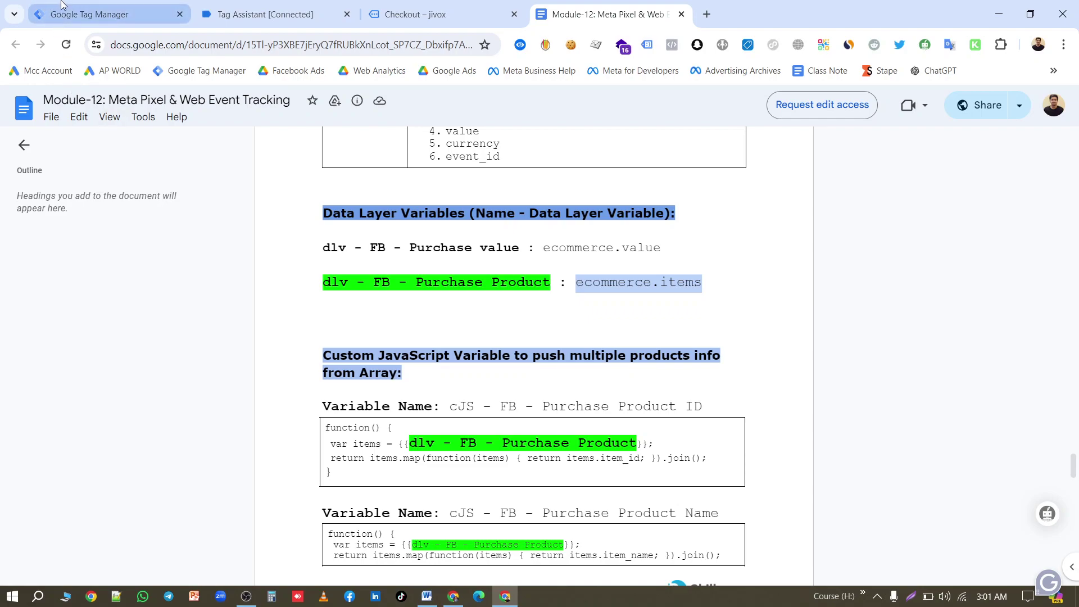
left_click(90, 14)
left_click(1012, 420)
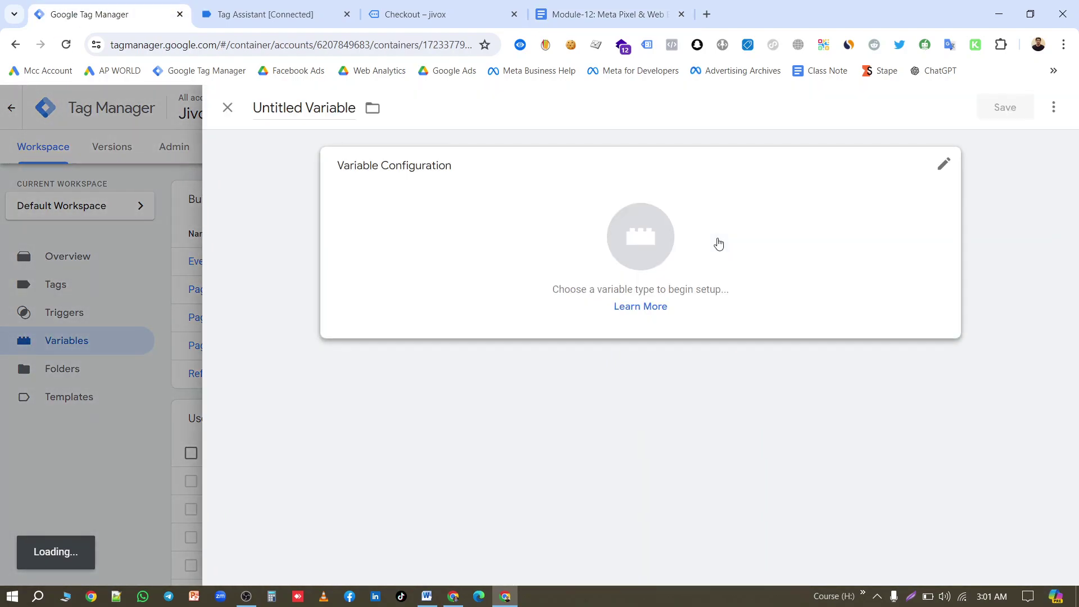
left_click(727, 234)
scroll(730, 234, "down", 3)
left_click(771, 220)
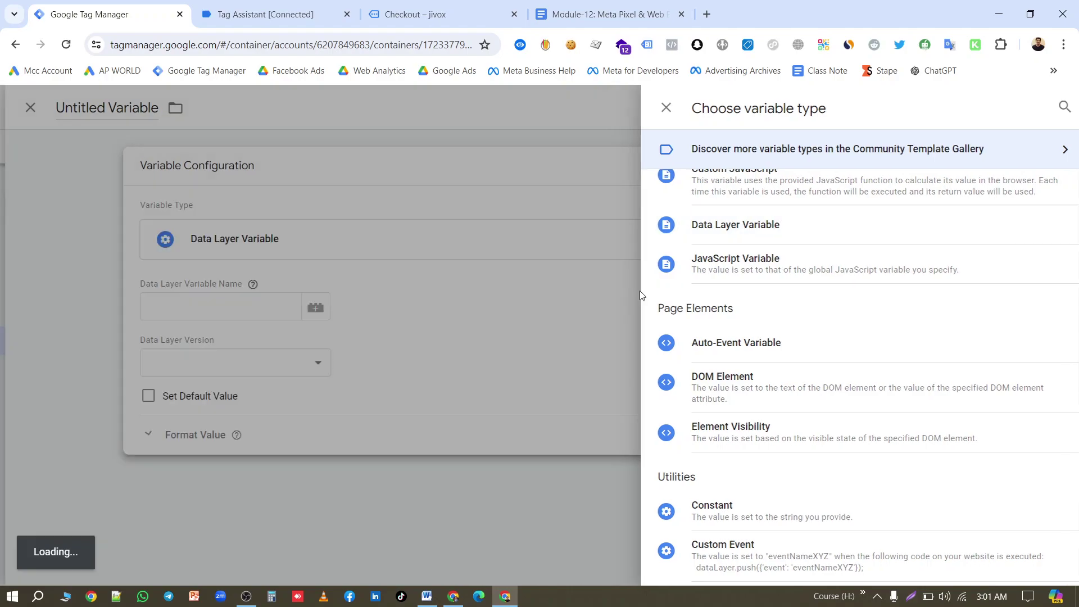
type("ecommerce.items")
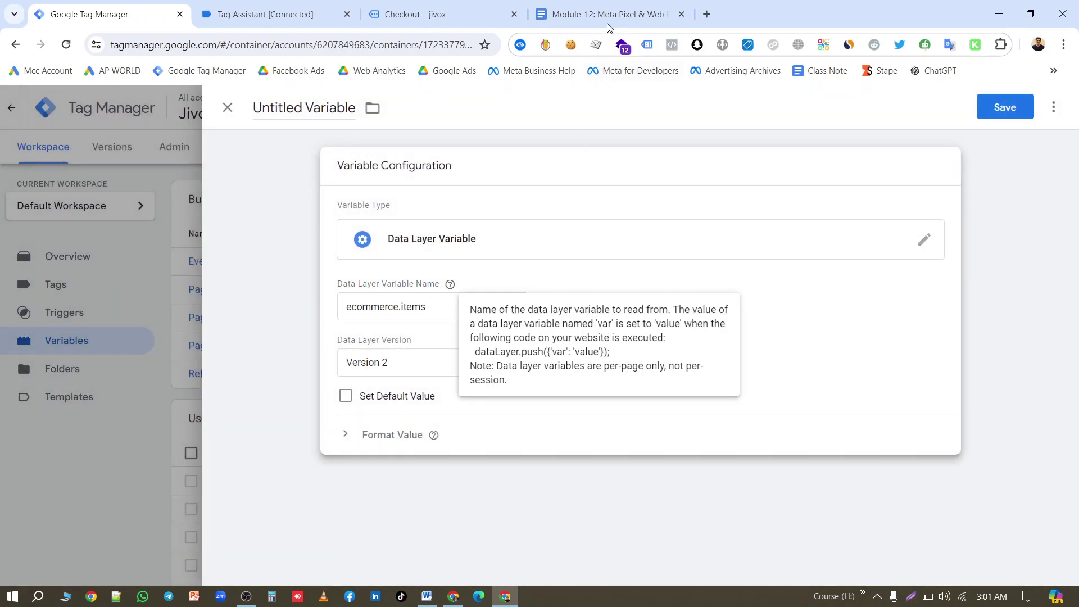
Copy the name dlv - FB - Purchase Product from the module document, apply it to the ecommerce.items variable and save it.
left_click(607, 14)
left_click_drag(550, 281, 381, 272)
key("ctrl+c")
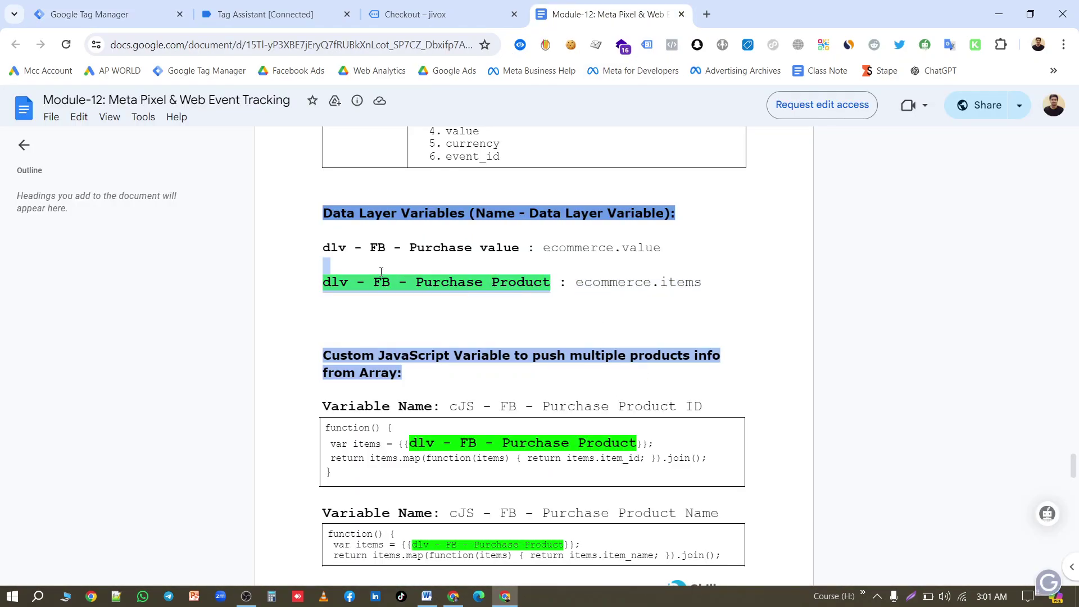
left_click(95, 14)
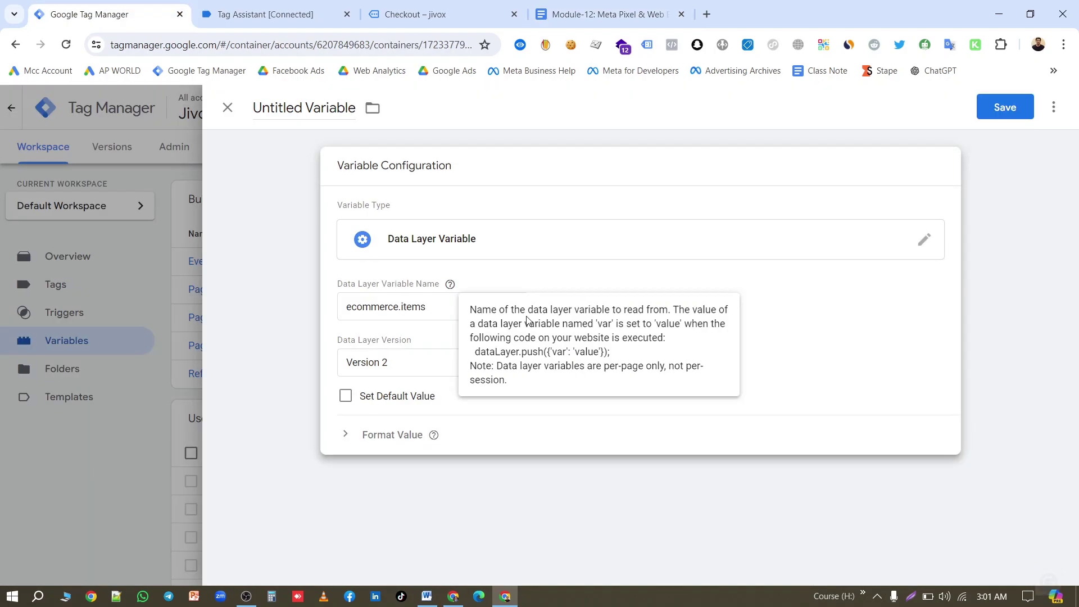
double_click(312, 111)
key("ctrl+v")
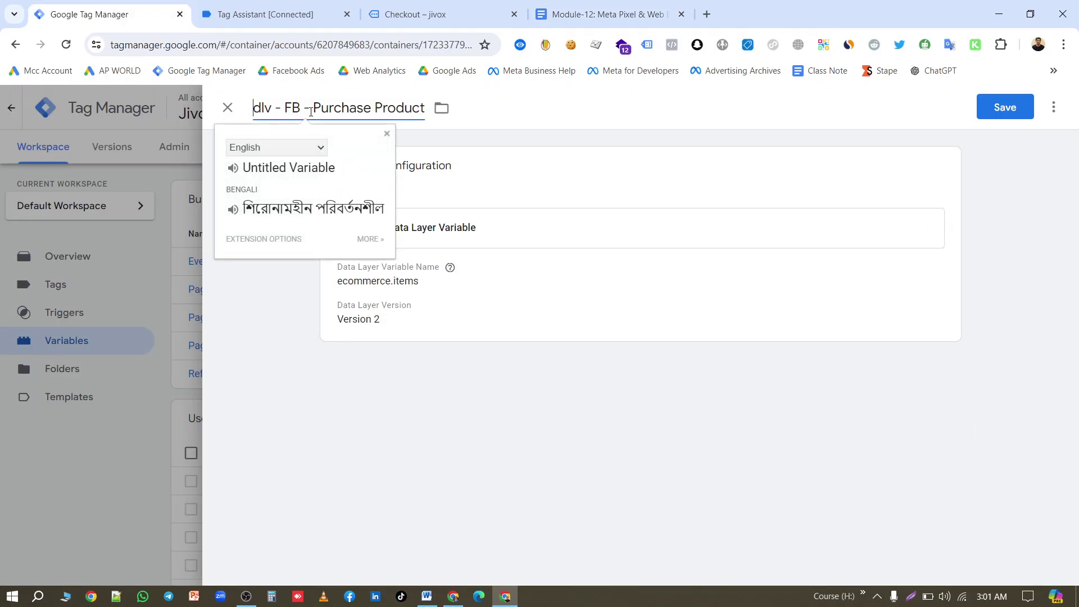
left_click(1029, 104)
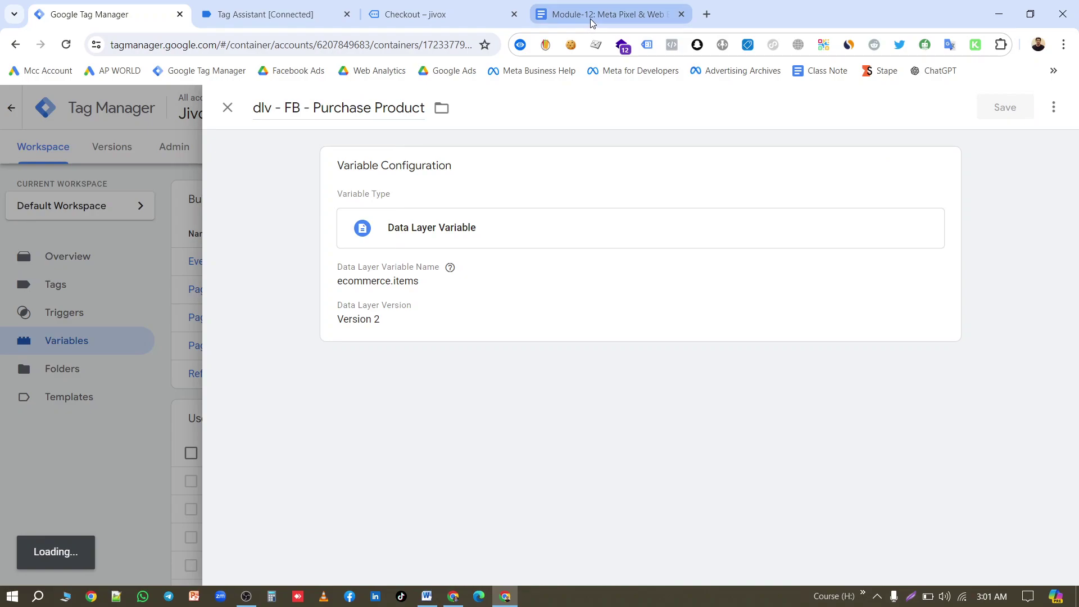
Copy the Purchase Product ID function returning items.item_id from the module document and create a Custom JavaScript variable in Tag Manager containing it.
left_click(590, 17)
scroll(286, 218, "down", 3)
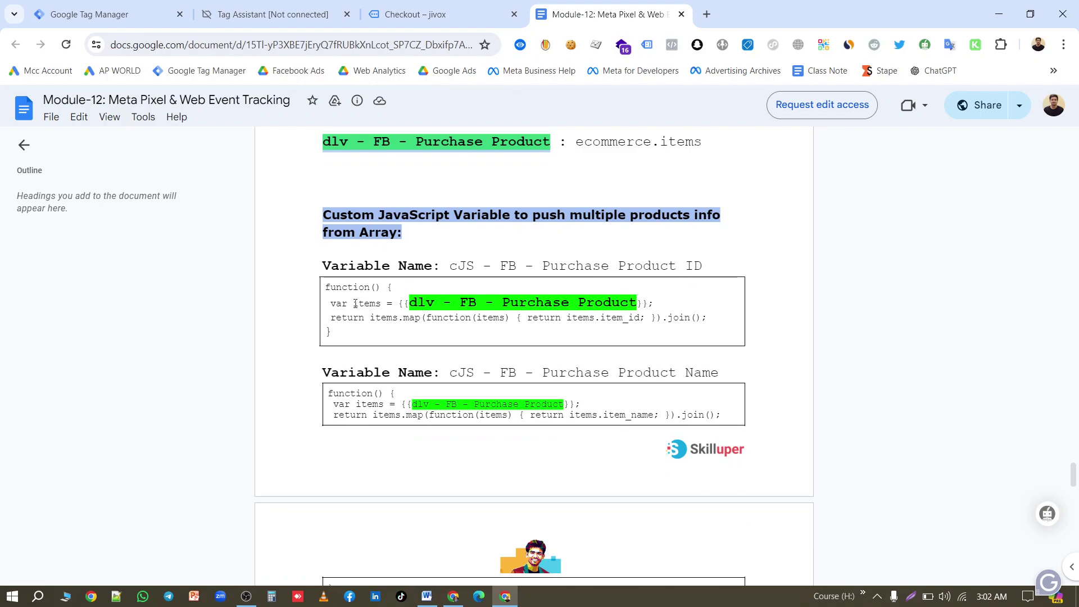
left_click_drag(326, 286, 357, 330)
key("ctrl+c")
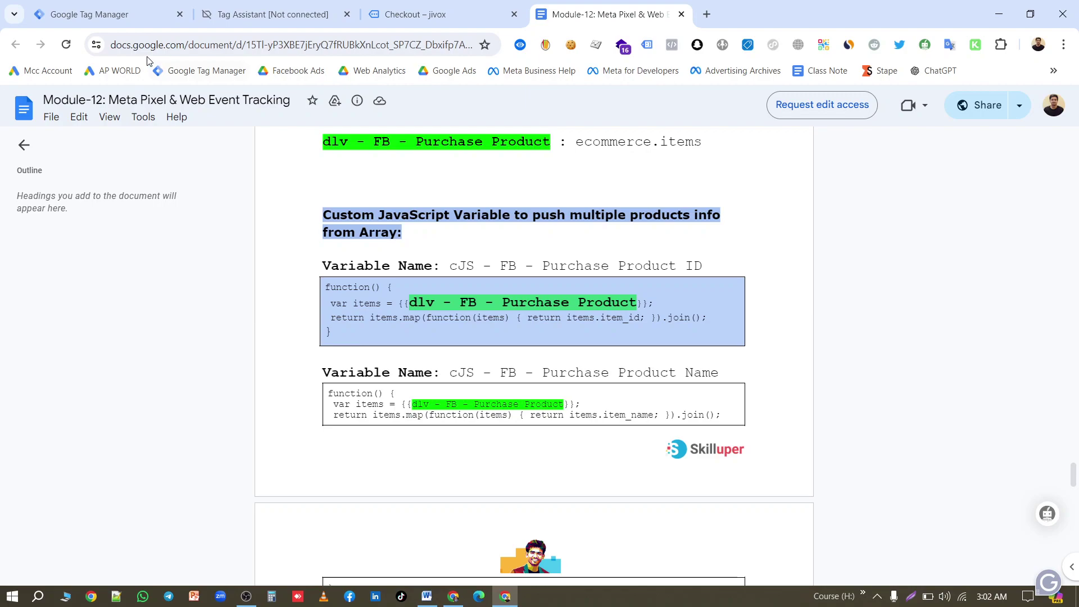
left_click(107, 14)
left_click(1006, 423)
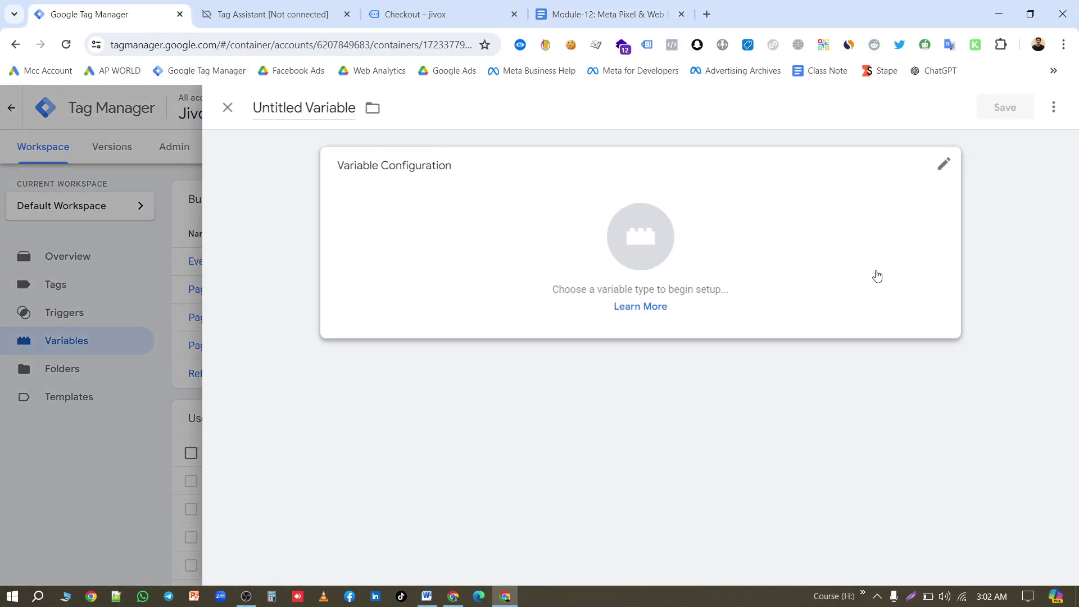
left_click(824, 227)
left_click(853, 401)
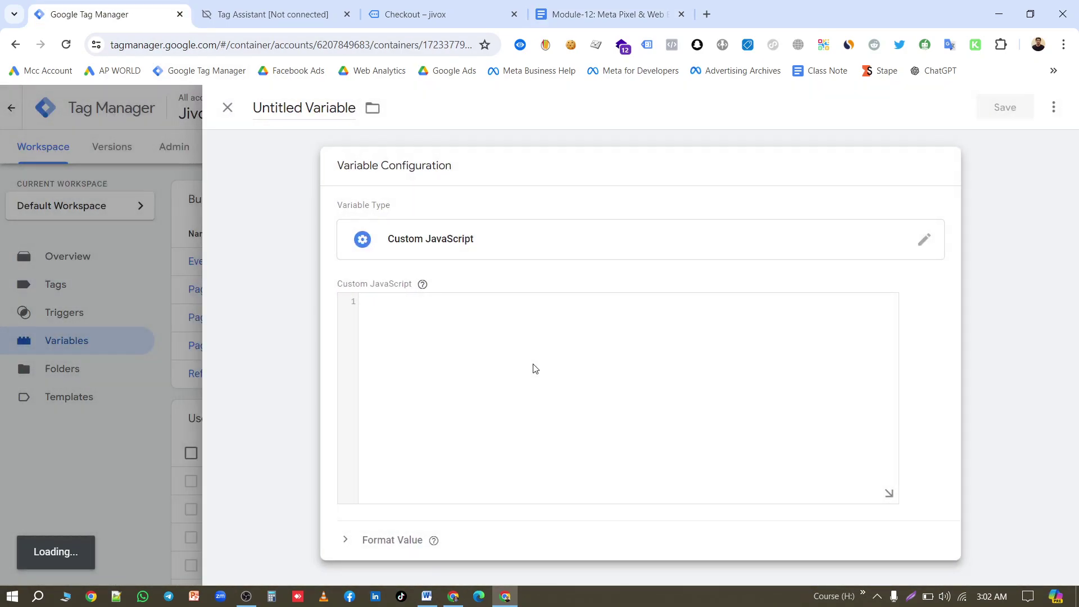
key("ctrl+v")
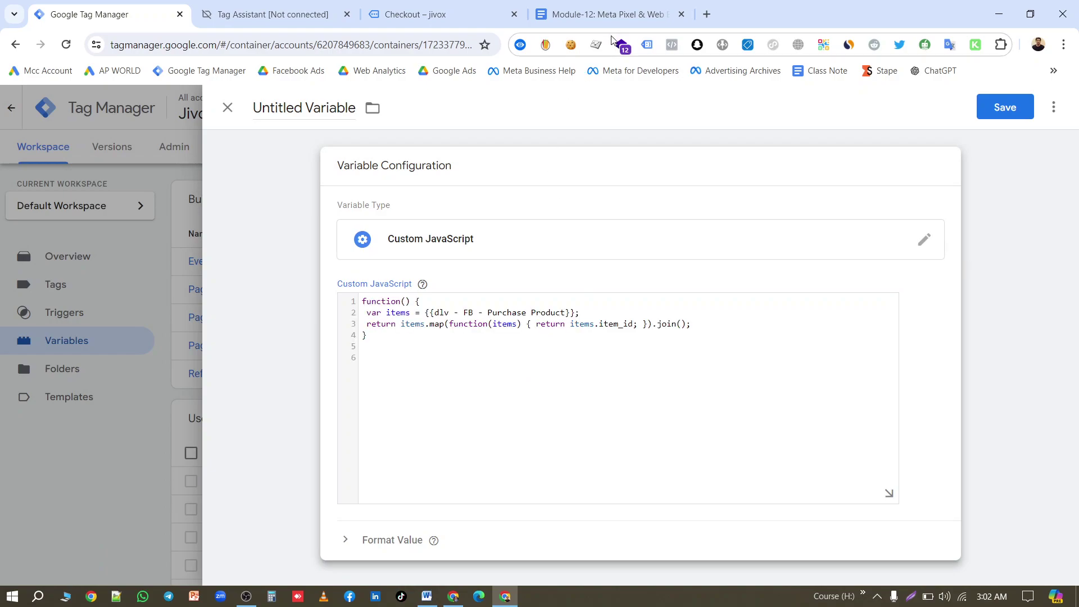
Copy the name cJS - FB - Purchase Product ID from the module document, apply it to the Custom JavaScript variable and save it.
left_click(607, 14)
left_click_drag(450, 266, 710, 266)
key("ctrl+c")
left_click(101, 11)
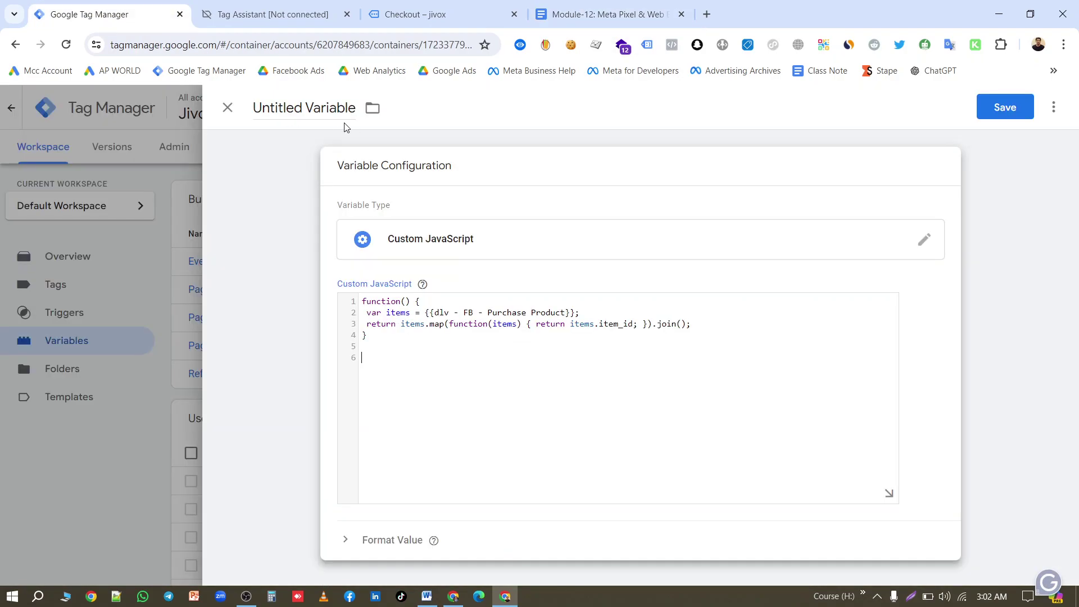
triple_click(334, 107)
key("ctrl+v")
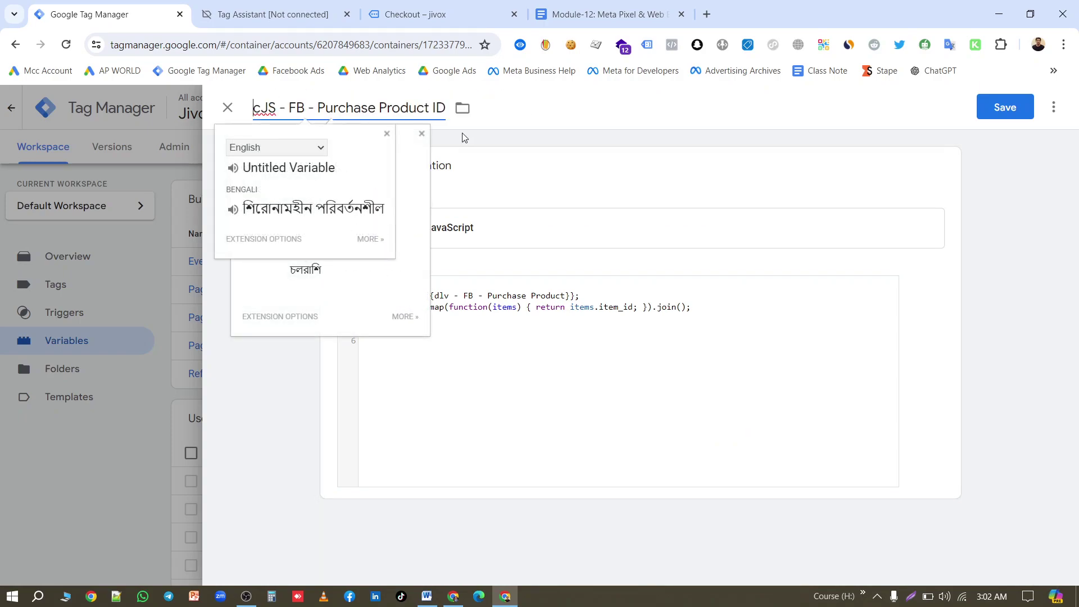
left_click(988, 109)
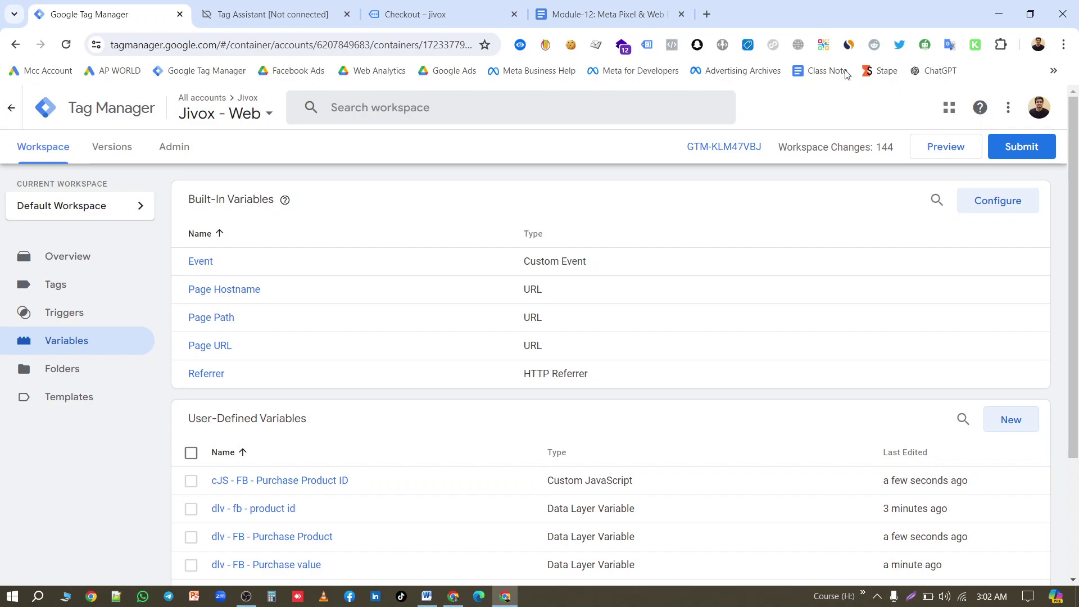
Copy the complete Purchase Product Name function from the module document, including its closing brace on the following page.
left_click(579, 17)
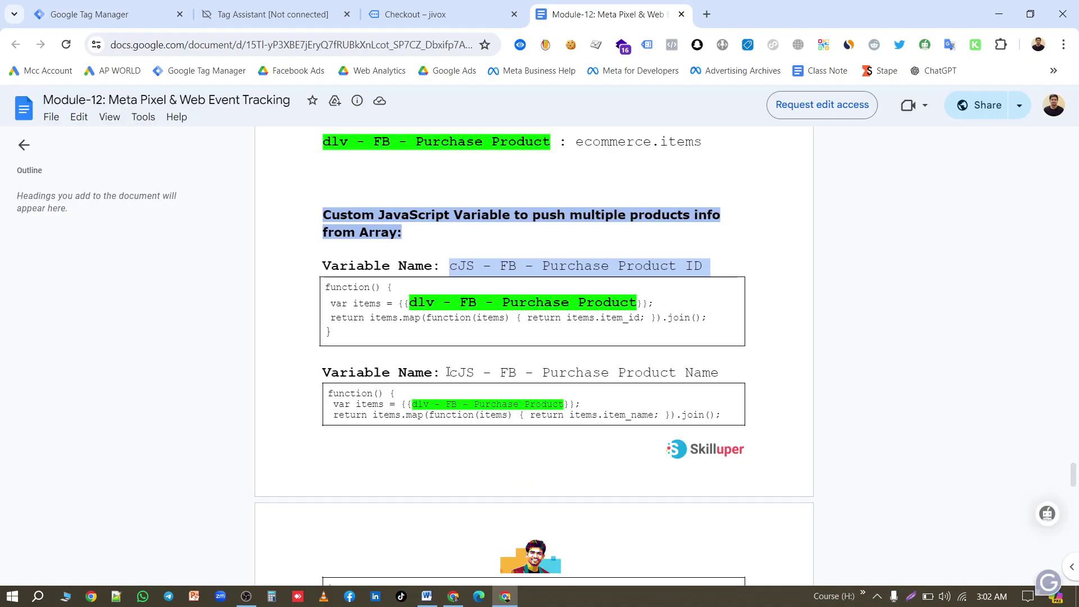
left_click_drag(329, 391, 731, 417)
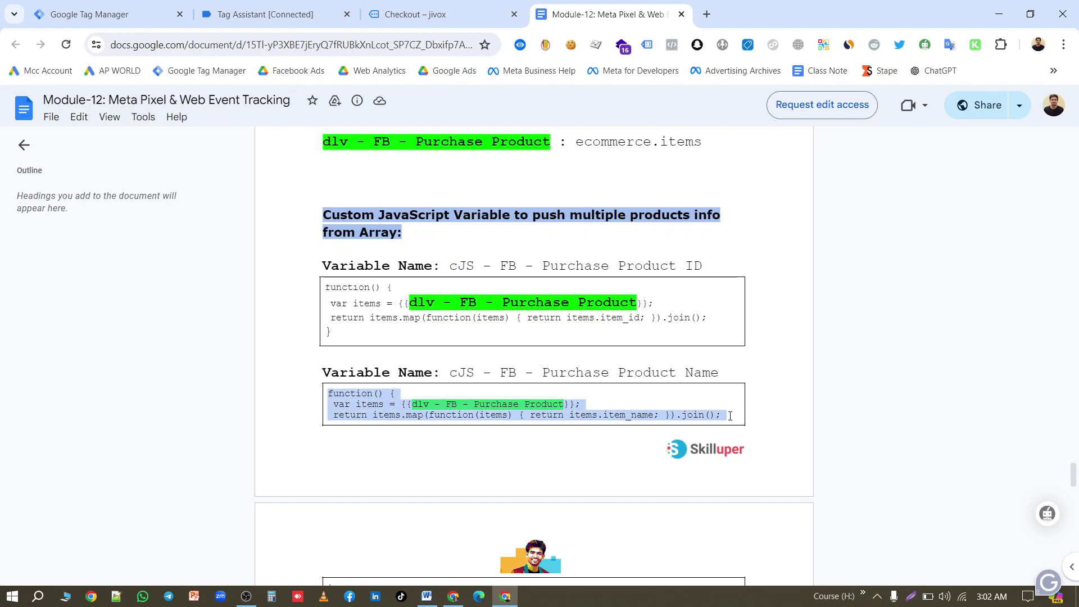
left_click_drag(451, 355, 359, 409)
key("ctrl+c")
left_click(346, 395)
scroll(349, 404, "down", 4)
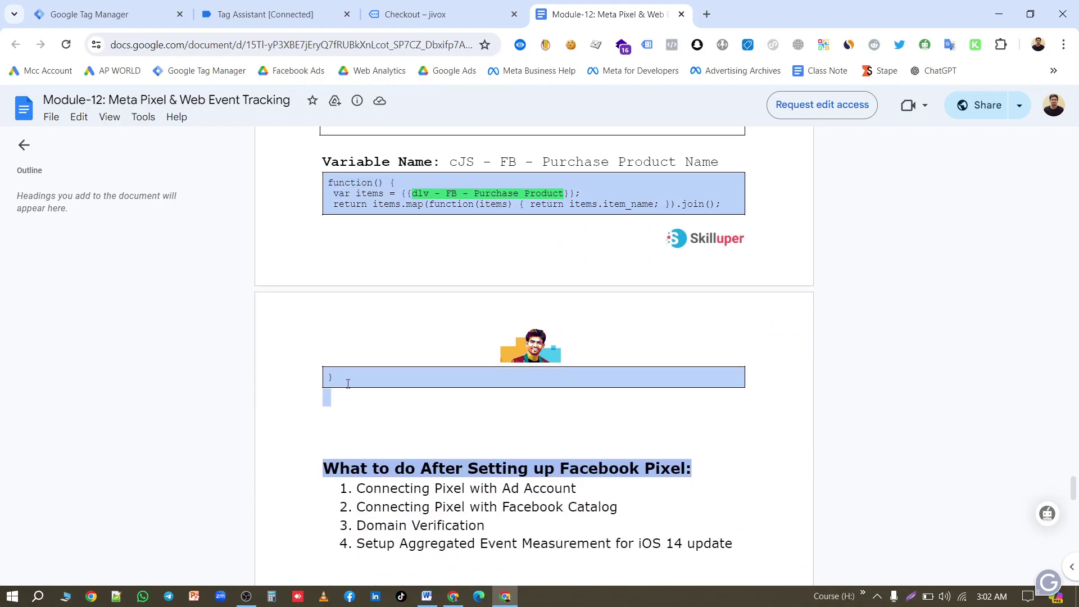
Examine the code of the cJS - FB - Purchase Product ID variable in Tag Manager and close it.
left_click(133, 13)
scroll(609, 444, "down", 3)
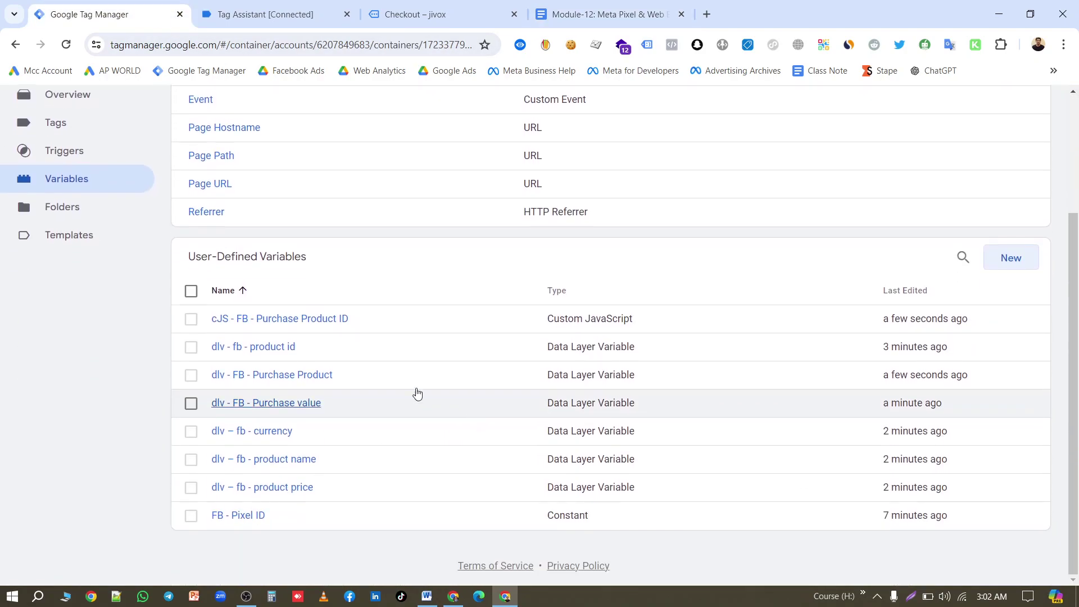
left_click(311, 327)
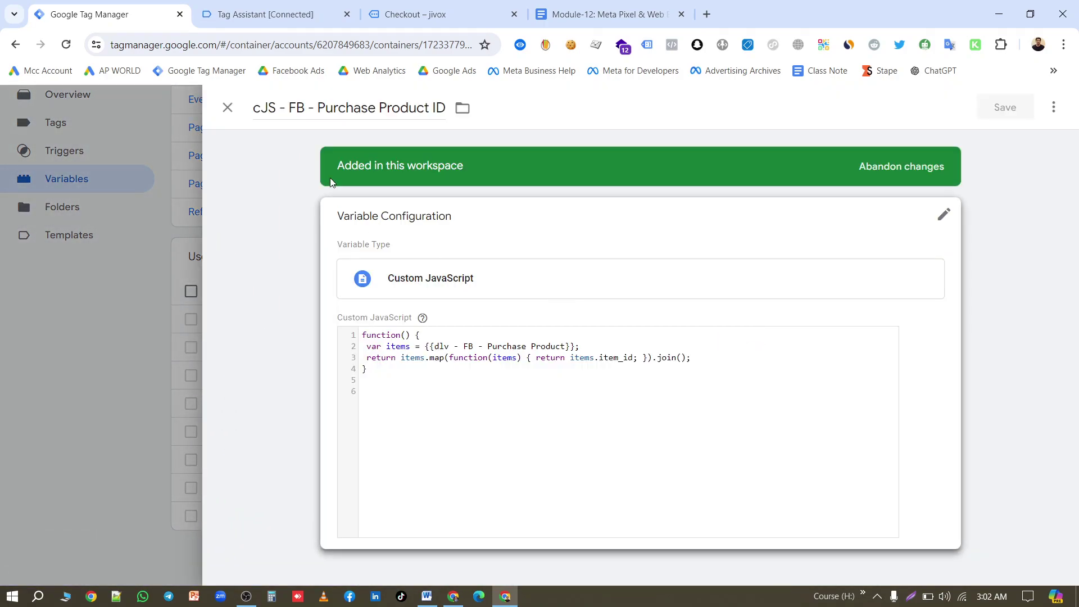
left_click(226, 108)
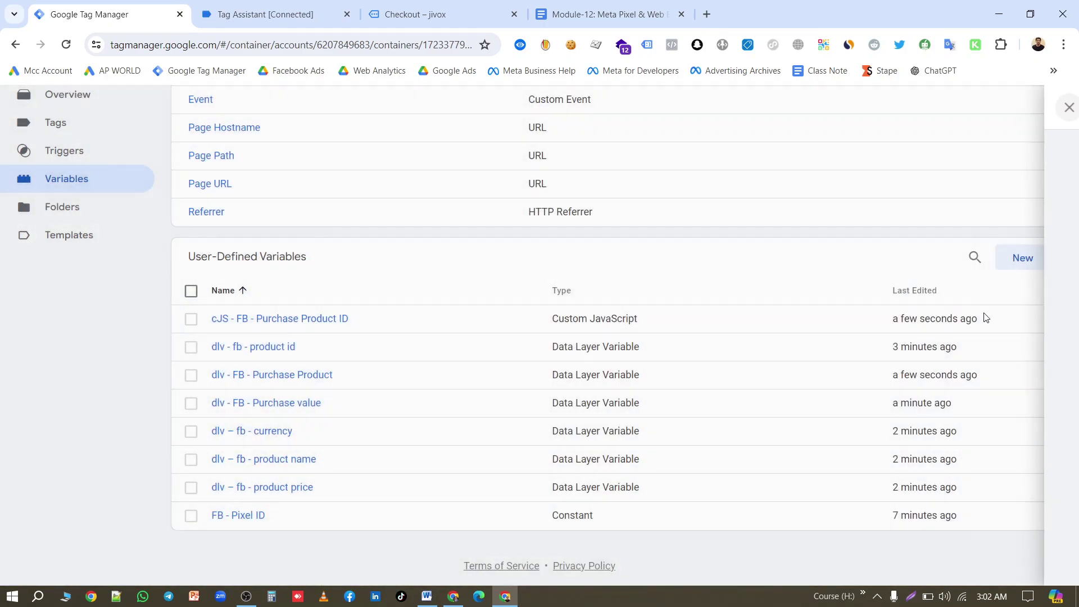
Create a Custom JavaScript variable containing the copied function that returns items.item_name.
left_click(1009, 268)
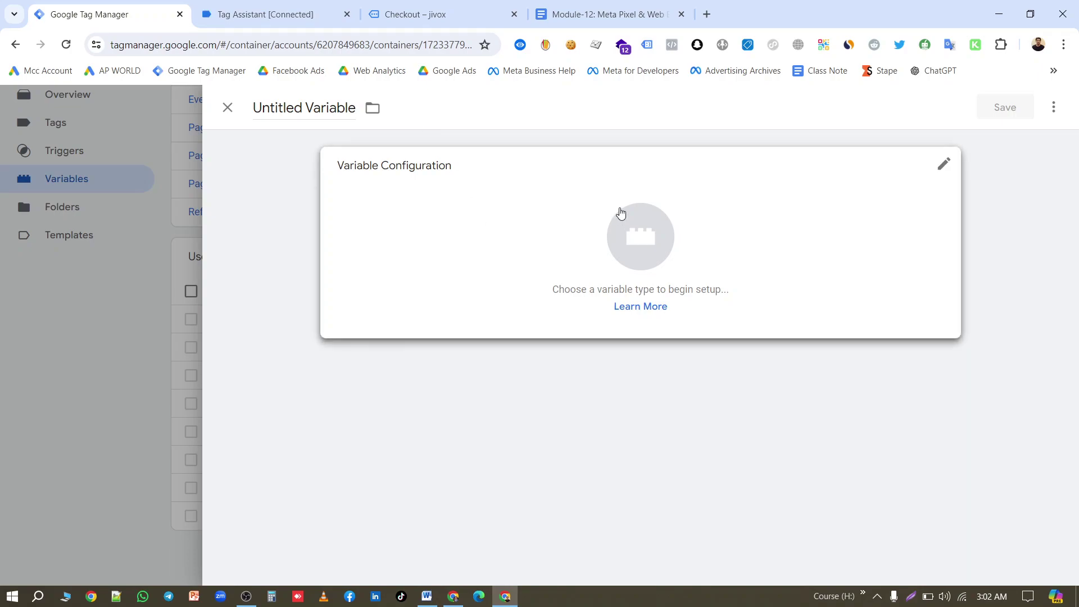
left_click(619, 212)
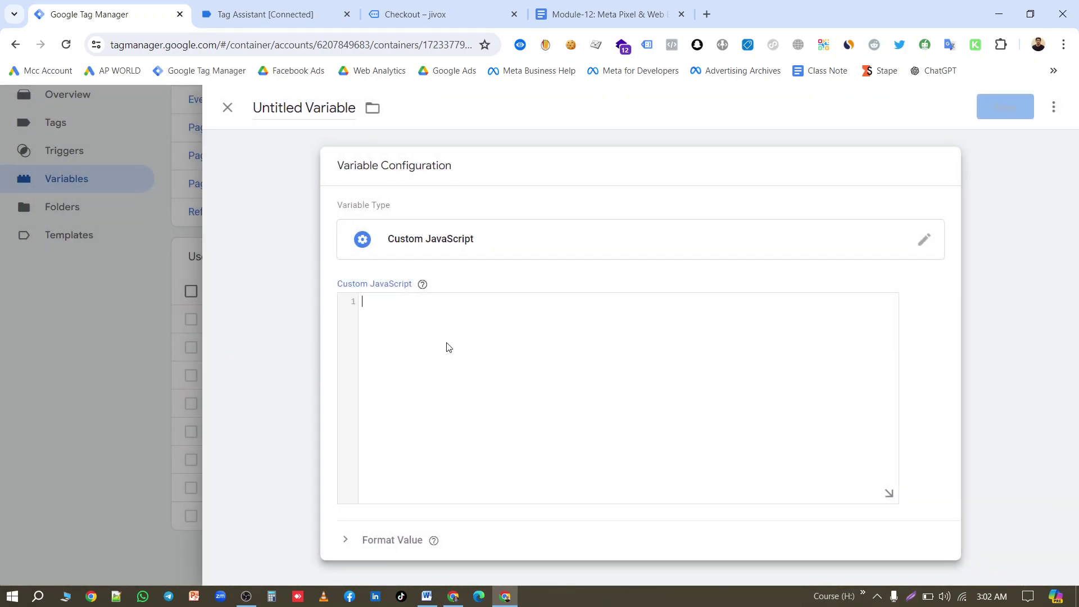
key("ctrl+v")
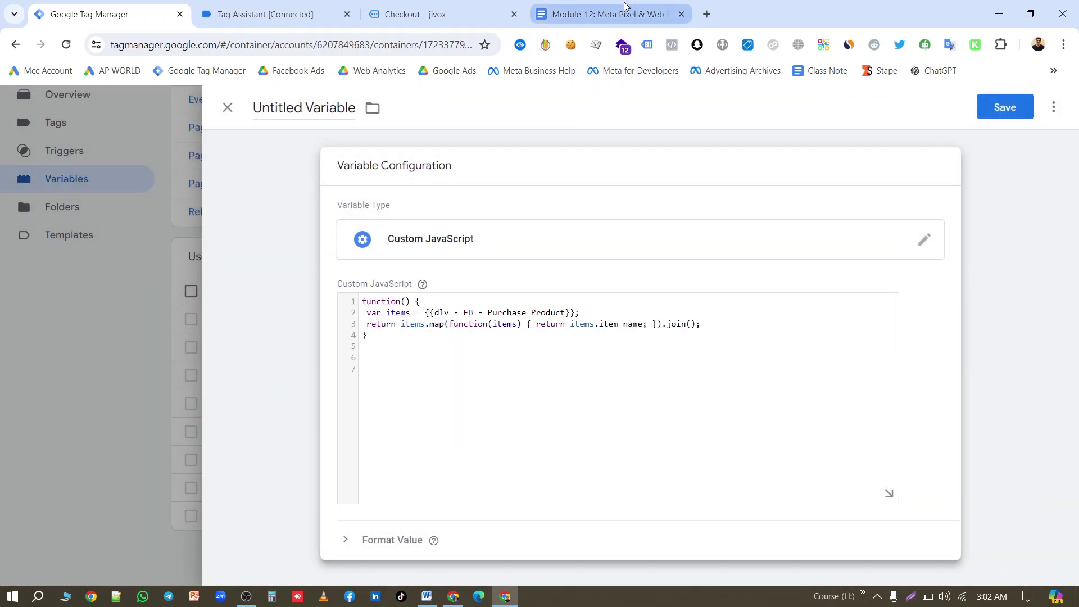
Copy the name cJS - FB - Purchase Product Name from the module document, apply it to the new variable and save it.
left_click(610, 15)
scroll(388, 225, "up", 2)
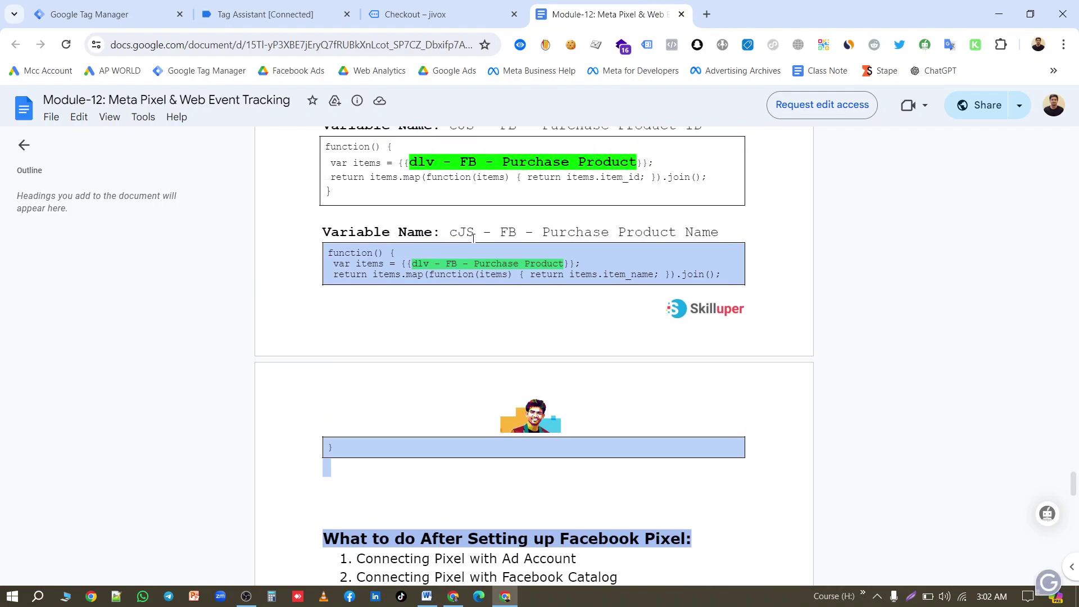
left_click_drag(453, 231, 723, 229)
key("ctrl+c")
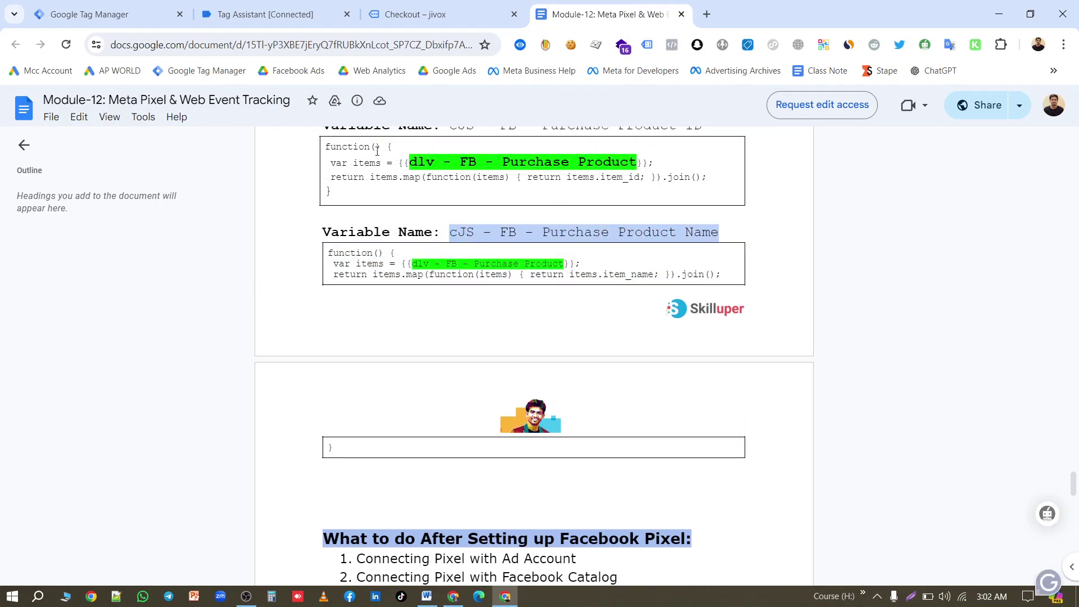
left_click(140, 12)
left_click(326, 101)
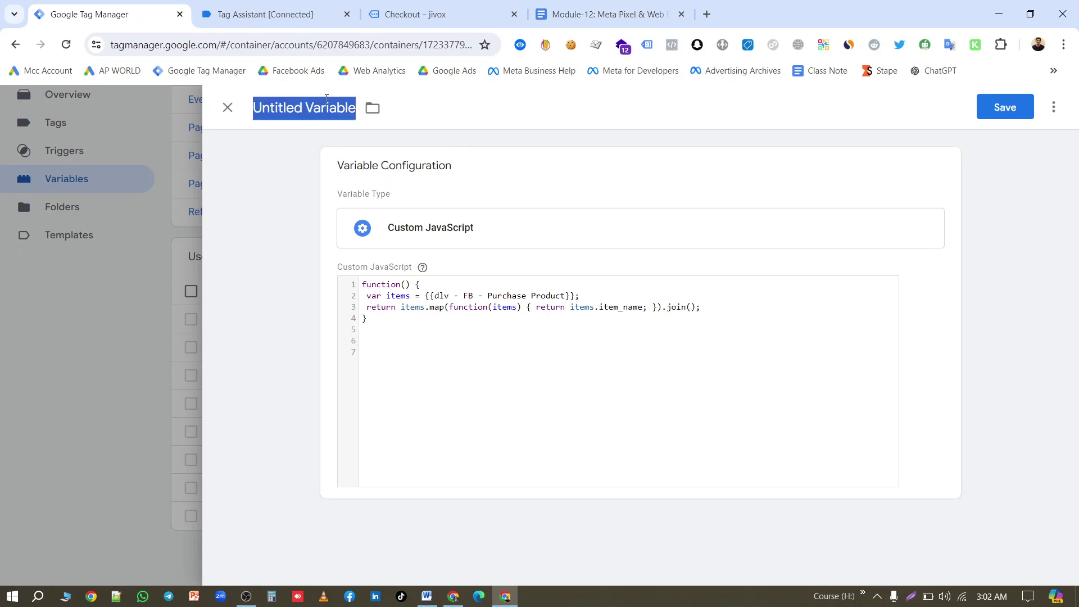
key("ctrl+v")
left_click(1004, 112)
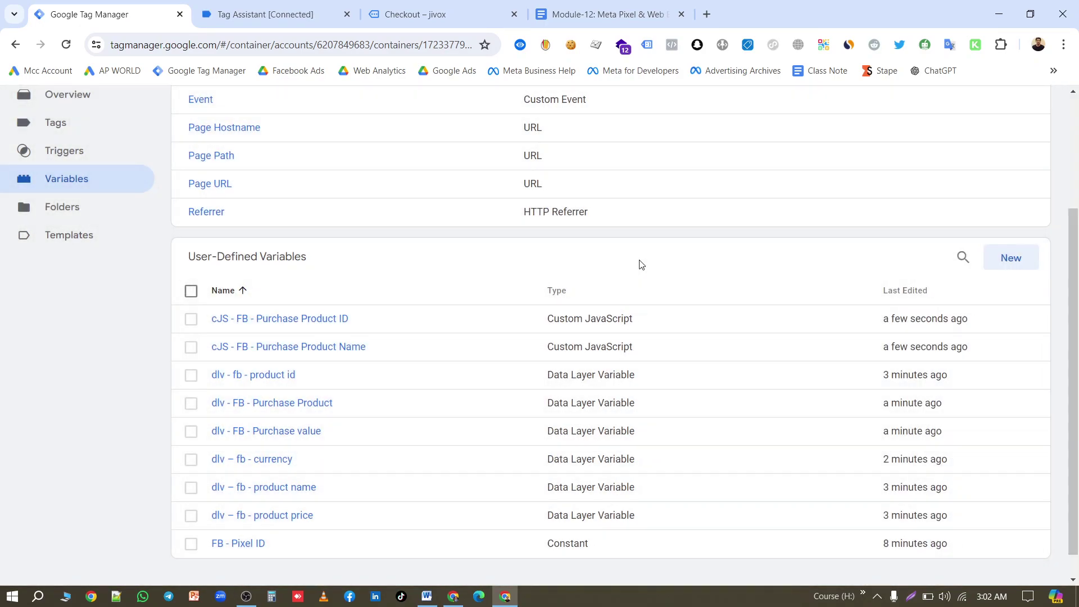
Find the Purchase Event section in the module document and copy the Order ID data layer path ecommerce.transaction_id.
left_click(607, 14)
scroll(626, 311, "down", 2)
scroll(626, 311, "up", 3)
scroll(625, 326, "down", 8)
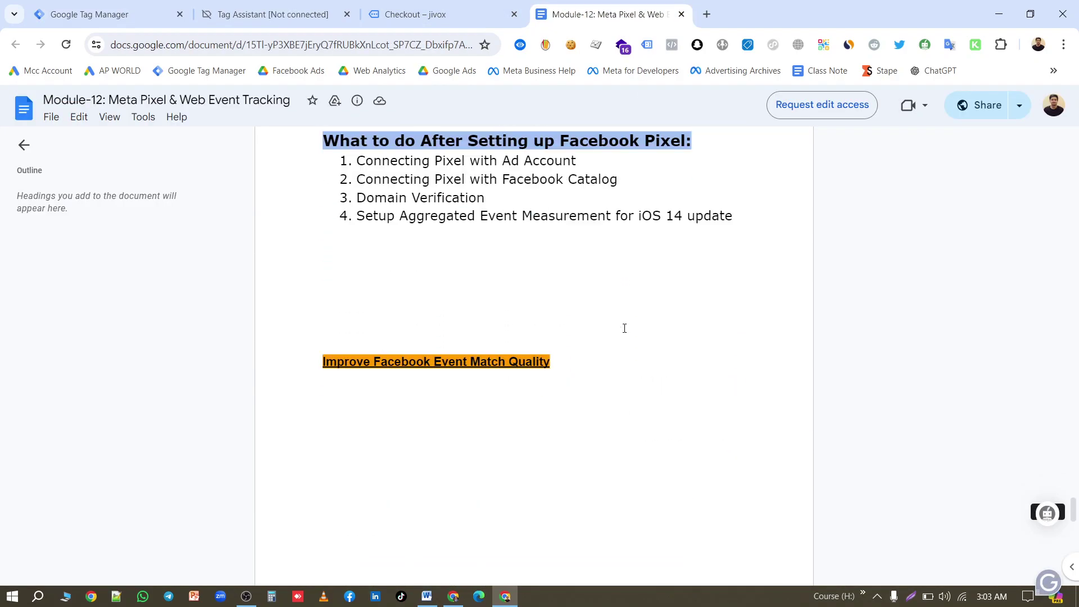
scroll(627, 328, "up", 12)
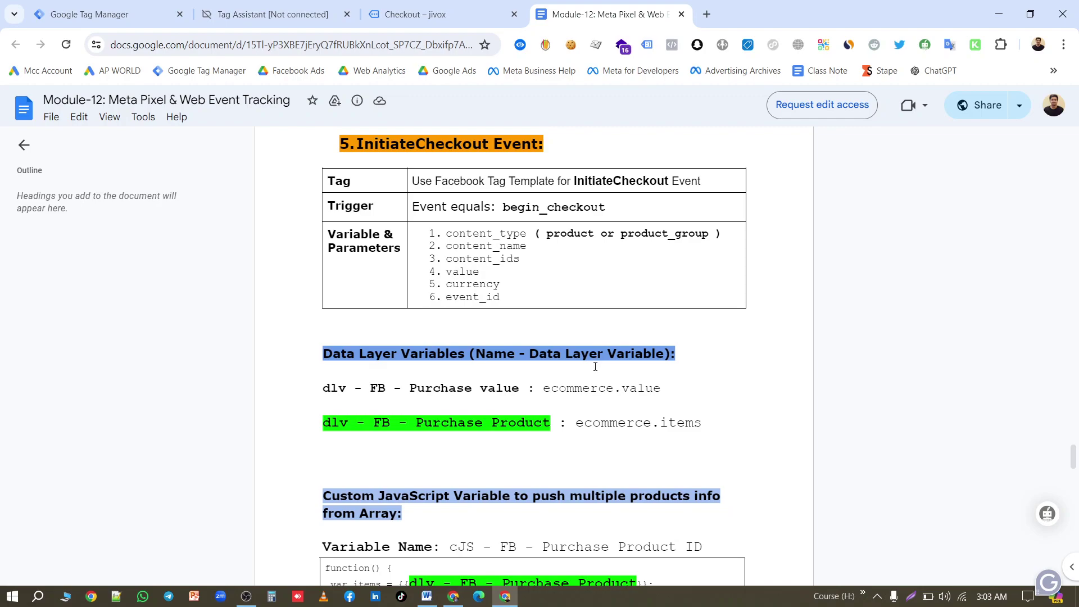
scroll(596, 366, "up", 3)
scroll(595, 367, "down", 20)
scroll(595, 367, "up", 10)
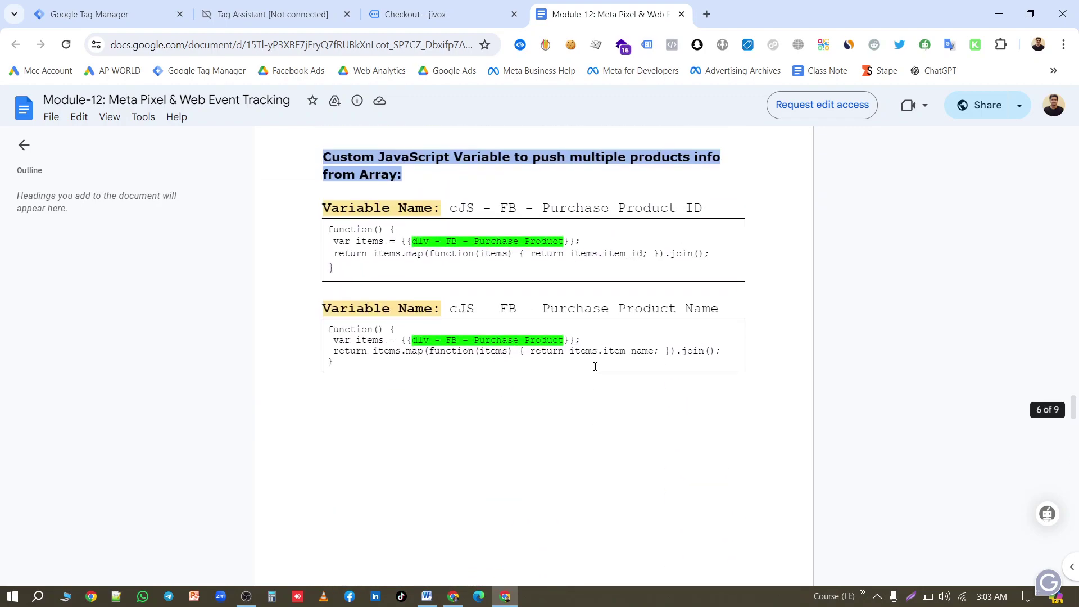
scroll(595, 367, "up", 5)
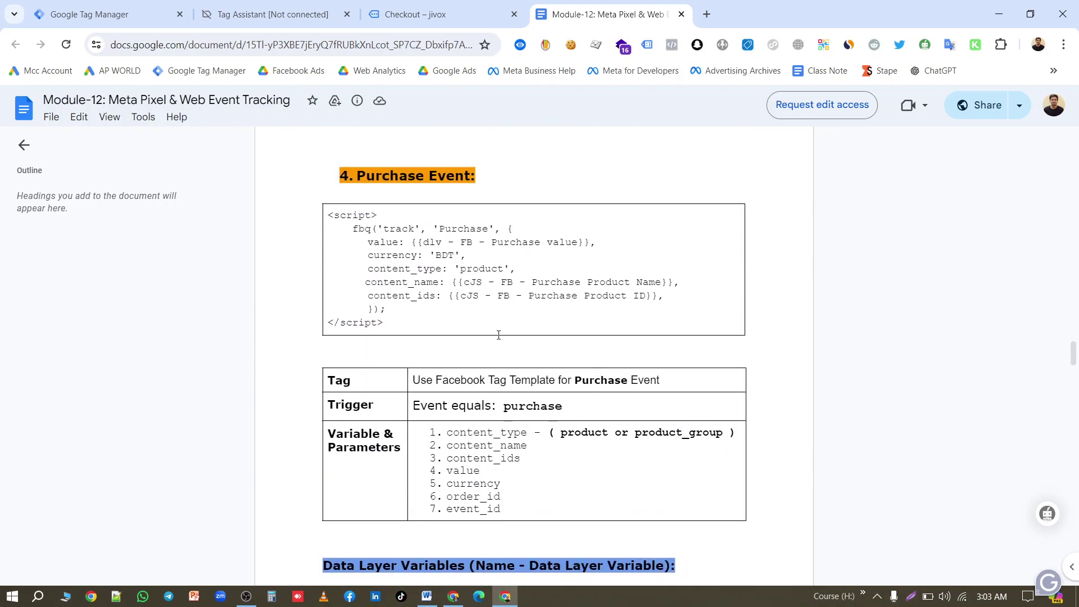
scroll(456, 323, "down", 3)
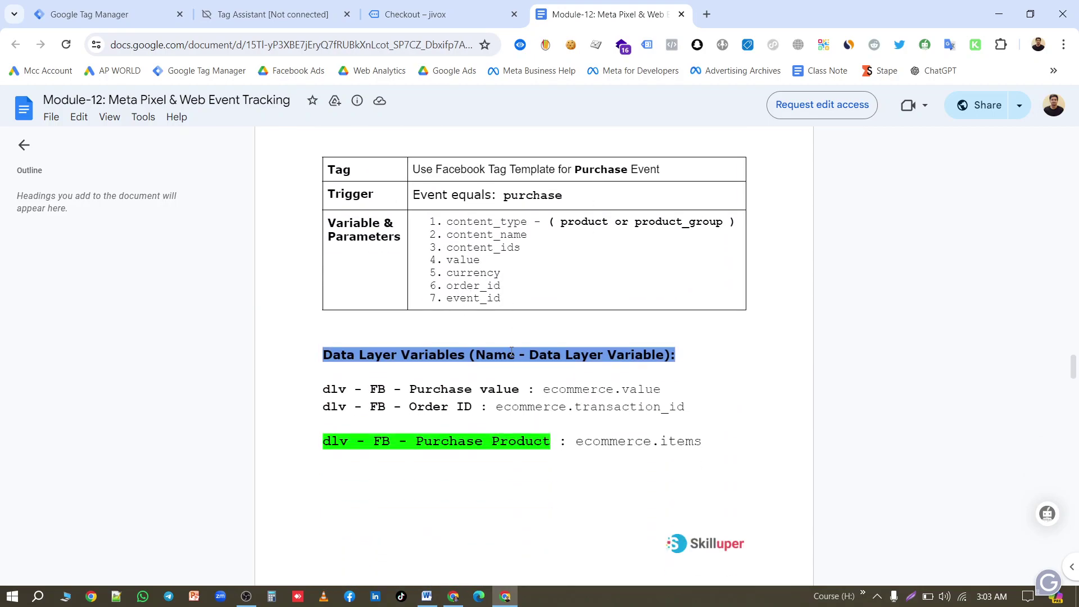
left_click_drag(496, 409, 682, 418)
key("ctrl+c")
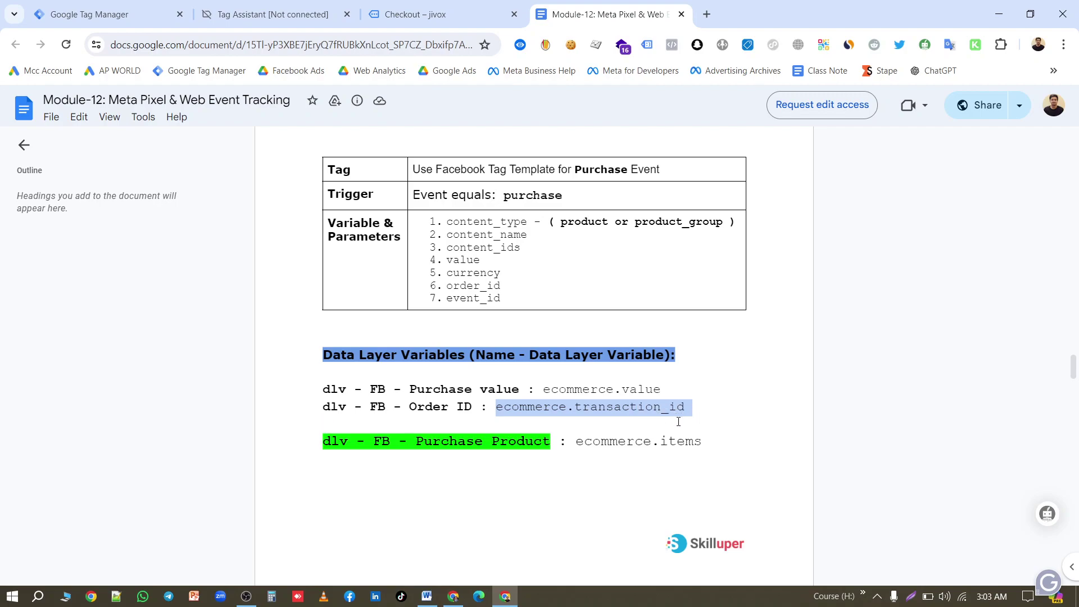
Create a Data Layer Variable in Tag Manager that reads the copied ecommerce.transaction_id.
left_click(122, 27)
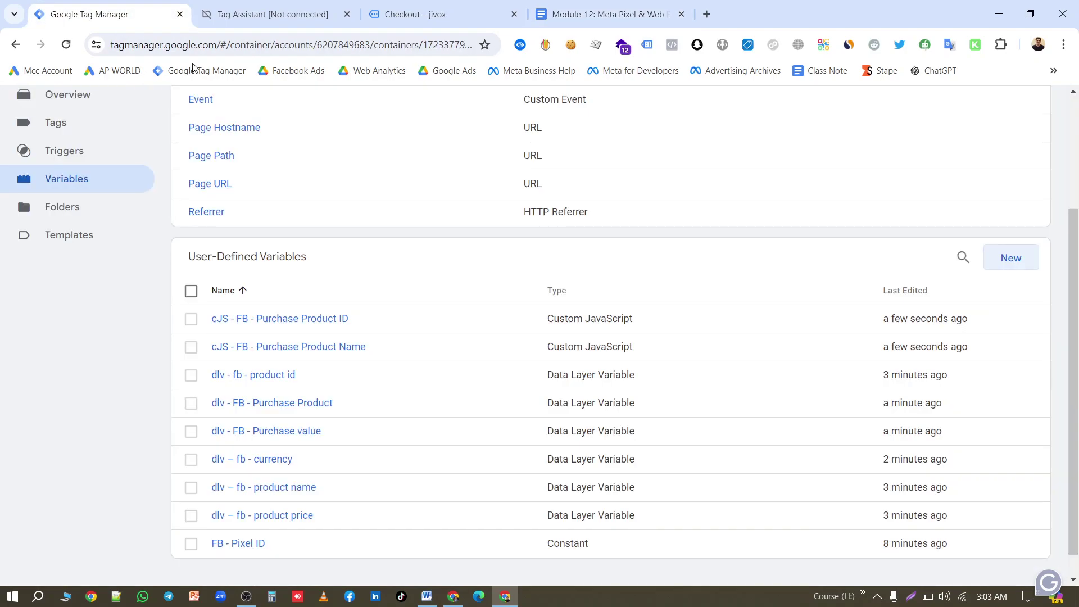
left_click(1009, 256)
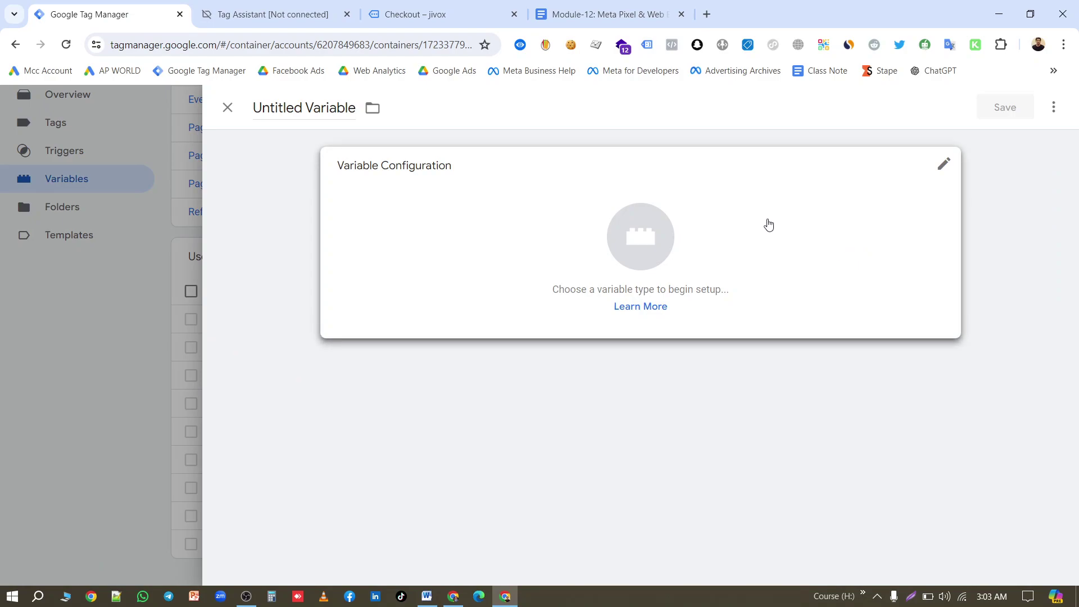
left_click(768, 224)
left_click(798, 433)
left_click(407, 307)
key("ctrl+v")
Copy the name dlv - FB - Order ID from the module document, apply it to the new variable and save it.
left_click(607, 14)
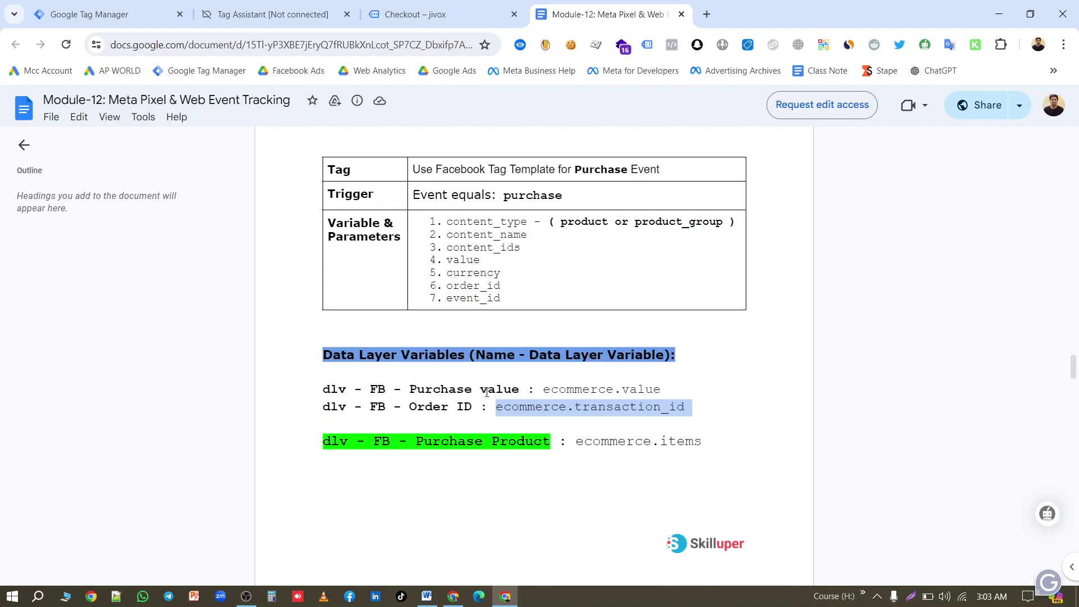
left_click_drag(468, 404, 324, 410)
key("ctrl+c")
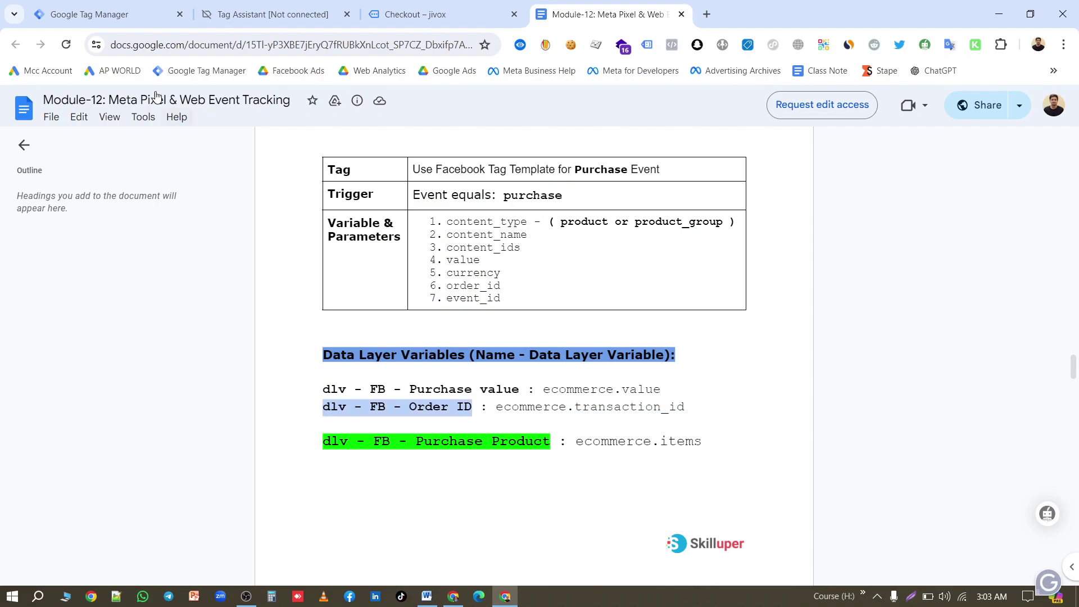
left_click(101, 14)
left_click(320, 107)
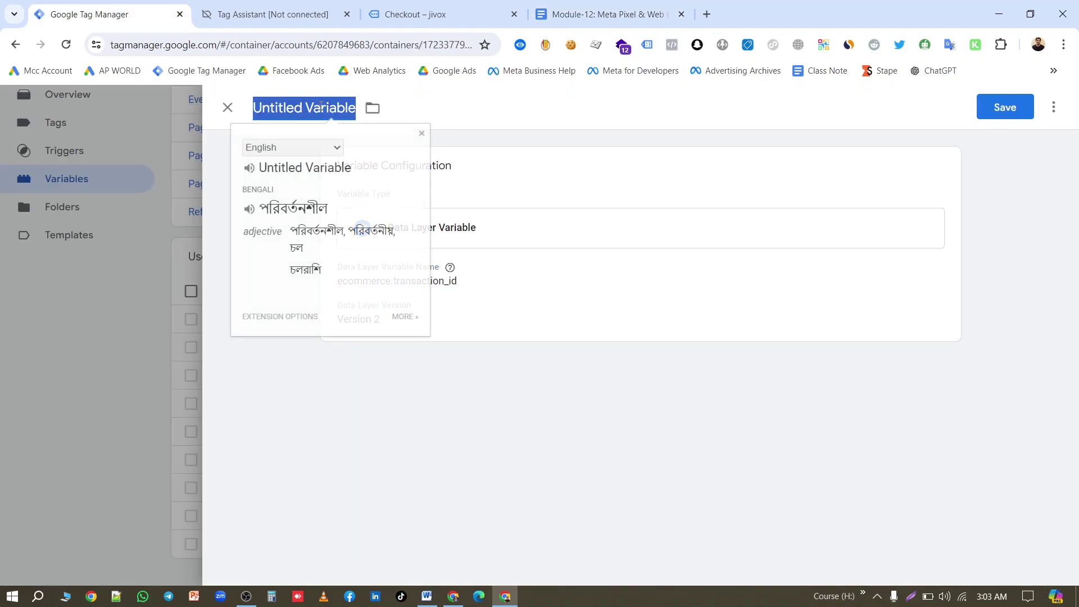
key("ctrl+v")
left_click(996, 115)
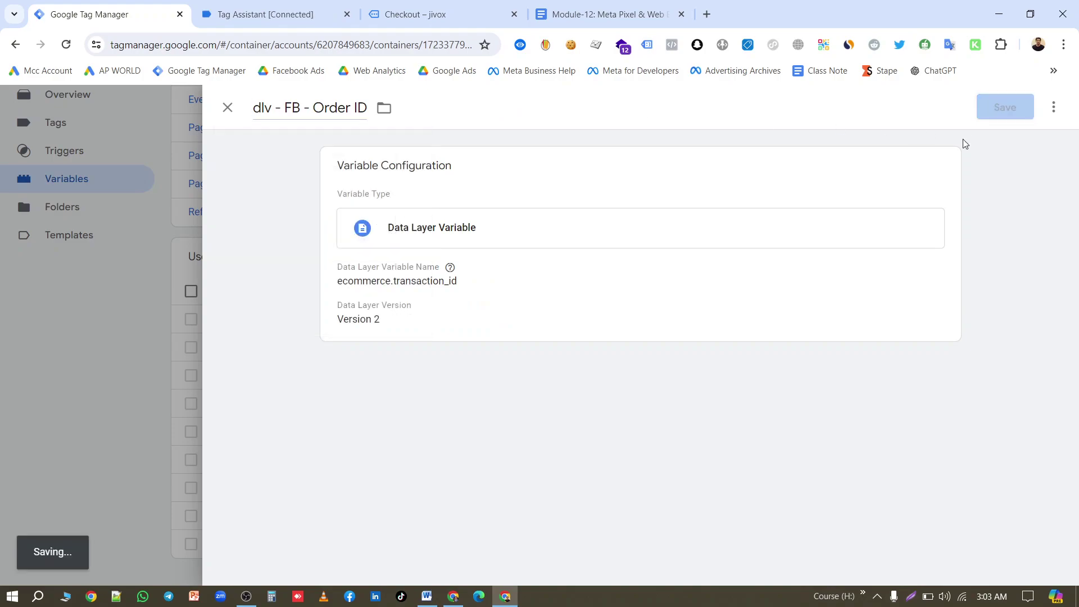
Review the Purchase and AddToCart requirements in the module document and the existing triggers and user-defined variables in Tag Manager.
left_click(589, 19)
scroll(567, 356, "up", 8)
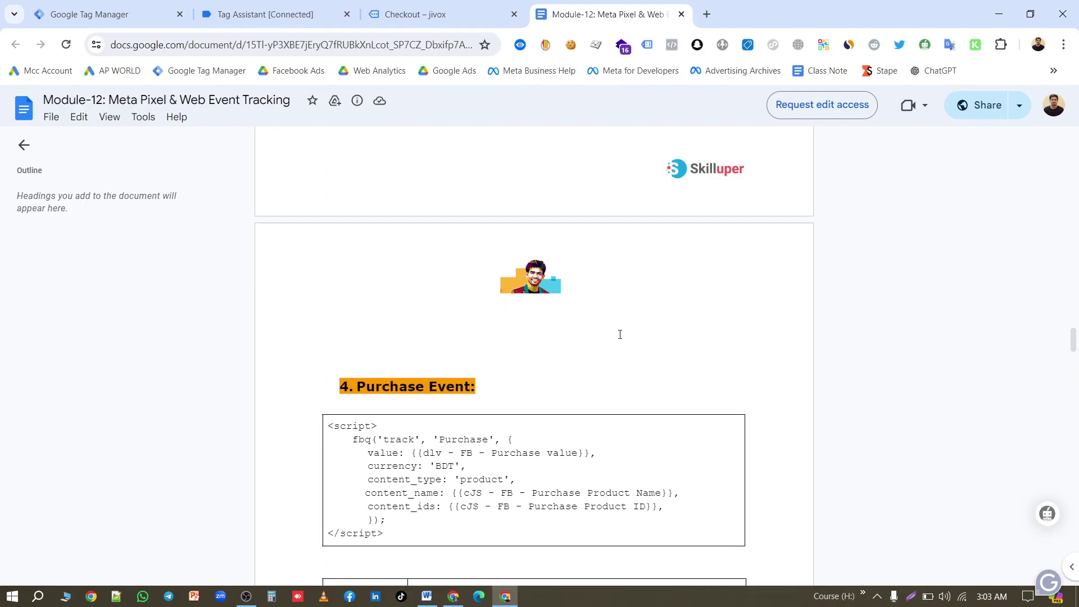
scroll(618, 345, "up", 10)
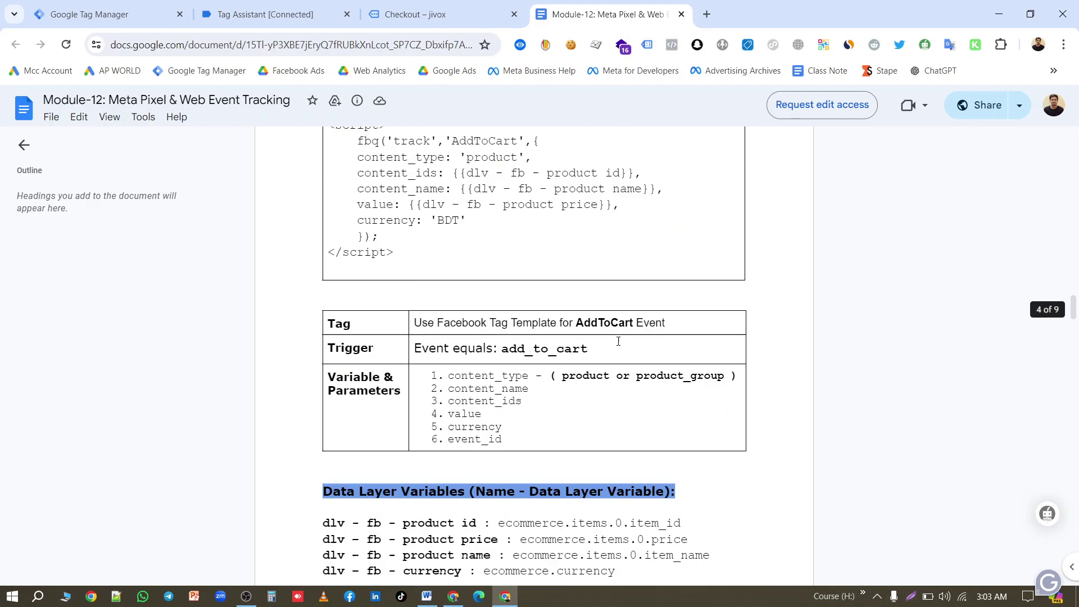
left_click(107, 14)
scroll(155, 315, "up", 1)
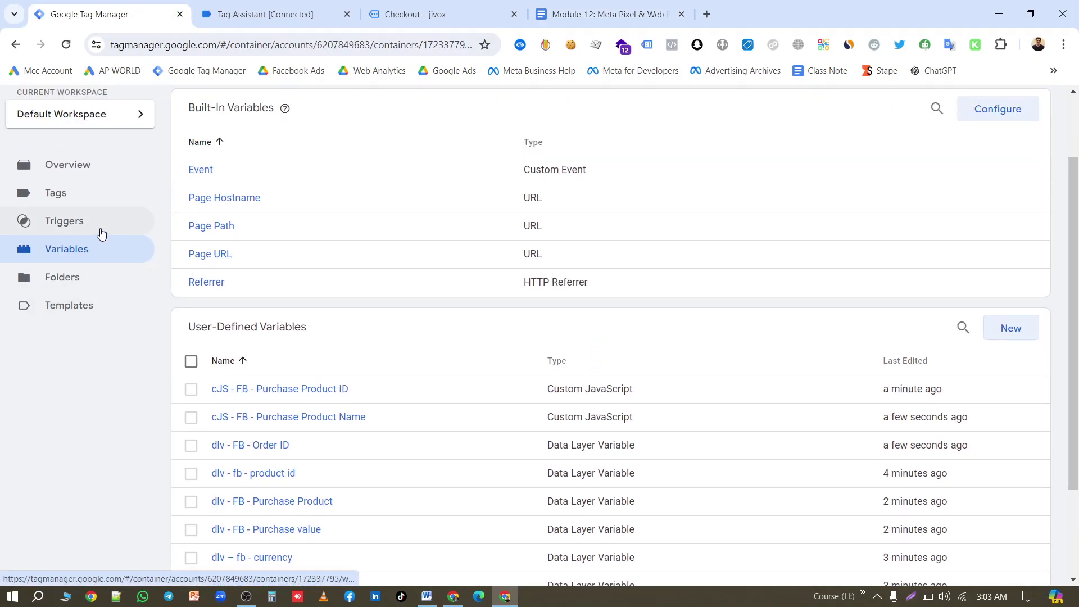
left_click(99, 221)
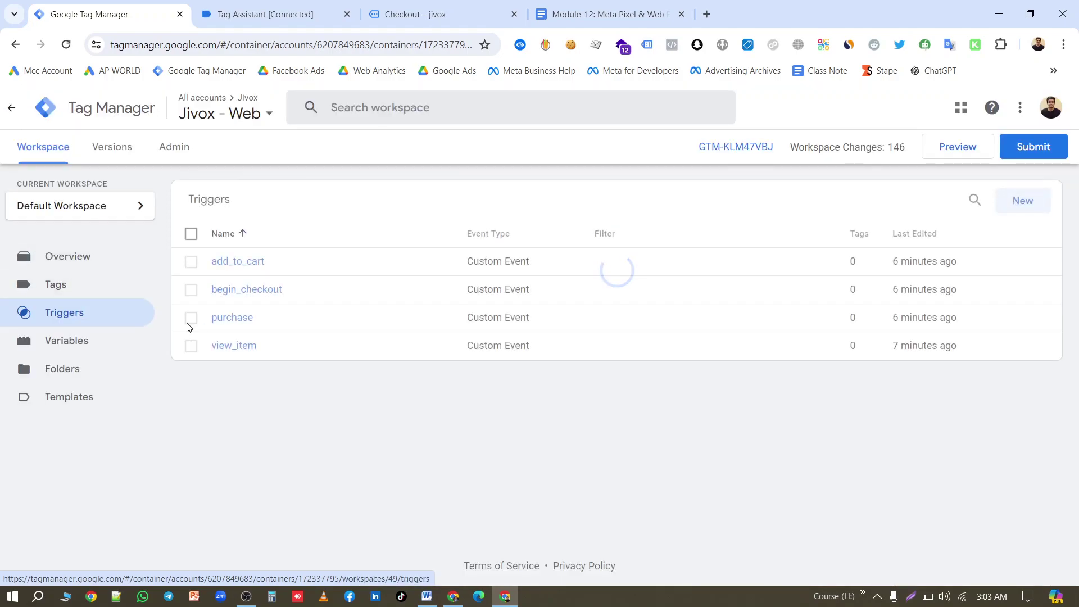
left_click(100, 337)
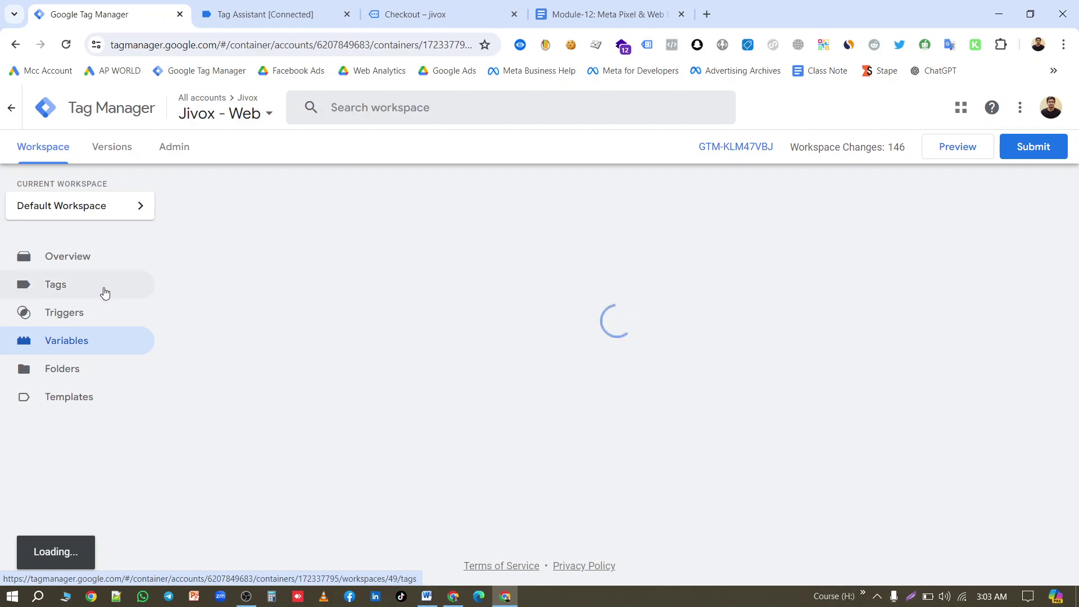
scroll(512, 273, "down", 4)
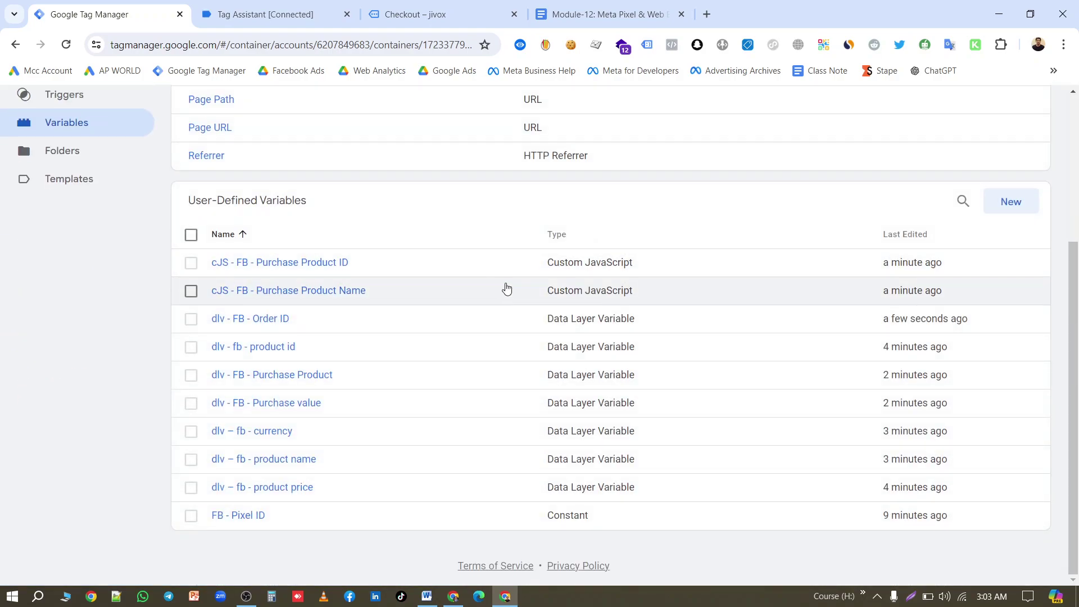
scroll(169, 335, "up", 4)
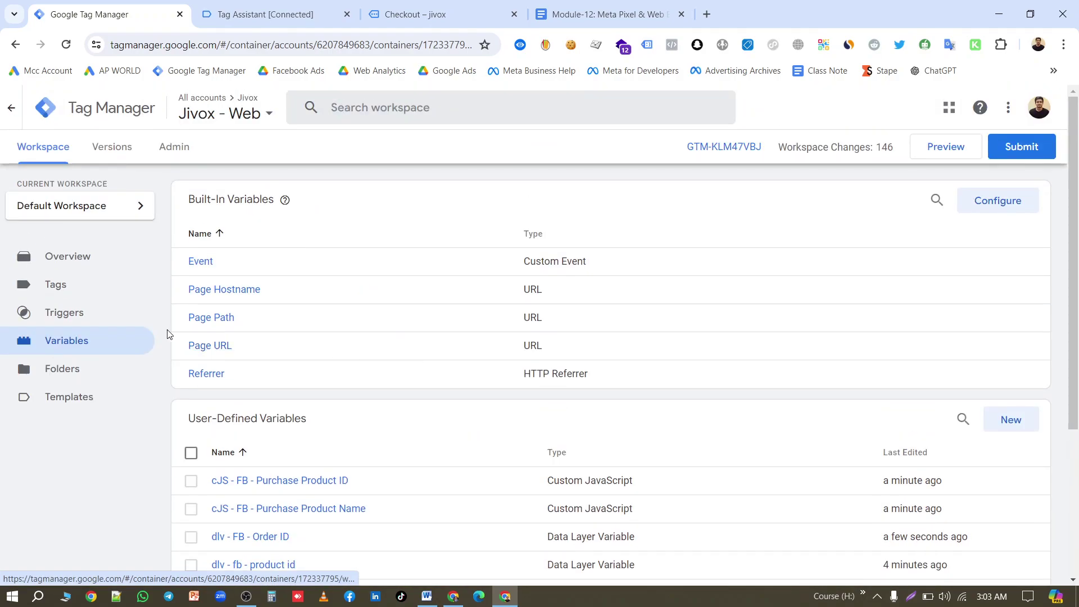
Start a new tag in the container using the Facebook Pixel template by facebookarchive.
left_click(59, 285)
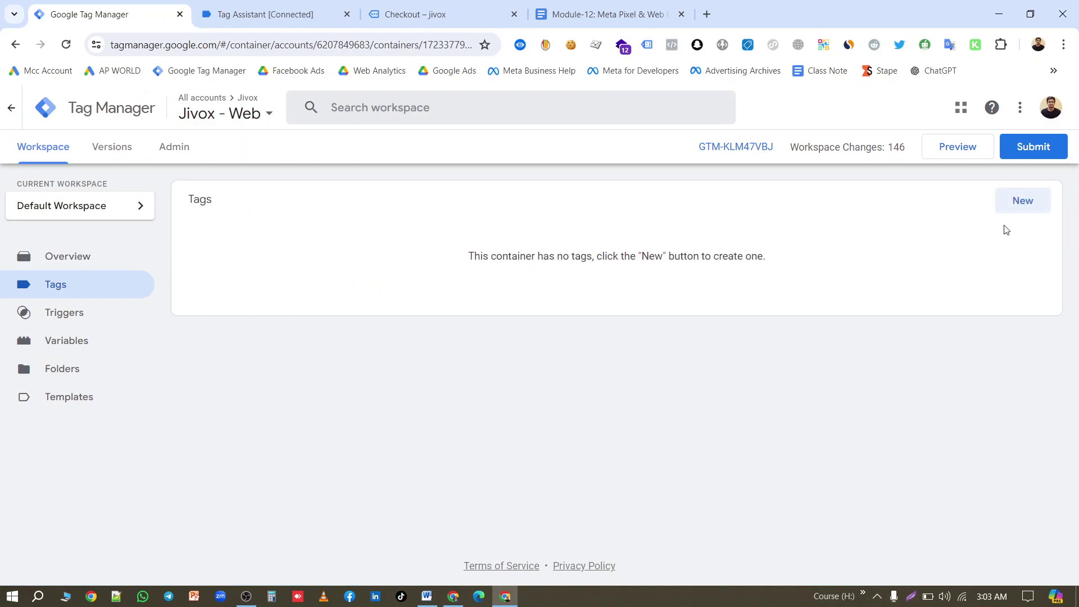
left_click(1020, 202)
left_click(765, 223)
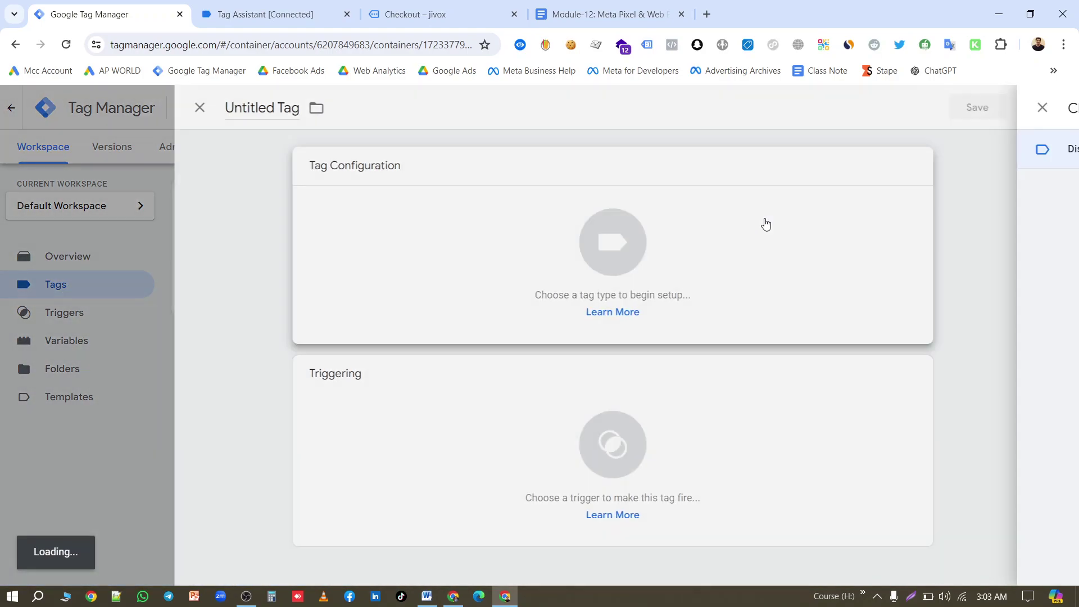
scroll(816, 362, "down", 6)
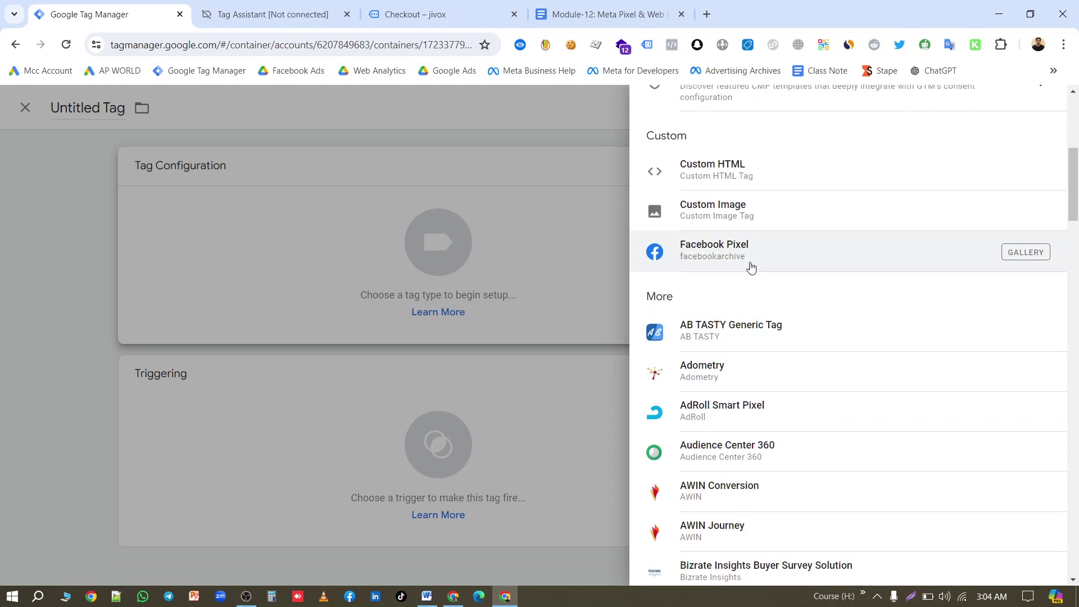
left_click(765, 259)
Set the tag's Facebook Pixel ID to the variable {{FB - Pixel ID}}.
left_click(409, 335)
type("{{")
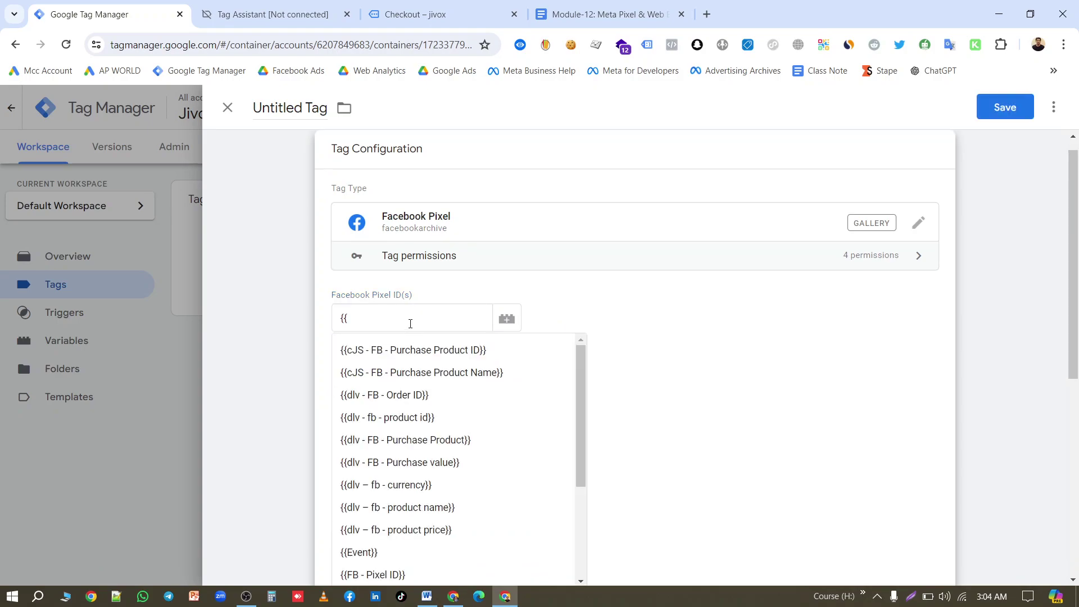
left_click(411, 324)
type("p")
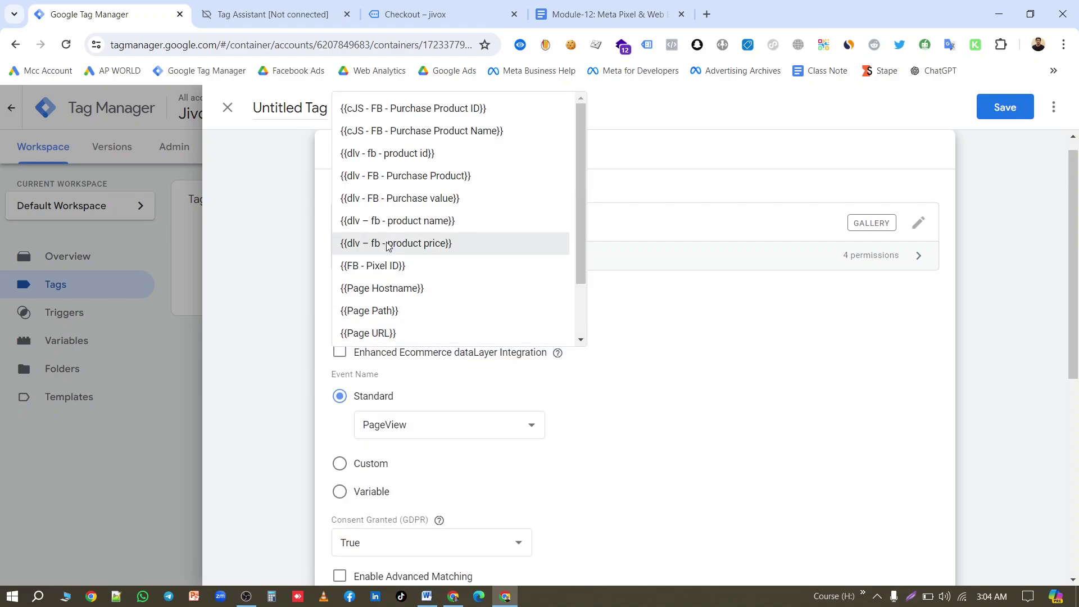
left_click(382, 267)
Check the PageView requirements in the module document and assign the All Pages trigger to the Facebook Pixel tag.
scroll(362, 339, "down", 1)
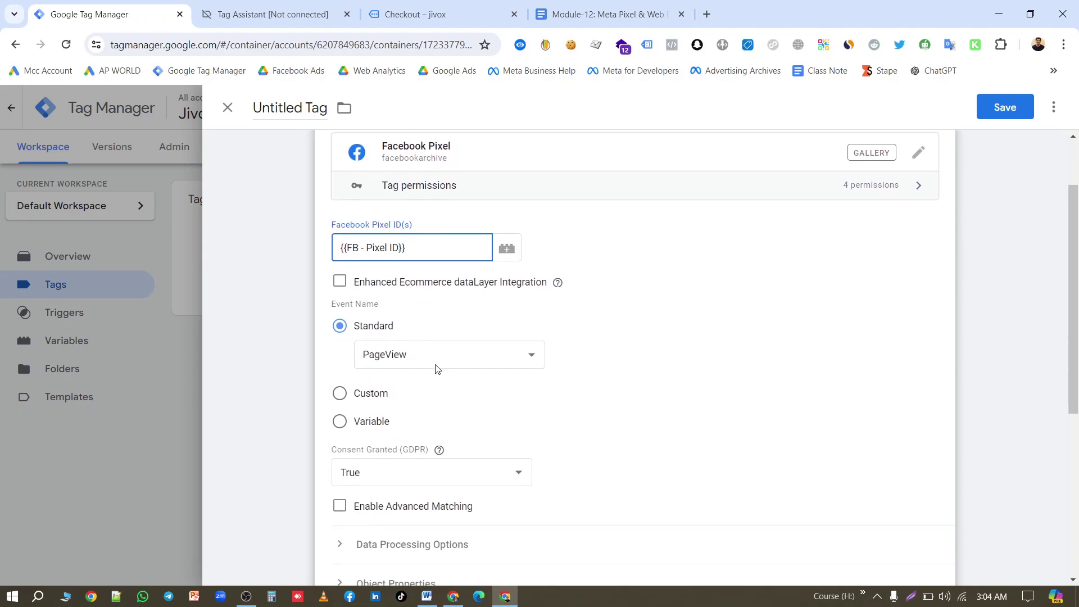
scroll(435, 367, "down", 5)
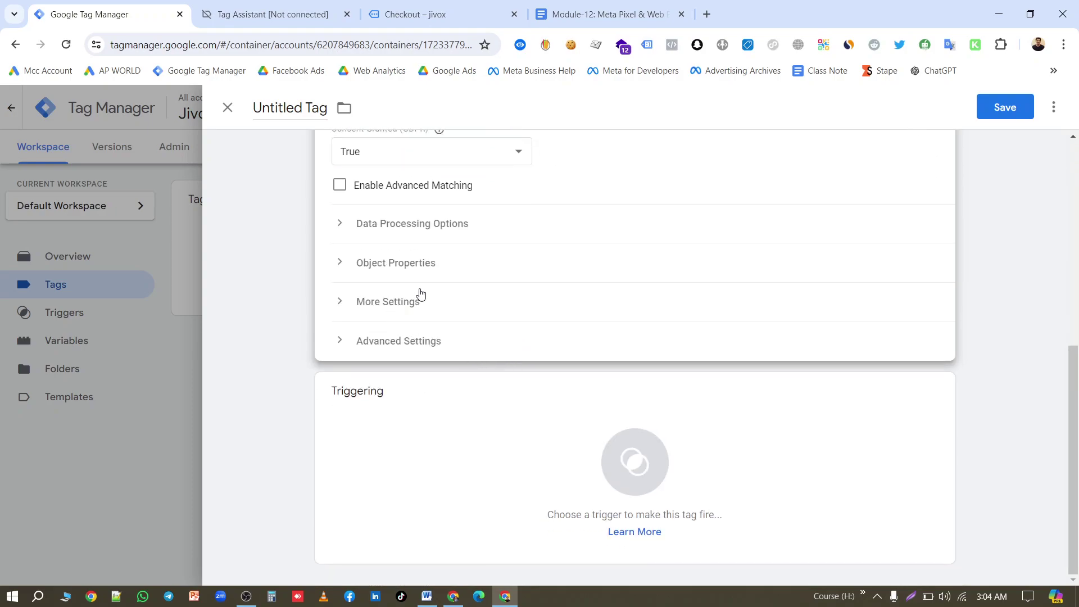
left_click(604, 14)
scroll(559, 287, "up", 20)
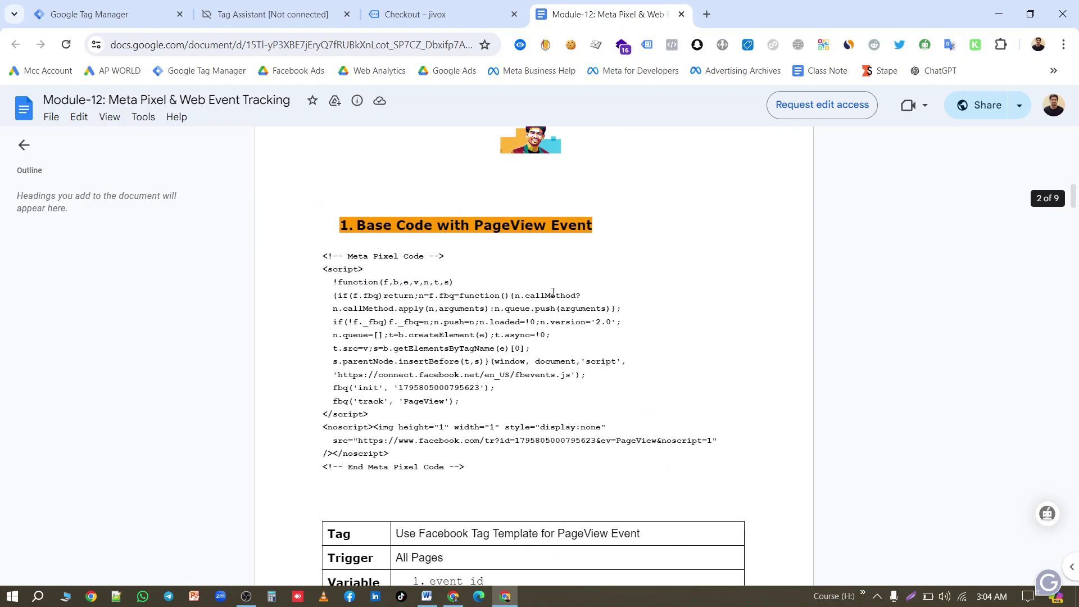
scroll(554, 292, "down", 5)
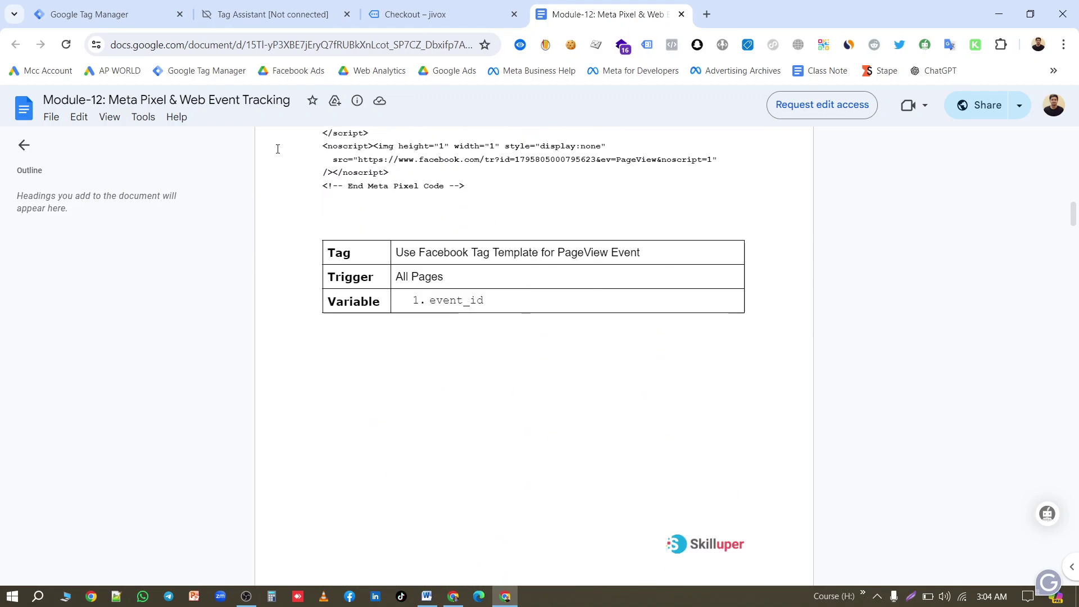
left_click(112, 15)
left_click(448, 495)
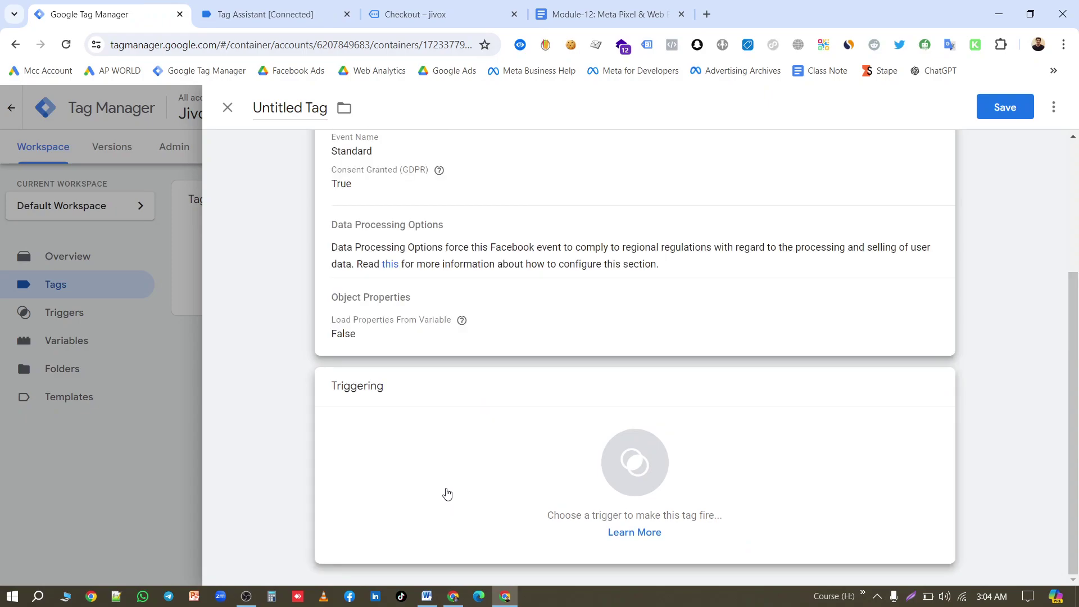
left_click(315, 199)
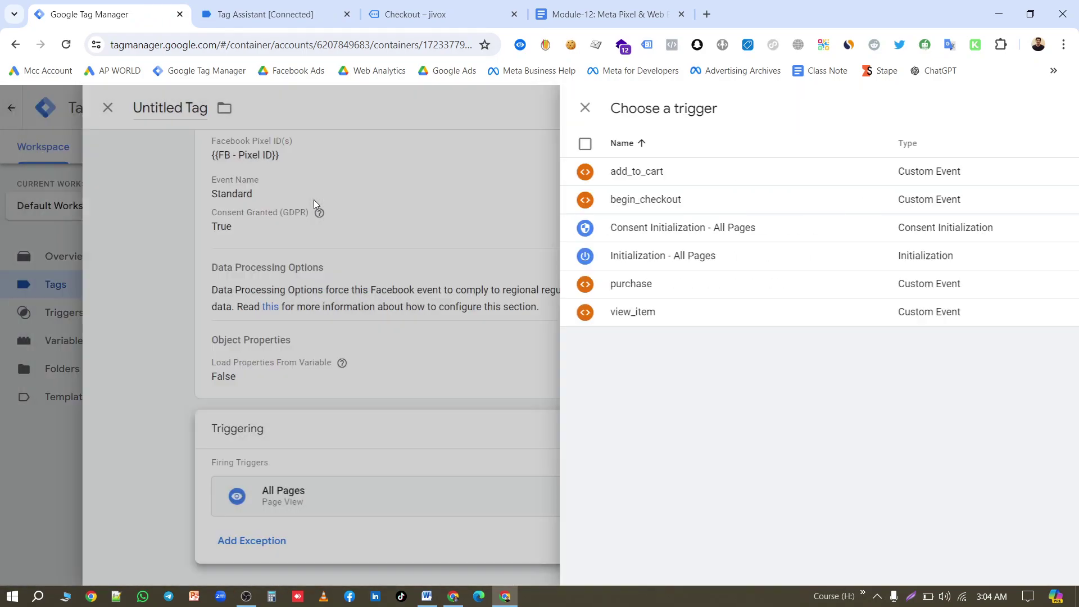
Save the tag under the name Facebook Pixel - PageView.
scroll(669, 354, "up", 3)
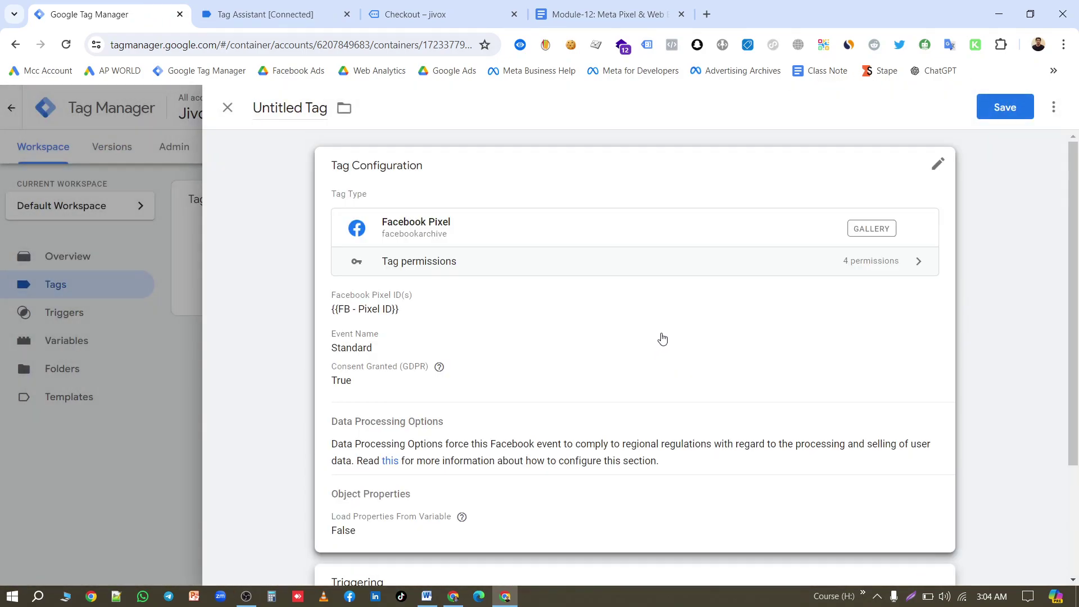
left_click(985, 121)
left_click(538, 277)
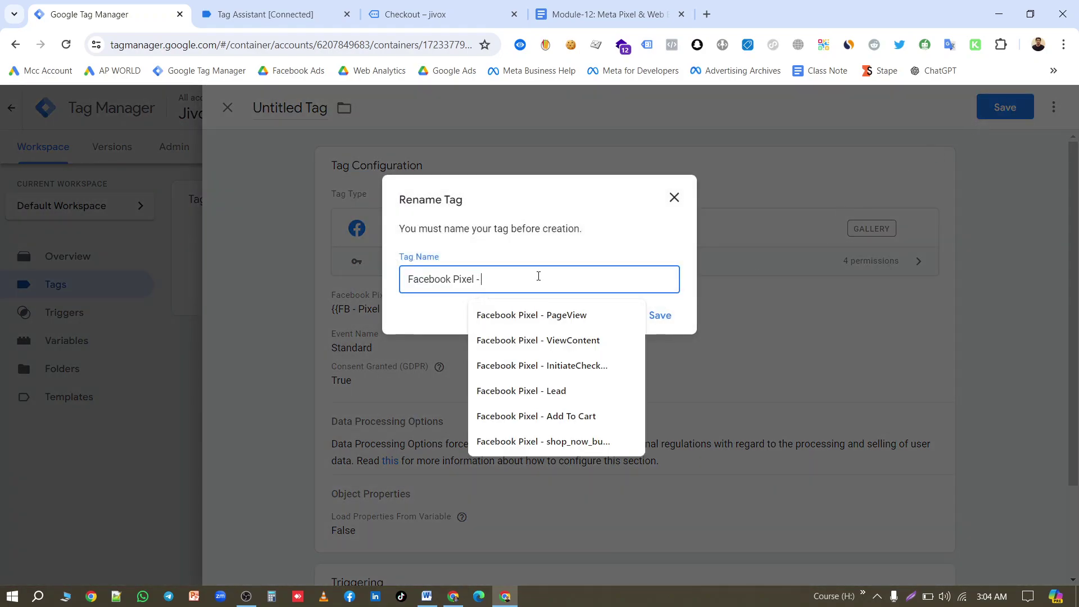
type("- PageView")
left_click(657, 313)
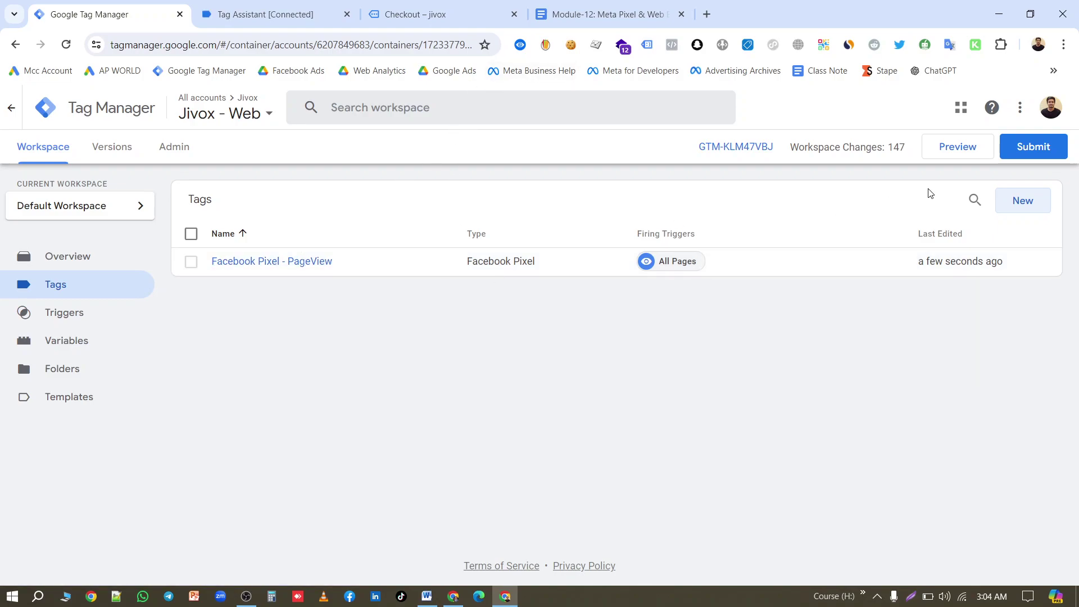
Preview the container in Tag Assistant and continue into debug mode for dev-jivox.pantheonsite.io.
left_click(956, 147)
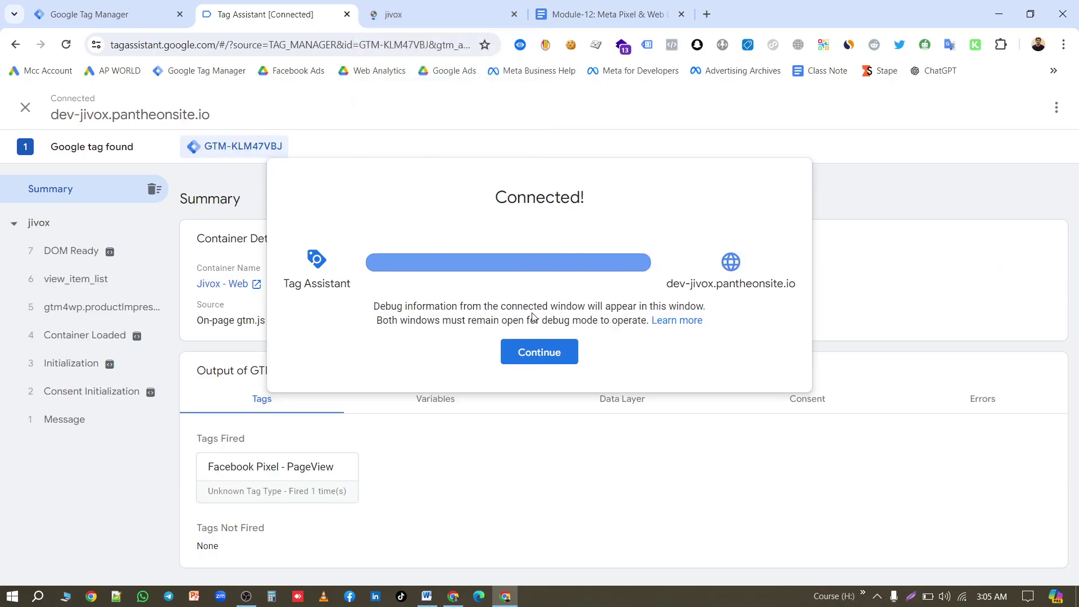
left_click(542, 360)
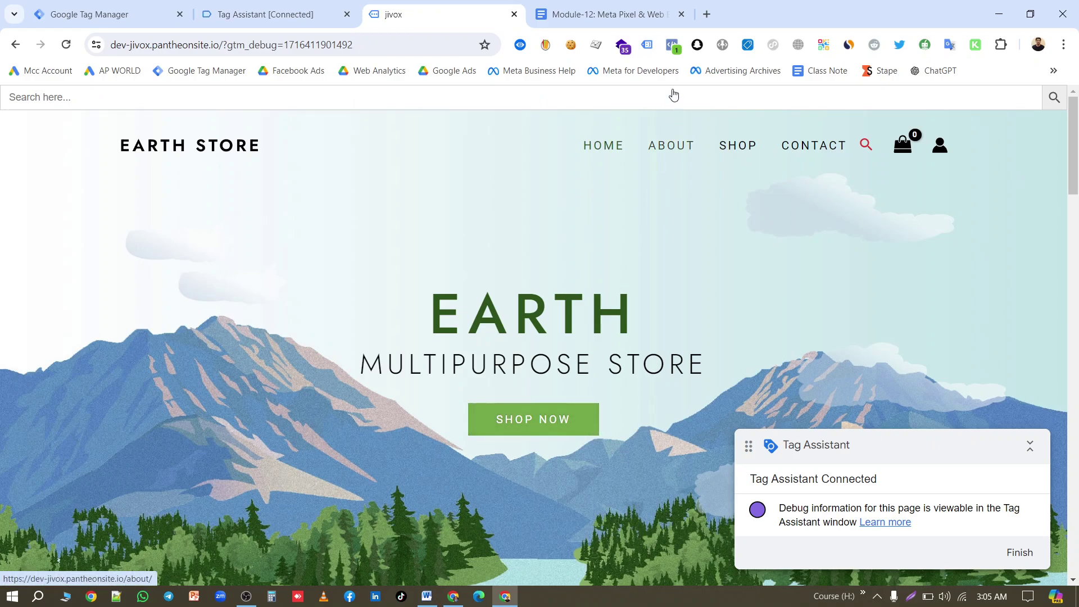
Search the web for "meta pixel helper extension" and open the Meta Pixel Helper page in the Chrome Web Store.
left_click(707, 14)
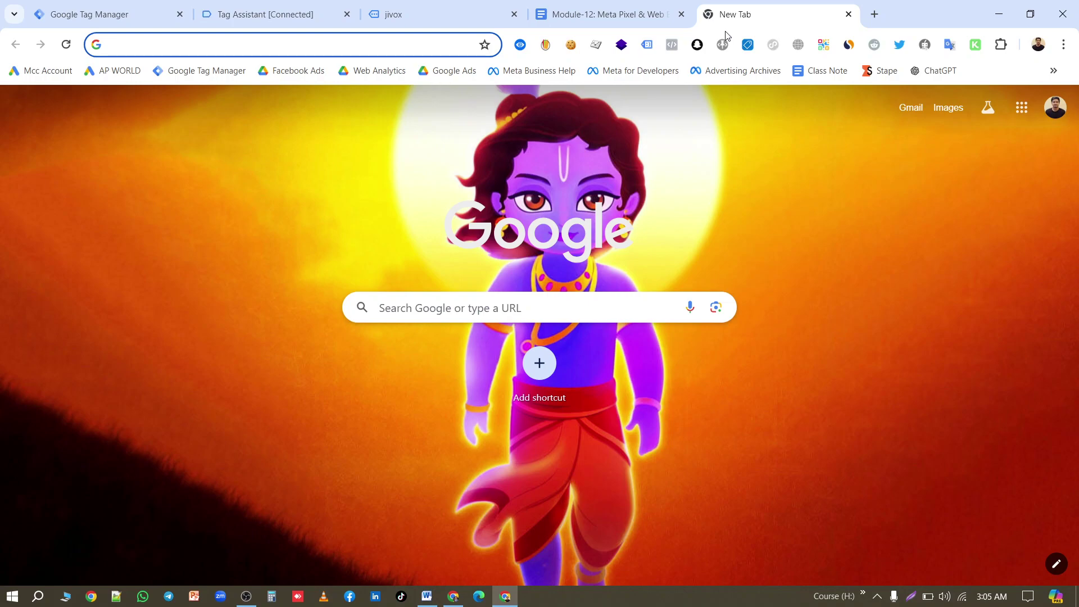
type("meta pixel helper extension")
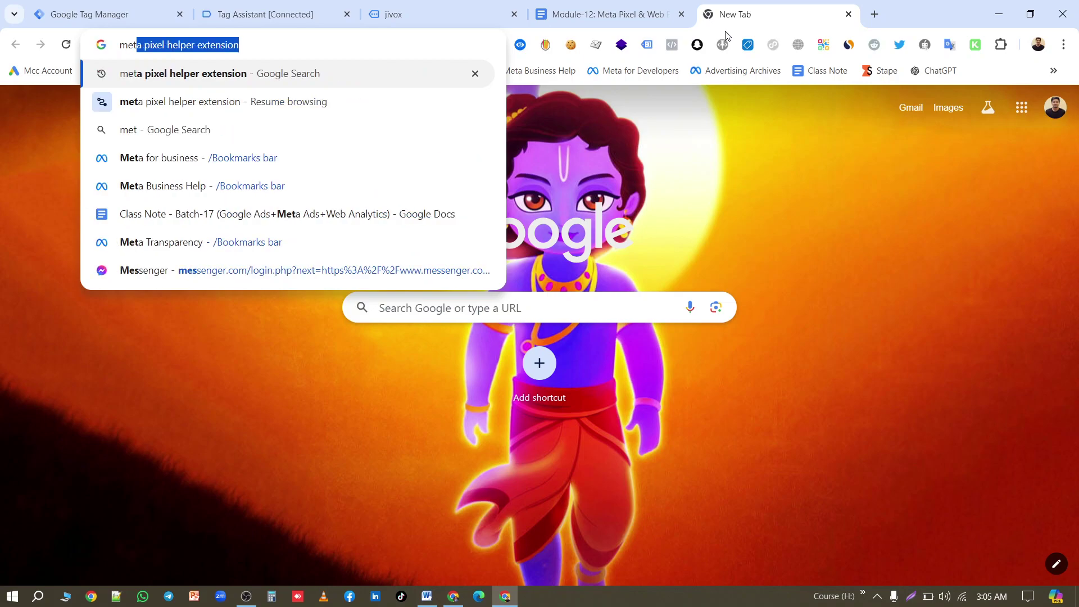
key("Return")
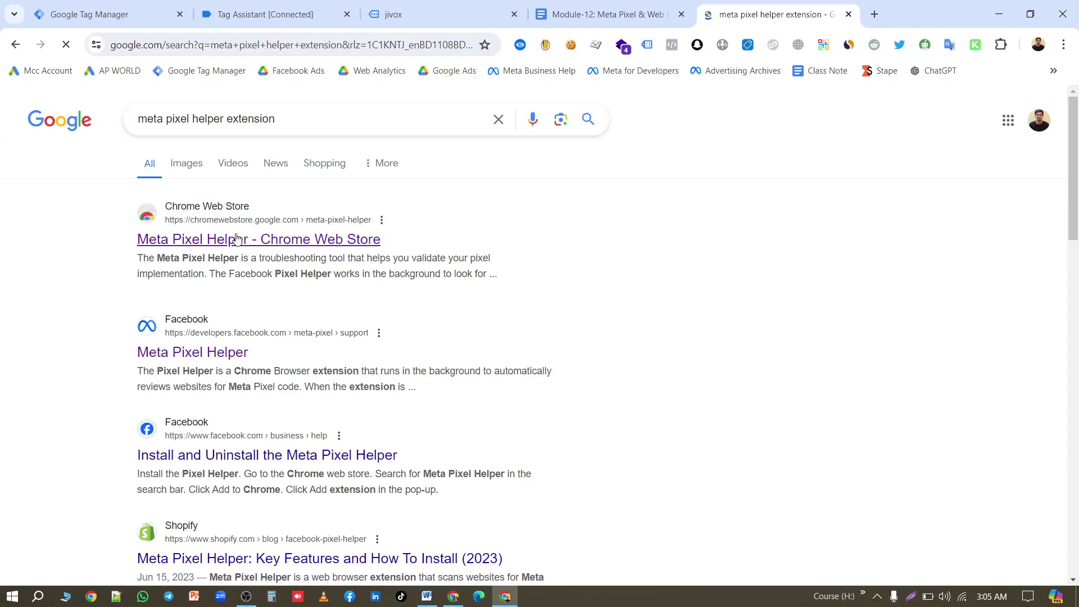
left_click(236, 240)
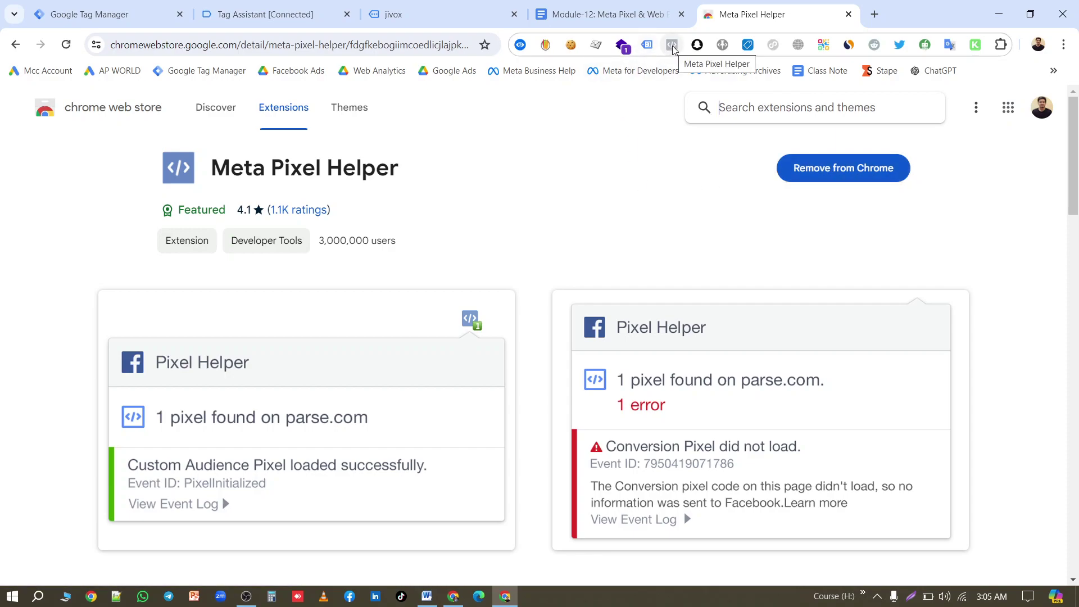
Inspect the PageView event details in Meta Pixel Helper on the jivox store page and compare the pixel ID with the Jivox - WP dataset.
left_click(422, 20)
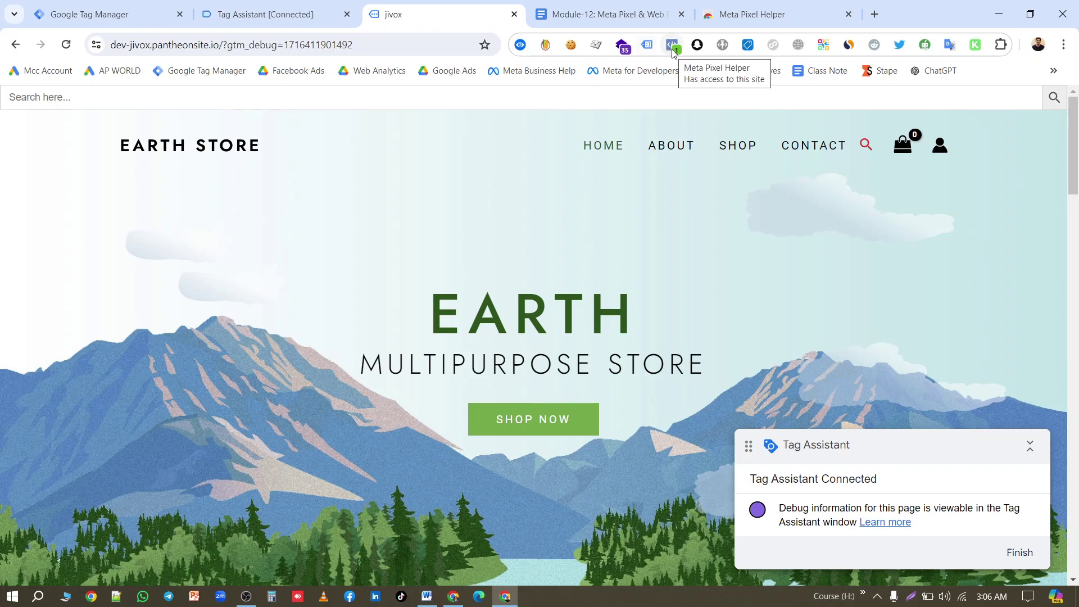
left_click(673, 46)
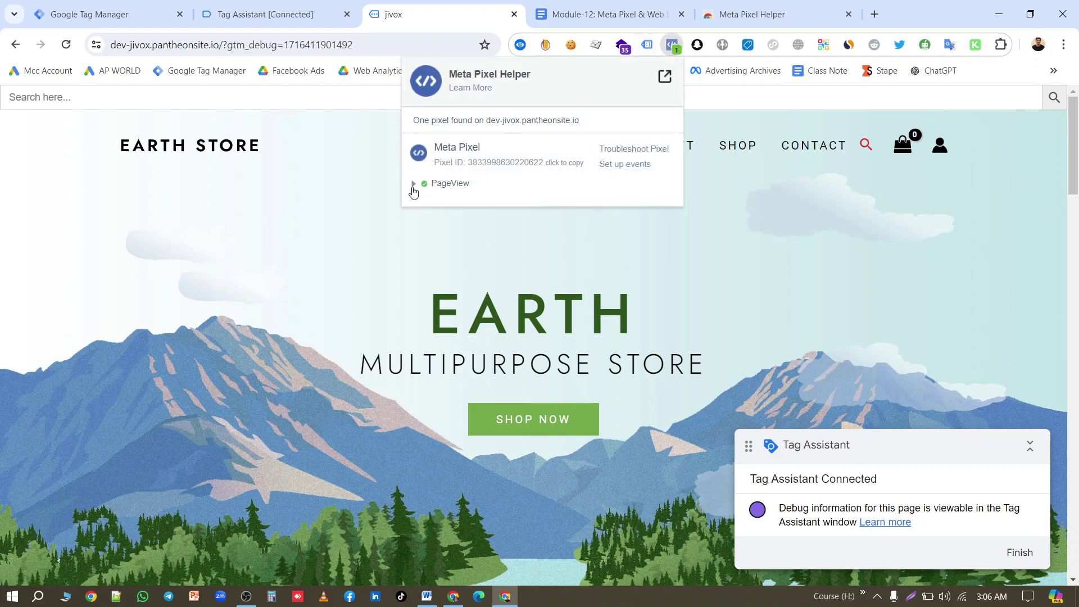
left_click(413, 185)
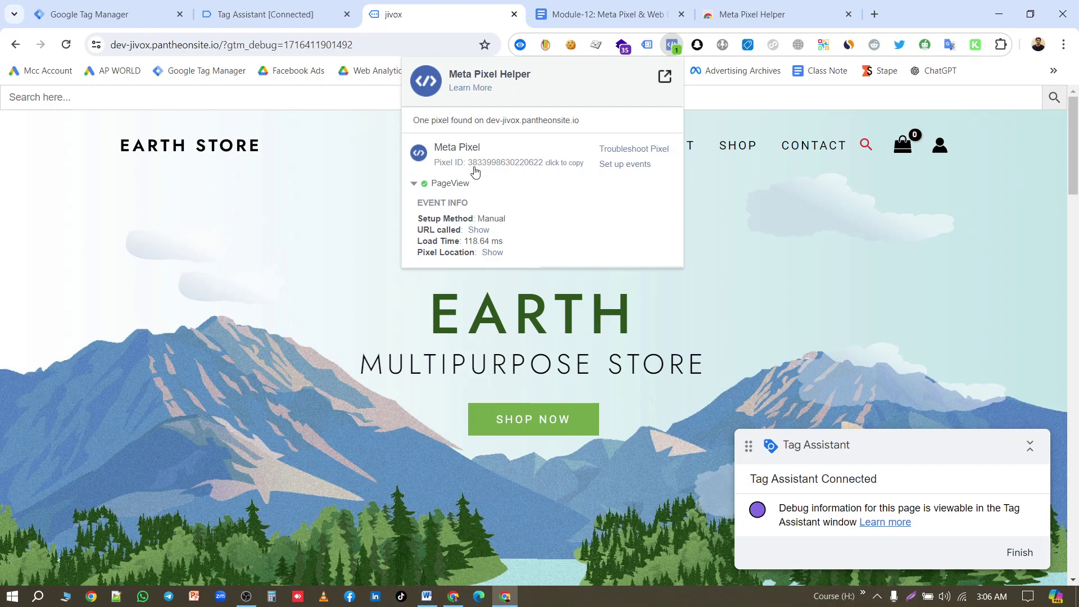
left_click(453, 595)
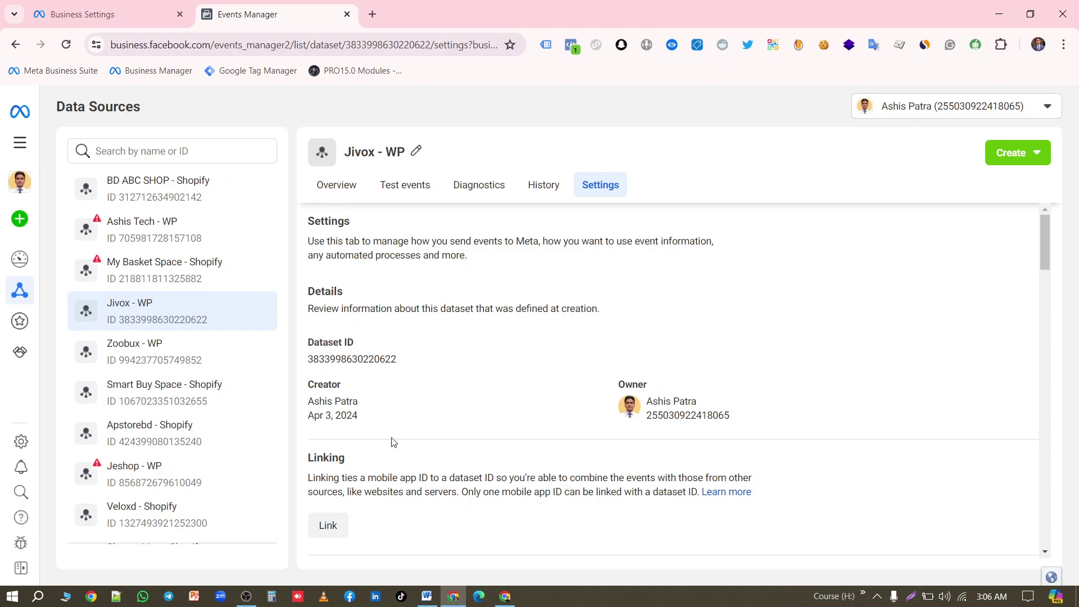
left_click(505, 596)
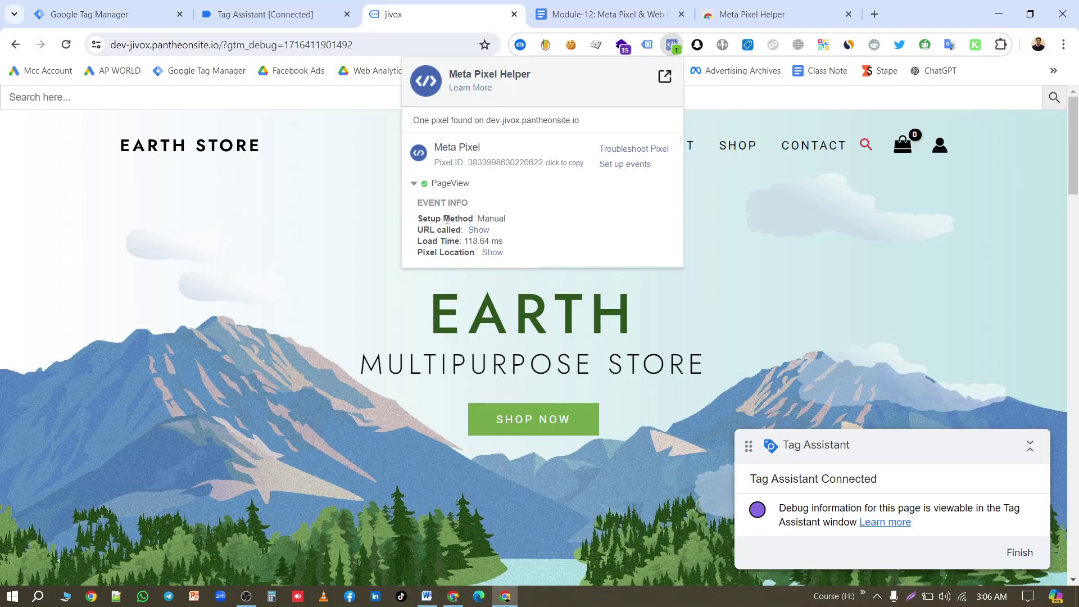
left_click(298, 282)
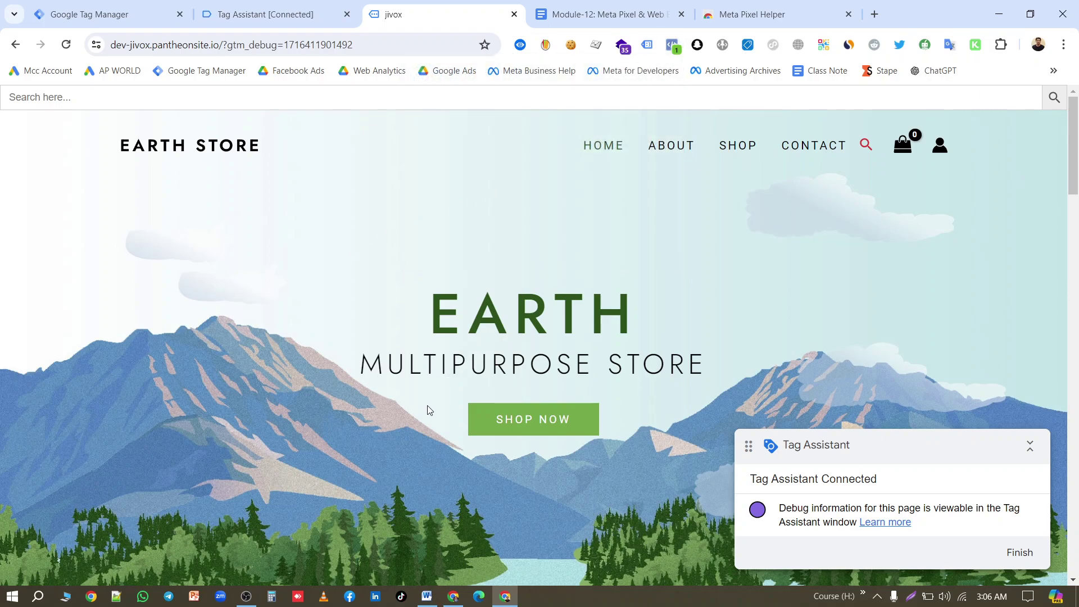
Switch to Meta Events Manager and look through the settings of the Jivox - WP dataset.
left_click(459, 599)
left_click(458, 599)
scroll(525, 436, "down", 5)
scroll(525, 437, "up", 5)
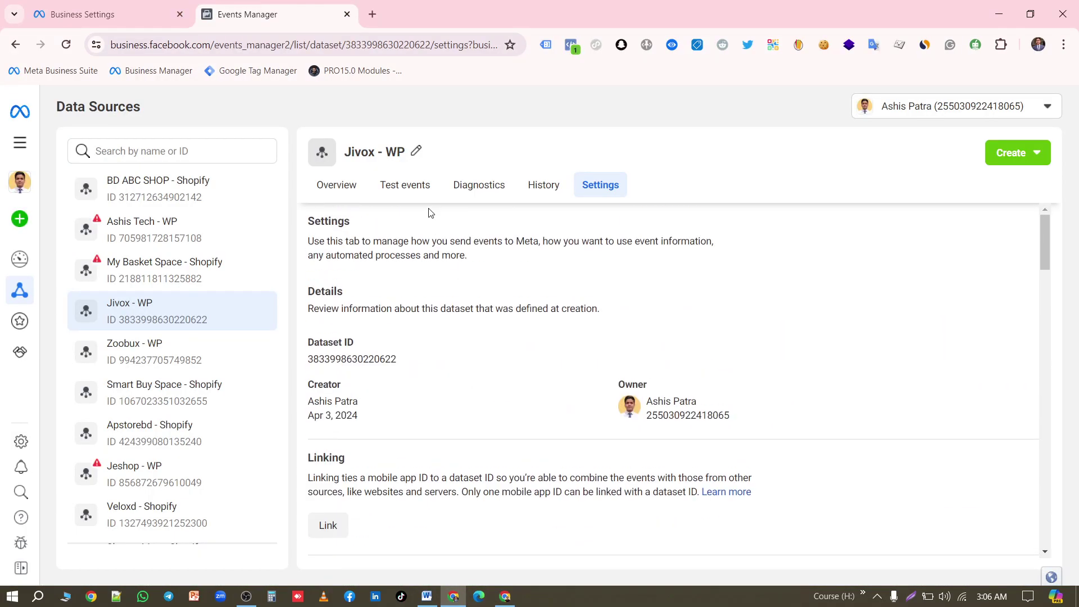
Open the test events of the Jivox - WP dataset and reload the page.
left_click(406, 185)
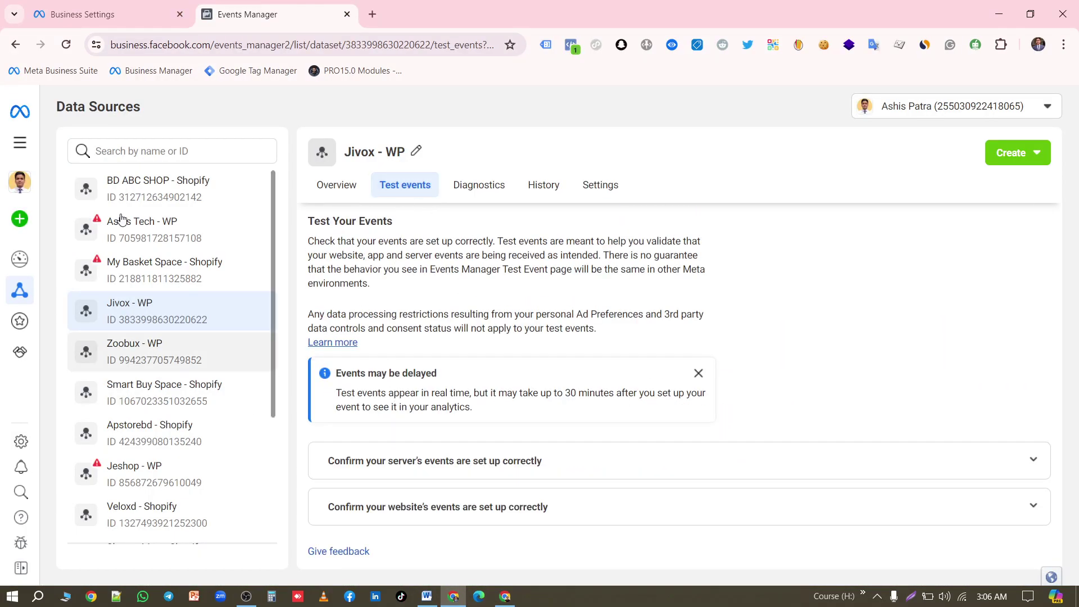
left_click(66, 45)
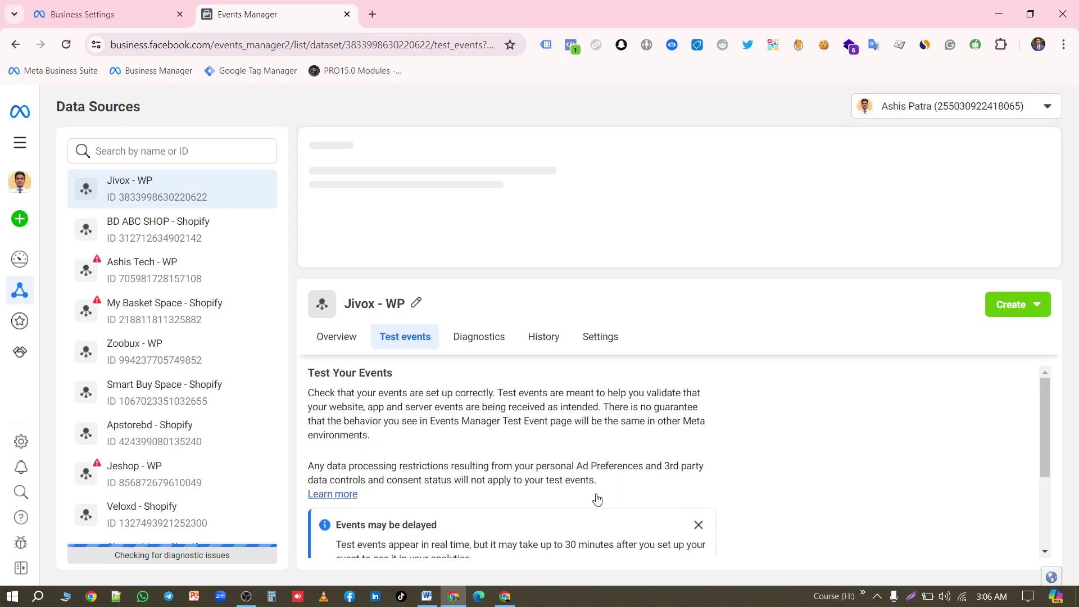
left_click(65, 45)
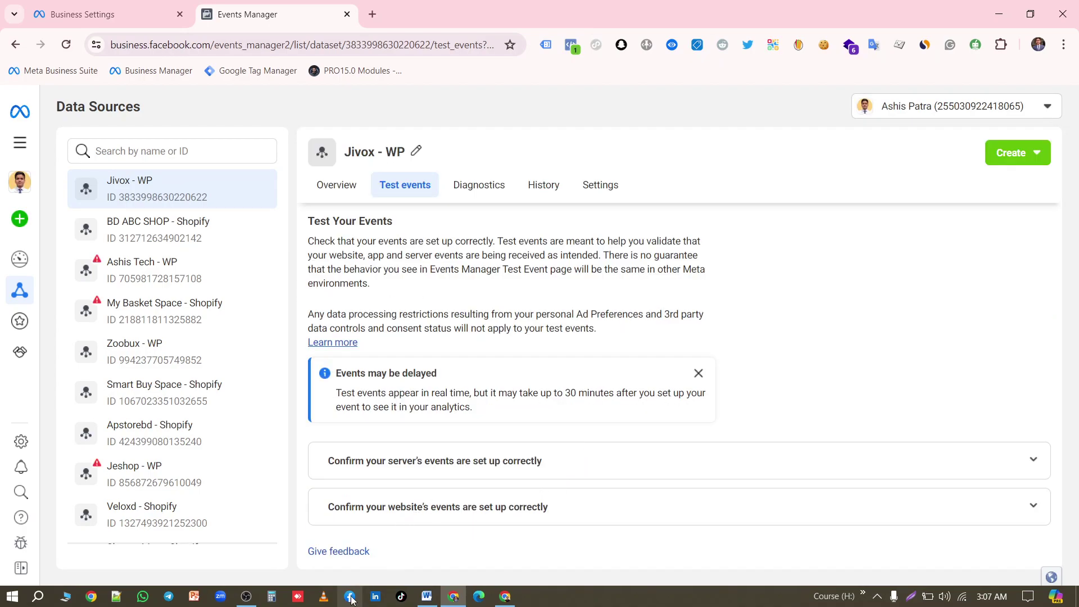
left_click(246, 596)
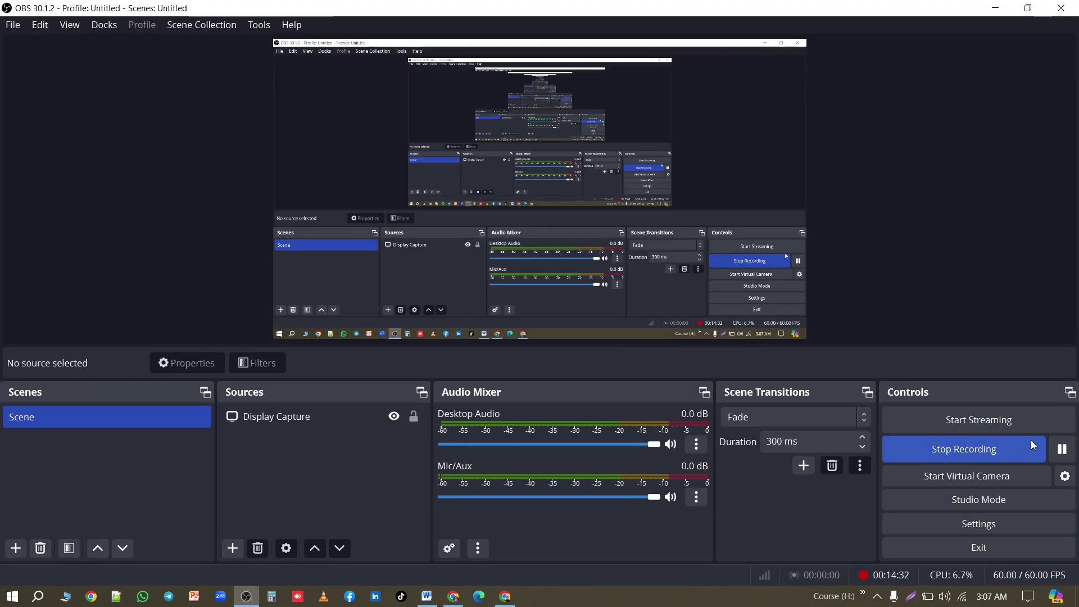
left_click(1061, 449)
left_click(1062, 449)
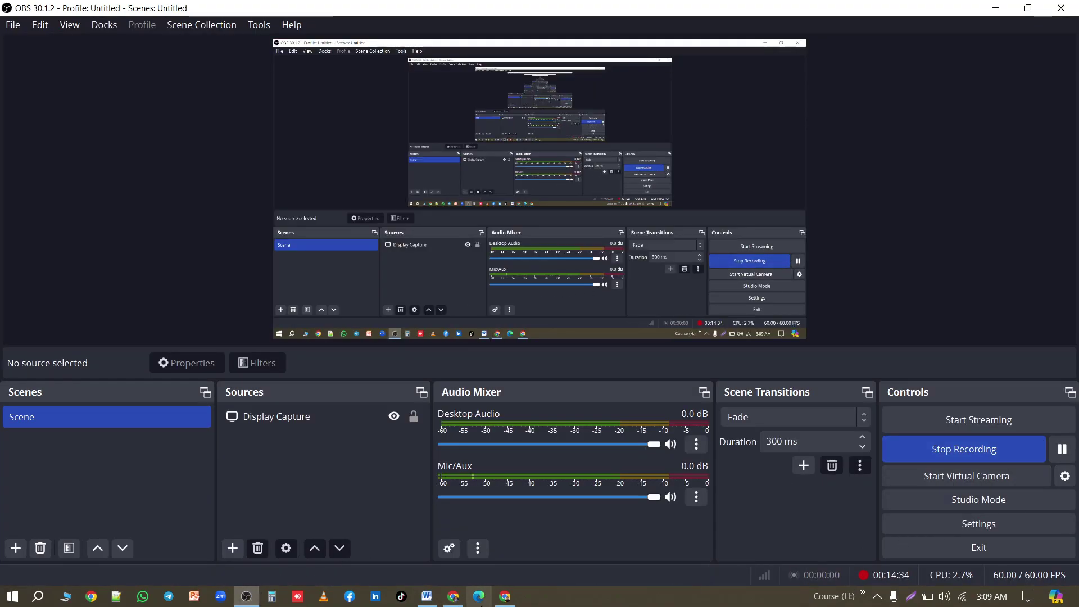
Check the test events received for Jivox - WP in Events Manager, and review the event name list in the Word document.
left_click(453, 597)
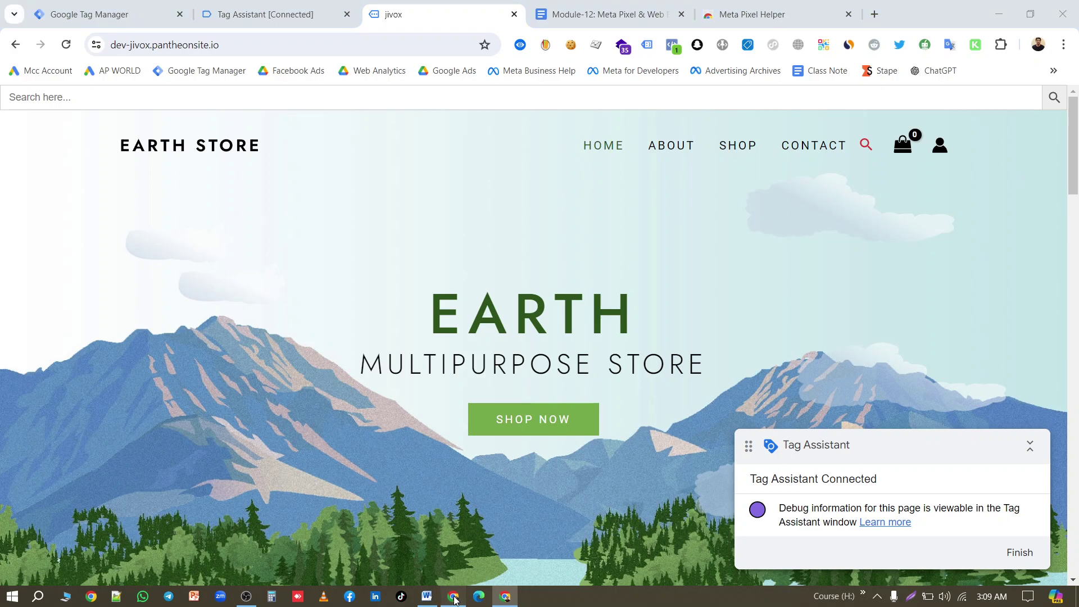
left_click(454, 598)
left_click(67, 44)
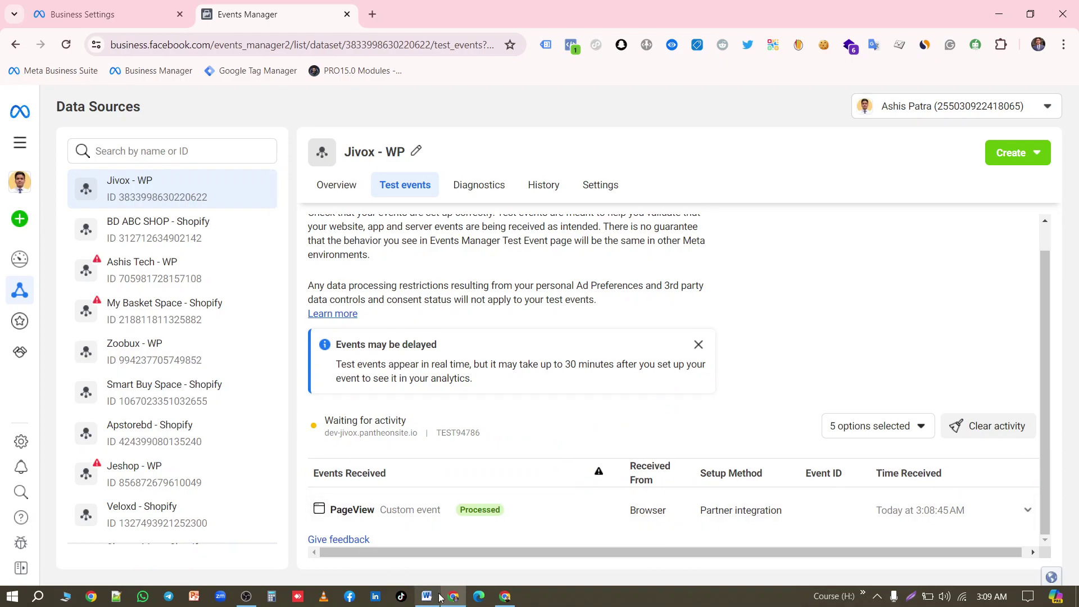
left_click(502, 598)
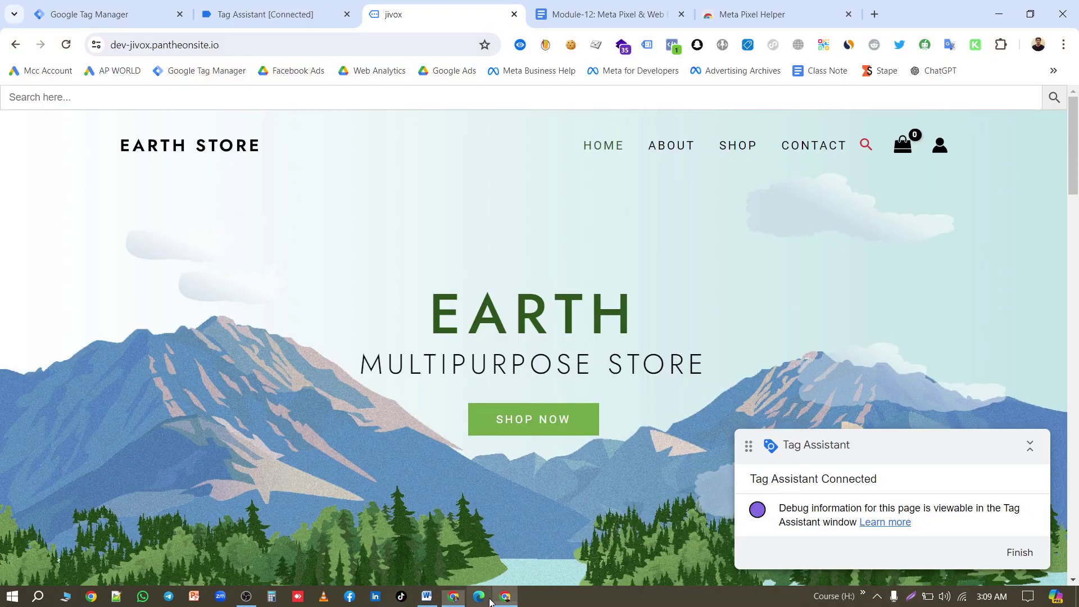
left_click(426, 596)
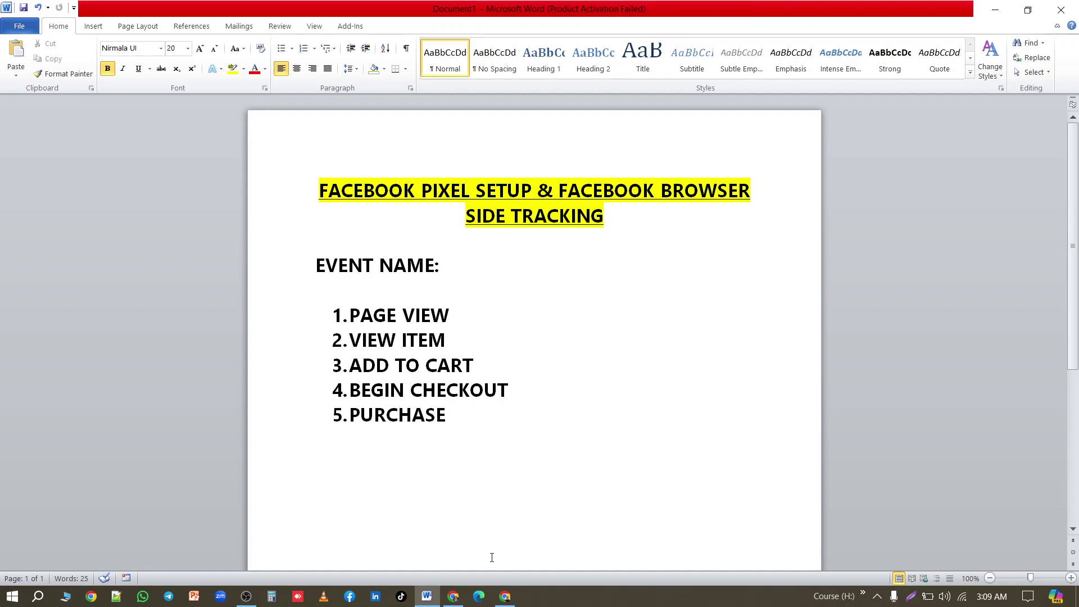
Switch to Google Tag Manager and create a new tag in the Jivox - Web container using the Facebook Pixel template.
left_click(504, 597)
left_click(106, 21)
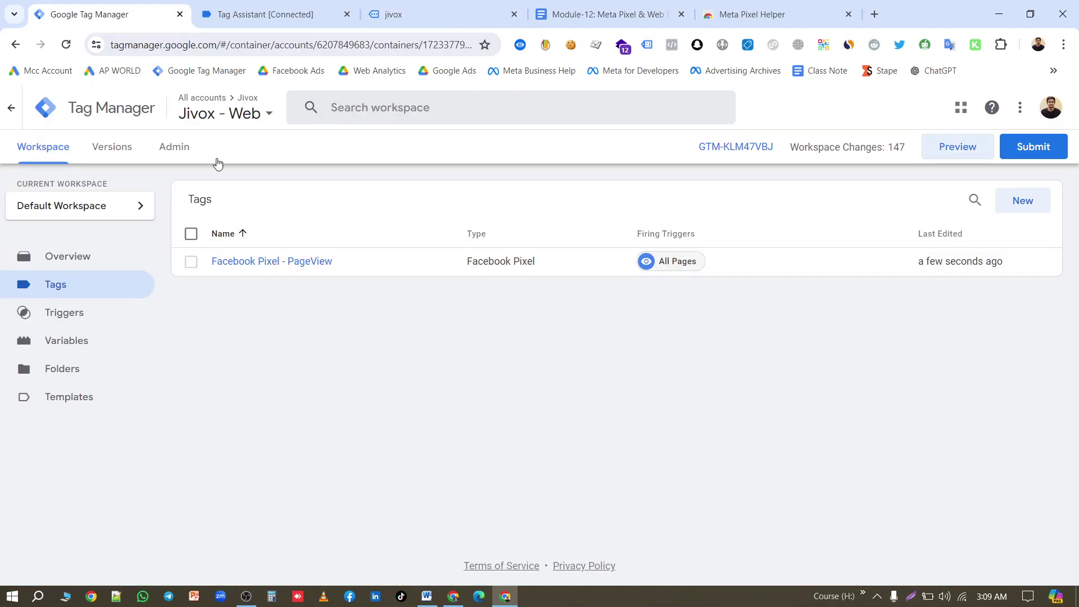
left_click(1012, 217)
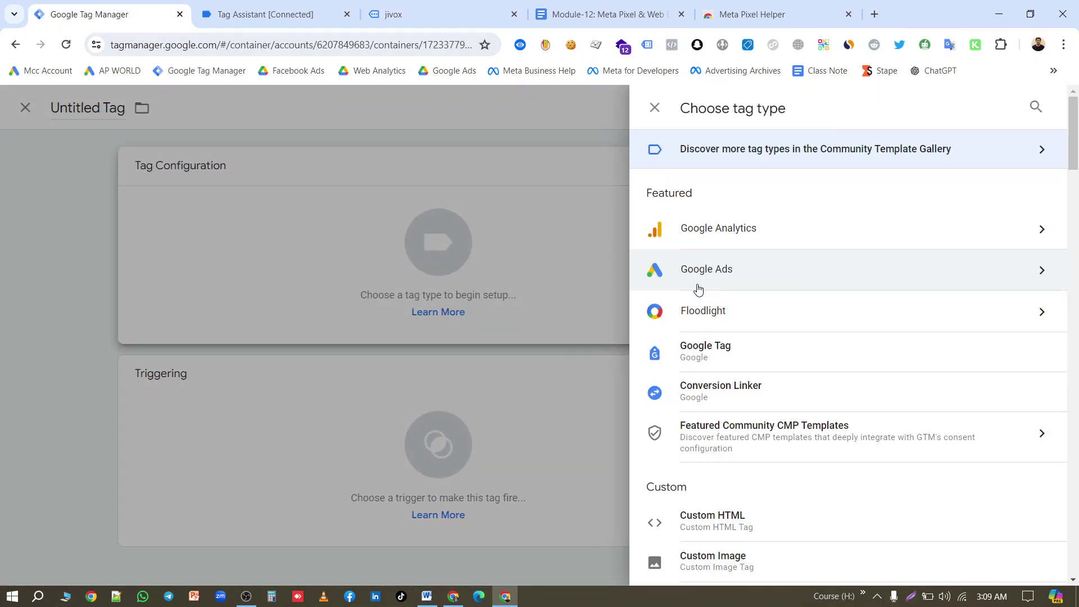
scroll(761, 387, "down", 2)
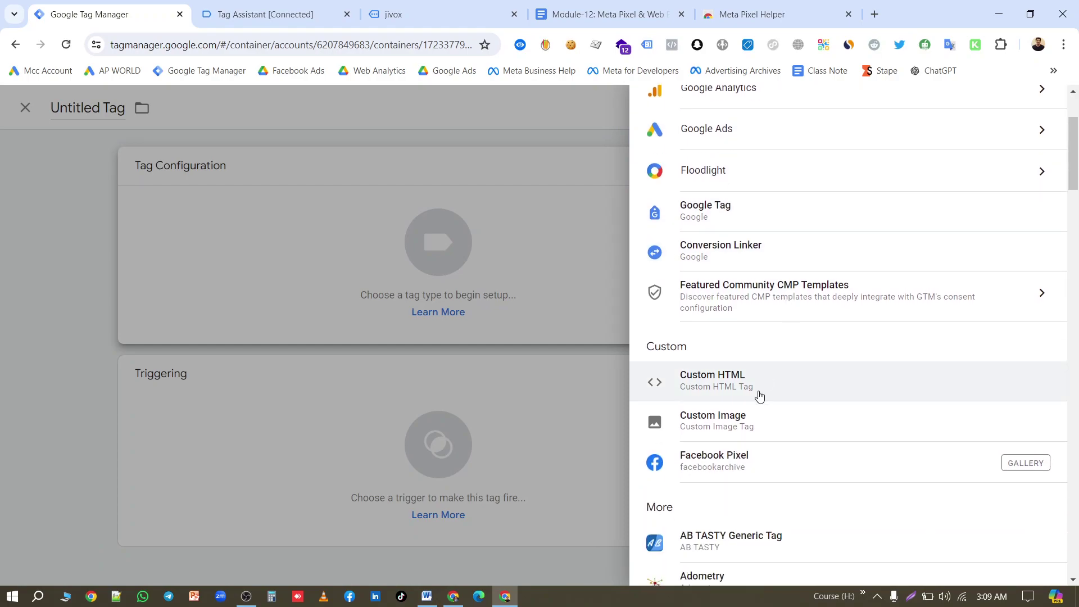
left_click(738, 461)
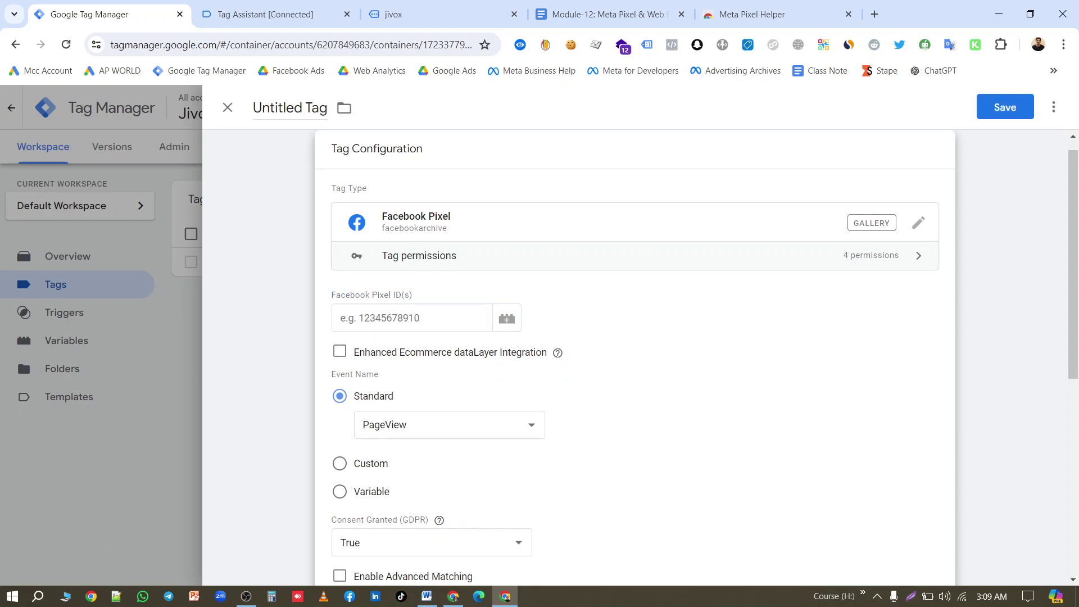
left_click(248, 597)
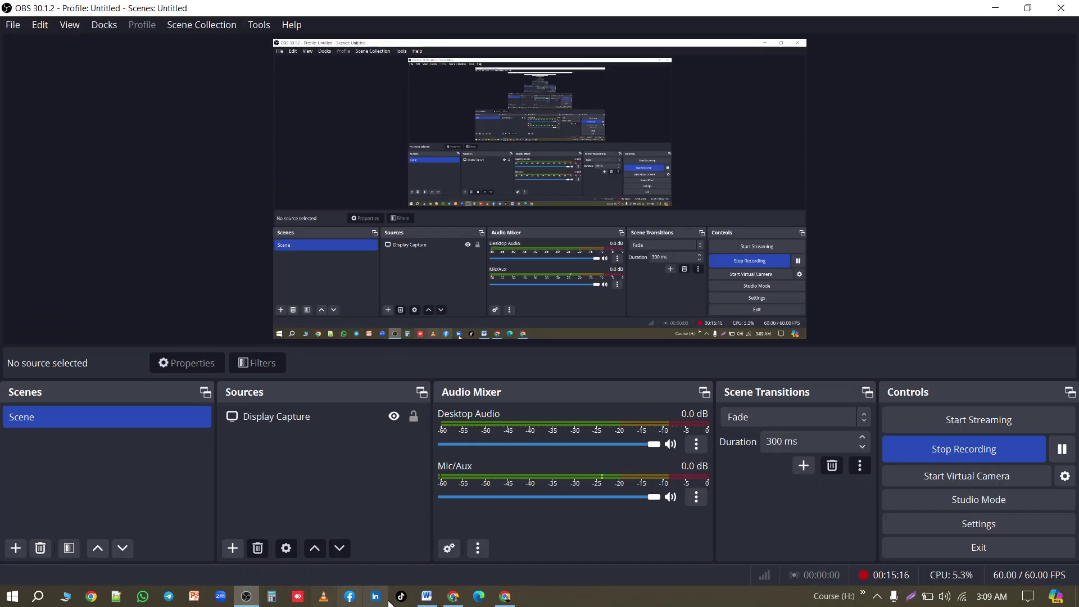
left_click(458, 596)
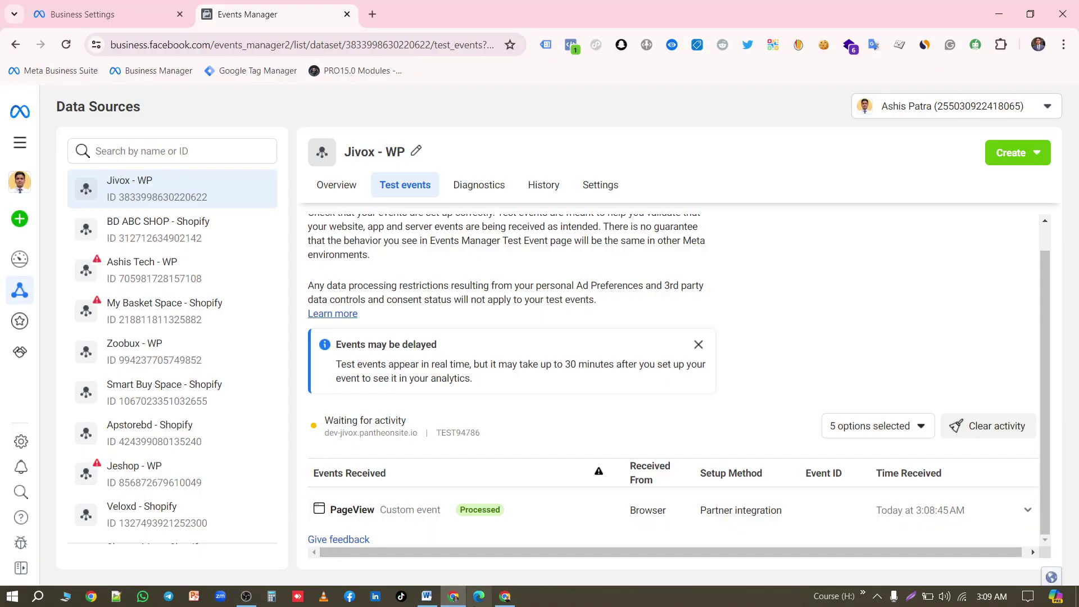
Return to the untitled tag in Google Tag Manager and set its Facebook Pixel ID to the variable {{FB - Pixel ID}}.
left_click(505, 596)
left_click(432, 316)
type("{{")
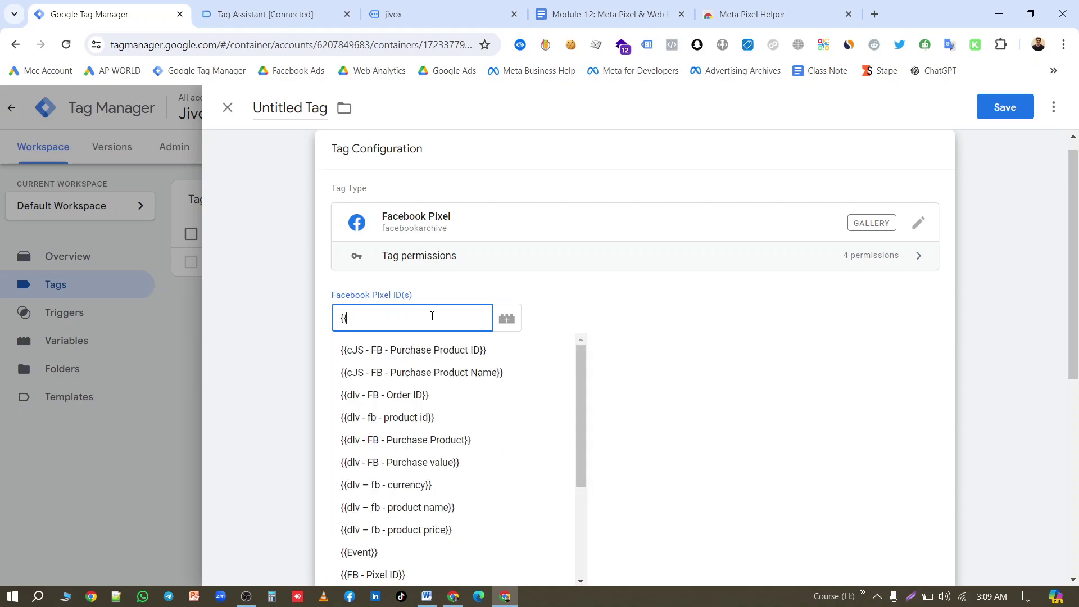
type("pi")
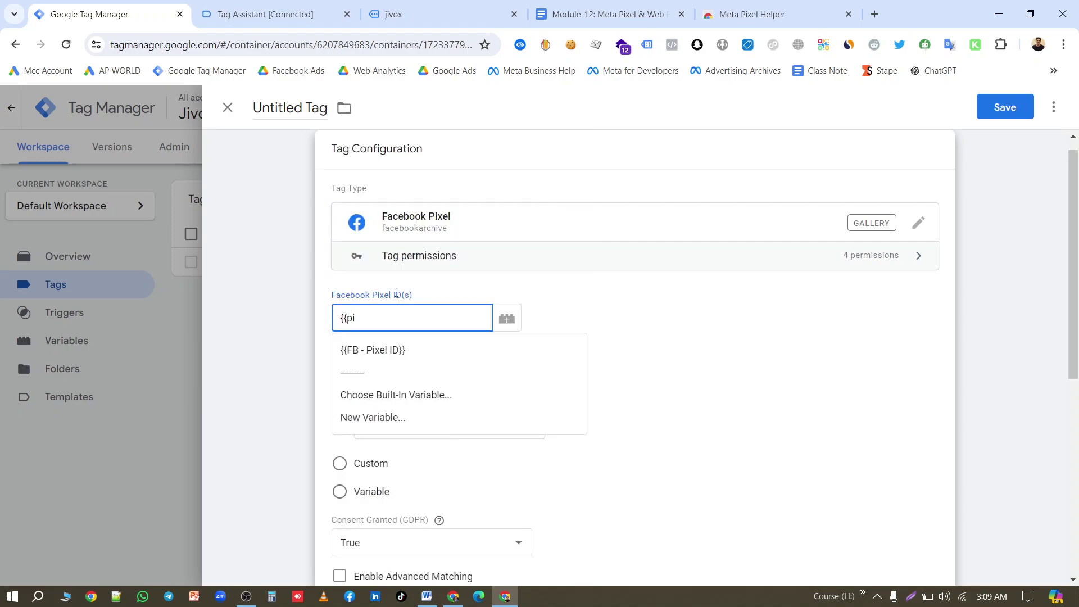
left_click(406, 350)
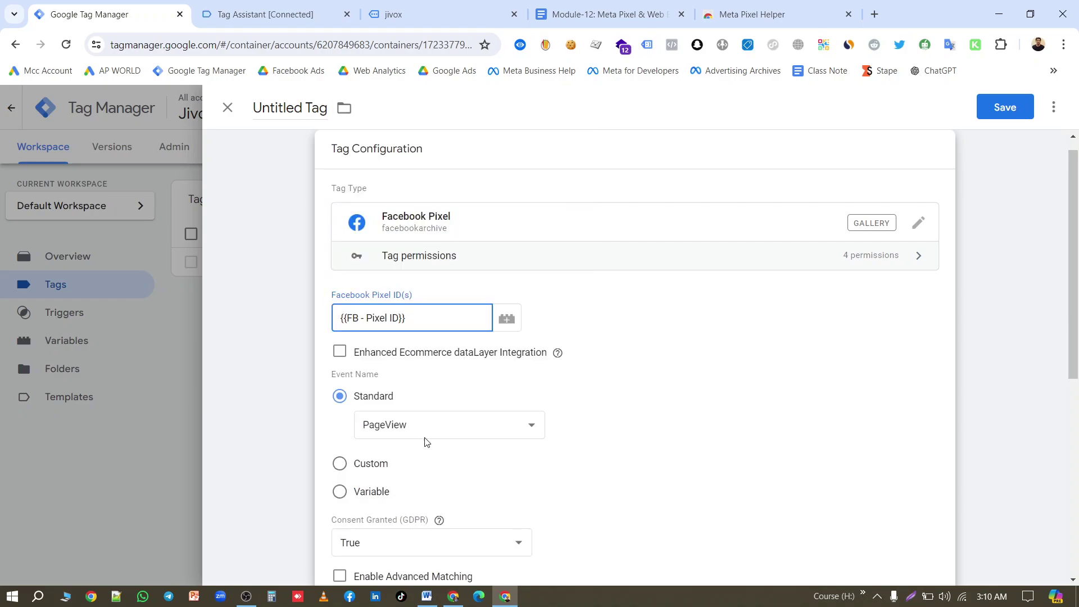
Set the tag's standard event name to ViewContent.
scroll(368, 457, "down", 1)
left_click(427, 362)
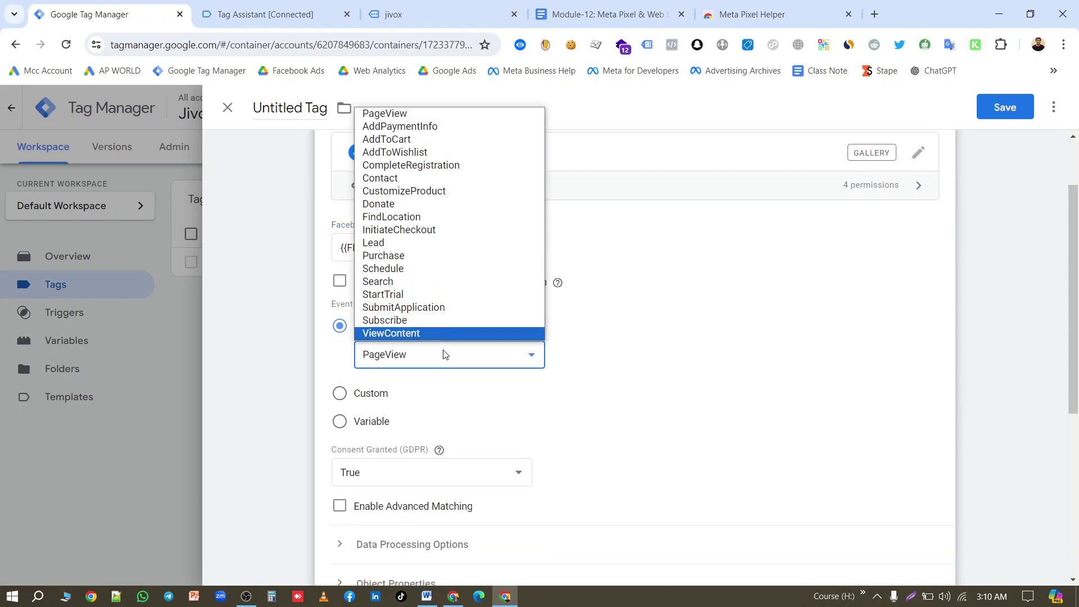
left_click(419, 334)
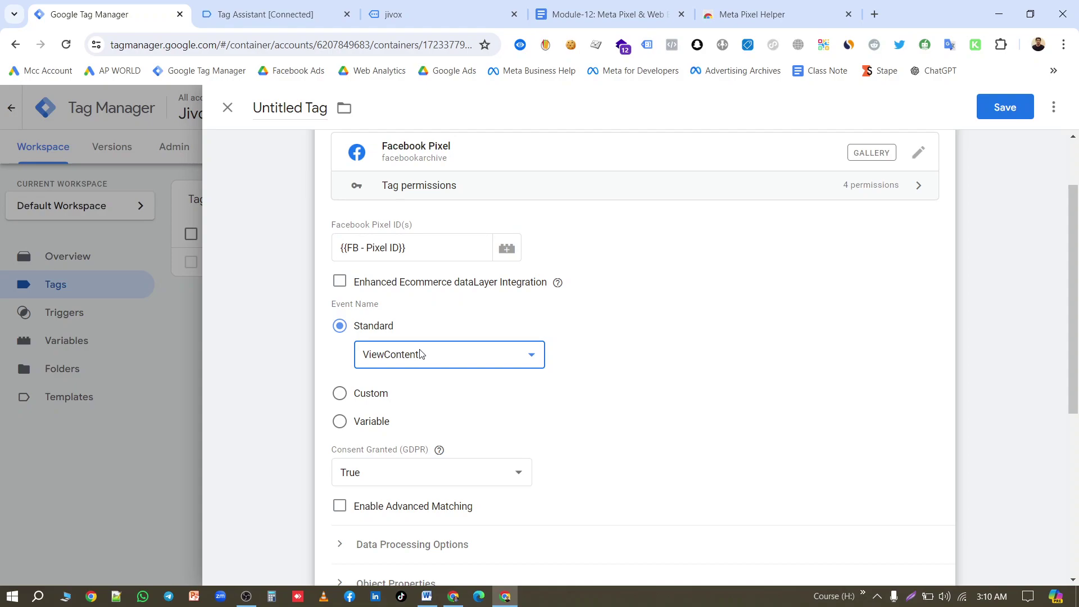
Expand the tag's Object Properties and add two empty property rows.
scroll(420, 354, "down", 4)
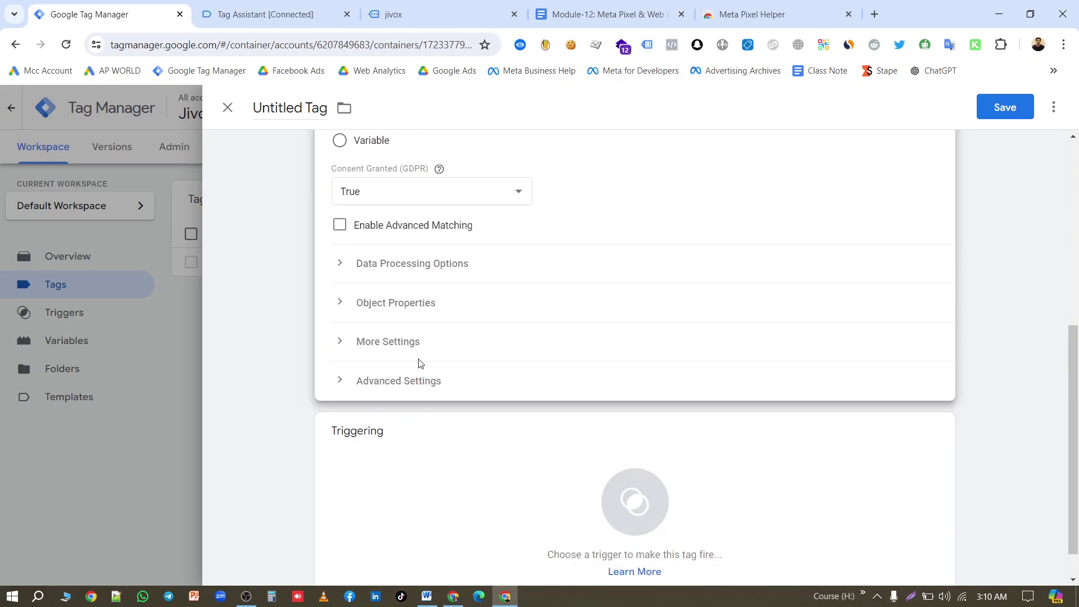
left_click(389, 307)
left_click(417, 409)
left_click(410, 450)
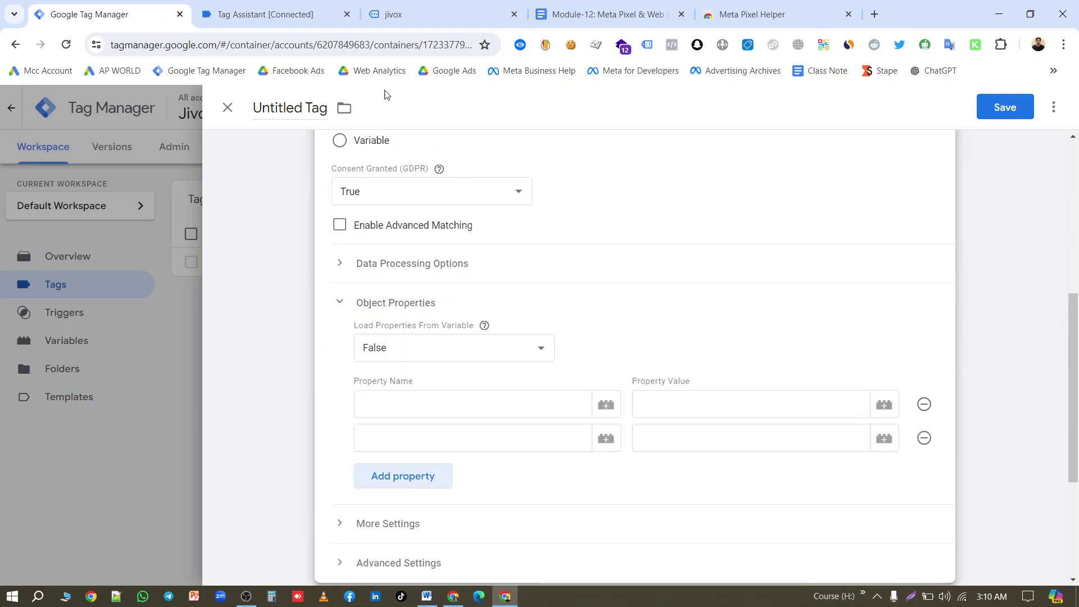
Copy the parameter name content_type from the ViewContent table in the Module-12: Meta Pixel & Web Event Tracking document.
left_click(604, 14)
scroll(472, 281, "down", 8)
scroll(472, 291, "down", 5)
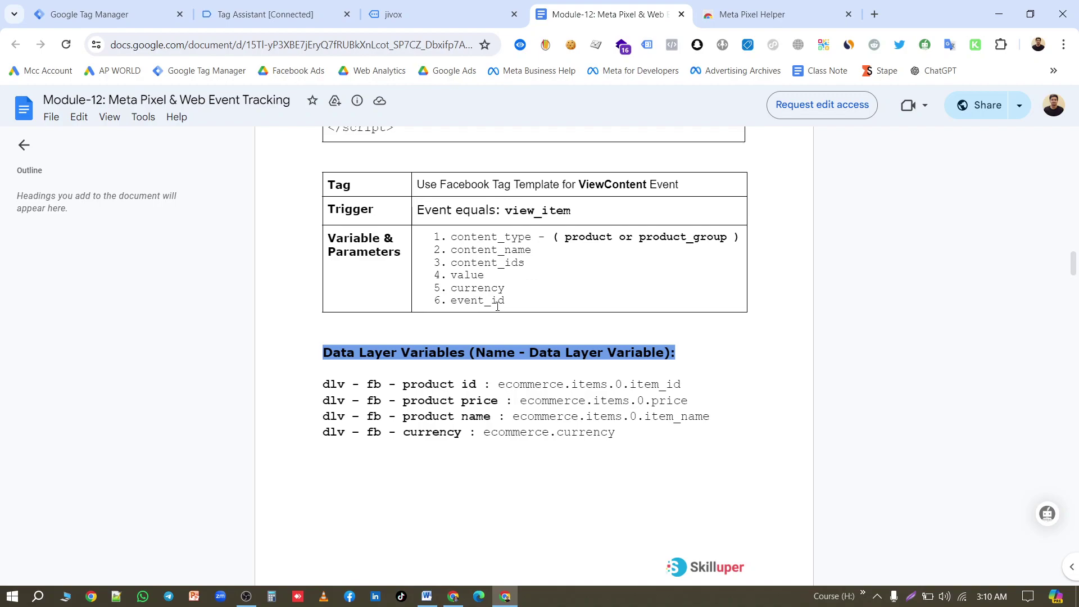
double_click(489, 236)
key("ctrl+c")
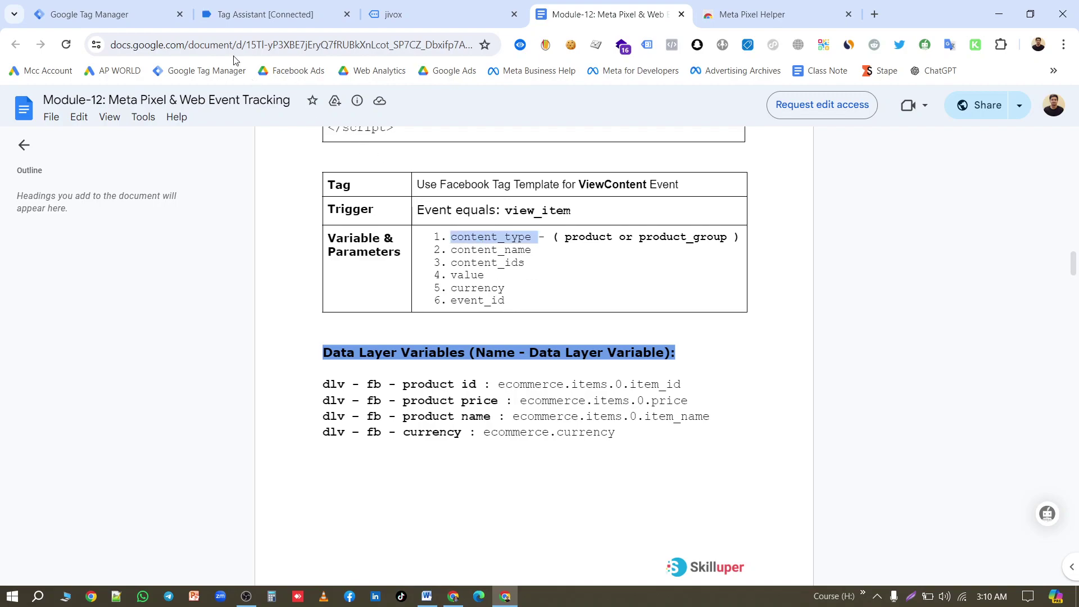
Add three more object property rows to the tag and name the first property content_type.
left_click(107, 14)
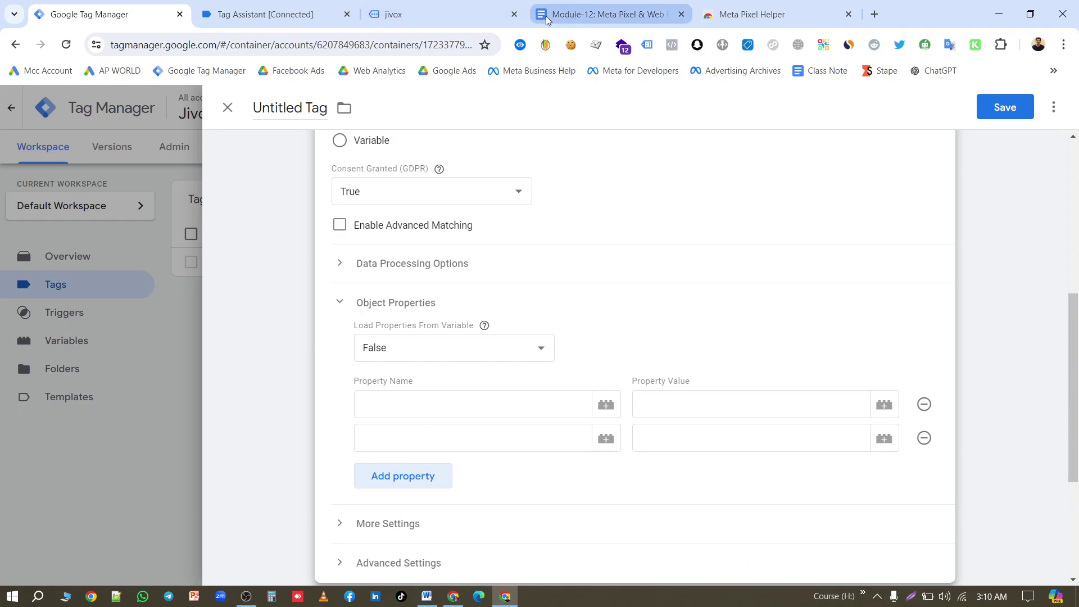
left_click(574, 14)
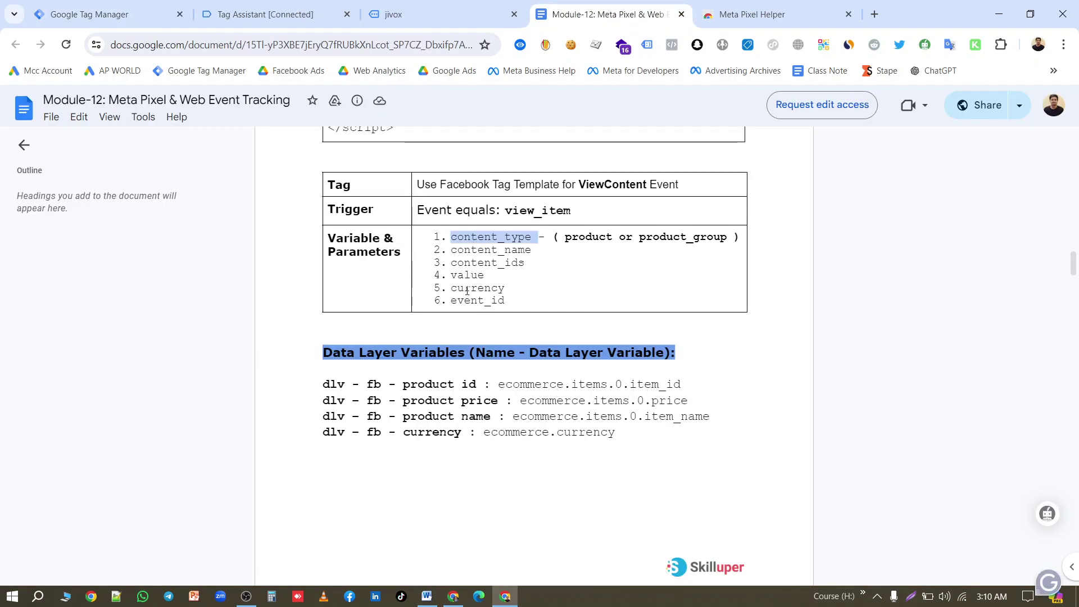
left_click(107, 15)
left_click(432, 478)
scroll(444, 385, "down", 1)
left_click(413, 440)
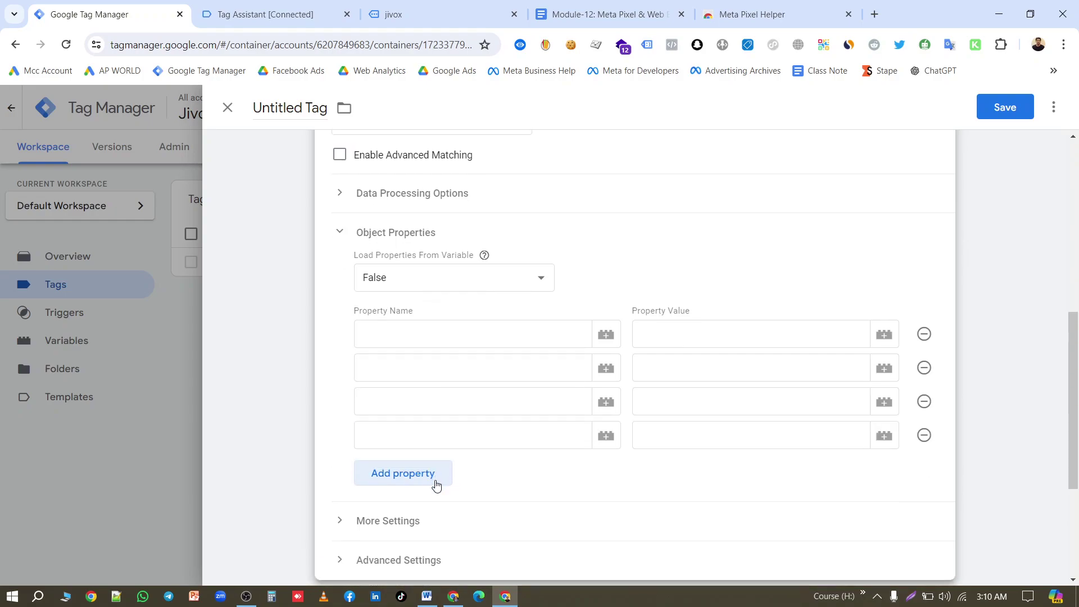
left_click(437, 484)
left_click(483, 331)
key("ctrl+v")
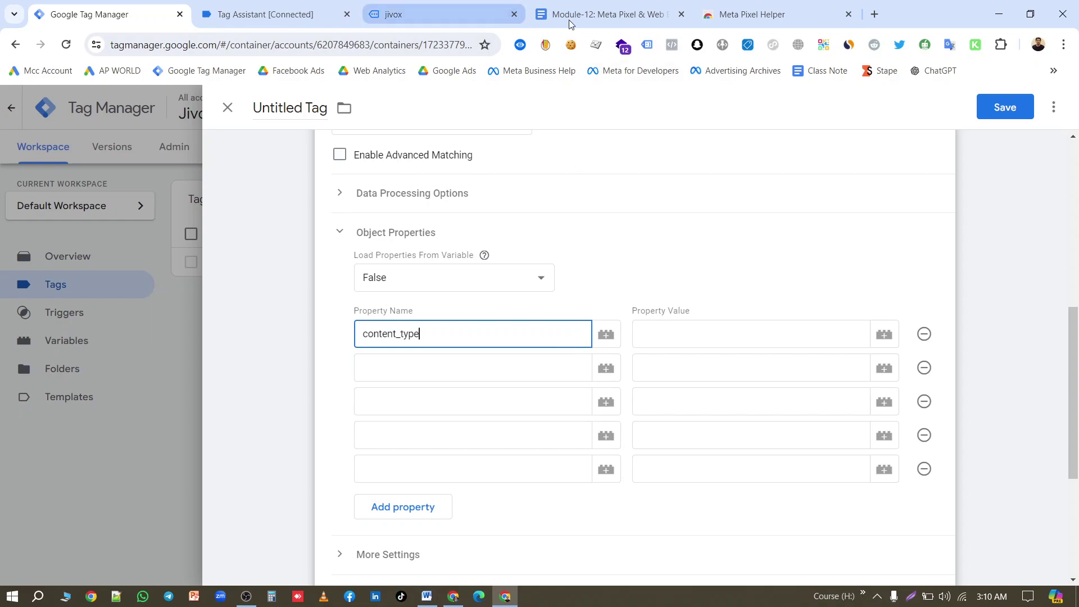
Check the content_type options in the Module-12 document against the poster products on the jivox store page.
left_click(604, 14)
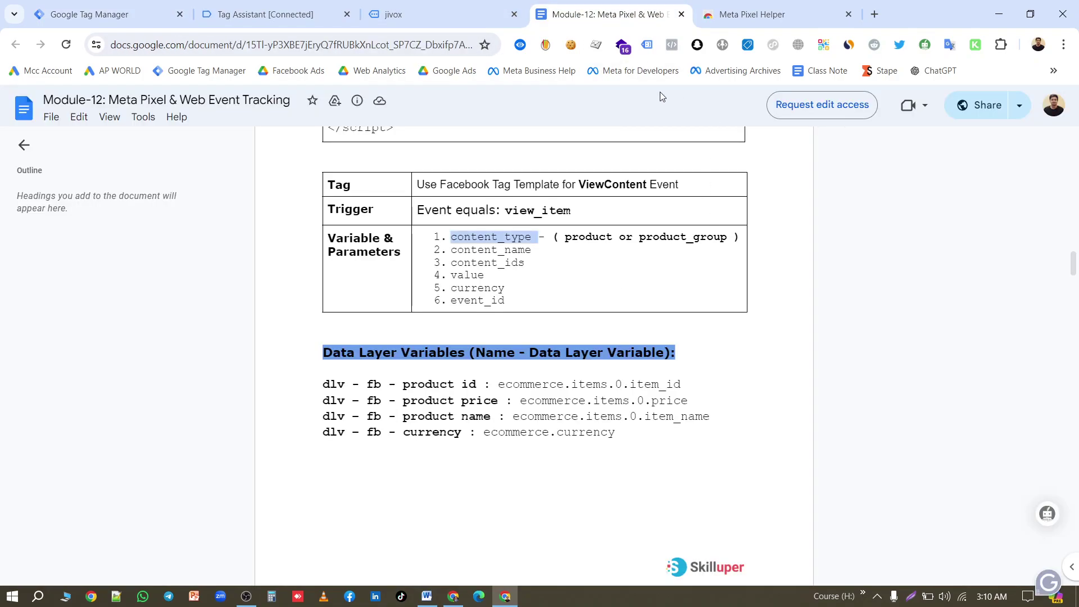
left_click(427, 14)
scroll(561, 371, "down", 10)
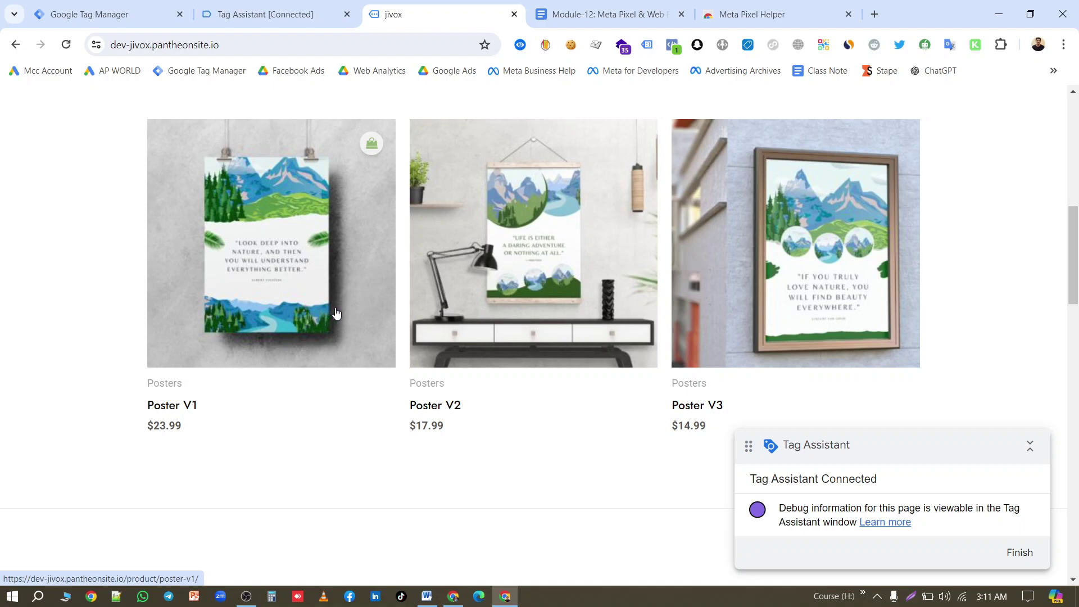
left_click(118, 25)
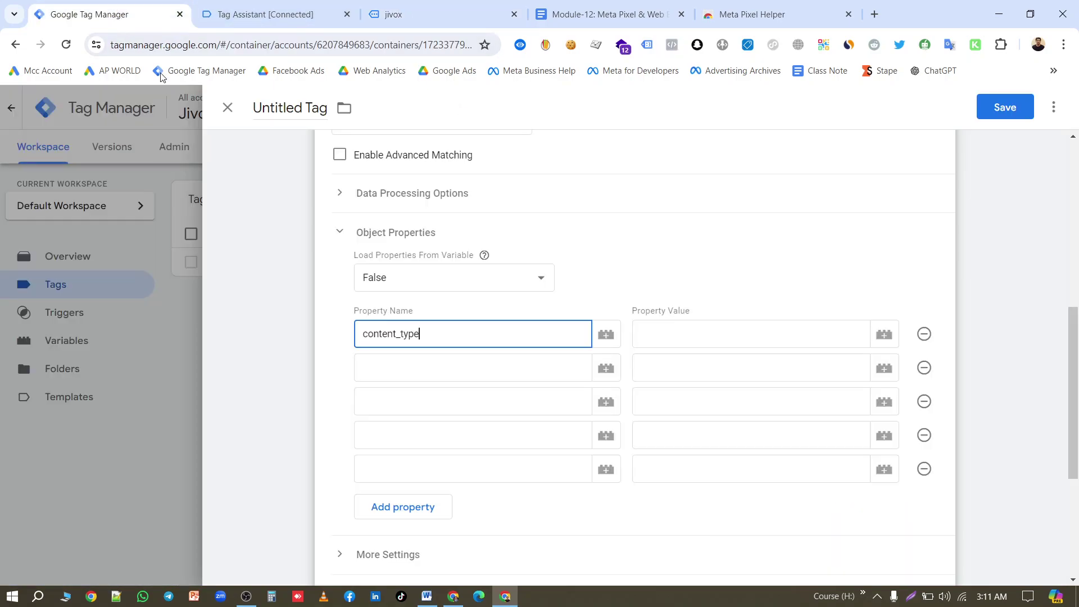
Copy the word product from the Module-12 document's ViewContent table and enter it as the content_type property value in the tag.
left_click(697, 334)
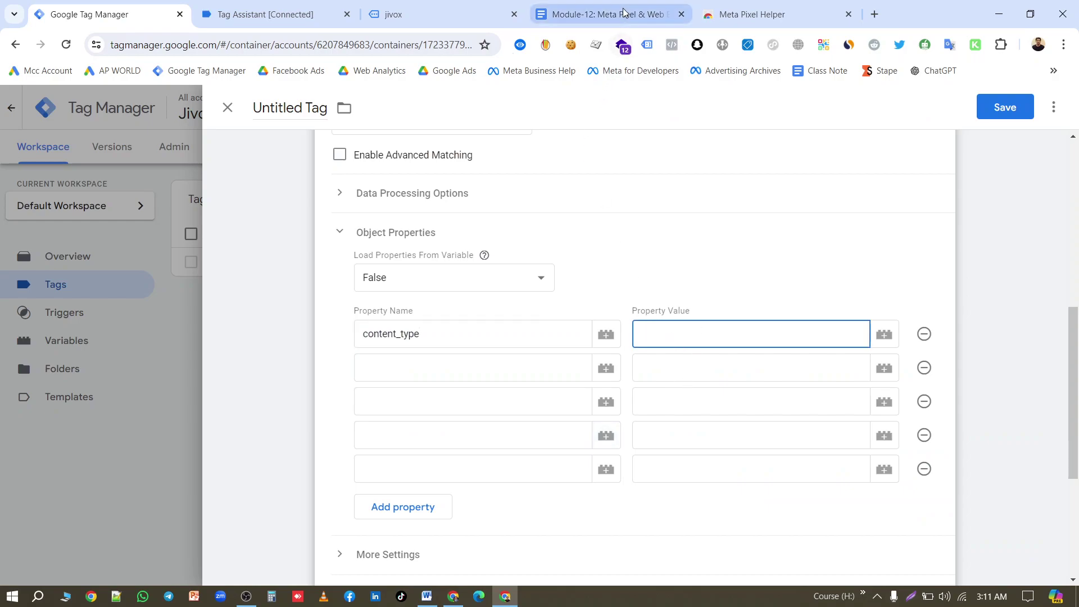
left_click(623, 12)
left_click(404, 14)
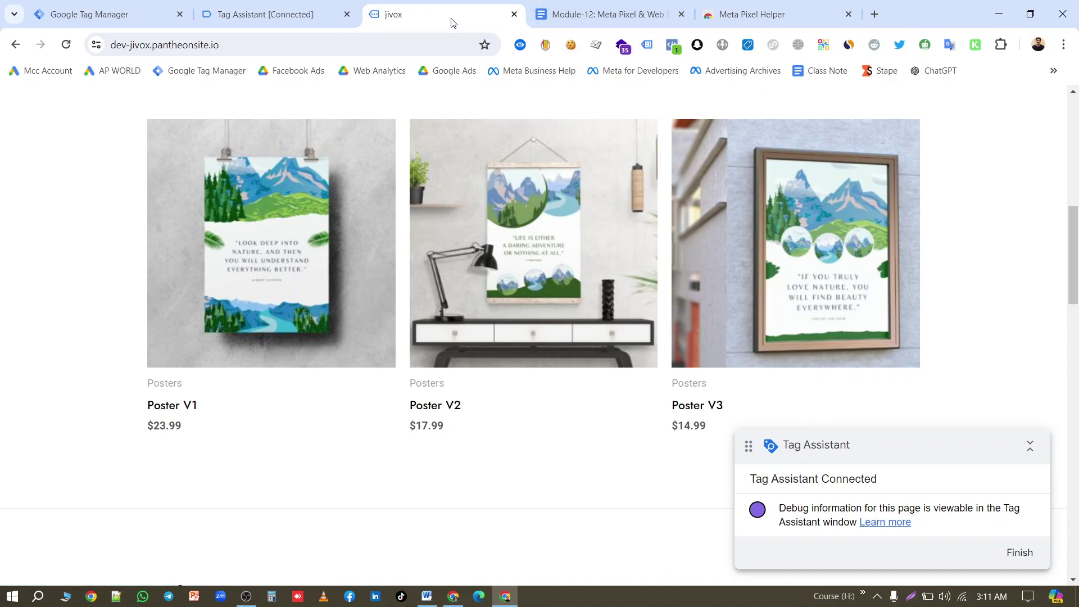
left_click(589, 17)
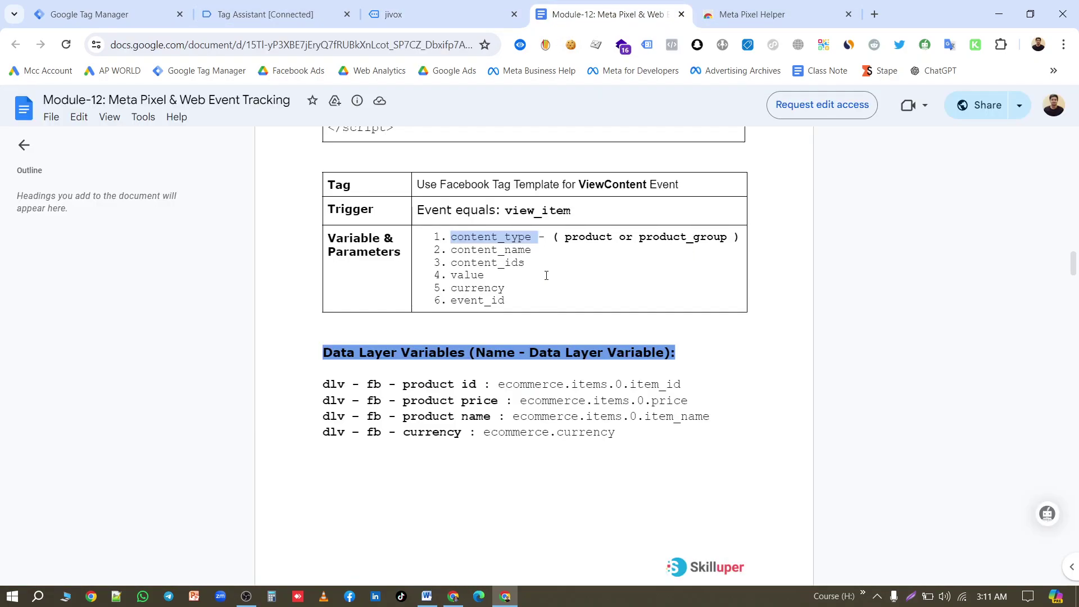
double_click(586, 236)
key("ctrl+c")
key("ctrl+1")
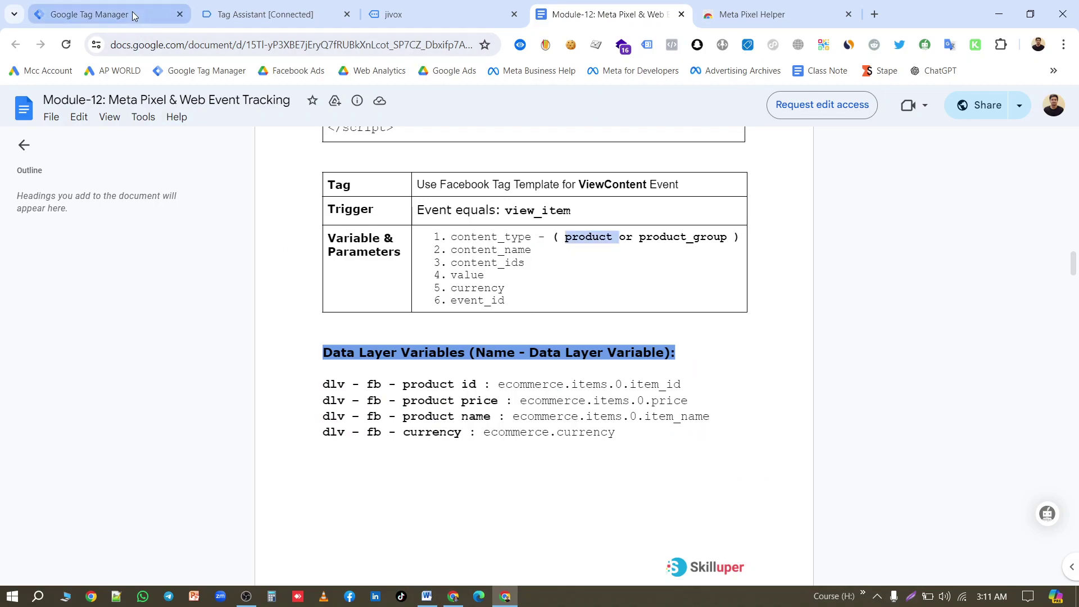
key("ctrl+v")
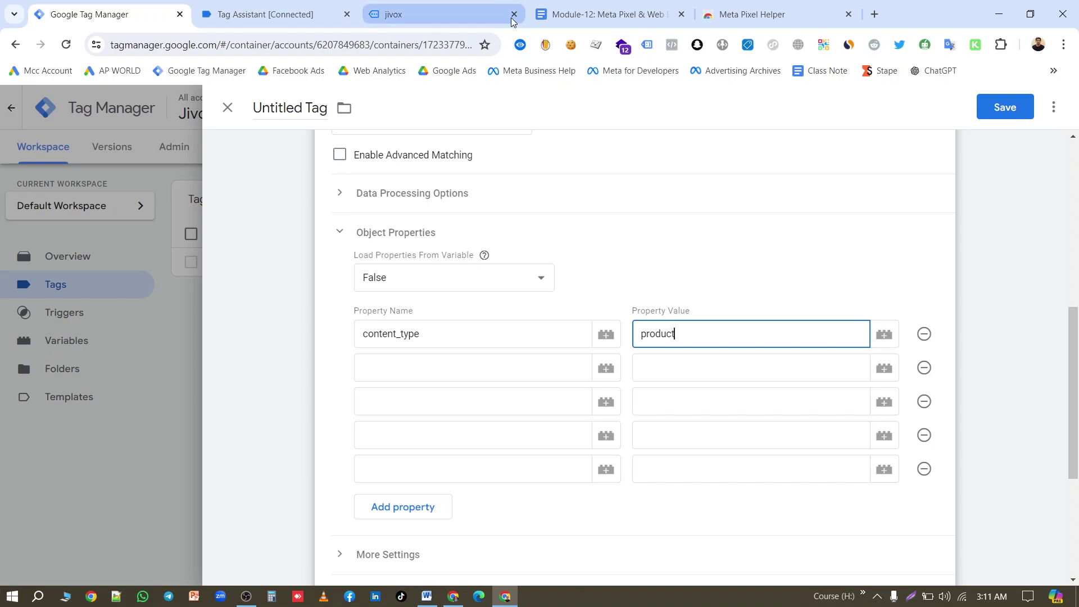
Copy the parameter name content_name from the Module-12 document and use it as the tag's second property name.
left_click(608, 14)
left_click(475, 246)
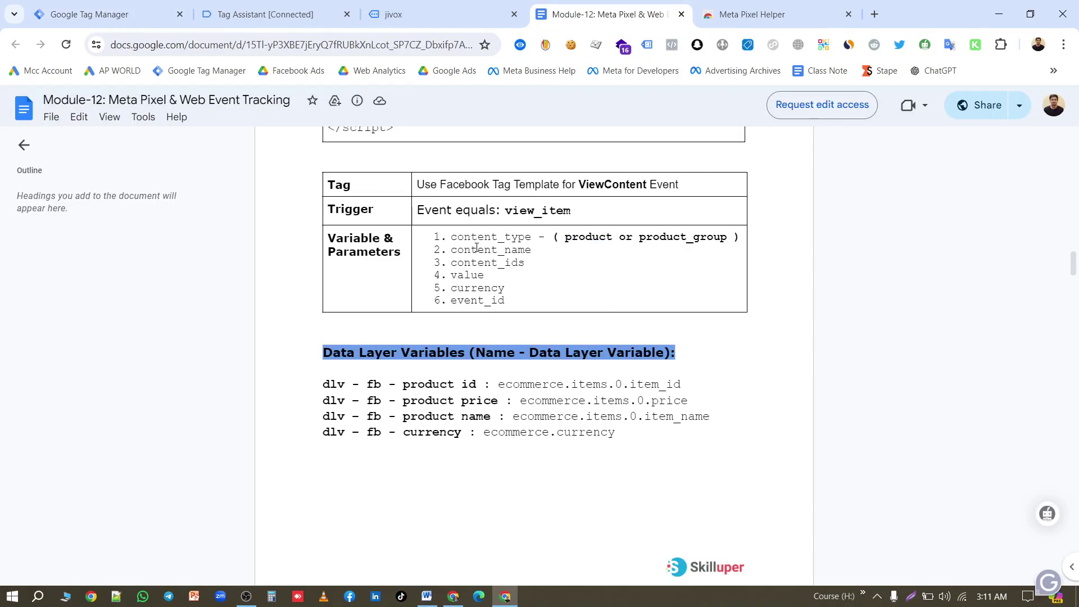
double_click(474, 252)
key("ctrl+c")
left_click(106, 14)
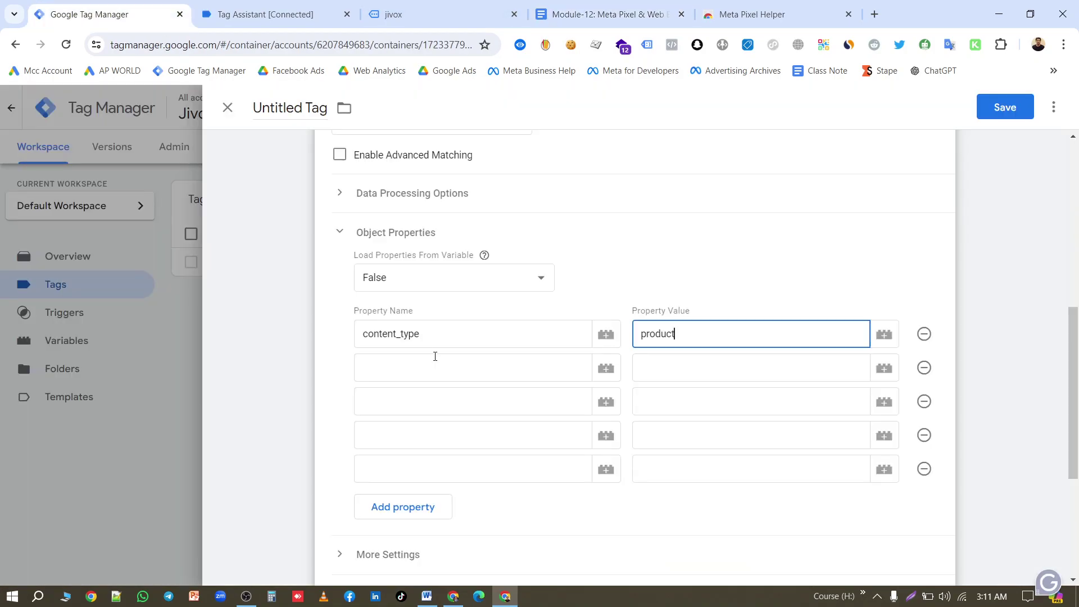
left_click(436, 366)
key("ctrl+v")
Name the third object property content_ids, copying the parameter name from the Module-12 document.
left_click(609, 14)
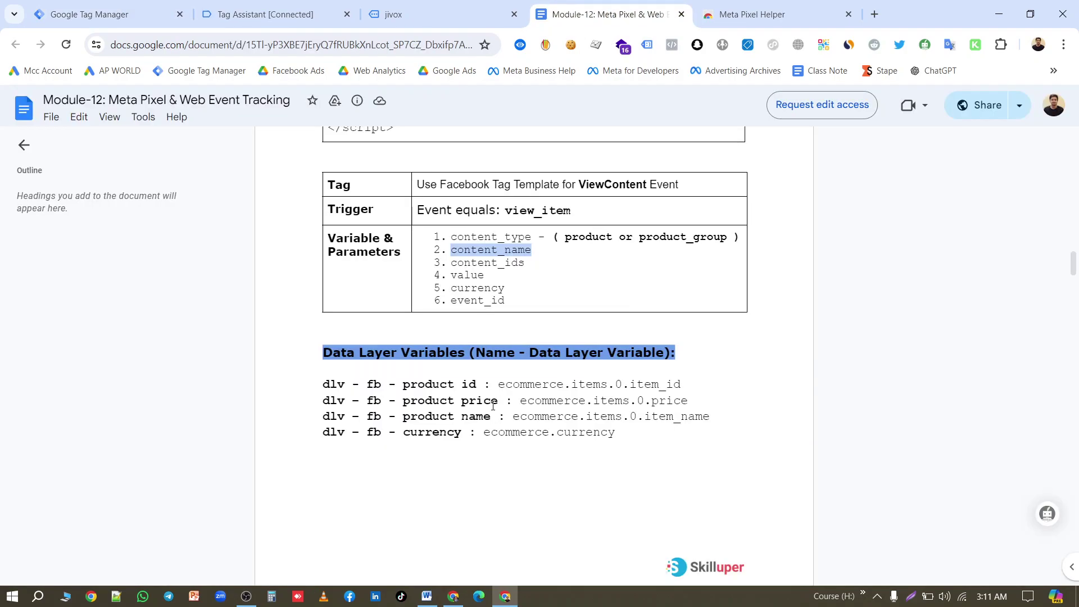
double_click(510, 262)
key("ctrl+c")
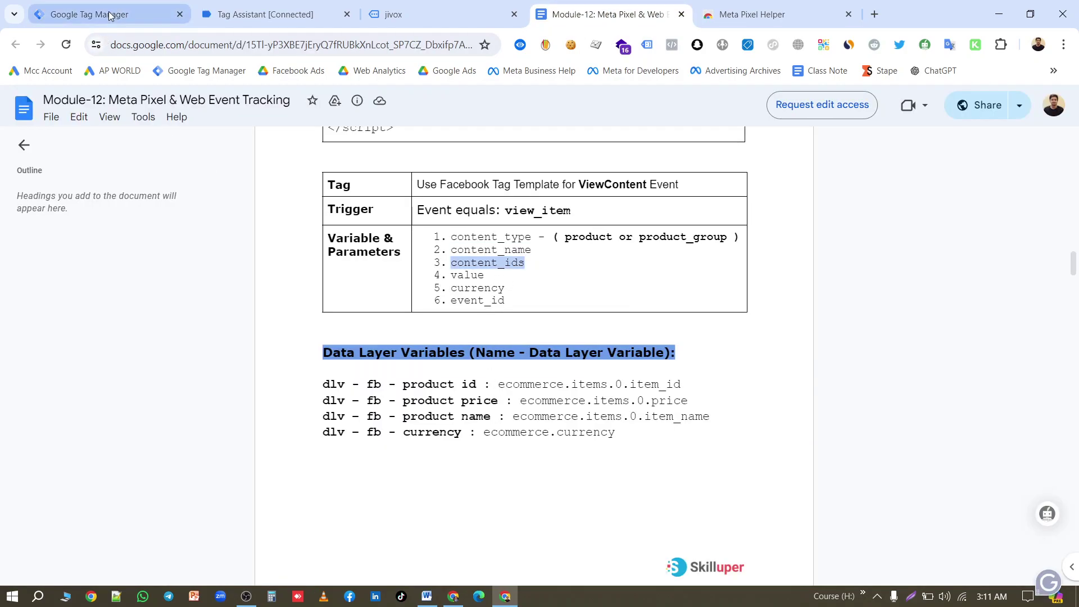
left_click(107, 14)
left_click(392, 409)
key("ctrl+v")
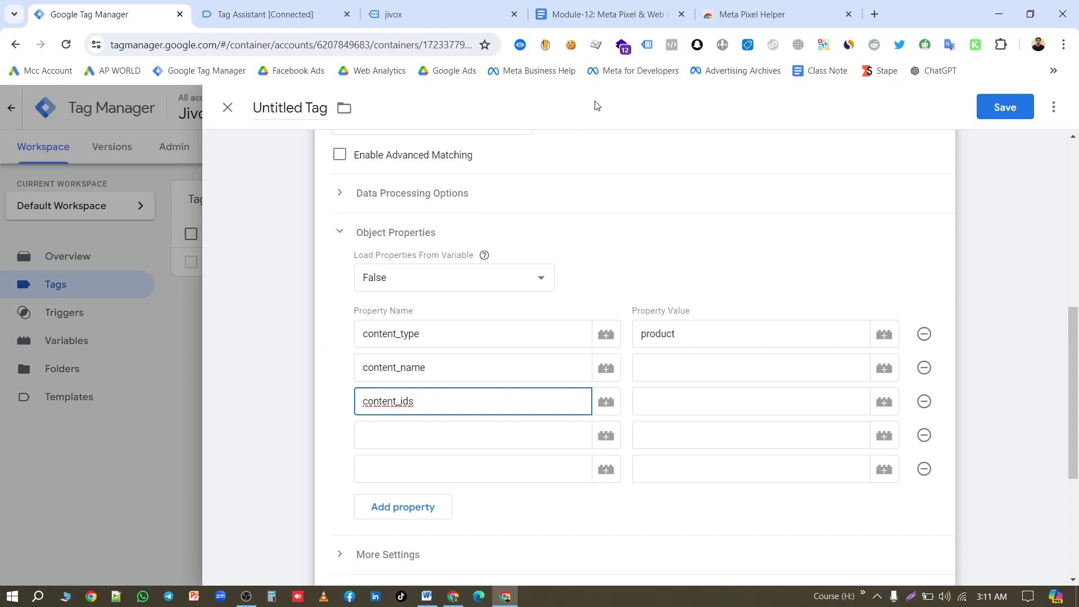
Name the fourth object property value, copying the parameter name from the Module-12 document's ViewContent table.
left_click(591, 14)
double_click(474, 275)
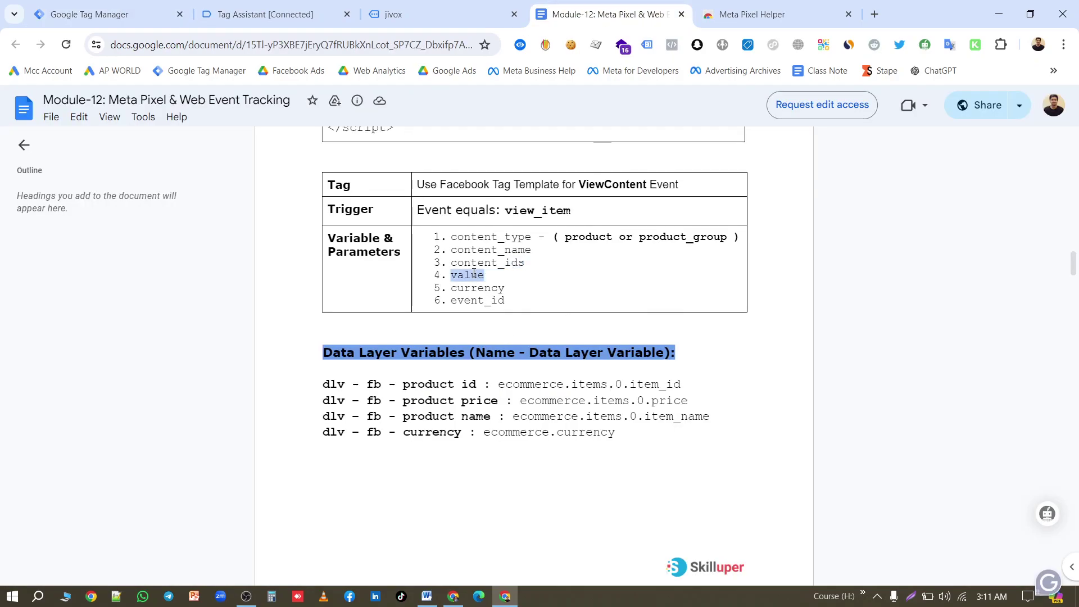
key("ctrl+c")
left_click(107, 14)
left_click(462, 433)
key("ctrl+v")
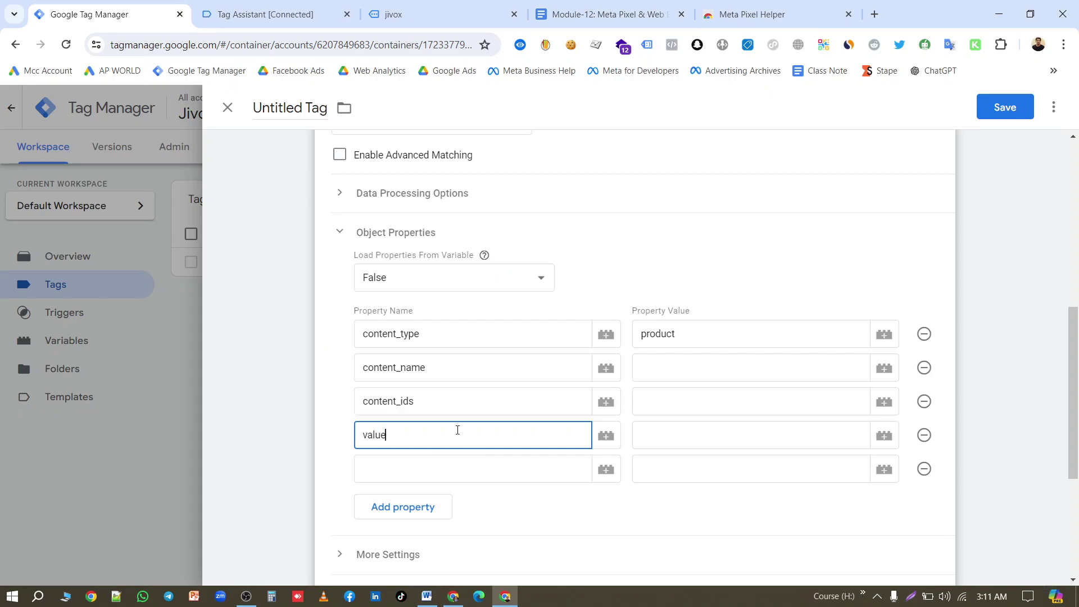
Name the fifth object property currency, copying the parameter name from the Module-12 document.
left_click(591, 14)
double_click(494, 288)
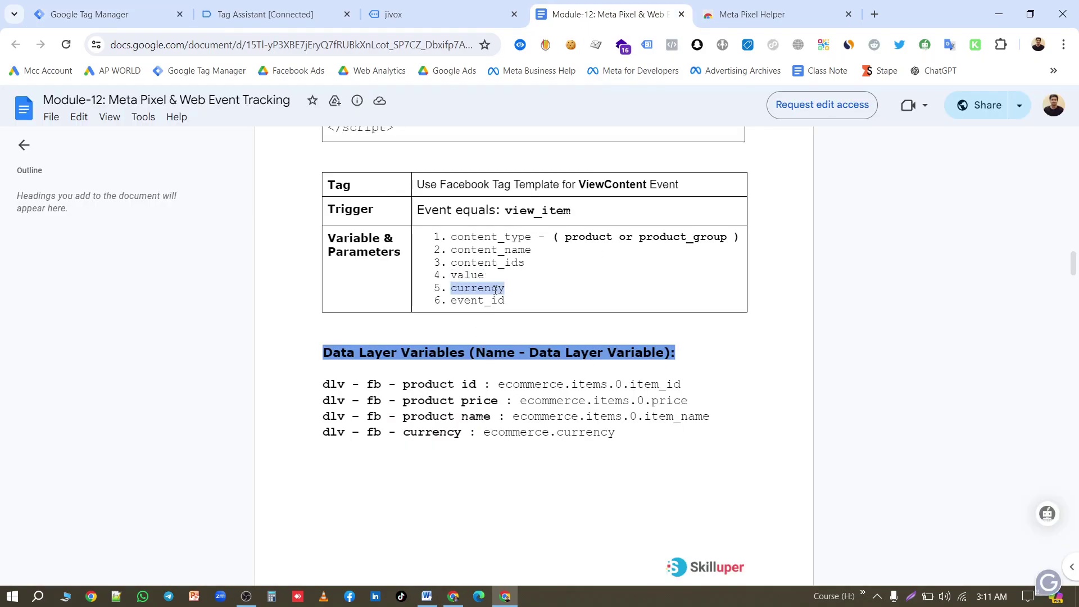
key("ctrl+c")
left_click(107, 14)
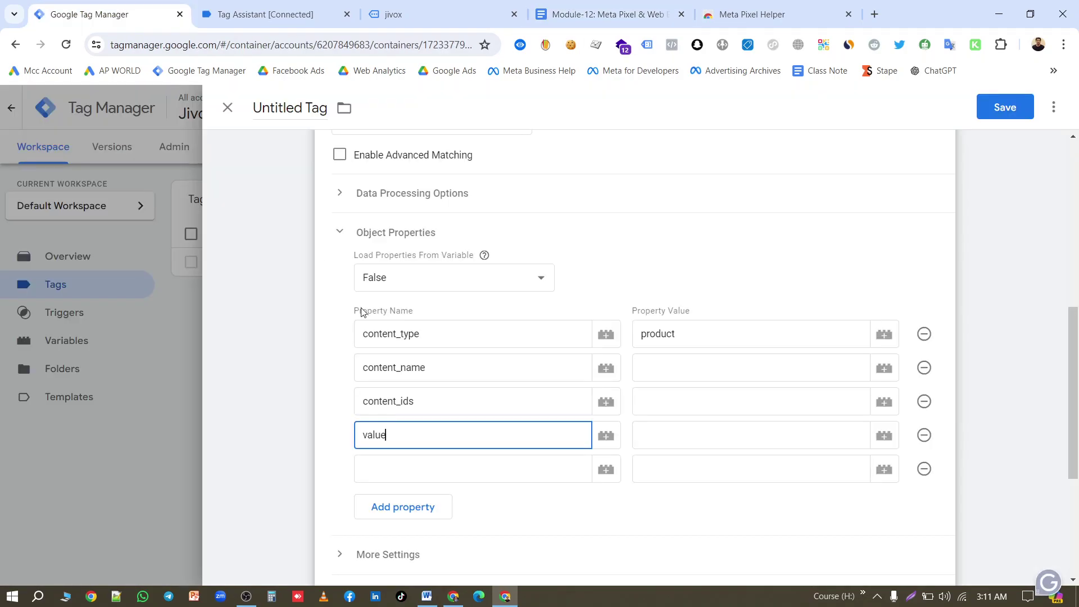
left_click(426, 470)
key("ctrl+v")
Set the content_name property value to the variable {{dlv – fb - product name}}, copying its name from the Module-12 document.
left_click(706, 379)
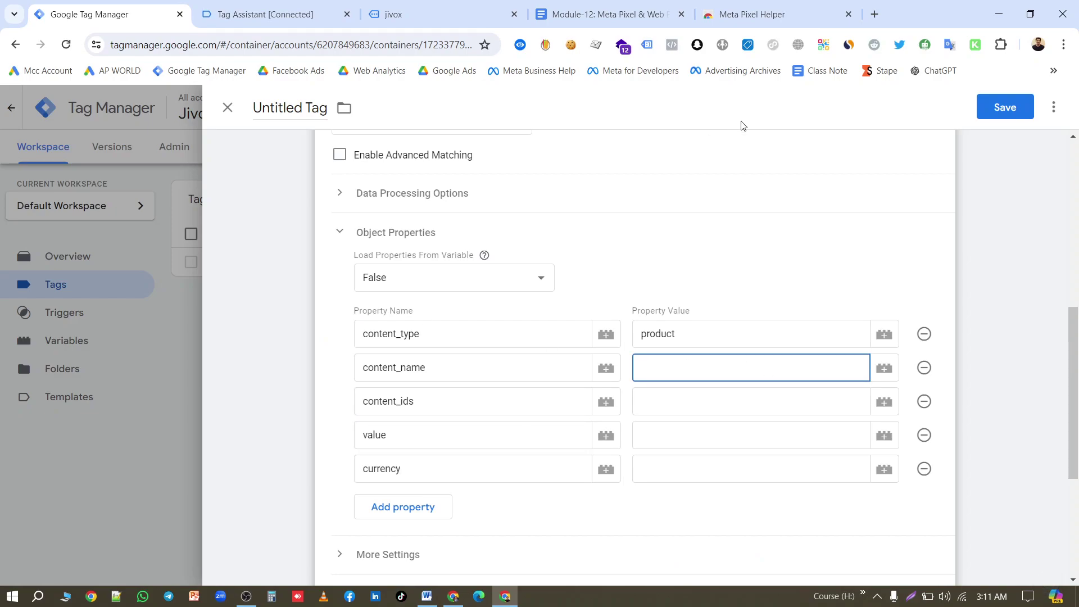
left_click(599, 14)
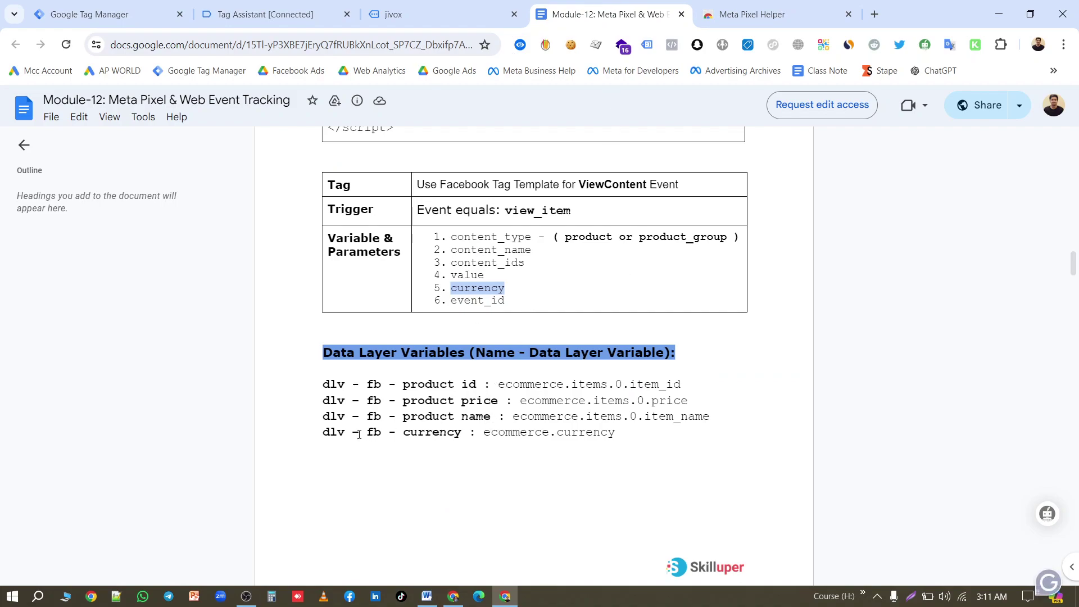
left_click_drag(498, 417, 323, 417)
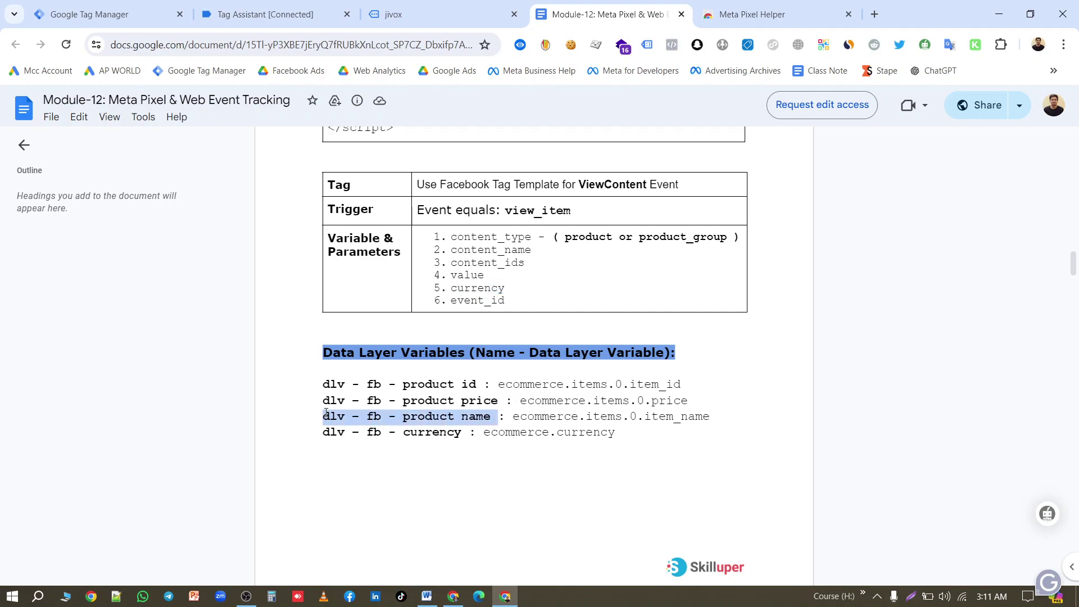
left_click(133, 19)
type("{{")
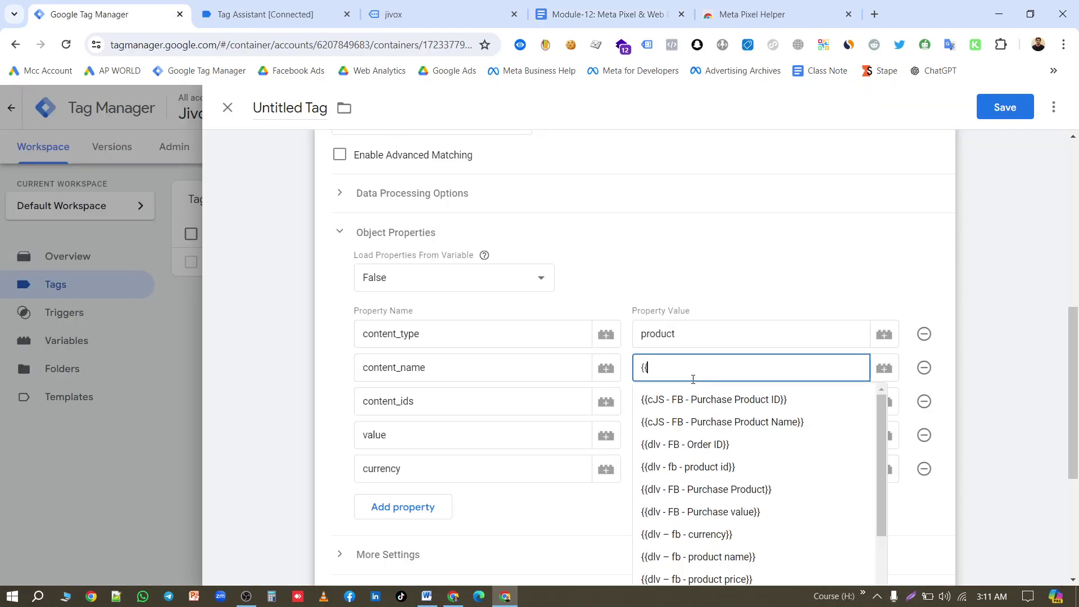
key("ctrl+v")
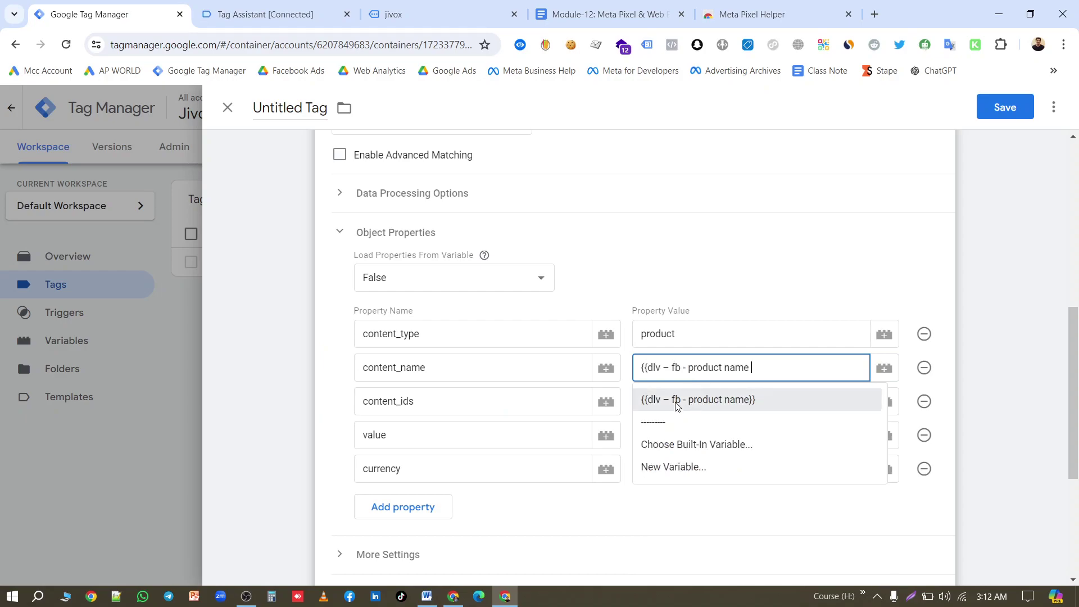
left_click(697, 399)
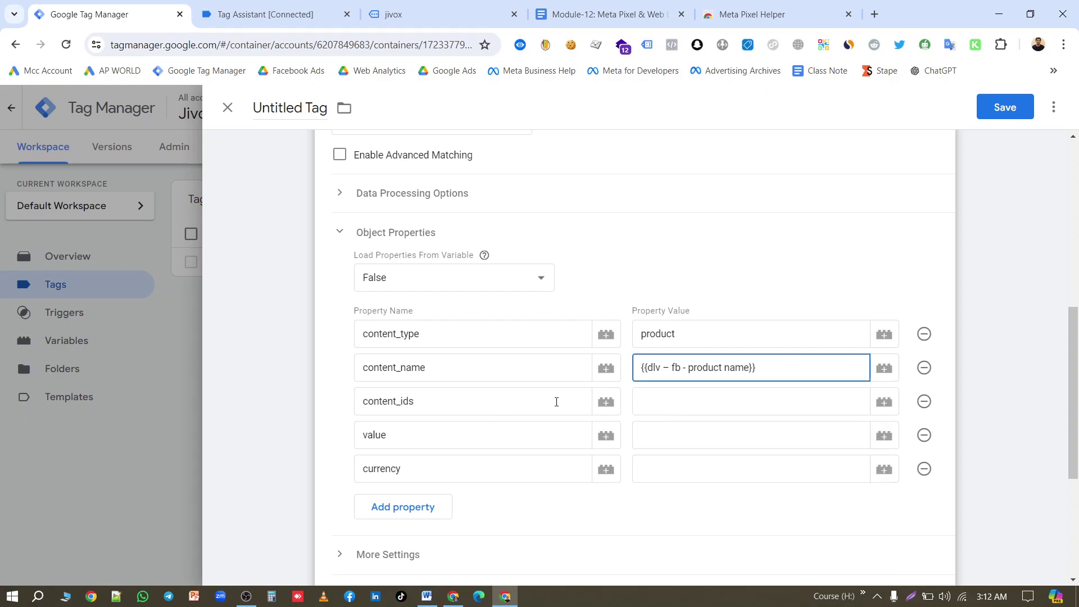
Copy the variable name dlv - fb - product id from the Module-12 document into the content_ids property value after opening braces.
left_click(607, 14)
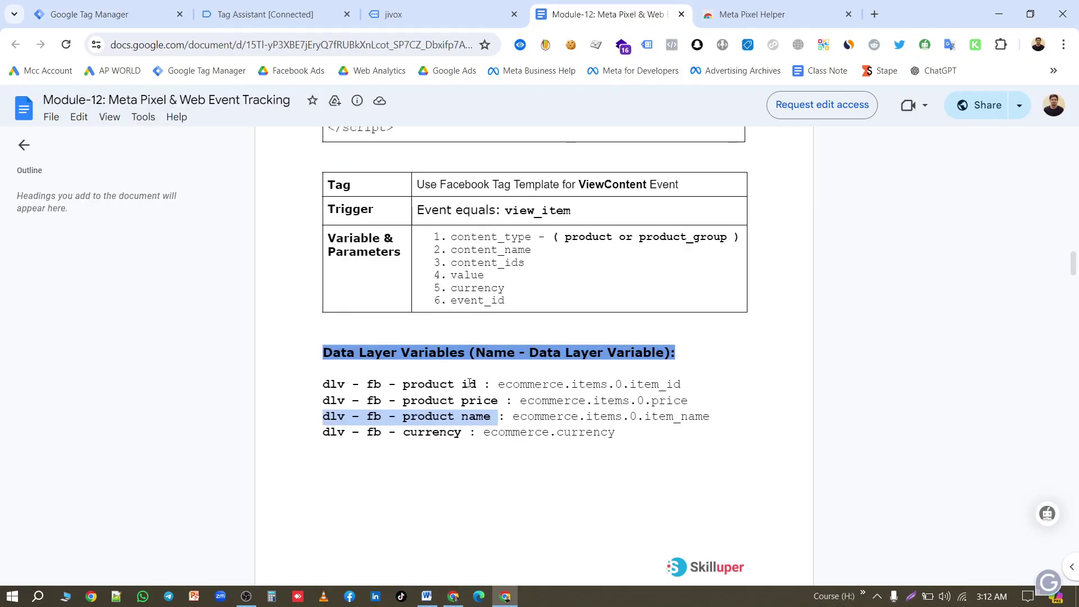
left_click_drag(477, 384, 348, 375)
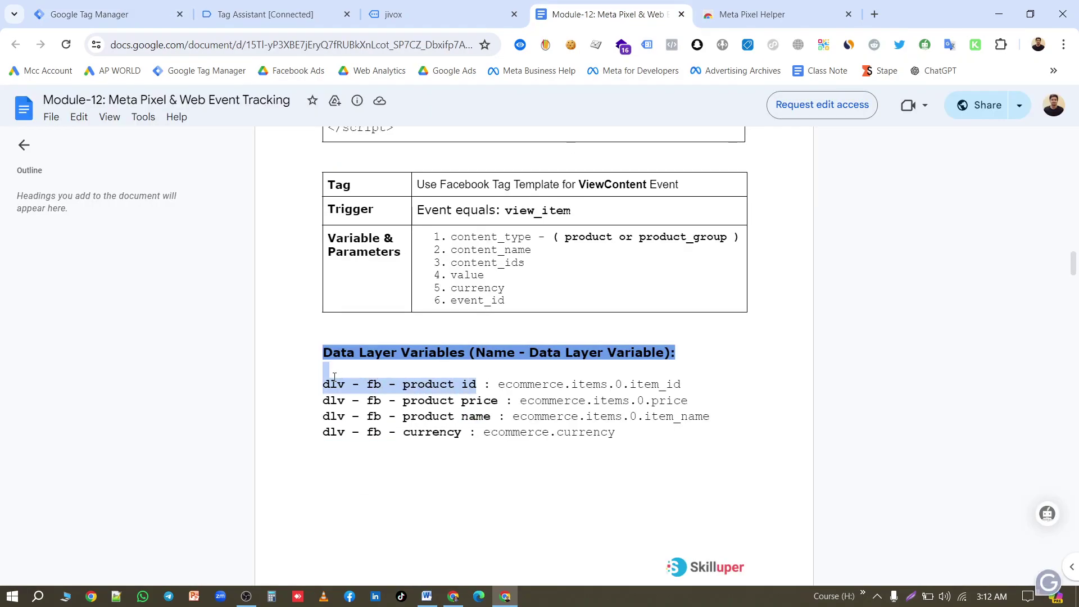
left_click(82, 9)
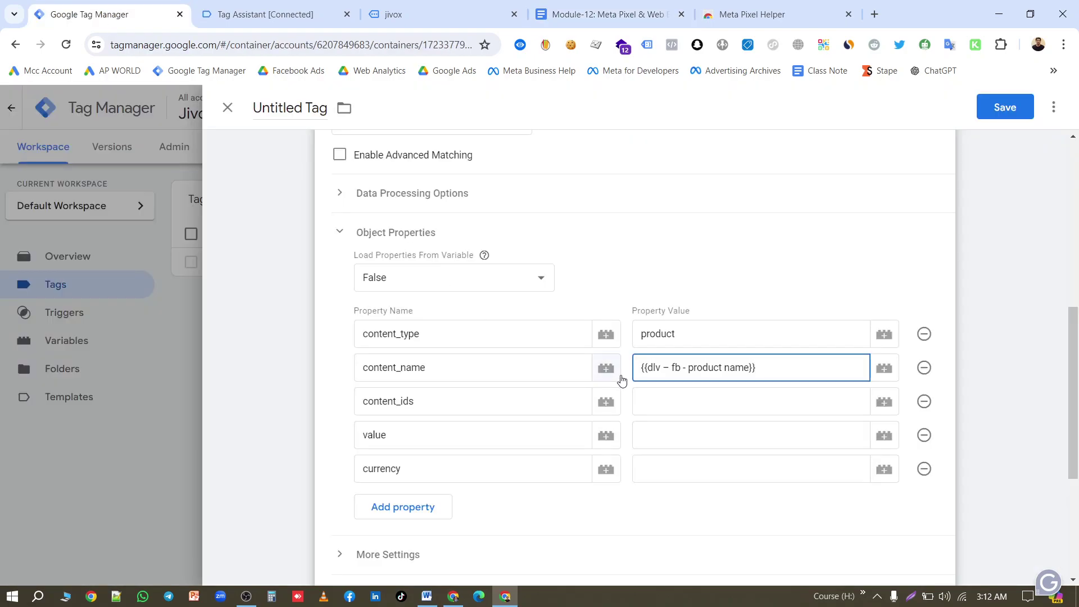
left_click(649, 400)
type("{{")
key("ctrl+v")
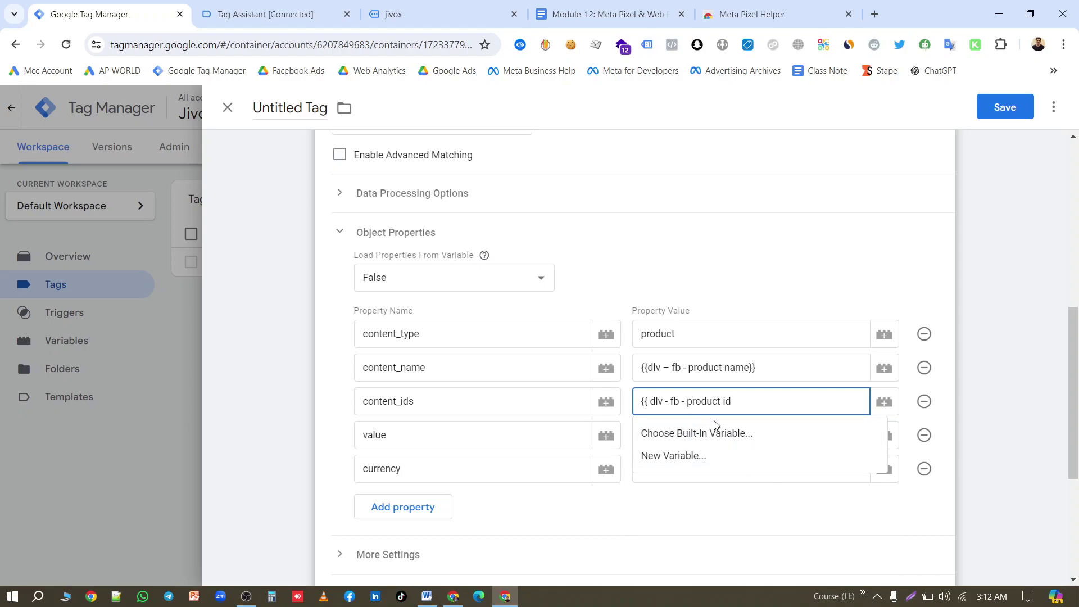
Copy the variable name dlv – fb - product price from the document, and complete the content_ids value as {{dlv - fb - product id}}.
left_click(624, 8)
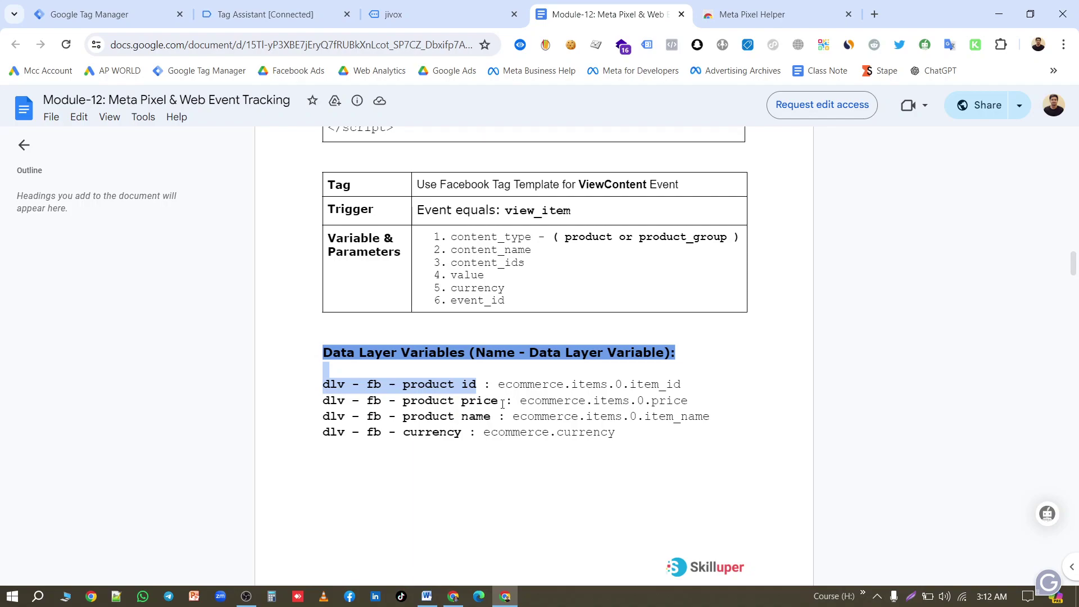
left_click_drag(497, 400, 326, 406)
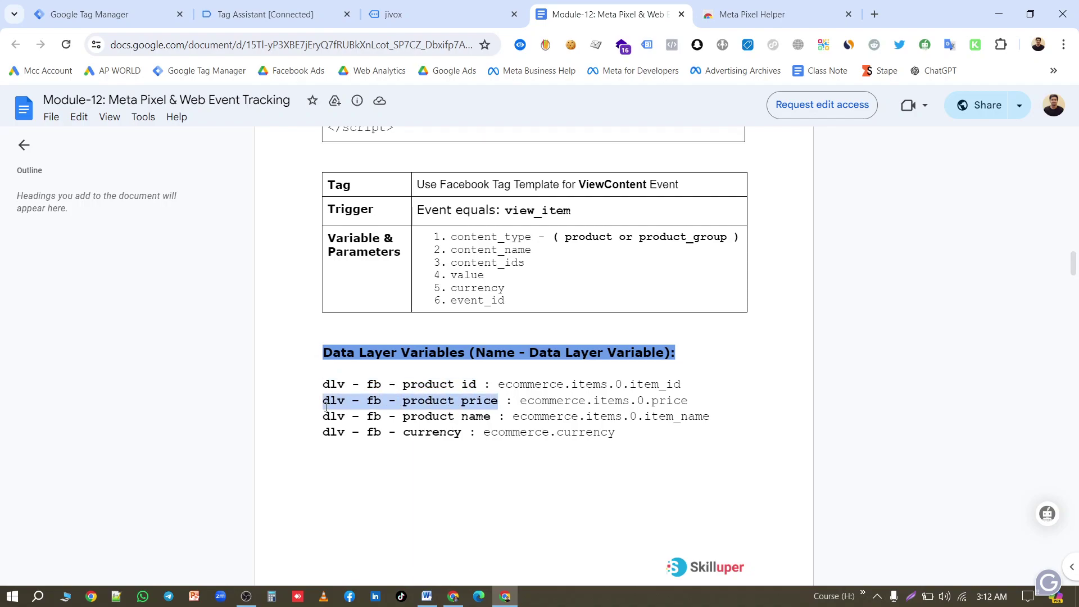
left_click(85, 14)
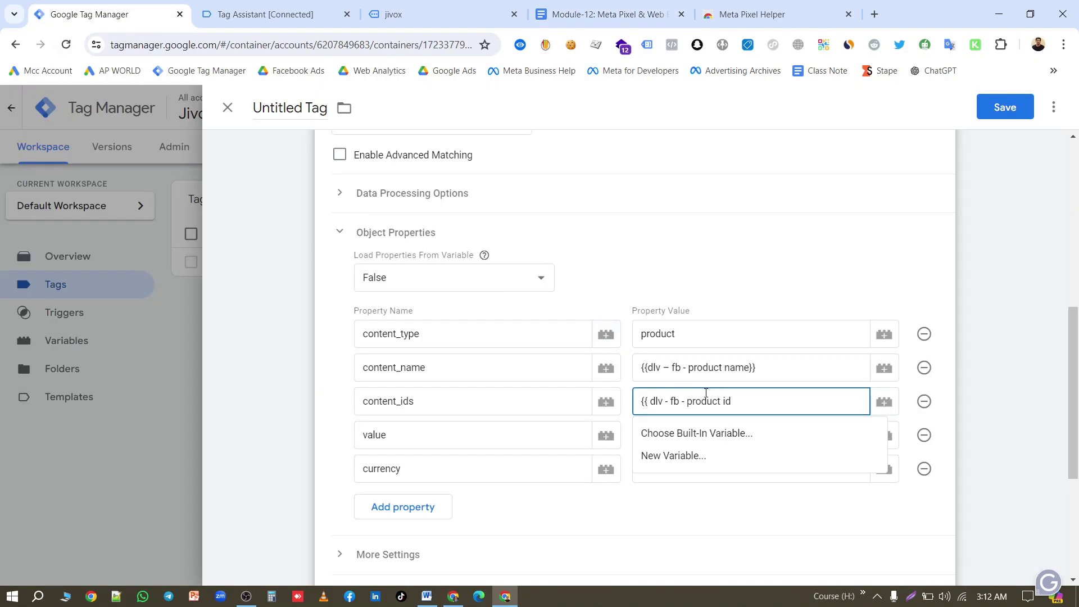
left_click_drag(736, 401, 650, 400)
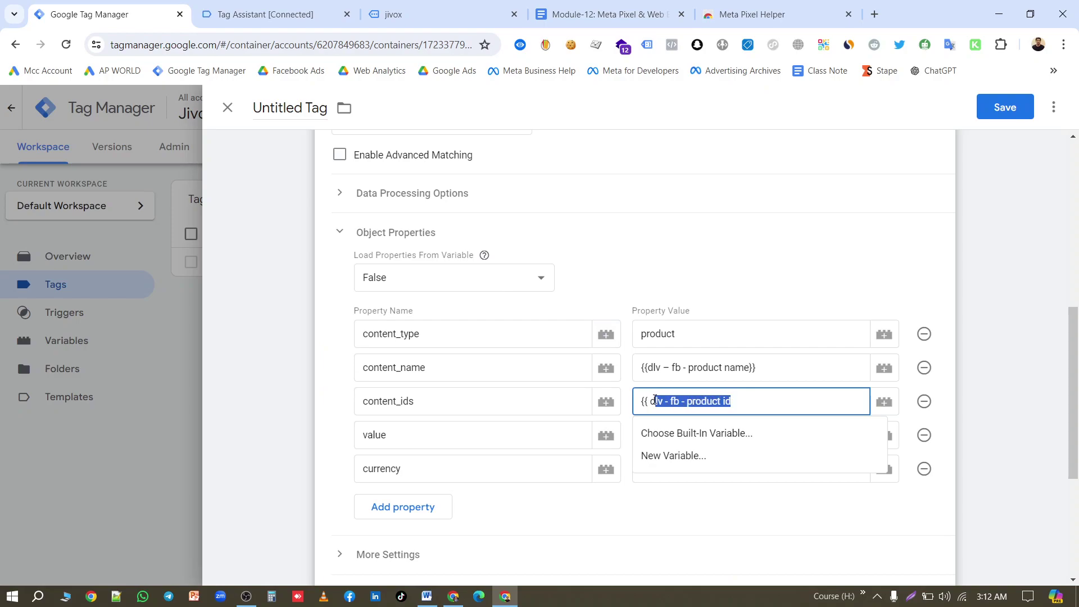
left_click(647, 402)
key("BackSpace")
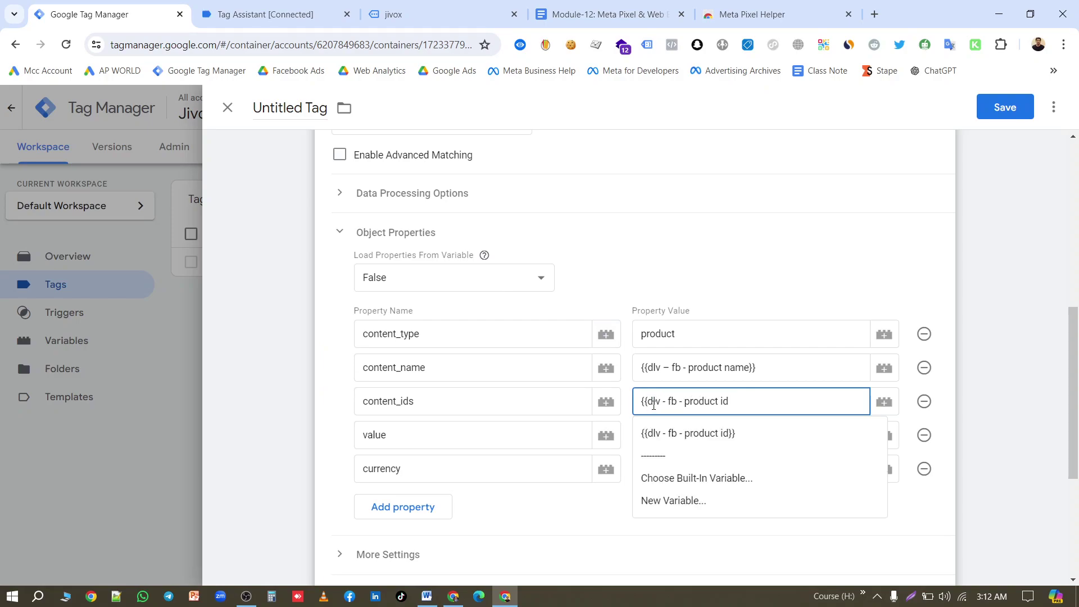
left_click(731, 433)
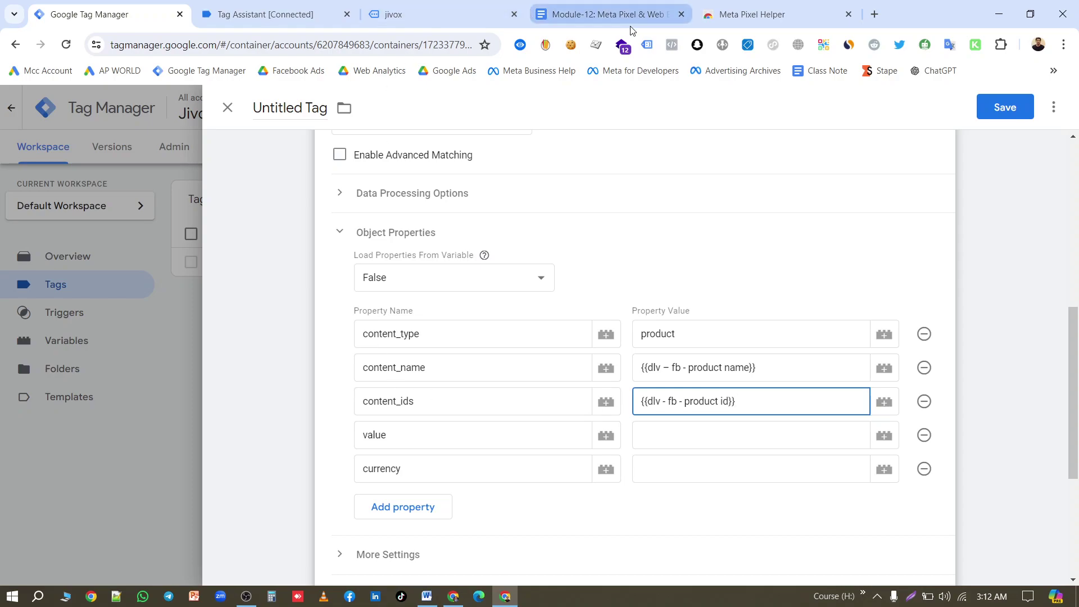
Set the value property to the variable {{dlv – fb - product price}}, using the name from the Module-12 document.
left_click(618, 16)
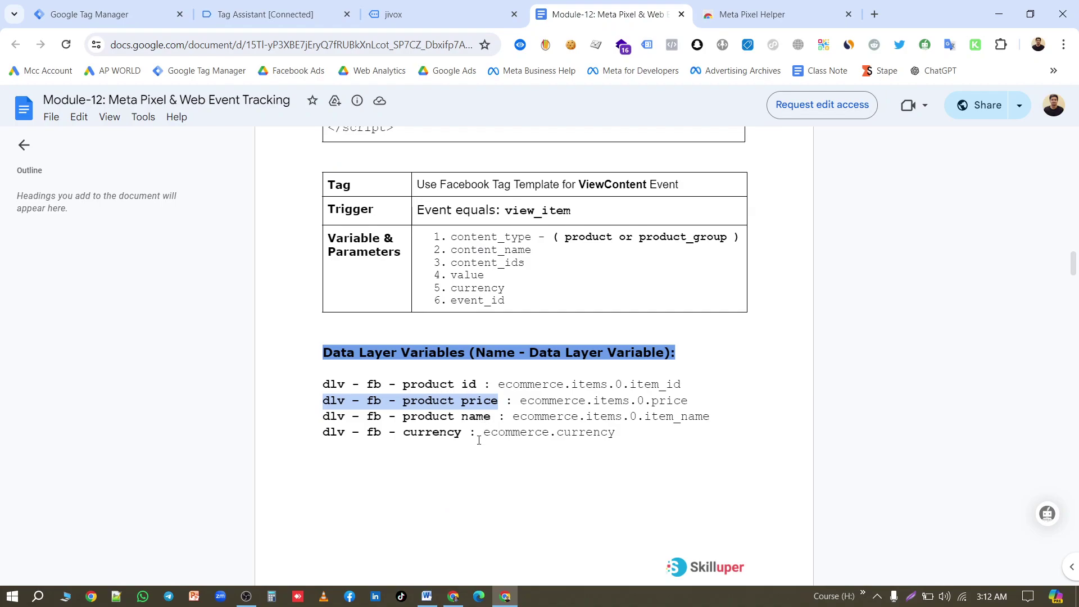
left_click(107, 14)
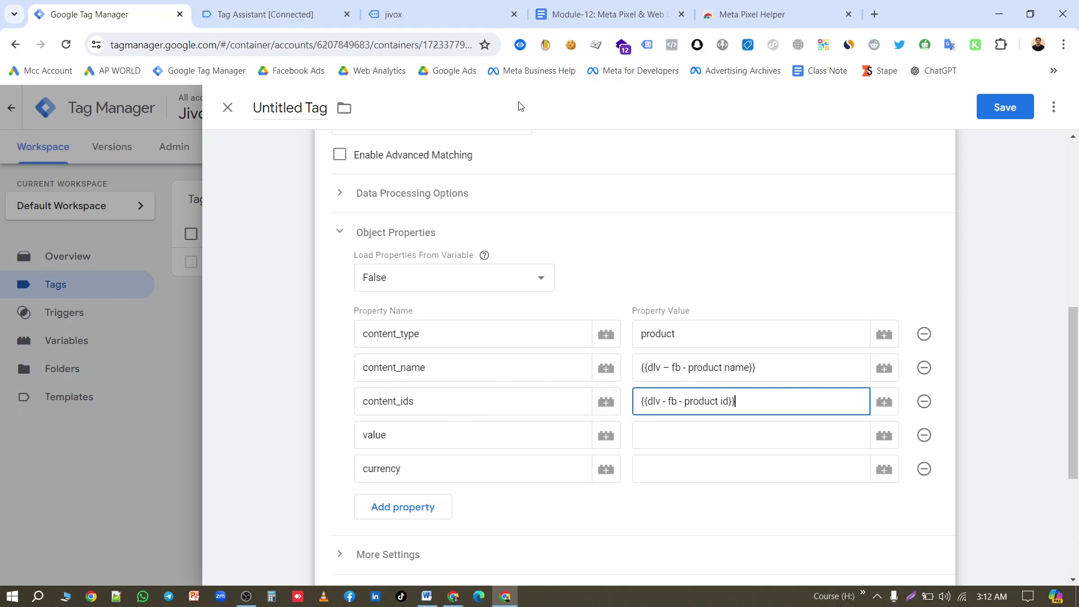
left_click(602, 14)
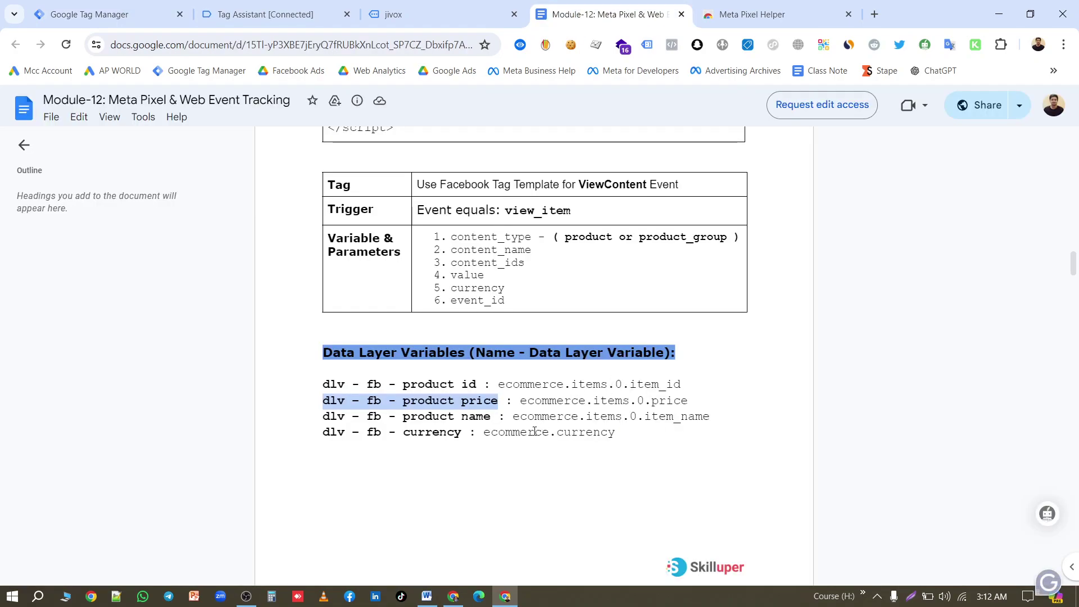
left_click(106, 14)
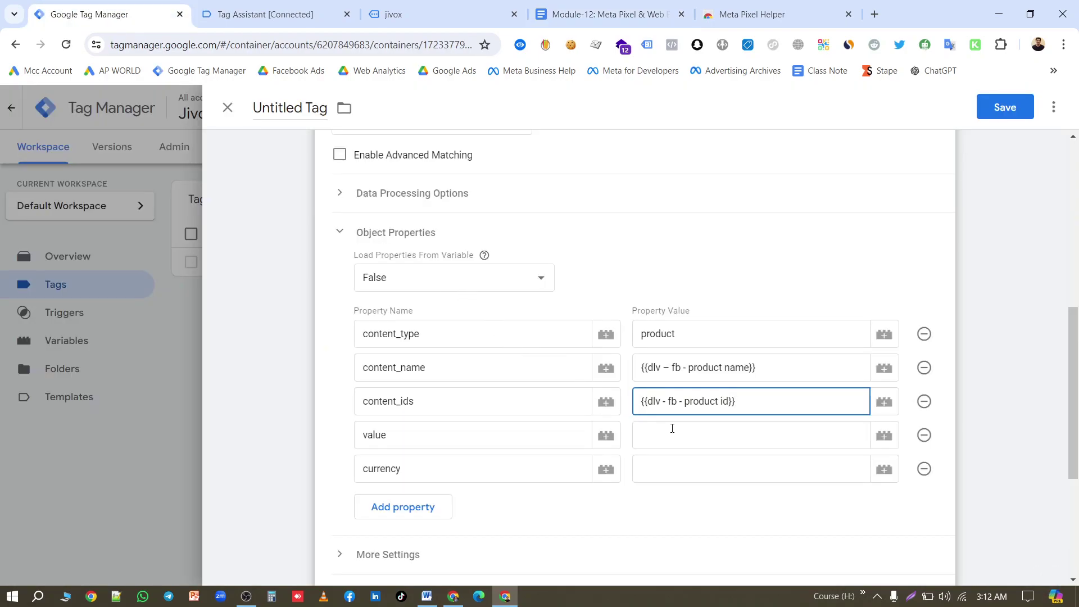
left_click(692, 438)
type("{{dlv – fb - product price")
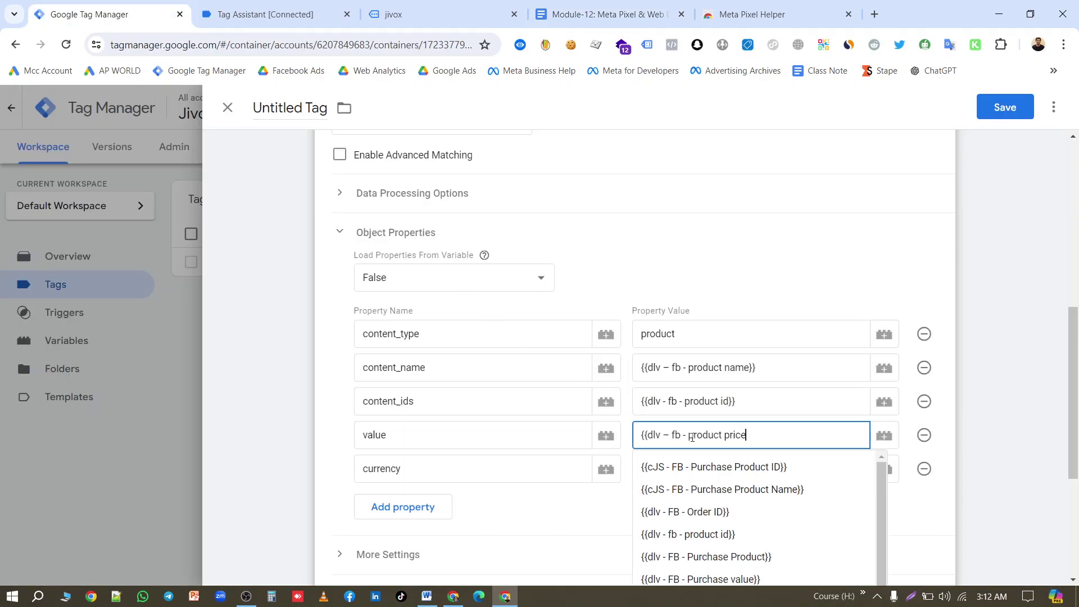
left_click(715, 473)
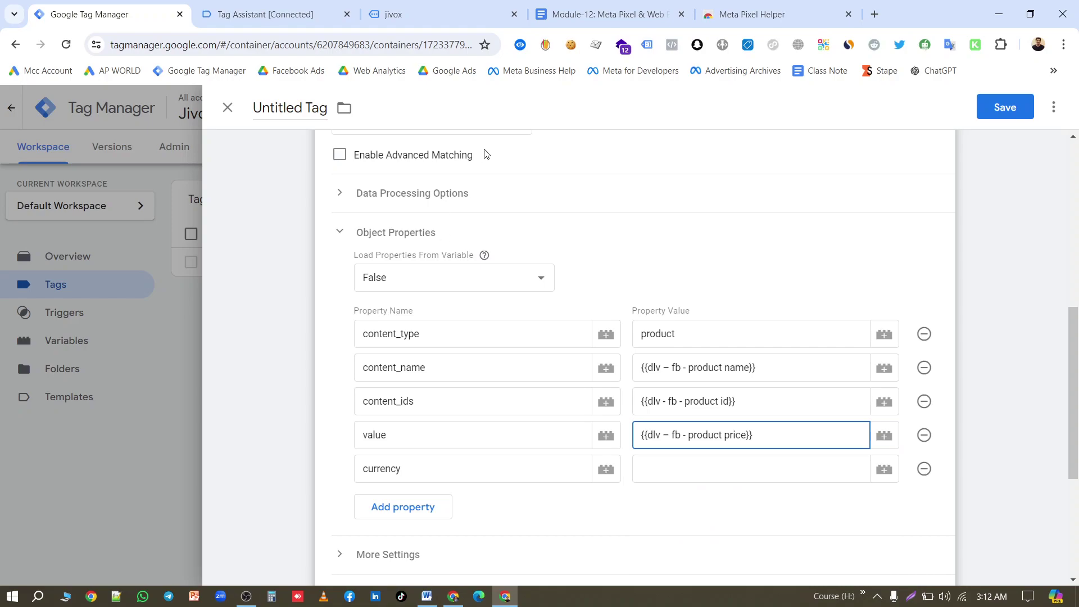
Set the currency property's value to the variable {{dlv – fb - currency}}, copying its name from the Module-12 document.
left_click(601, 14)
left_click_drag(462, 432, 319, 433)
key("ctrl+c")
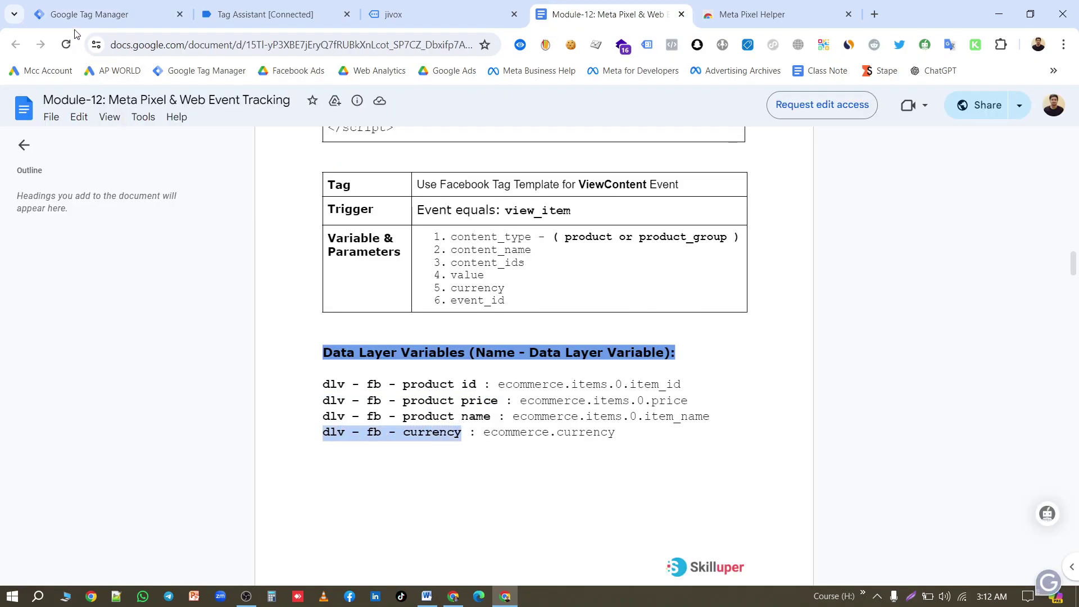
left_click(84, 14)
left_click(718, 471)
type("{{")
key("ctrl+v")
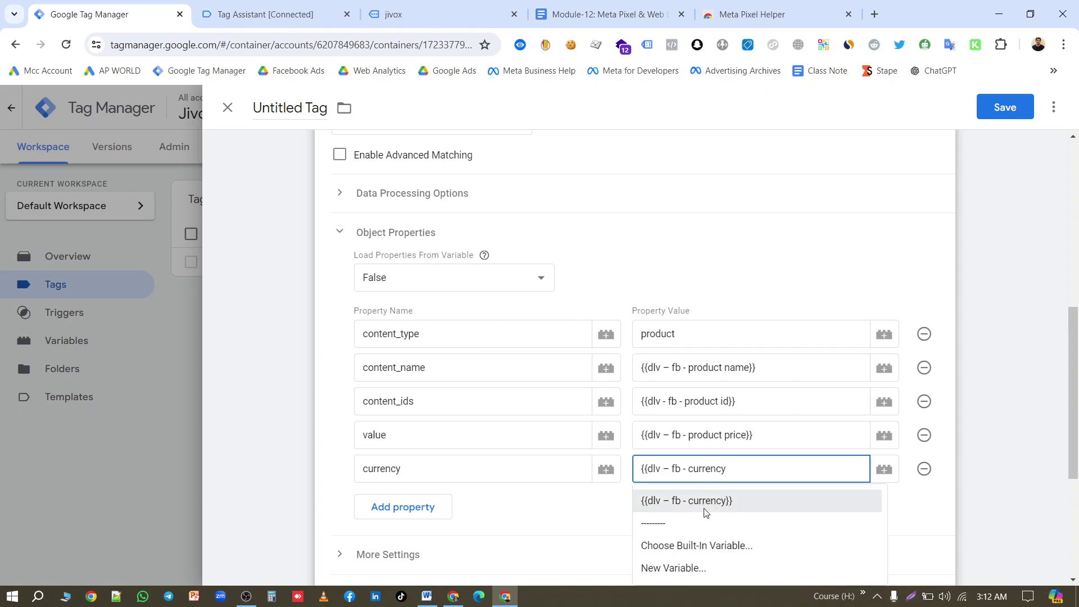
left_click(705, 499)
Add the view_item custom event as the firing trigger of the untitled ViewContent tag.
scroll(607, 366, "down", 5)
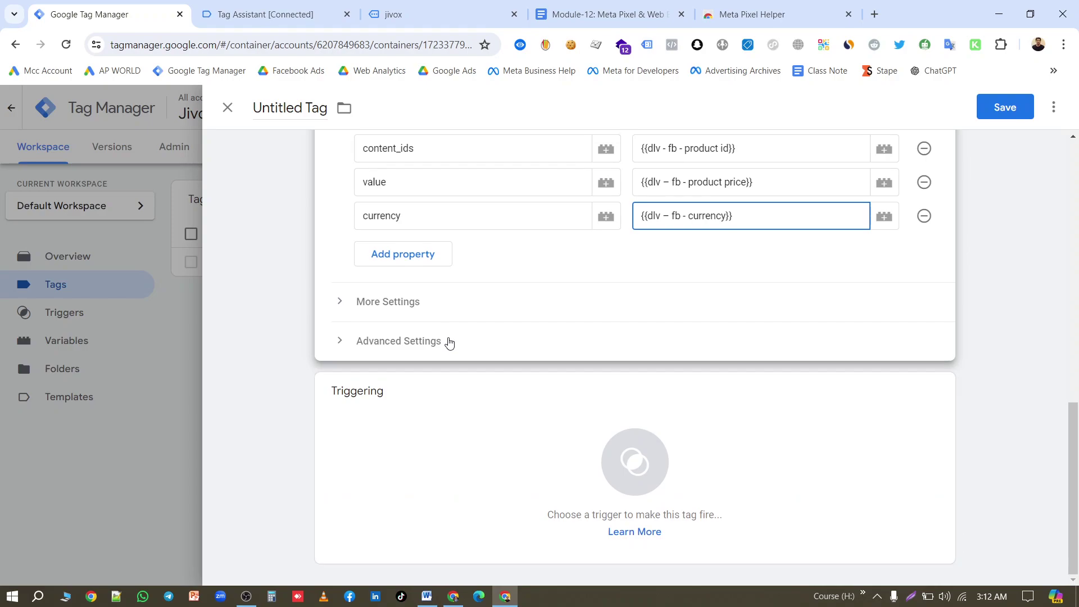
scroll(438, 344, "up", 8)
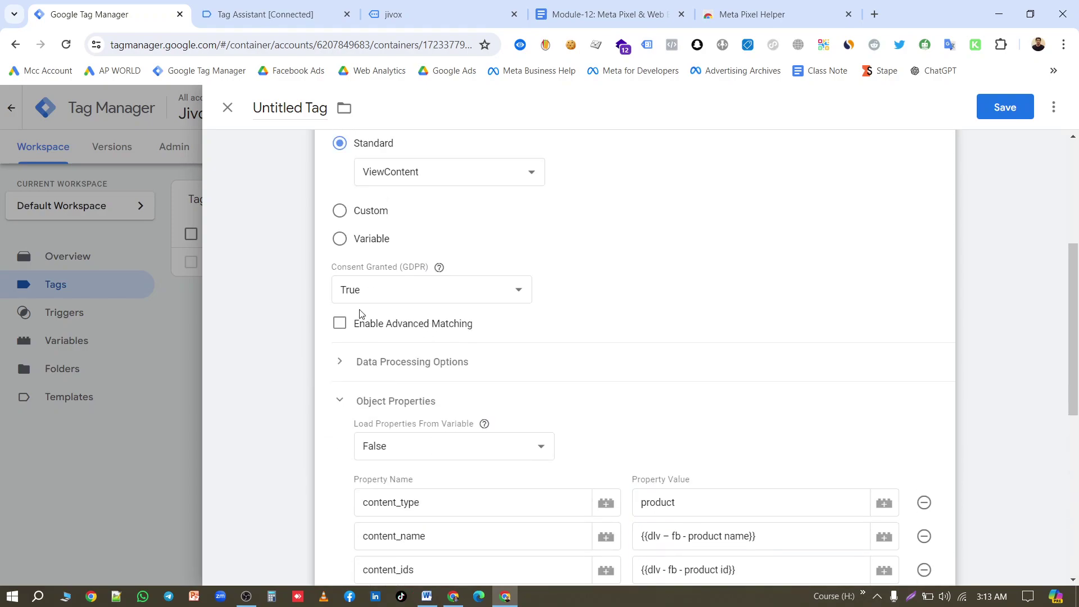
scroll(366, 234, "up", 1)
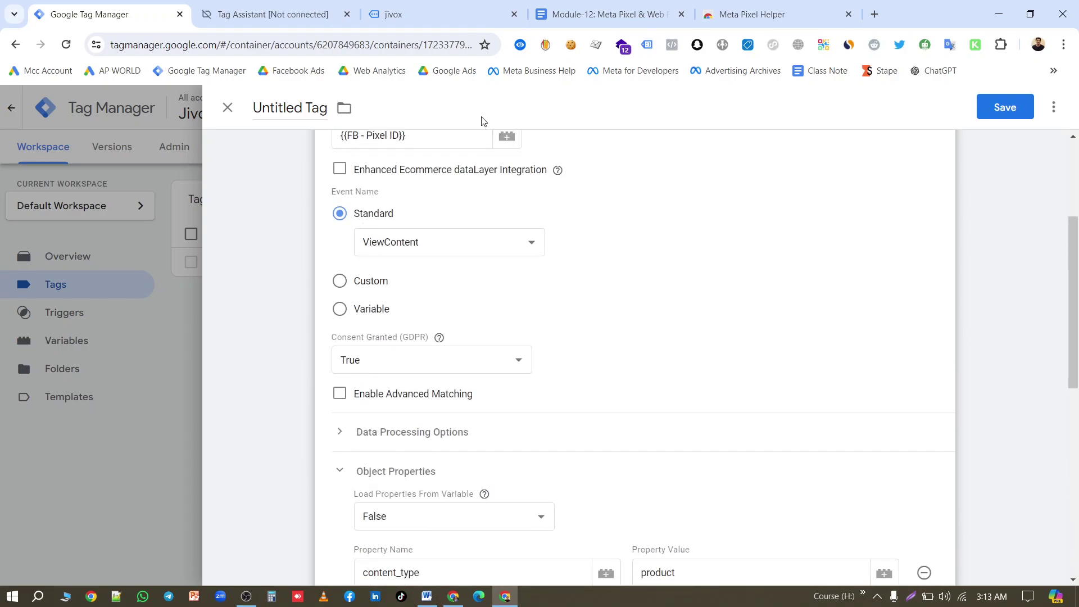
left_click(982, 113)
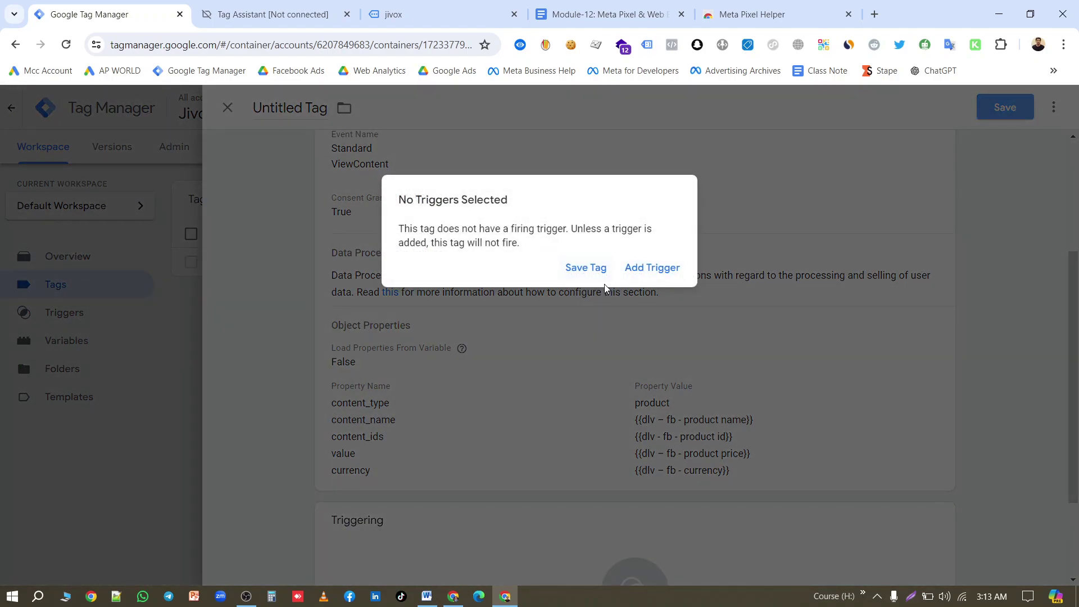
left_click(643, 272)
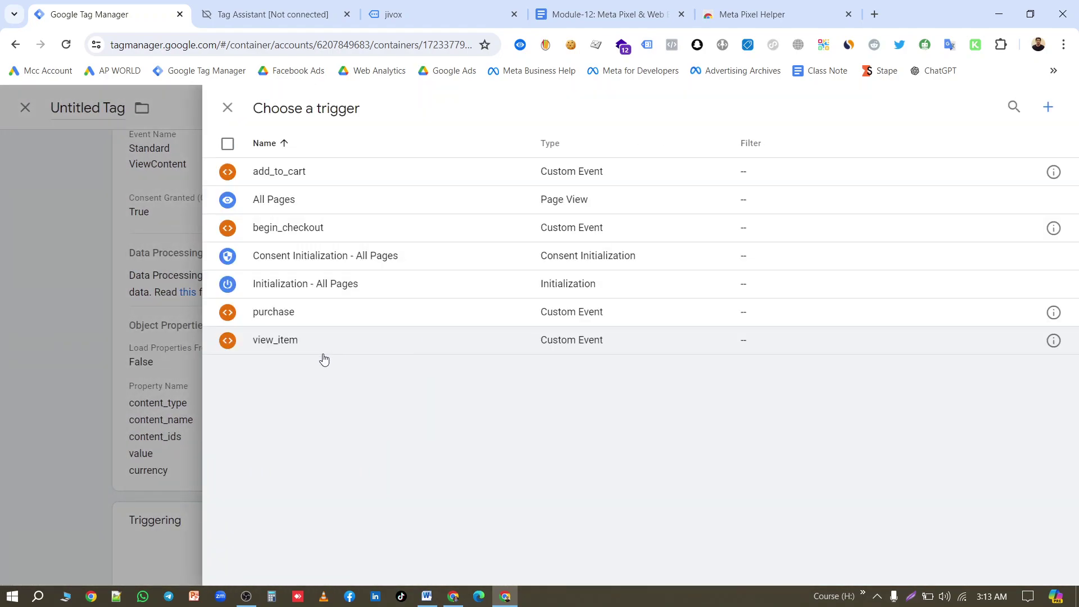
left_click(323, 346)
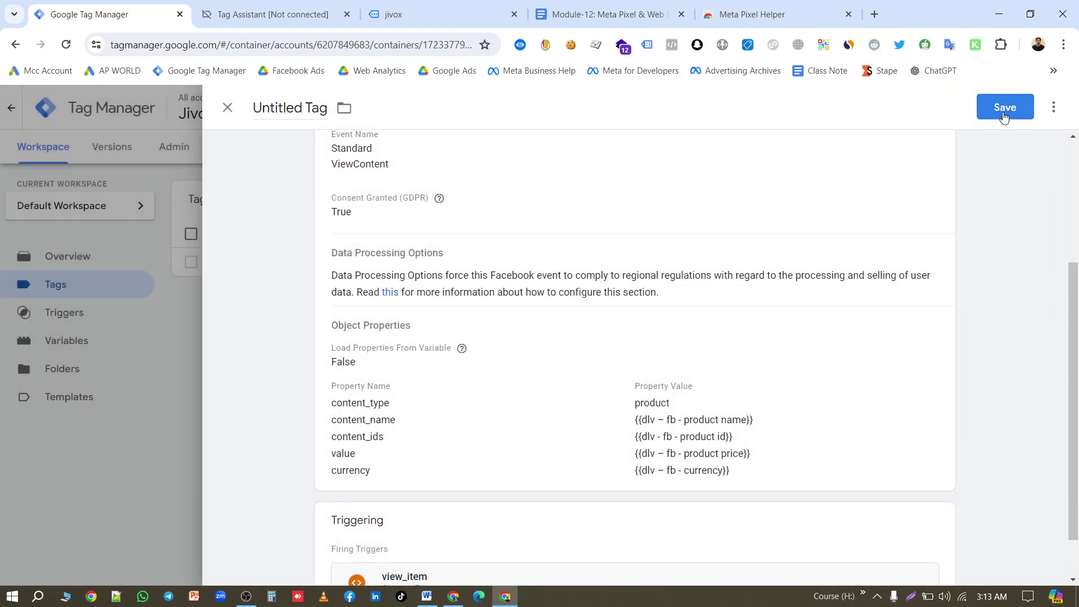
Save the new tag under the name Facebook Pixel - ViewContent.
left_click(997, 107)
left_click(598, 277)
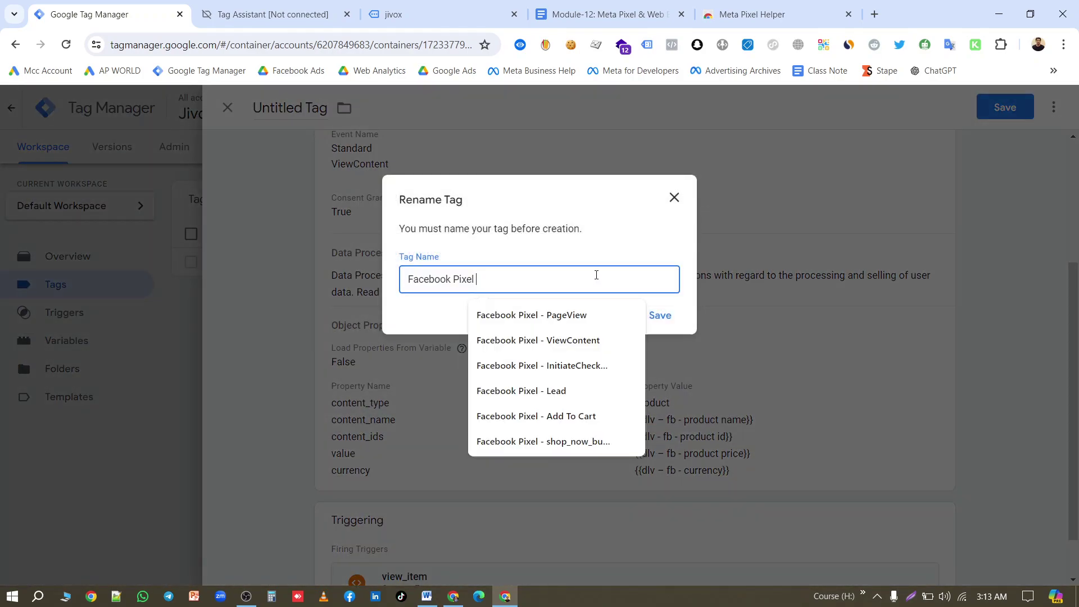
left_click(574, 339)
left_click(659, 315)
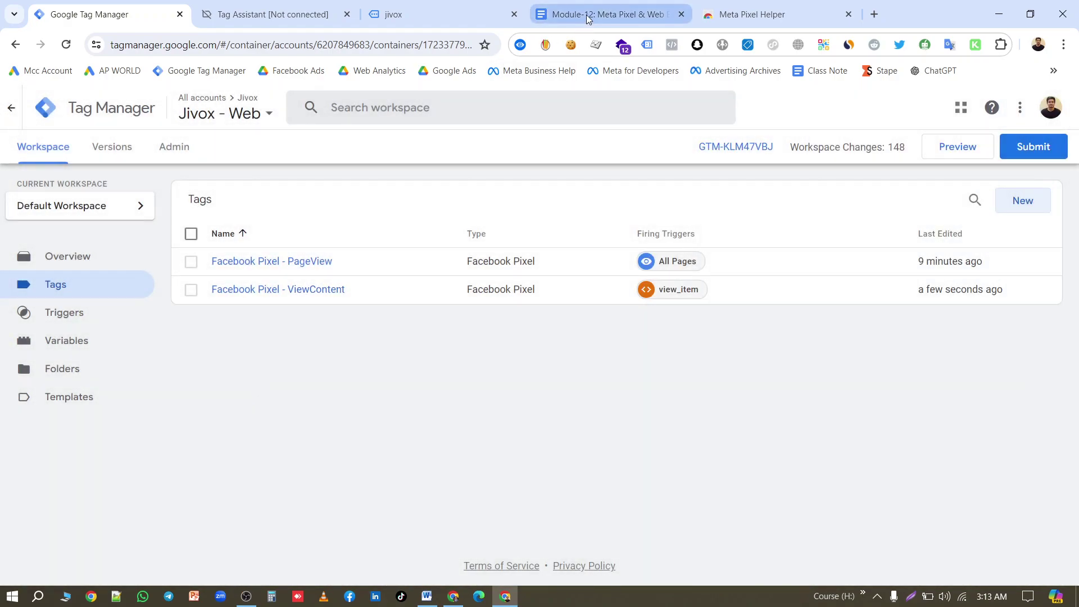
Check the Add to cart Event section in the Module-12 document, and duplicate the Facebook Pixel - ViewContent tag in Tag Manager.
left_click(587, 15)
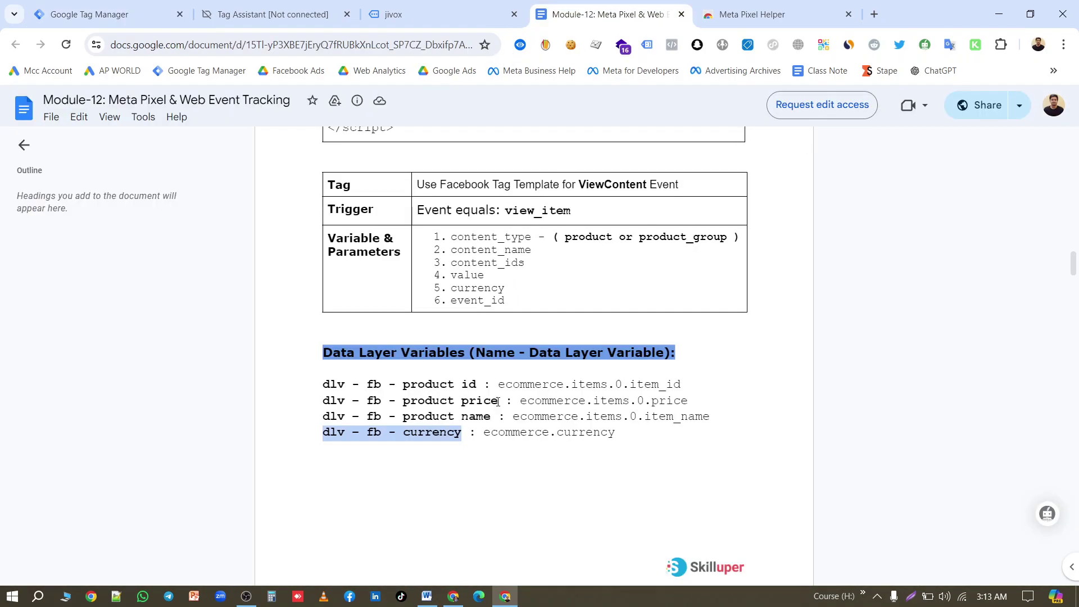
scroll(505, 343, "up", 4)
scroll(502, 354, "down", 12)
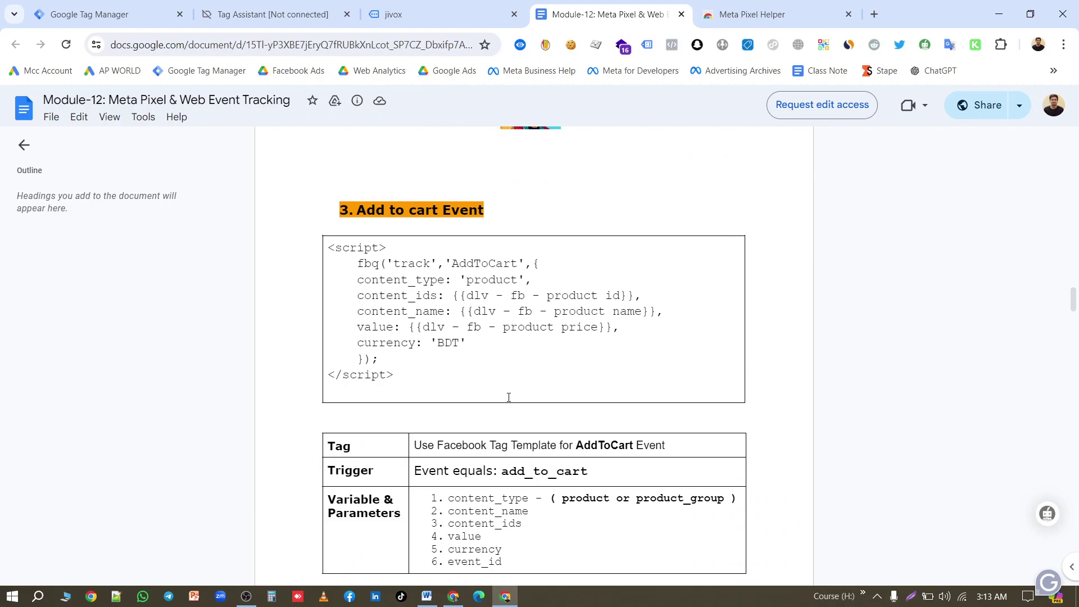
scroll(508, 402, "down", 1)
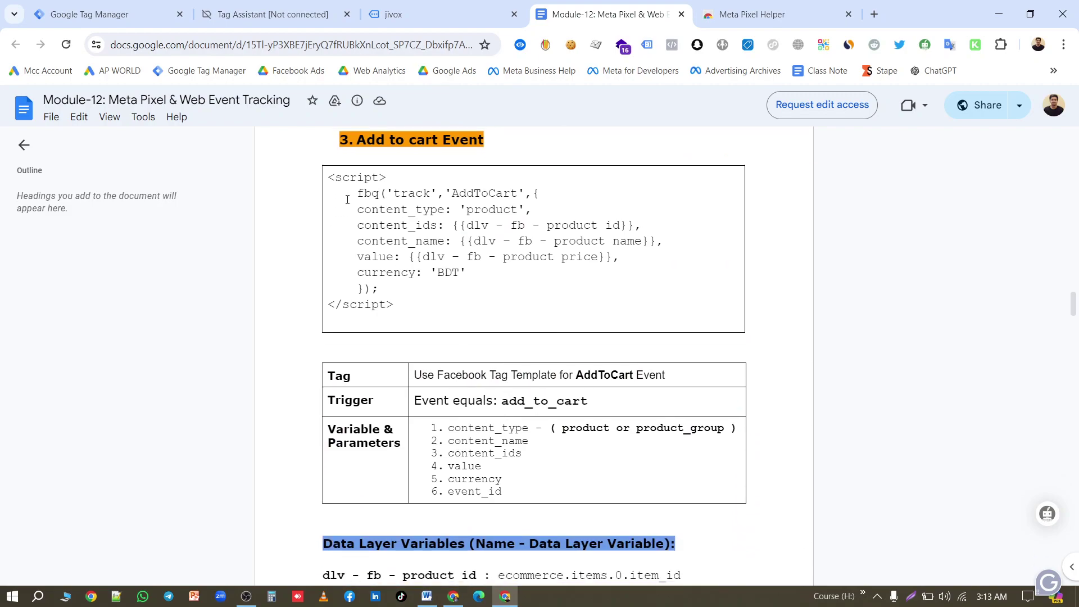
left_click(92, 22)
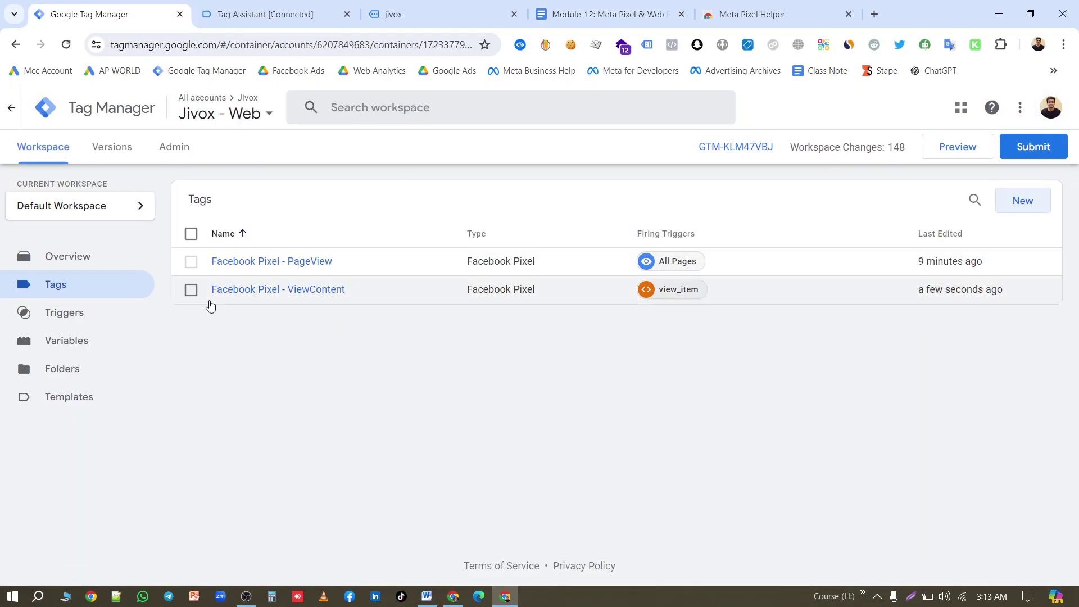
left_click(258, 289)
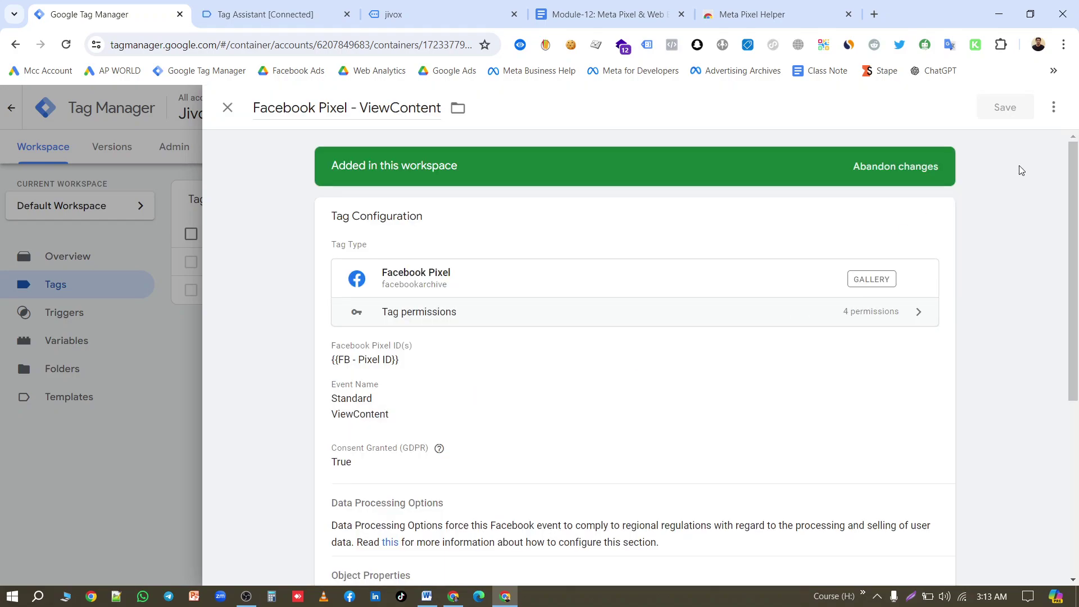
left_click(1054, 108)
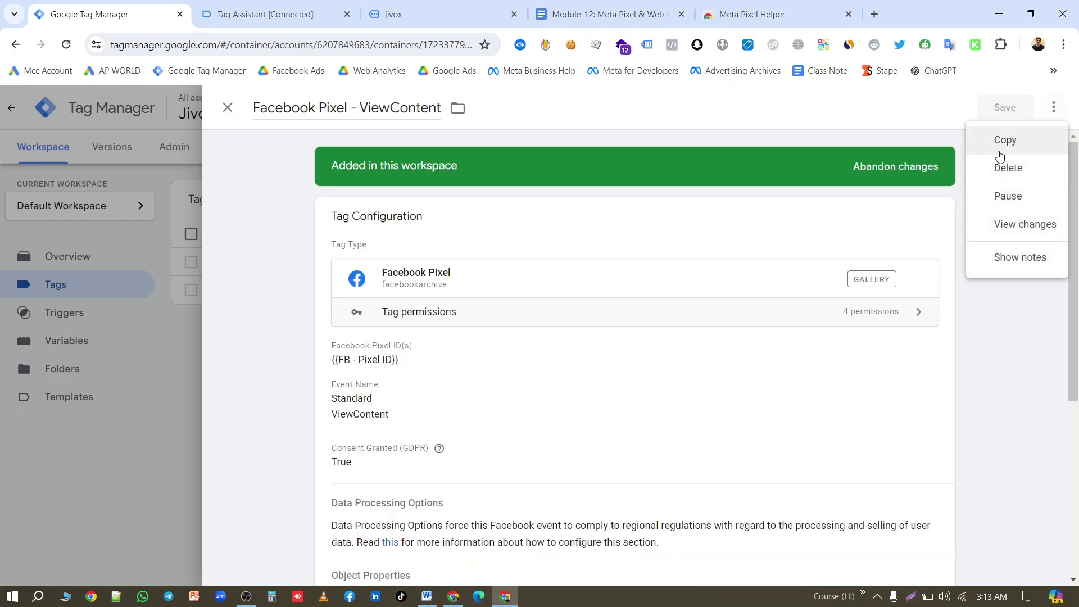
left_click(1003, 142)
Rename the copied tag as Facebook Pixel - AddToCart.
left_click(306, 109)
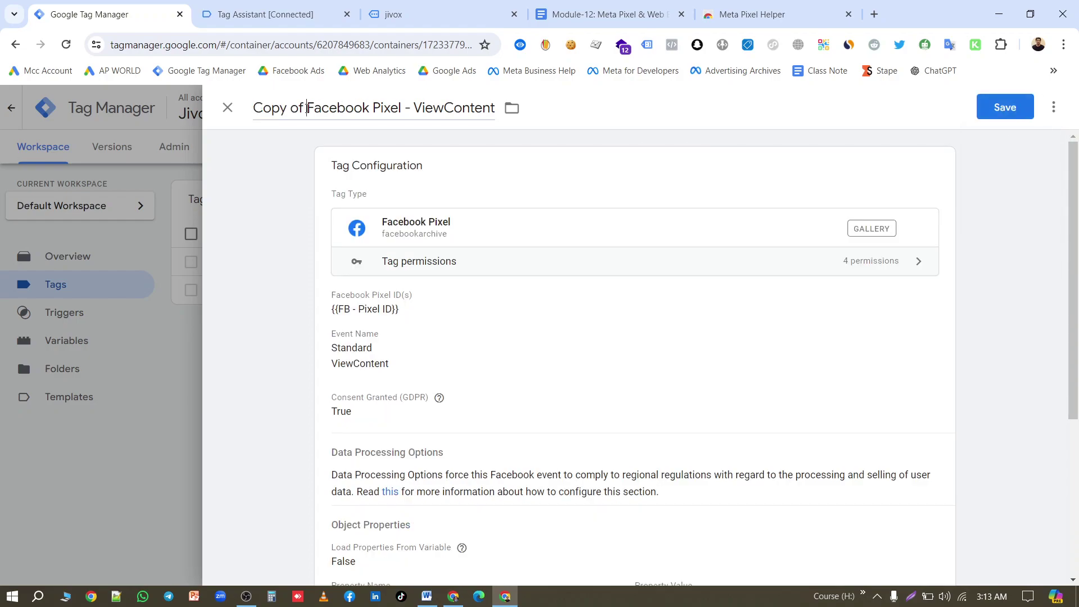
key("BackSpace")
key("BackSpace")
key("BackSpace")
key("BackSpace")
key("BackSpace")
key("BackSpace")
key("BackSpace")
key("BackSpace")
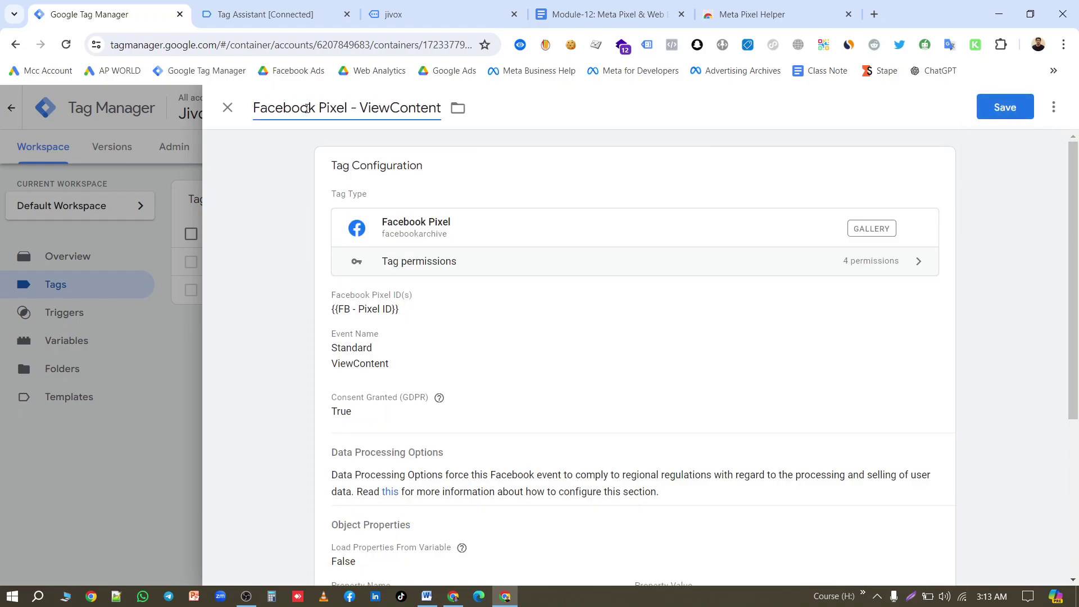
left_click_drag(363, 109, 442, 111)
key("BackSpace")
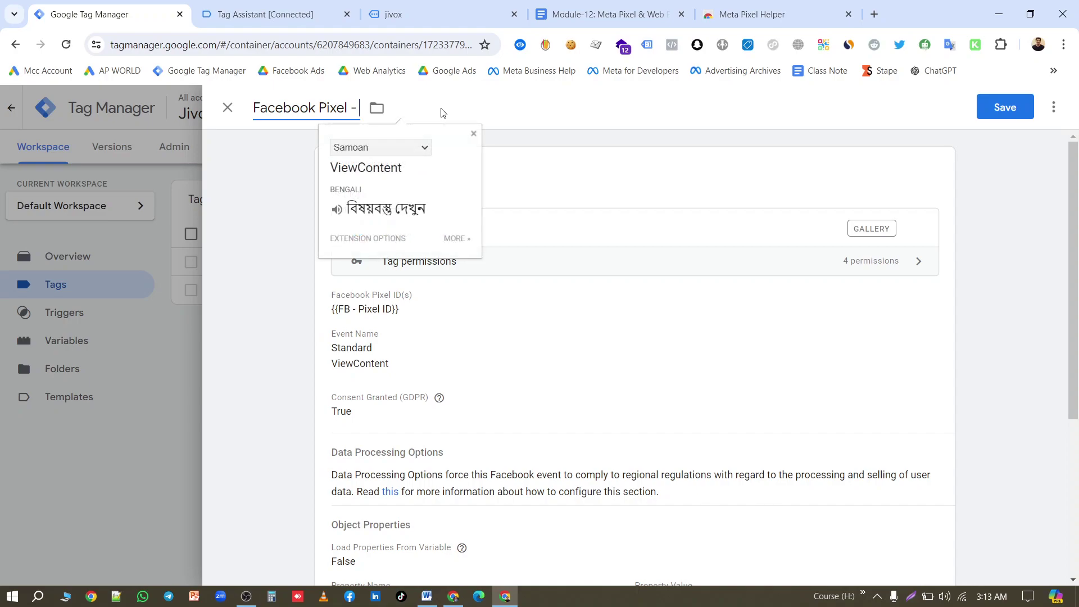
type("AddToCart")
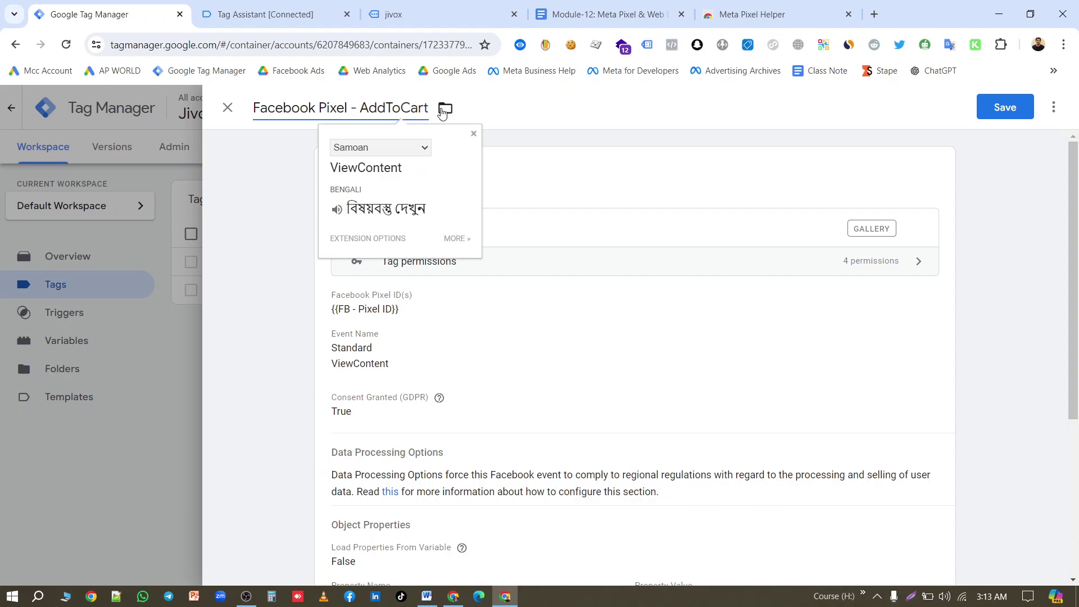
Replace the copied tag's view_item firing trigger with the add_to_cart custom event.
scroll(658, 426, "down", 5)
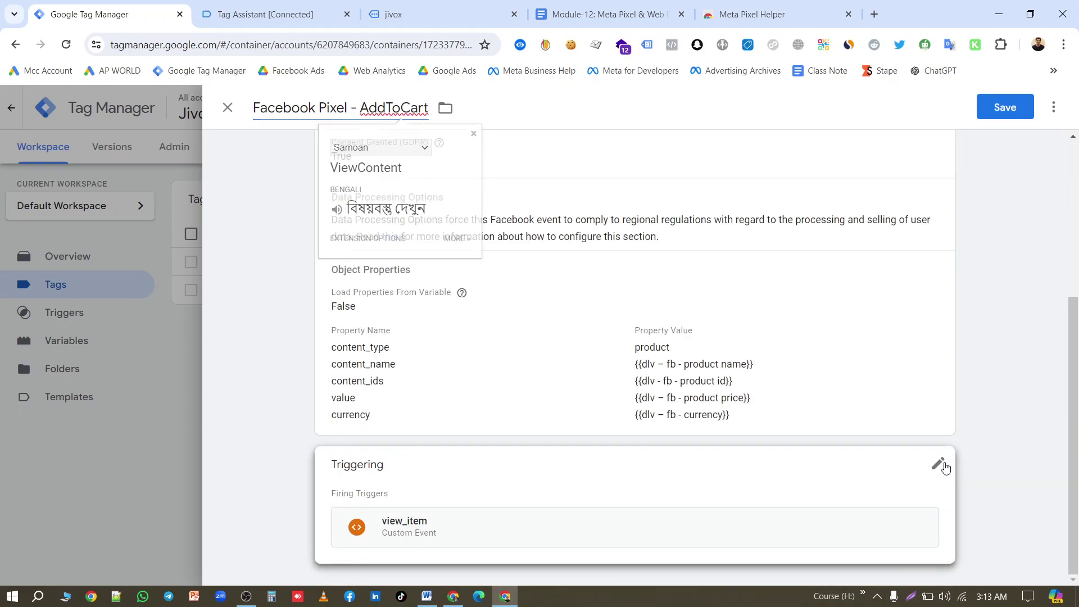
left_click(946, 466)
left_click(916, 530)
left_click(697, 503)
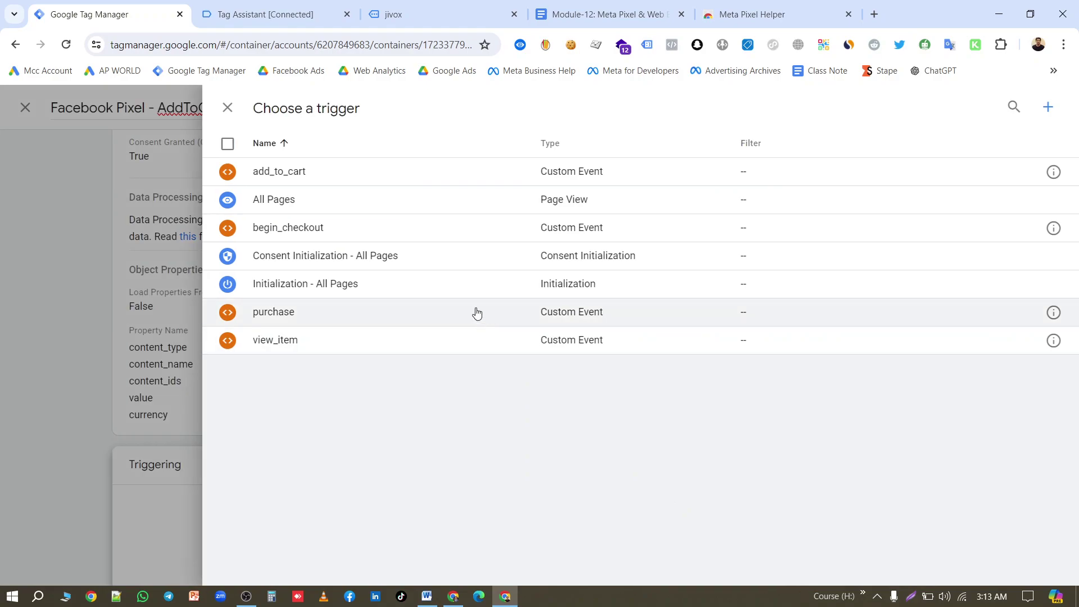
left_click(282, 171)
Change the tag's standard event name to AddToCart.
scroll(535, 188, "up", 4)
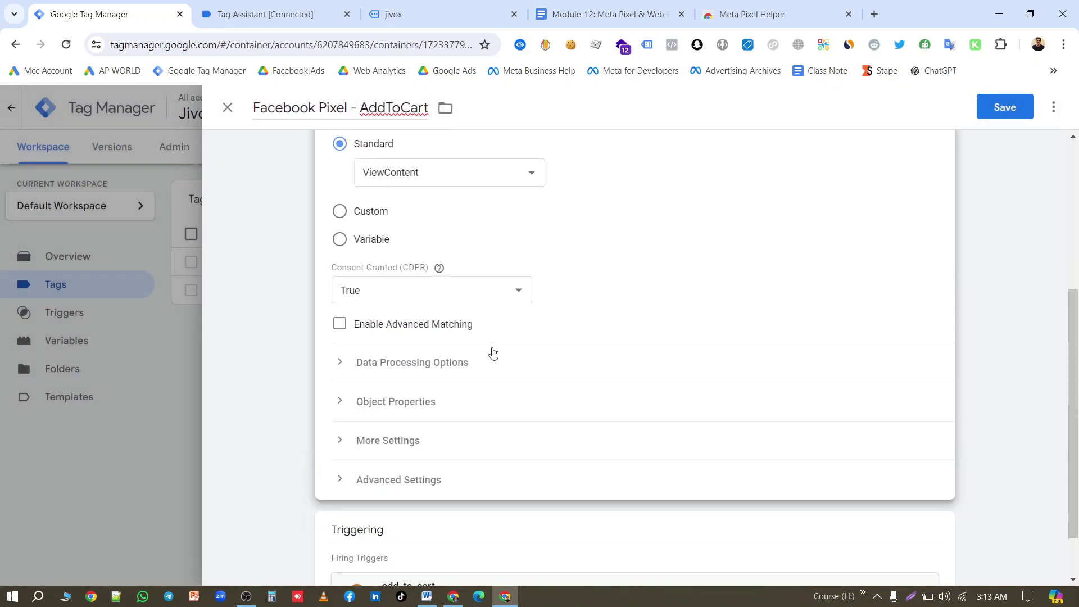
scroll(493, 353, "up", 1)
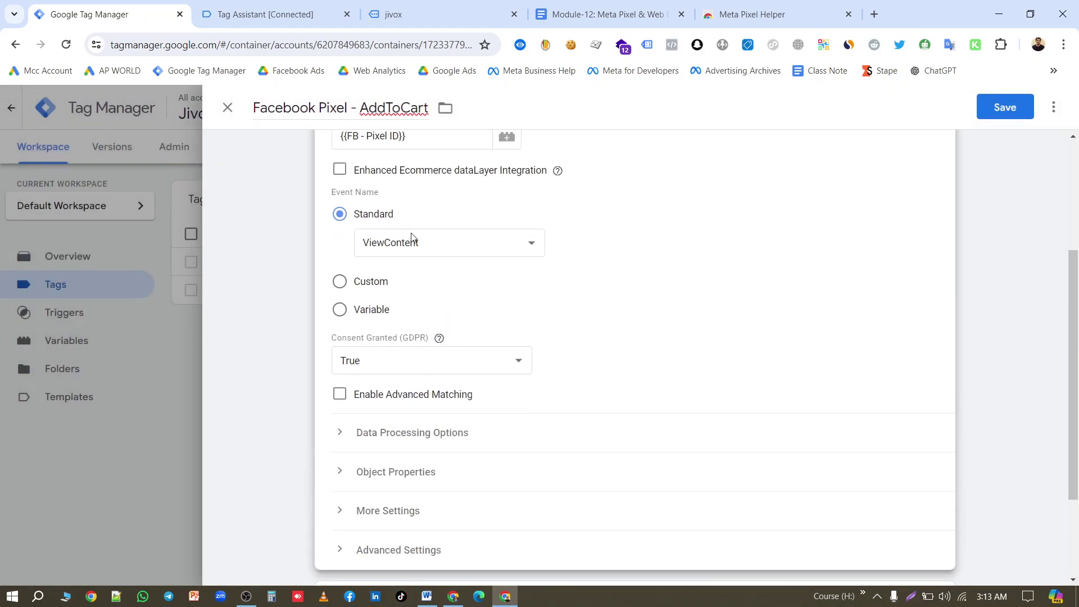
left_click(433, 253)
left_click(437, 296)
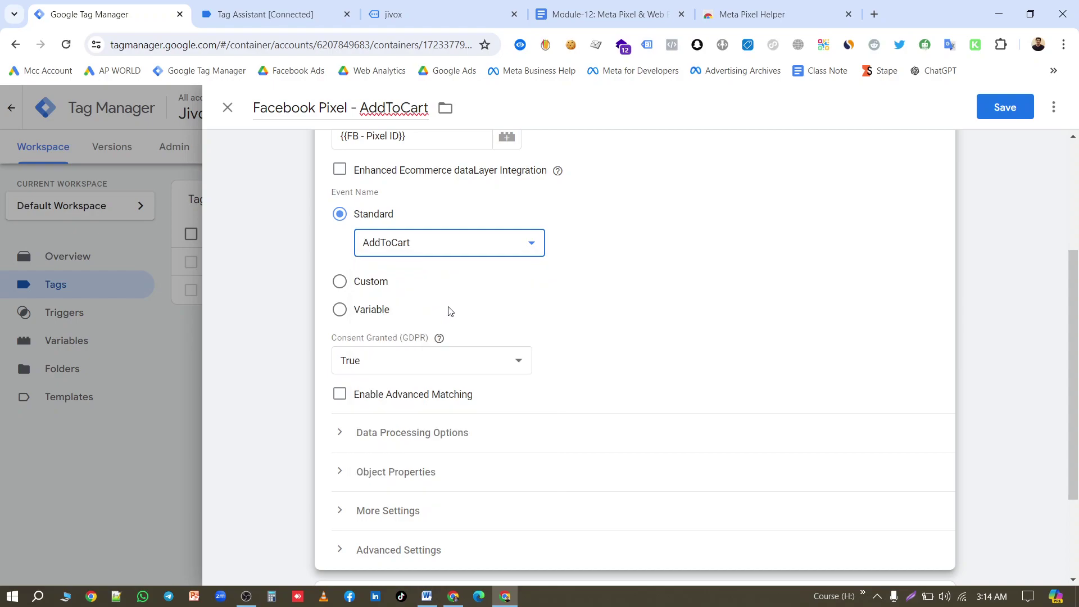
Review the object properties of the Facebook Pixel - AddToCart tag and save the tag.
scroll(545, 393, "down", 3)
left_click(428, 337)
scroll(523, 487, "down", 4)
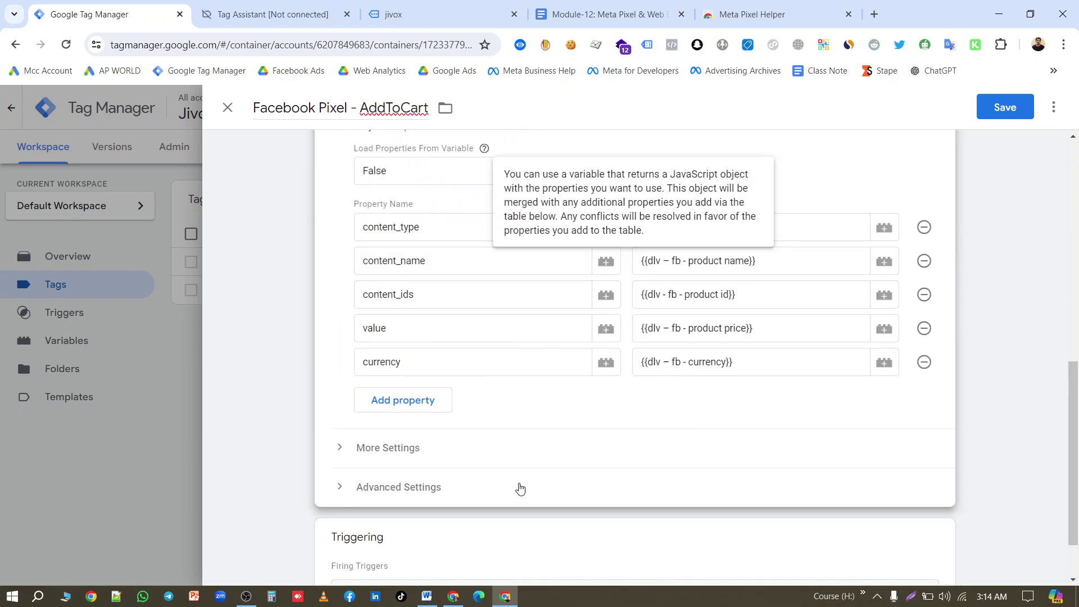
left_click(663, 112)
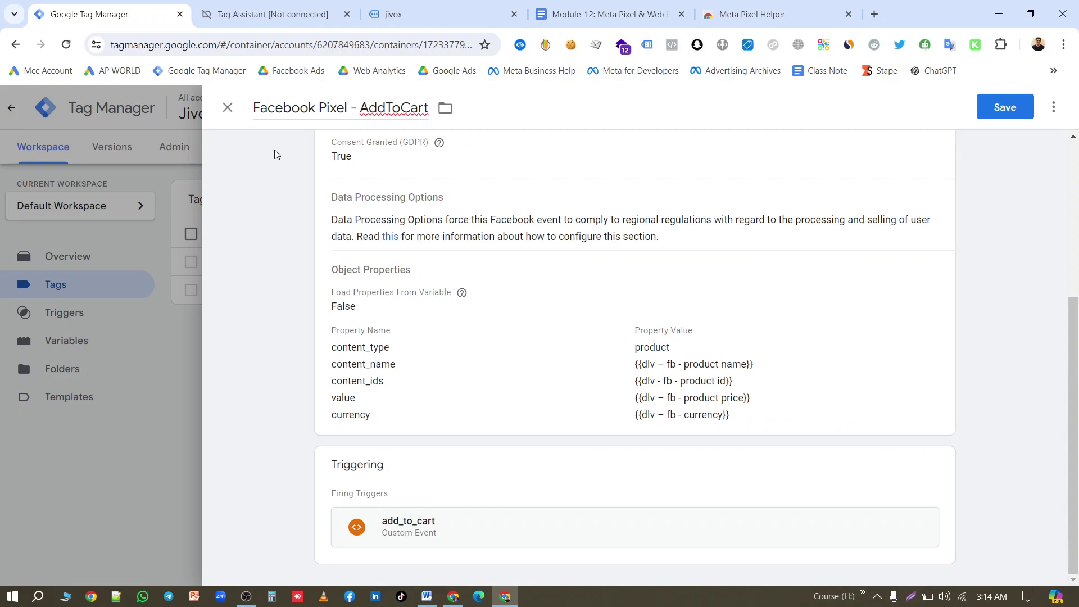
left_click(1006, 107)
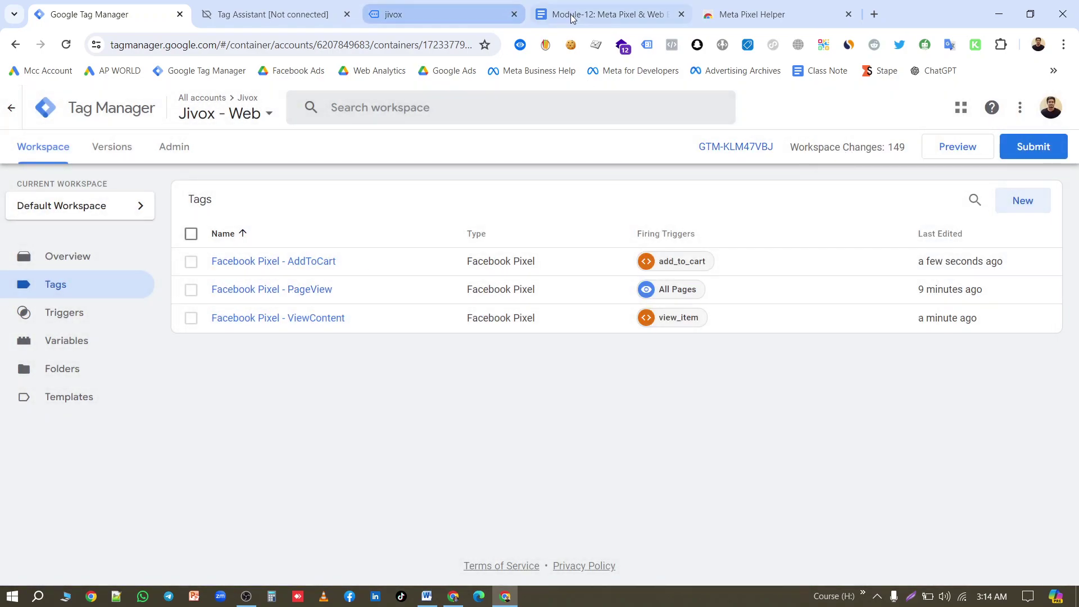
Look up the InitiateCheckout event's trigger, parameters and variables in the Module-12 document.
left_click(604, 14)
scroll(499, 331, "down", 20)
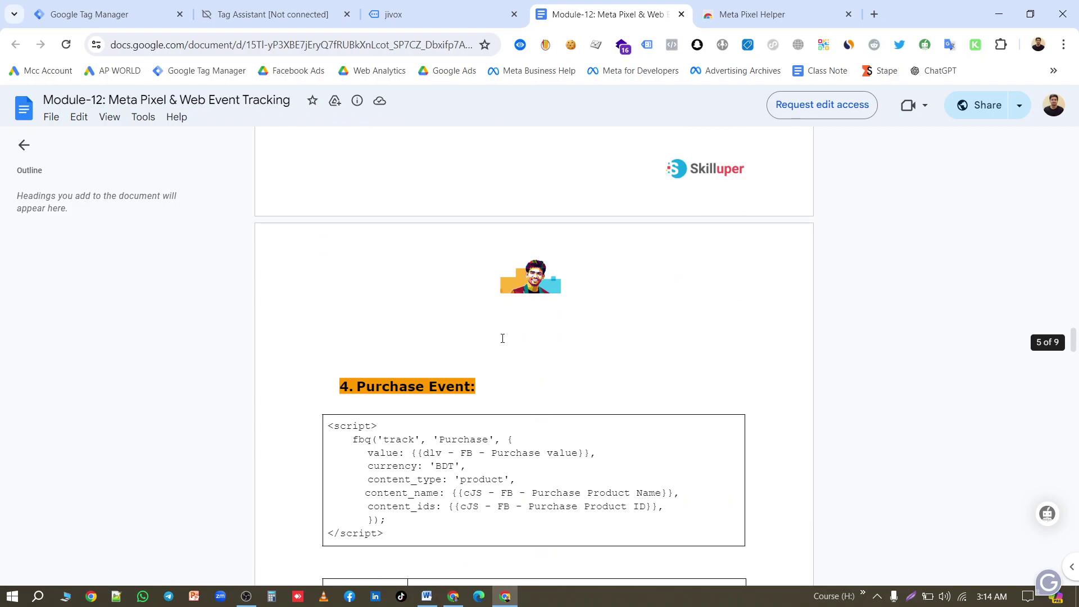
scroll(503, 355, "down", 5)
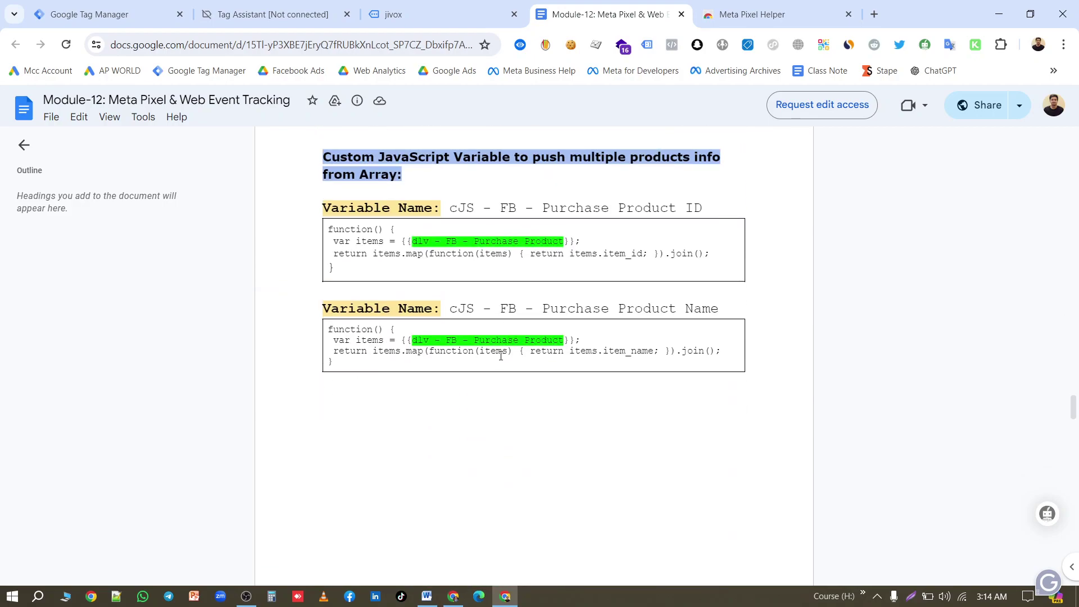
scroll(498, 356, "up", 14)
scroll(489, 353, "down", 7)
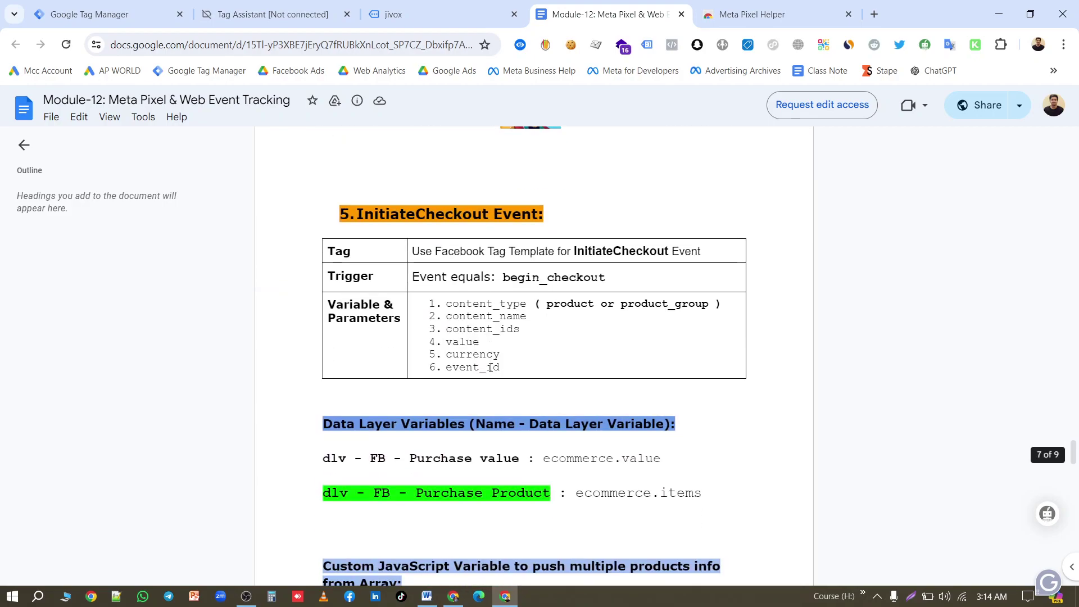
Return to Google Tag Manager and make a copy of the Facebook Pixel - AddToCart tag.
left_click(114, 10)
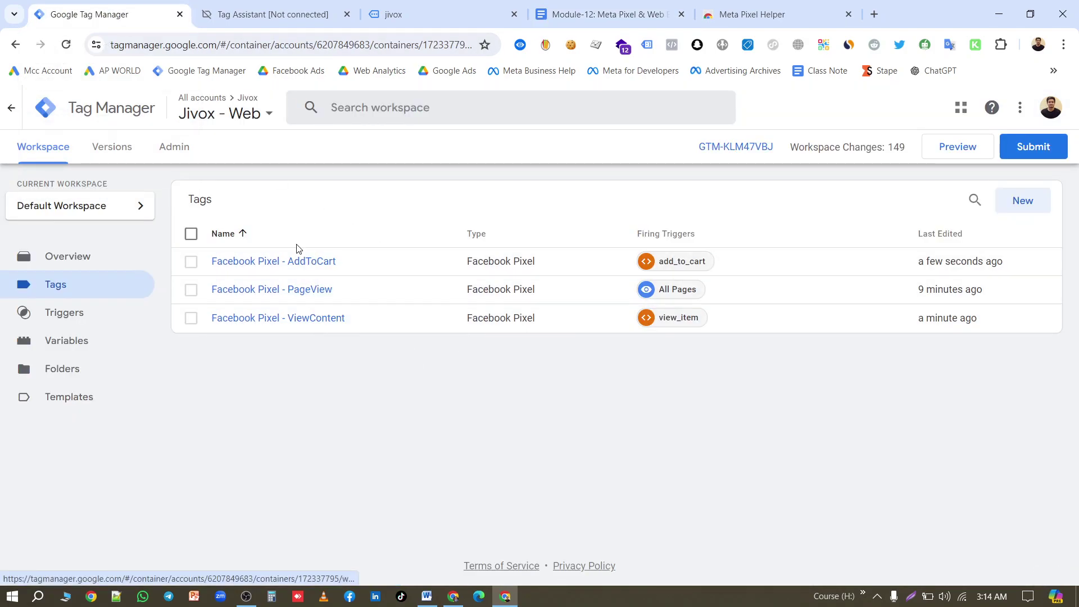
left_click(297, 262)
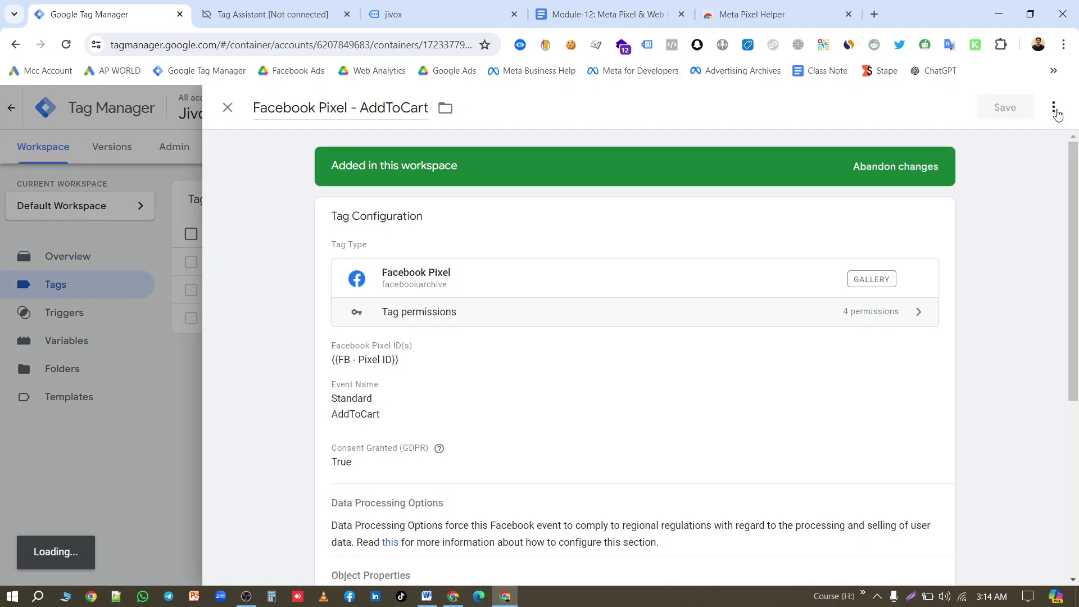
left_click(1054, 107)
left_click(1037, 143)
Rename the copied tag as Facebook Pixel - InitiateCheckout.
left_click(308, 109)
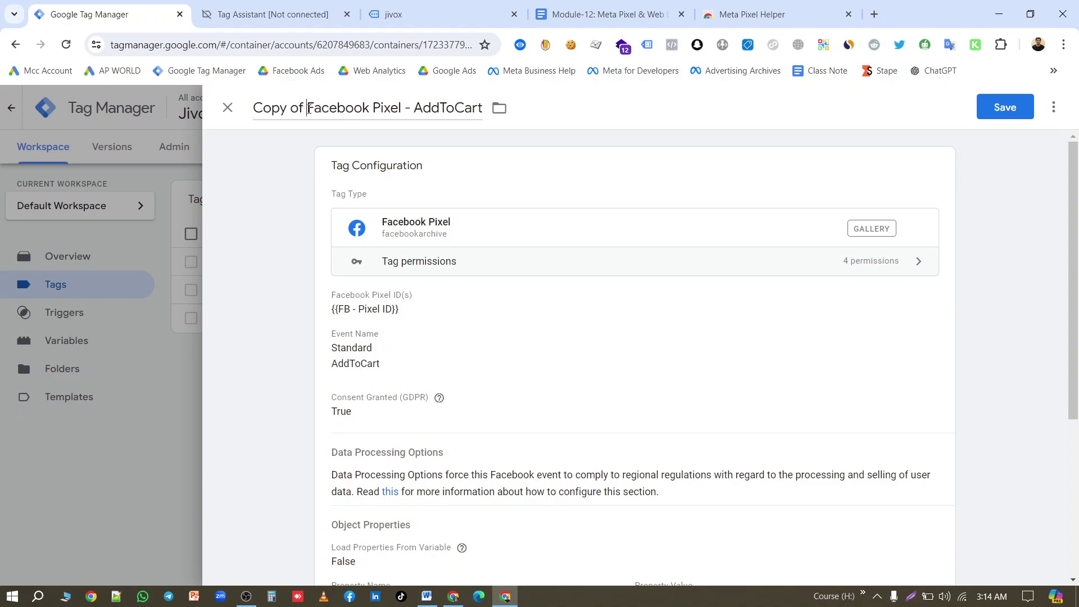
key("BackSpace")
key("BackSpace")
key("BackSpace")
key("BackSpace")
key("BackSpace")
key("BackSpace")
key("BackSpace")
key("BackSpace")
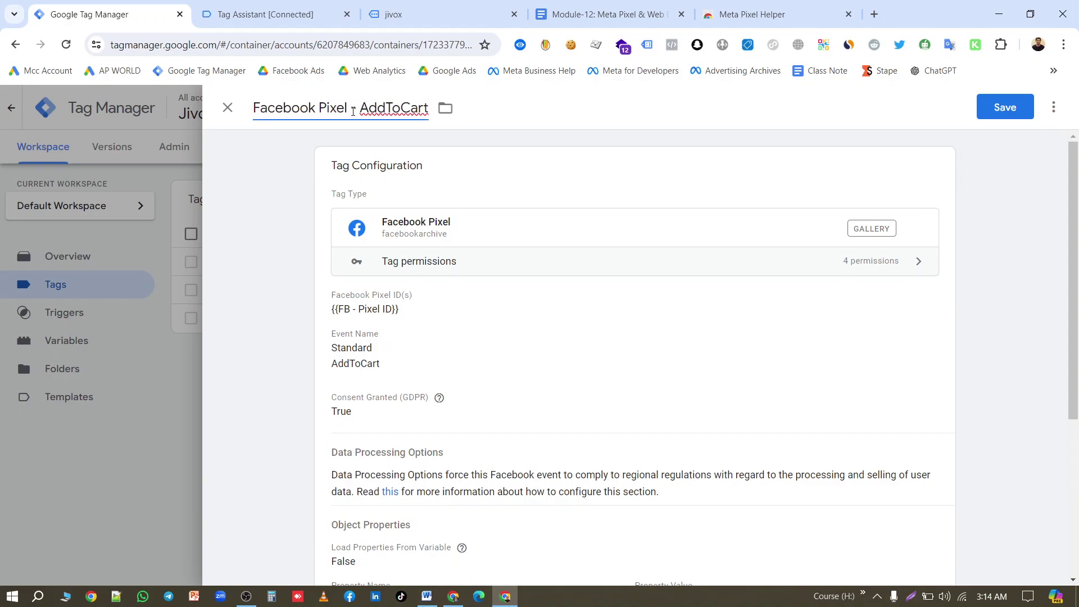
left_click_drag(359, 109, 432, 116)
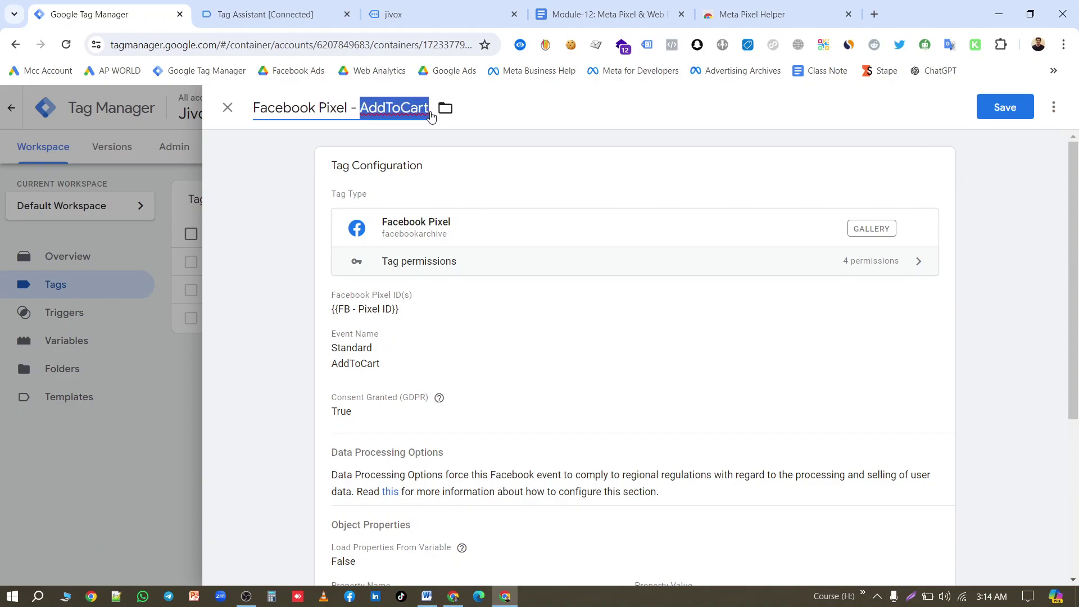
key("BackSpace")
type("Init")
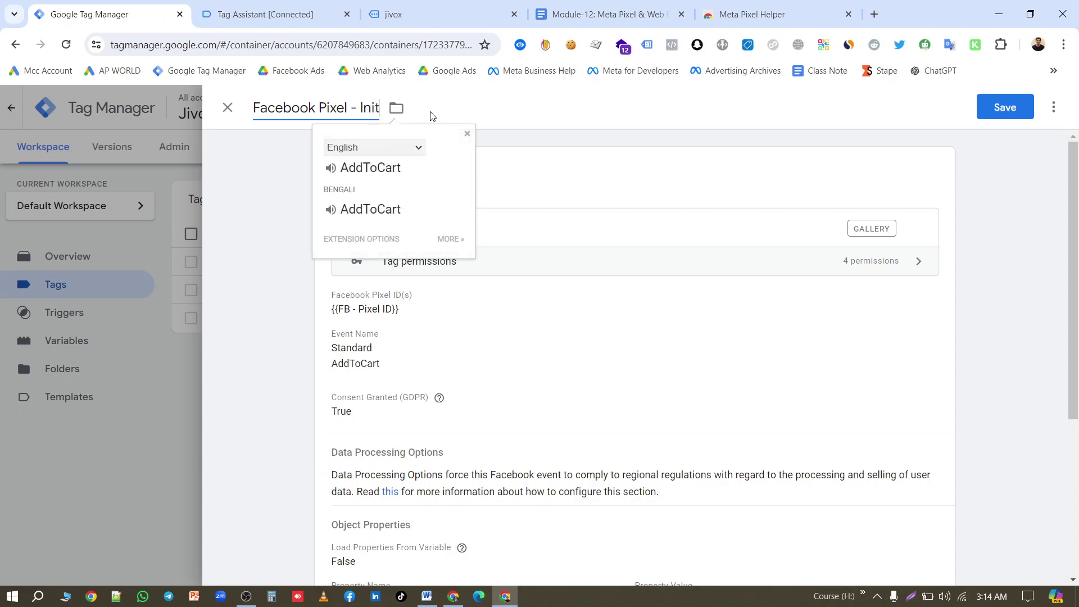
type("iateCheckout")
Replace the tag's add_to_cart firing trigger with begin_checkout and change its standard event name to InitiateCheckout.
scroll(568, 392, "down", 4)
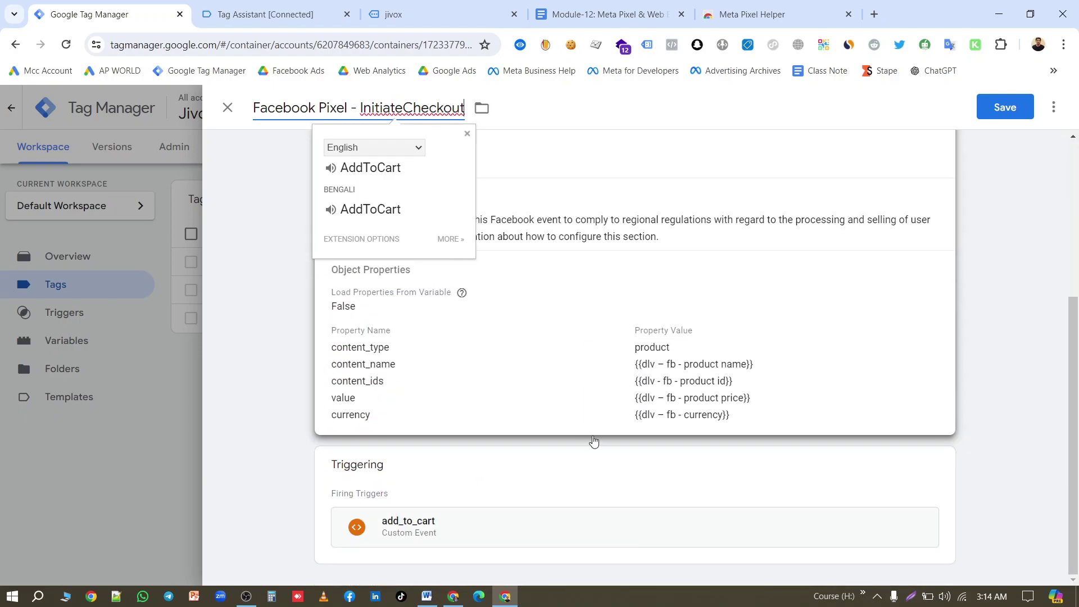
left_click(709, 514)
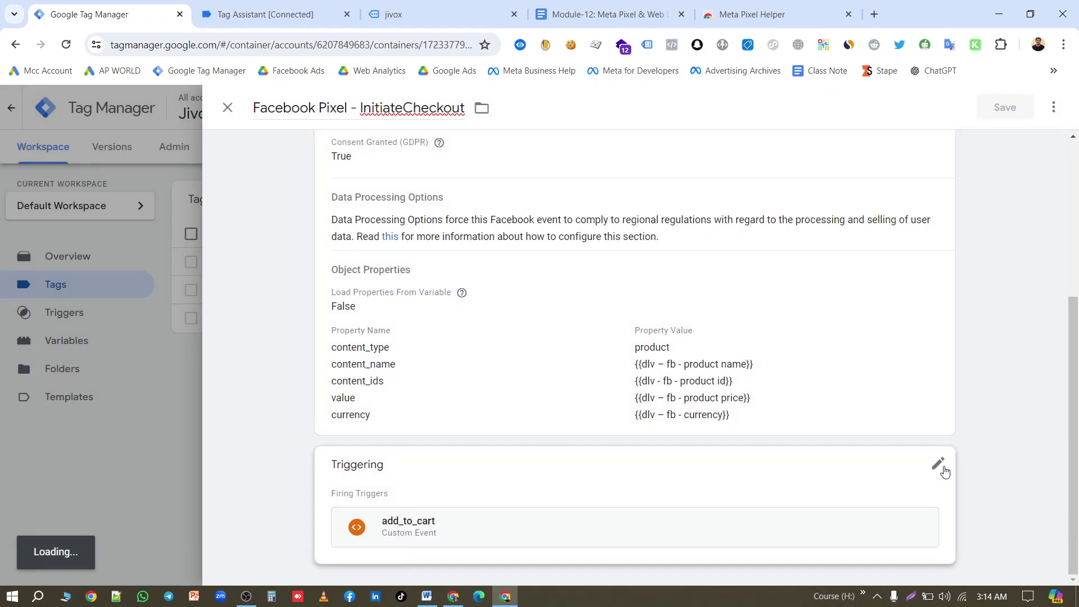
left_click(936, 466)
left_click(919, 533)
left_click(754, 506)
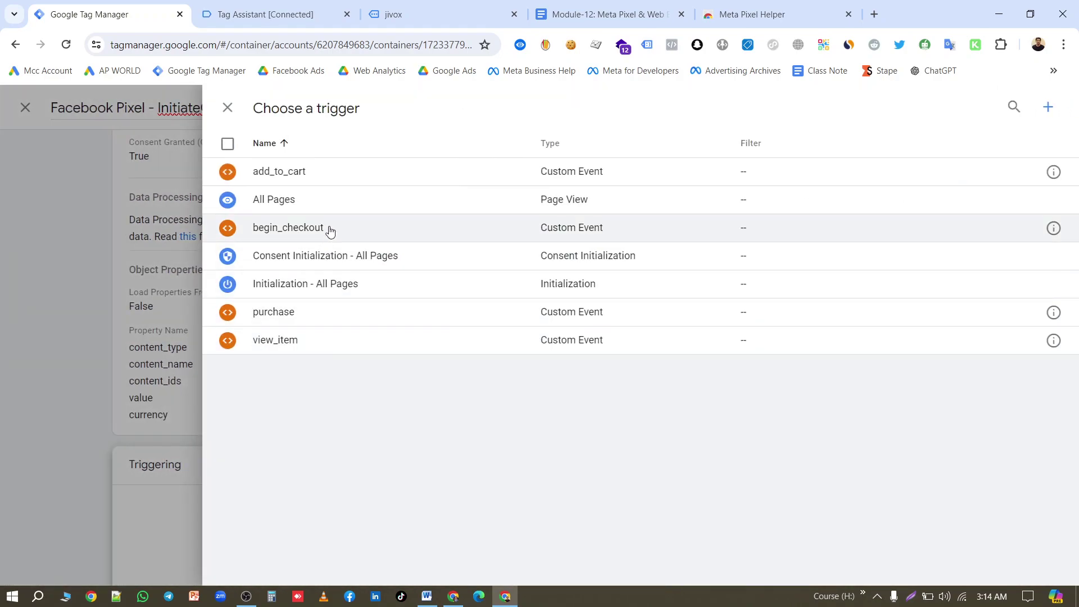
left_click(330, 229)
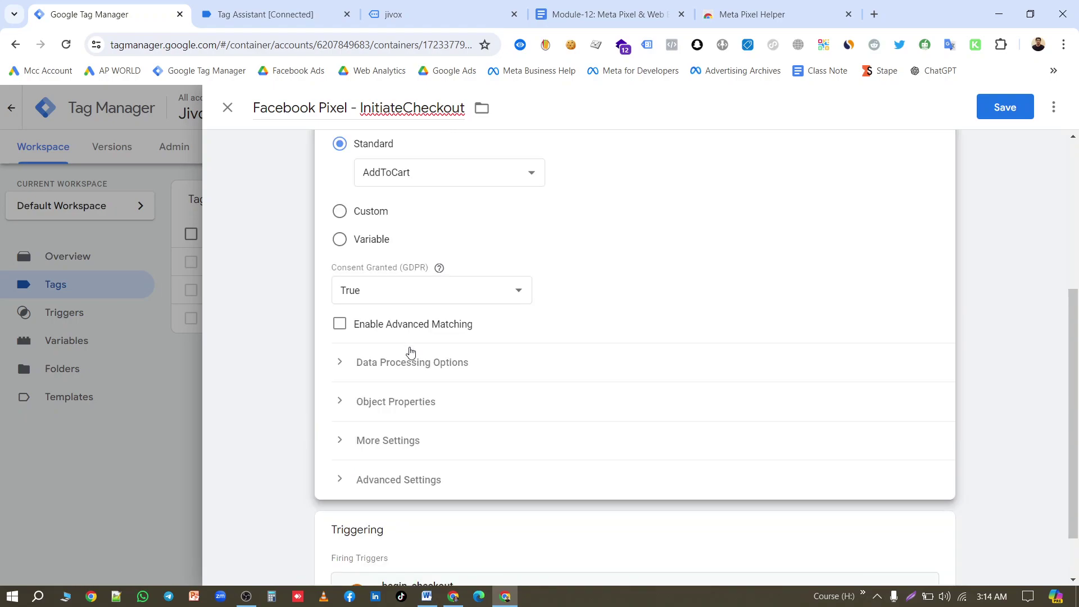
left_click(395, 173)
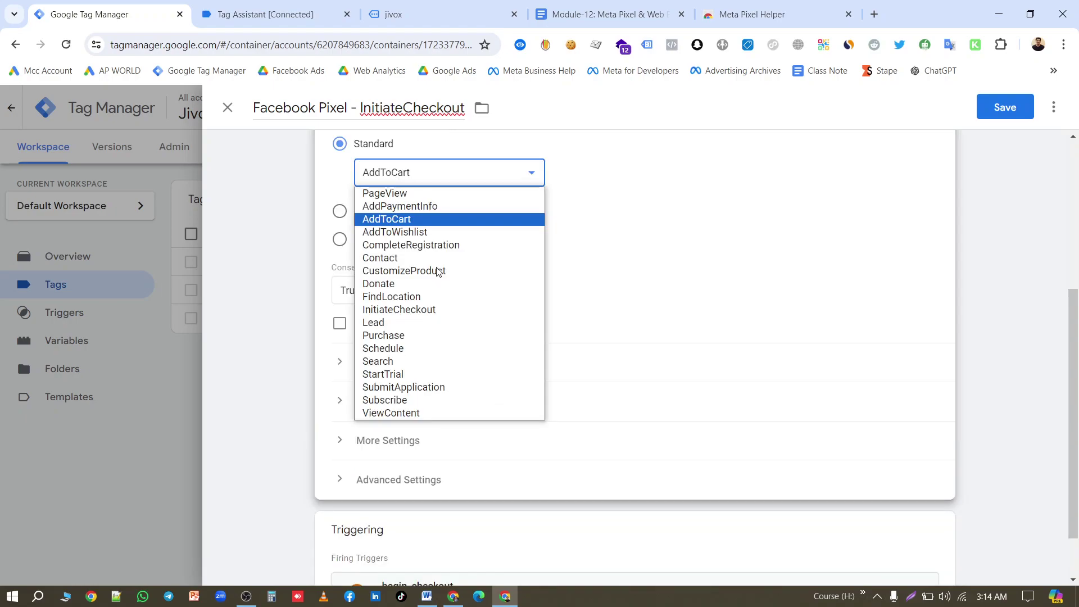
left_click(412, 310)
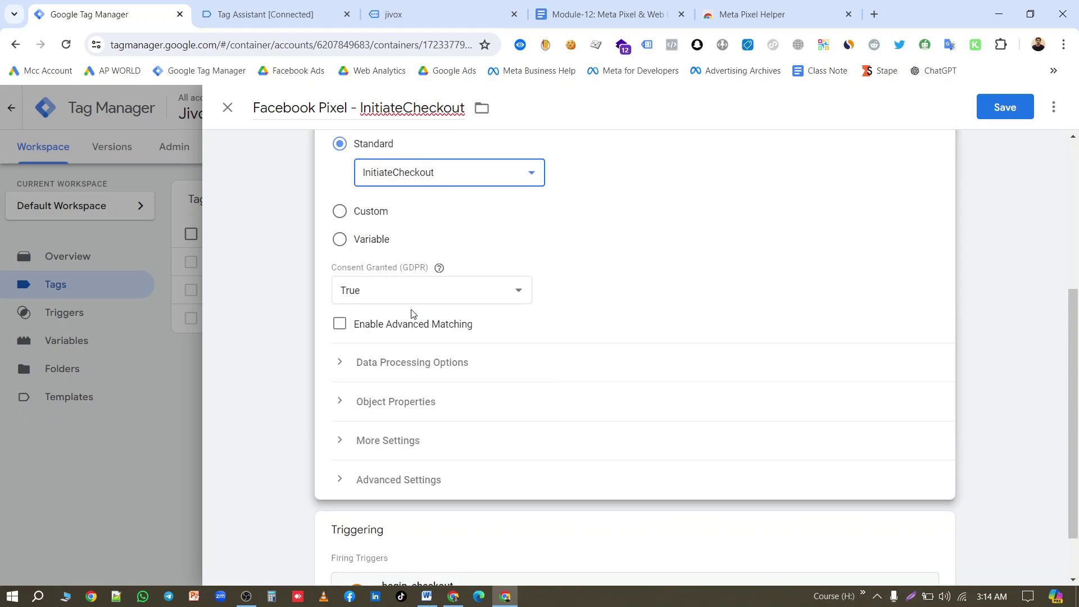
Expand the tag's object properties and copy the variable name cJS - FB - Purchase Product Name from the Module-12 document.
left_click(438, 401)
scroll(444, 416, "down", 5)
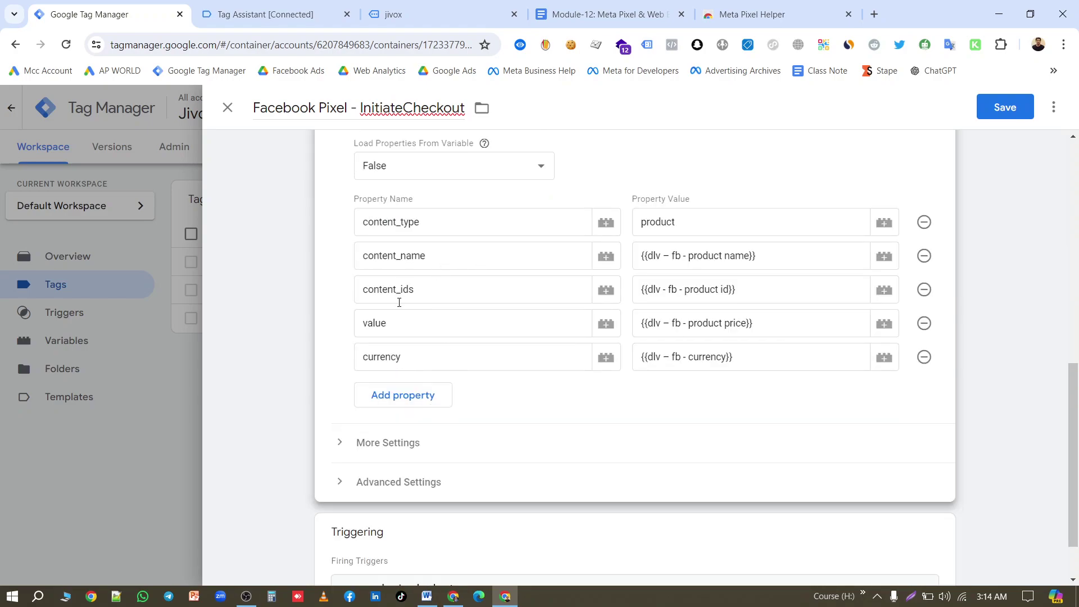
left_click(629, 21)
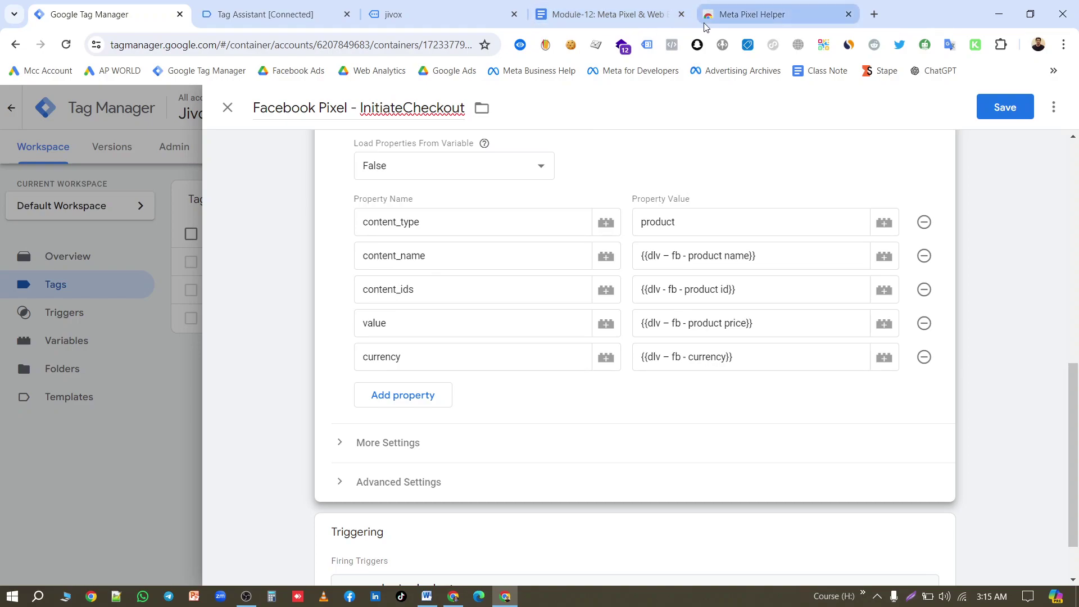
scroll(450, 378, "down", 2)
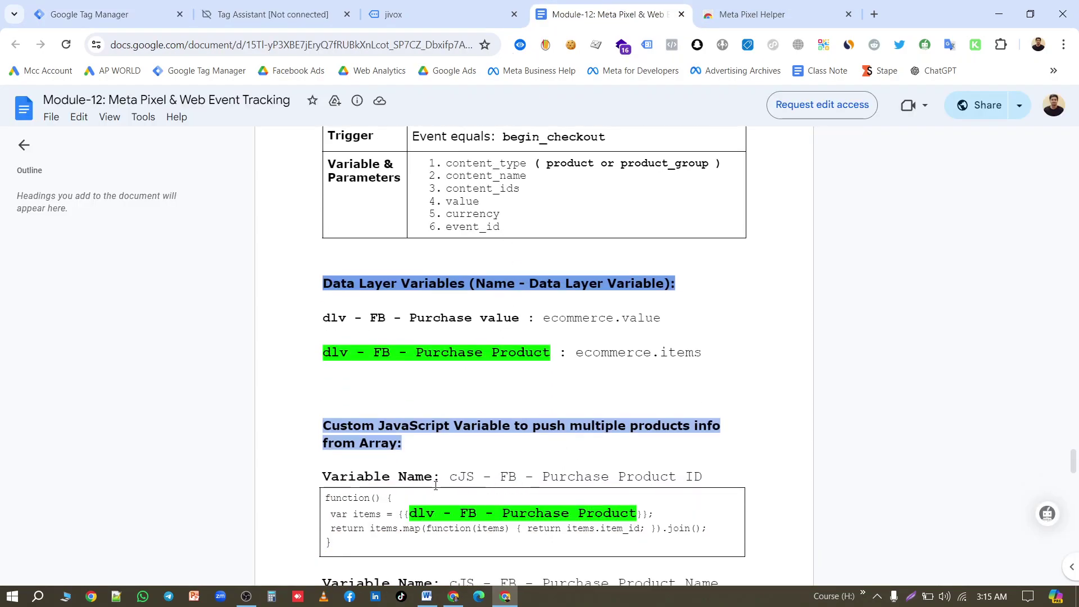
scroll(505, 510, "down", 1)
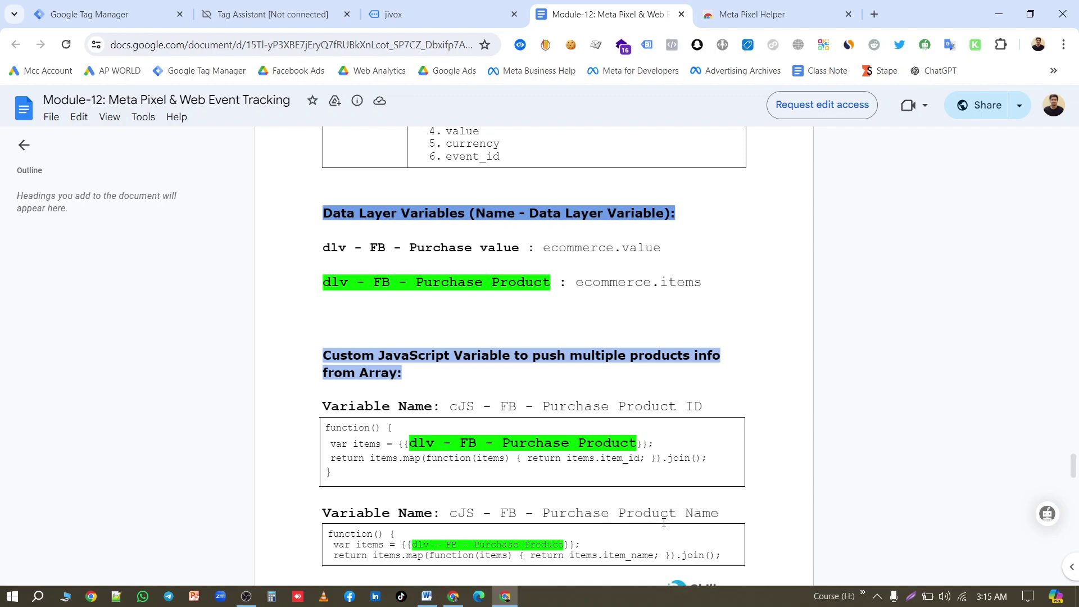
left_click_drag(452, 514, 710, 515)
key("ctrl+c")
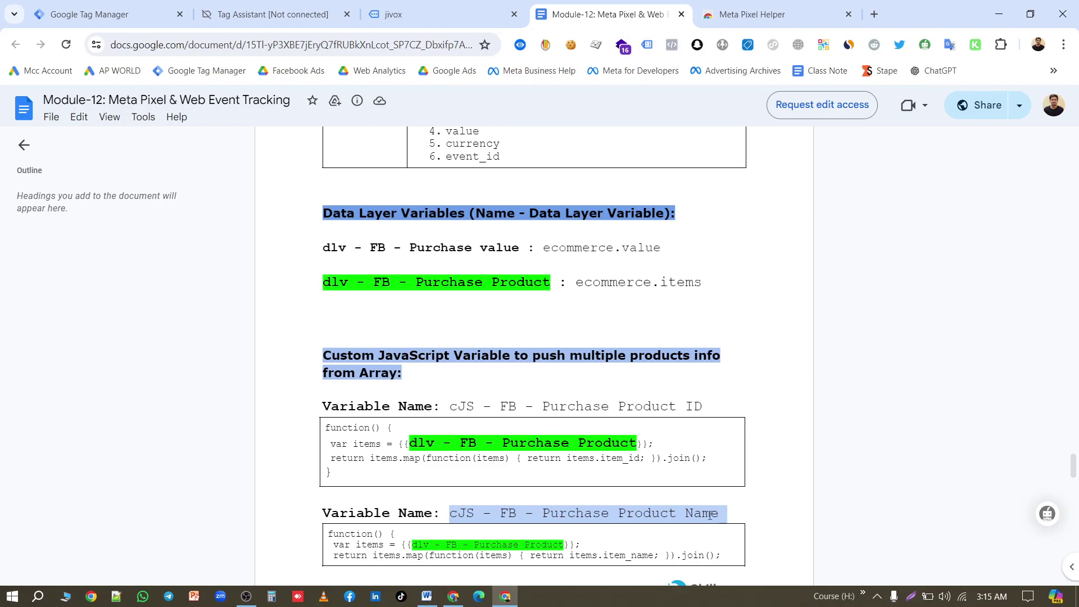
Set the tag's content_name property value to {{cJS - FB - Purchase Product Name}}.
left_click(107, 17)
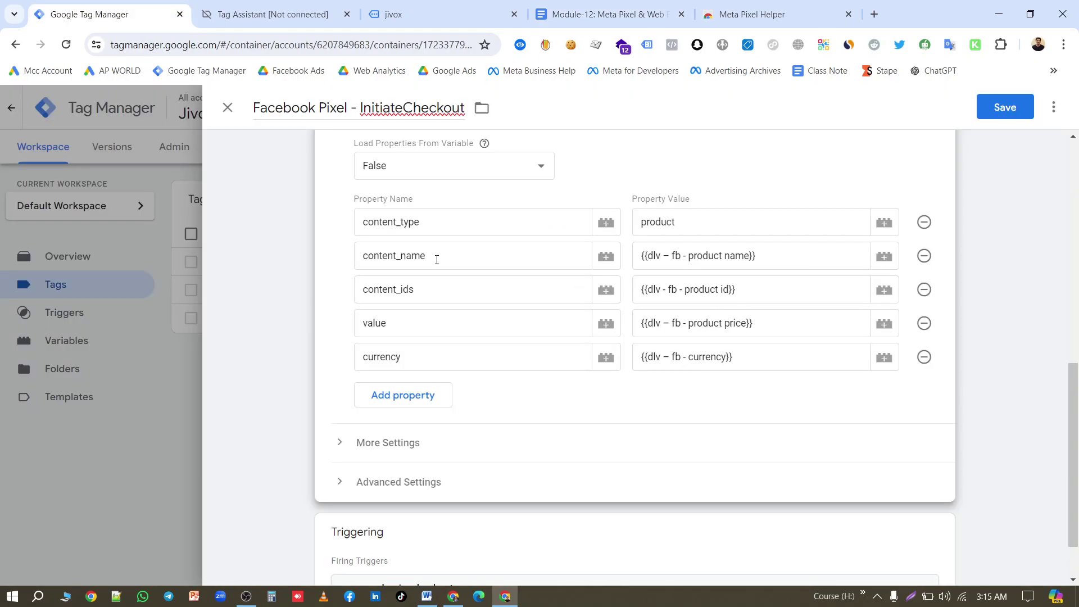
left_click_drag(759, 256, 643, 246)
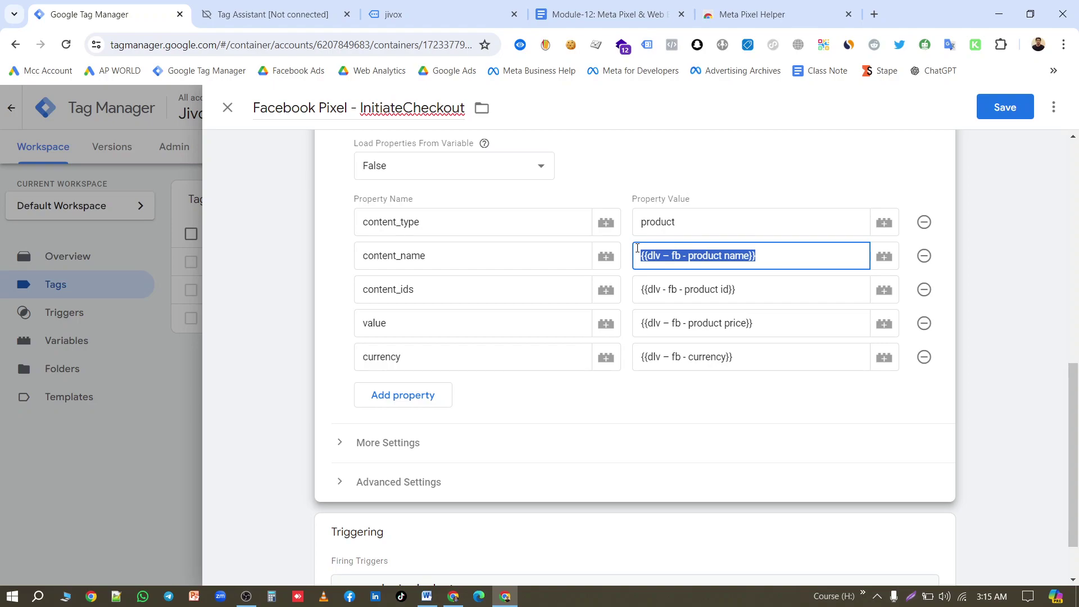
key("BackSpace")
type("{{")
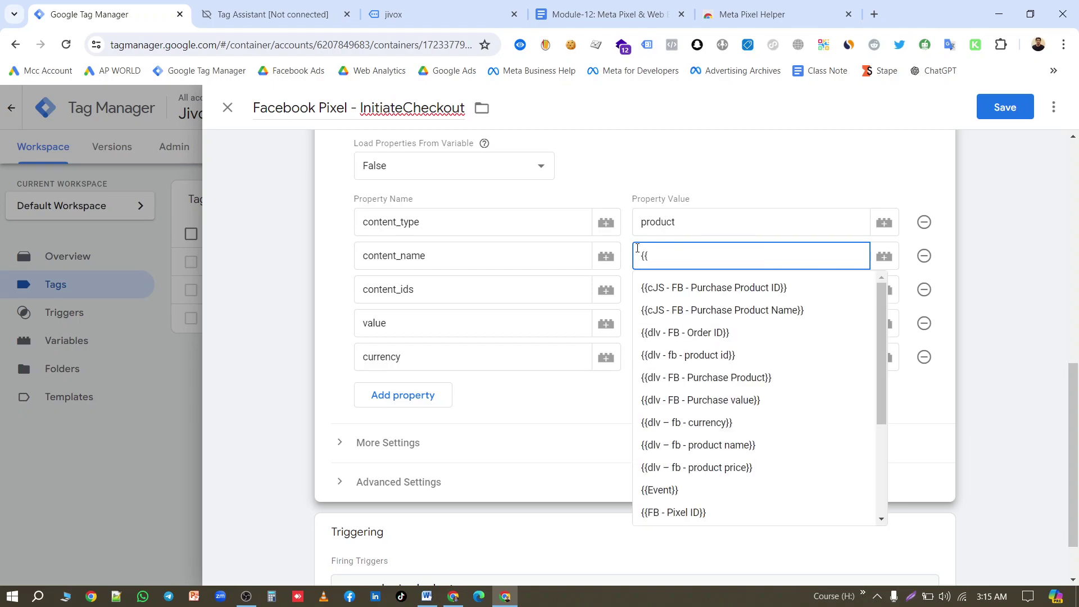
key("ctrl+v")
left_click(701, 289)
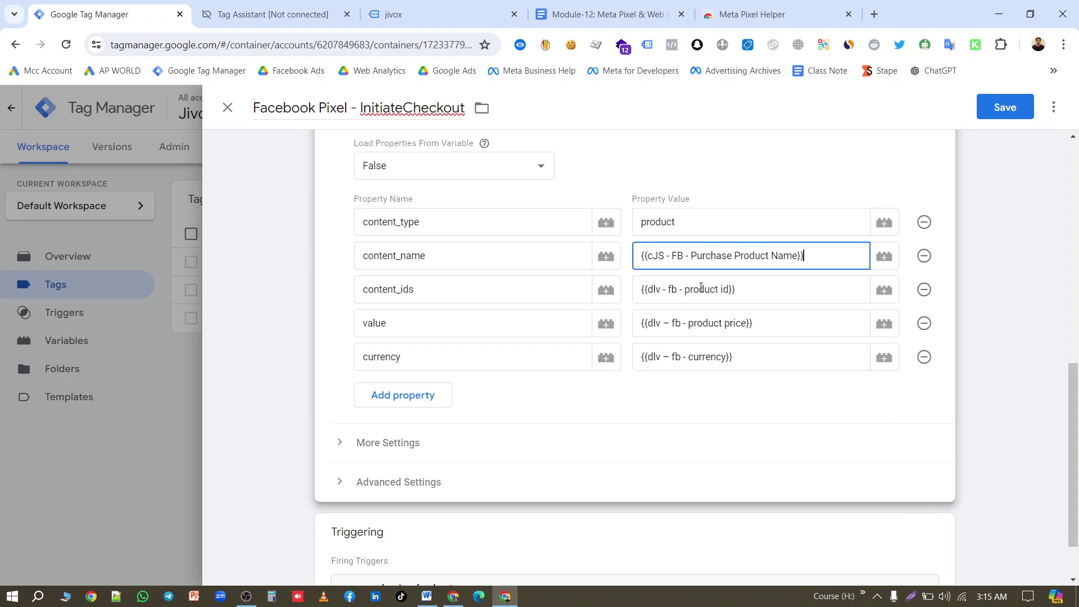
Set the tag's content_ids property value to {{cJS - FB - Purchase Product ID}}.
left_click_drag(779, 288, 644, 290)
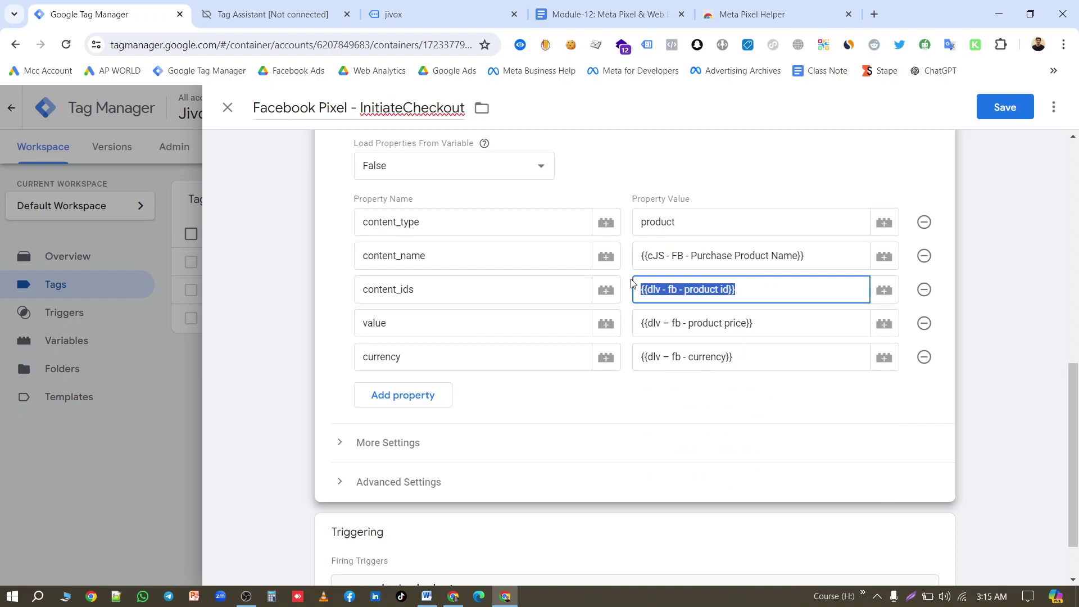
key("BackSpace")
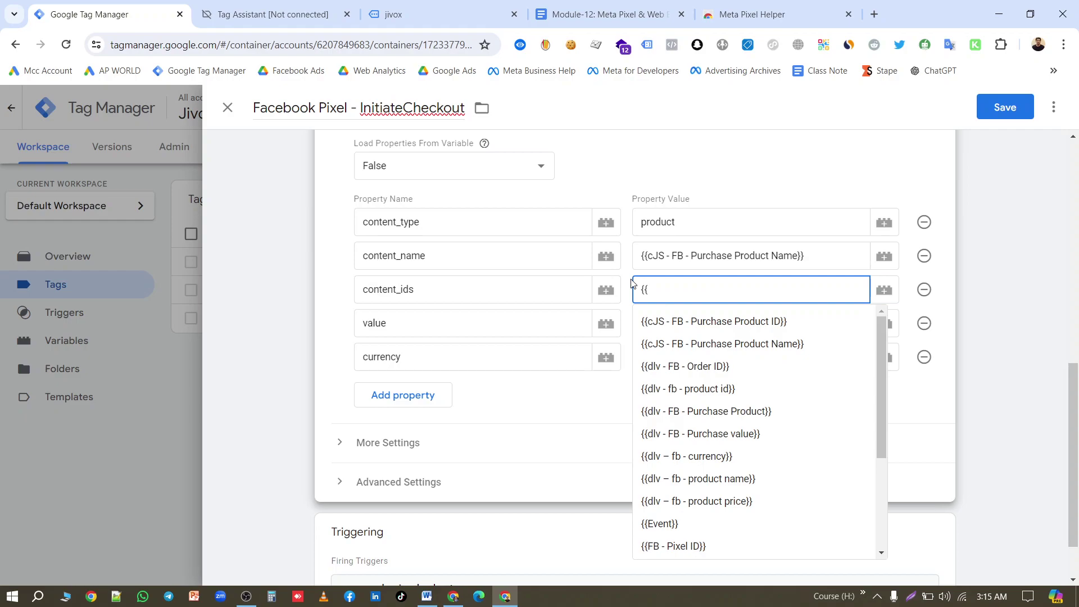
left_click(702, 334)
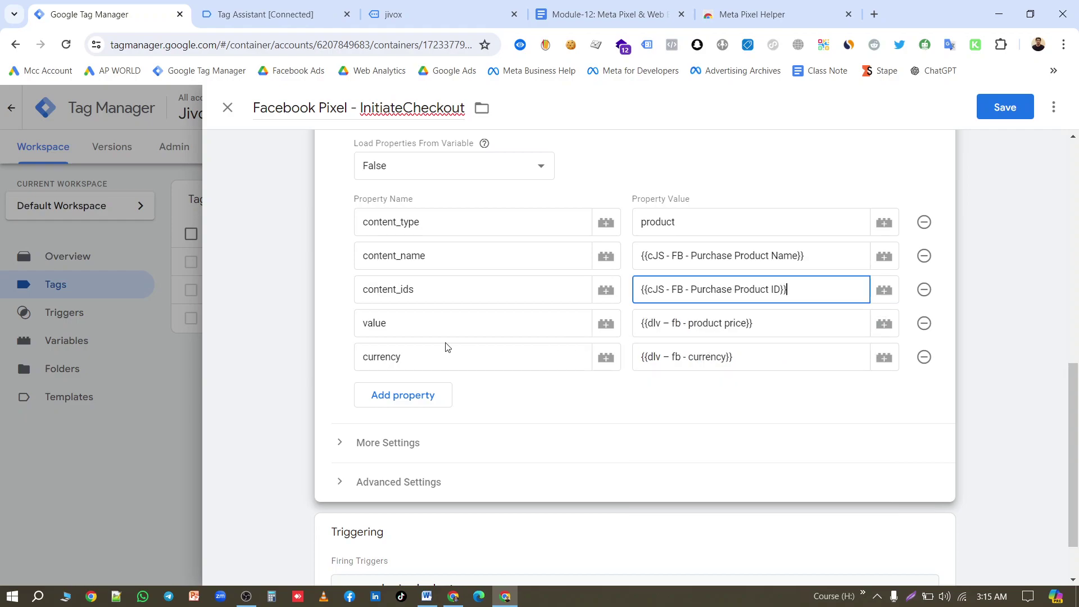
Review the InitiateCheckout tag's event name, object properties and firing trigger, and save the tag.
scroll(473, 360, "down", 1)
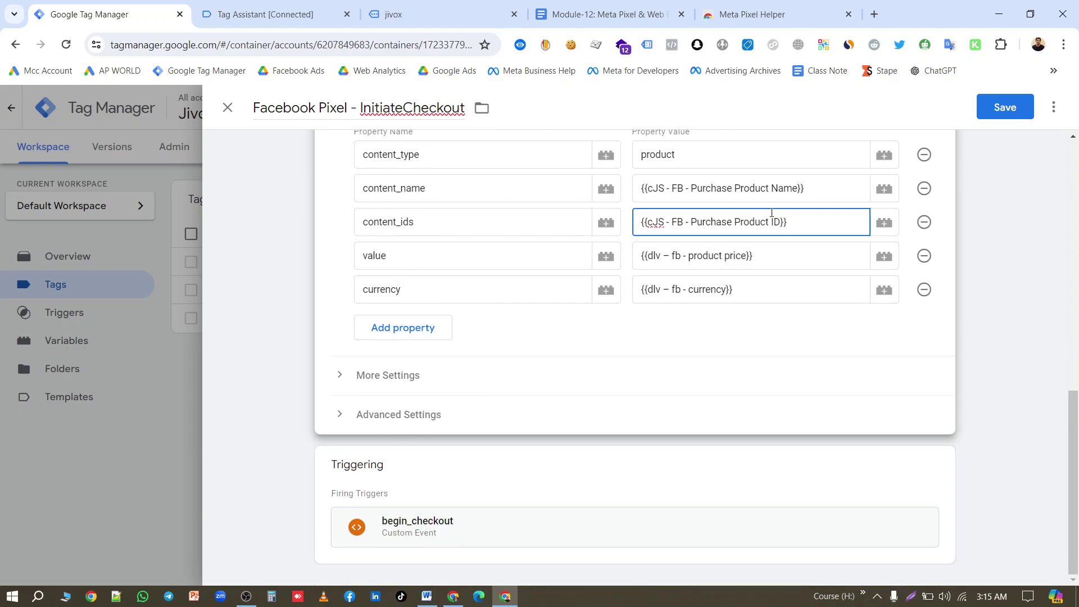
scroll(513, 292, "up", 2)
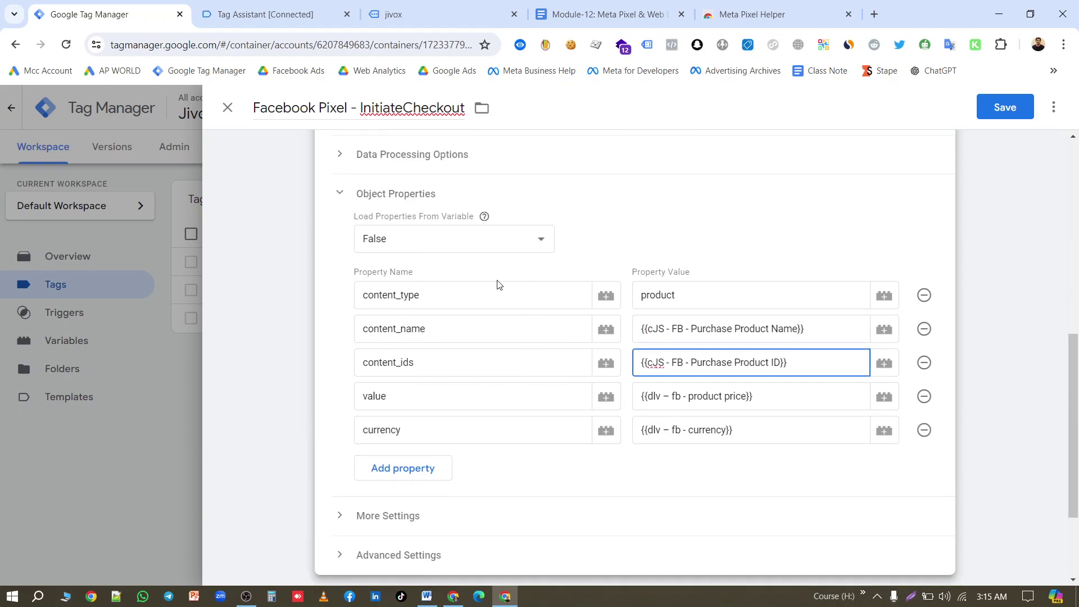
scroll(418, 317, "up", 3)
scroll(411, 320, "down", 5)
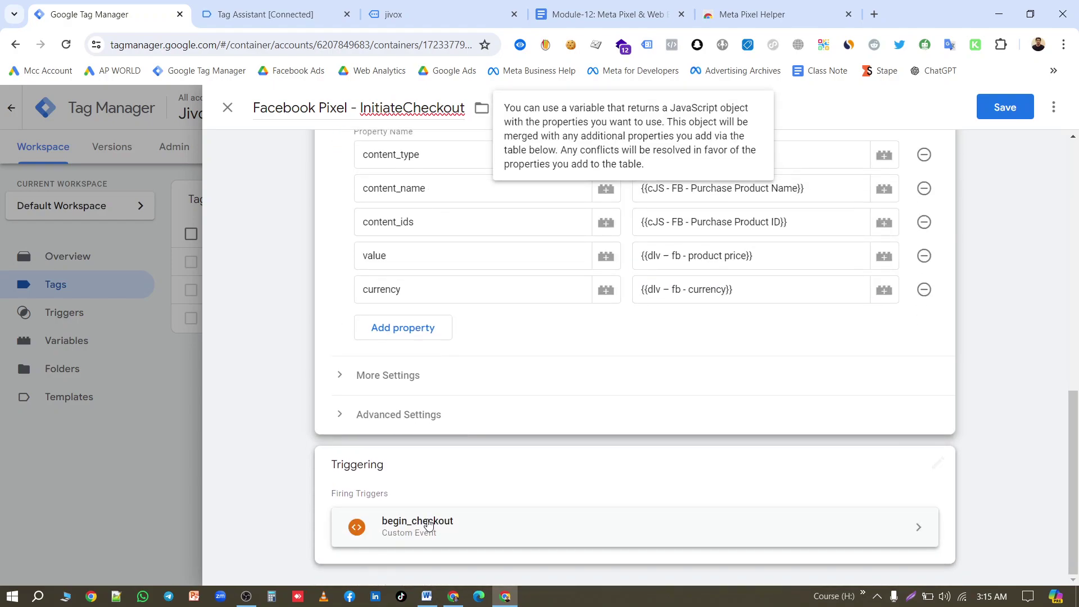
scroll(419, 531, "up", 5)
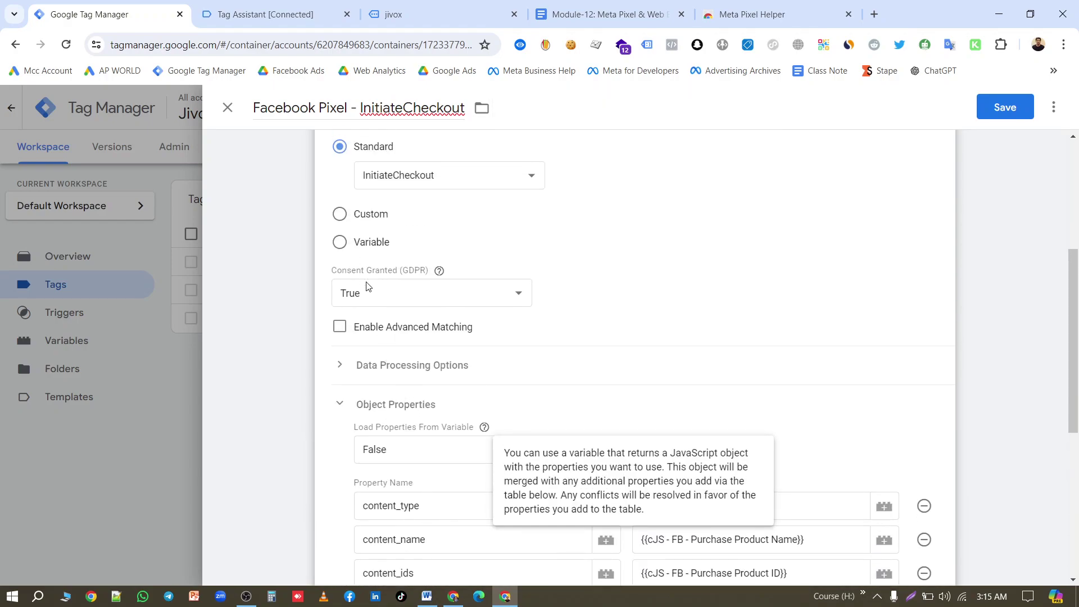
left_click(997, 113)
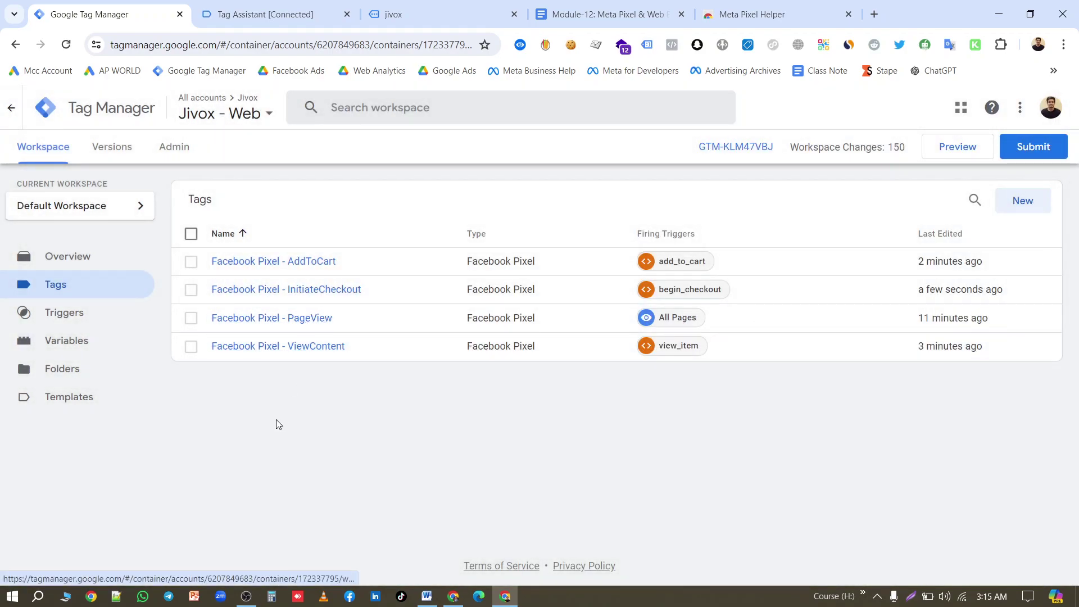
Make a copy of the Facebook Pixel - InitiateCheckout tag.
left_click(290, 291)
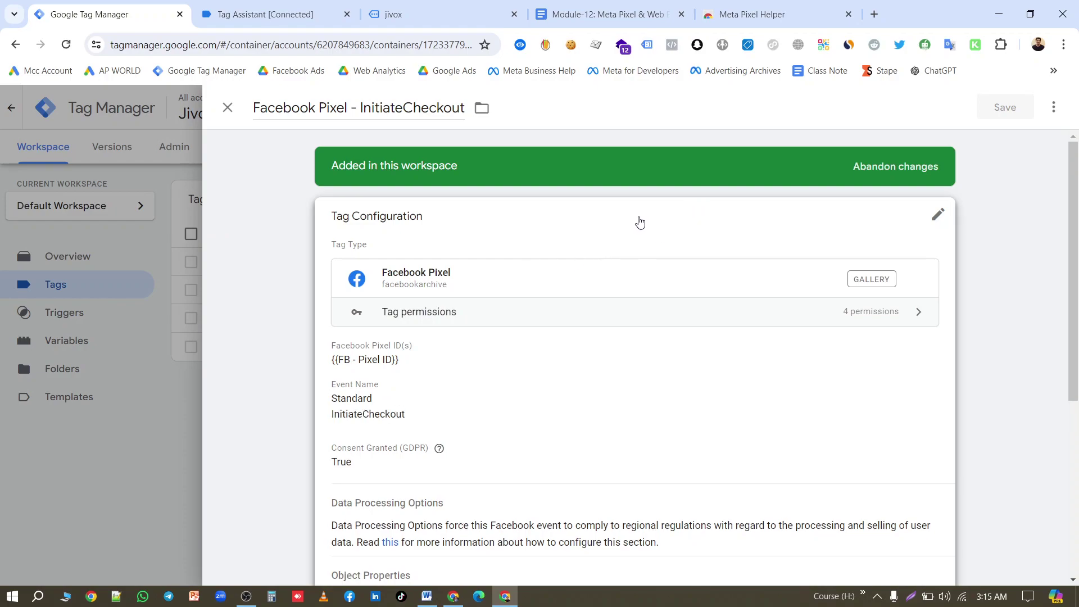
left_click(1055, 108)
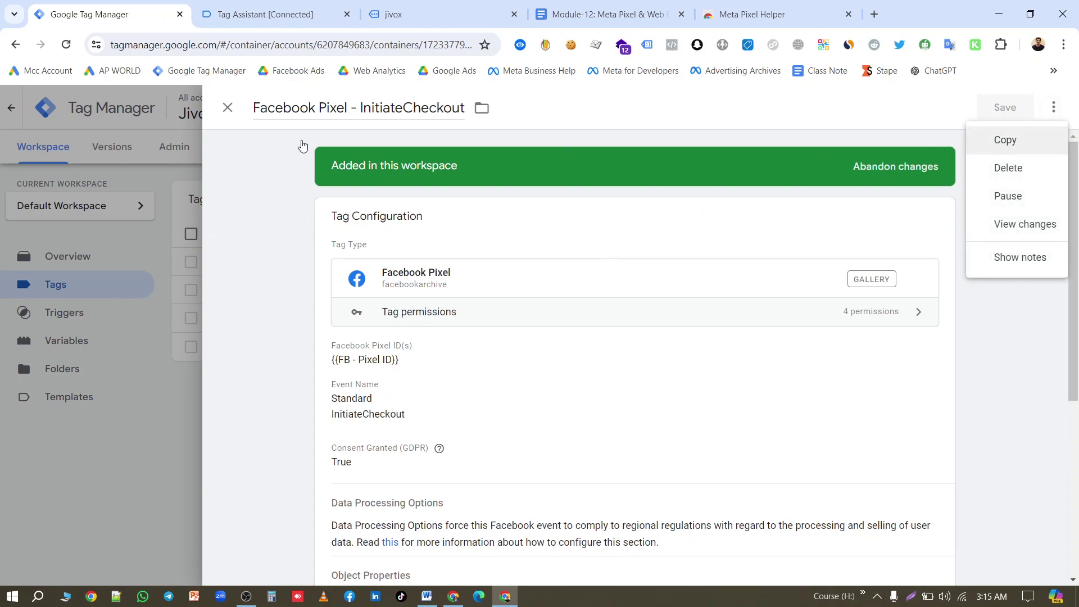
left_click(998, 142)
Rename the copied tag as Facebook Pixel - Purchase.
left_click(302, 108)
key("BackSpace")
key("BackSpace")
key("BackSpace")
key("BackSpace")
key("BackSpace")
key("BackSpace")
key("BackSpace")
key("BackSpace")
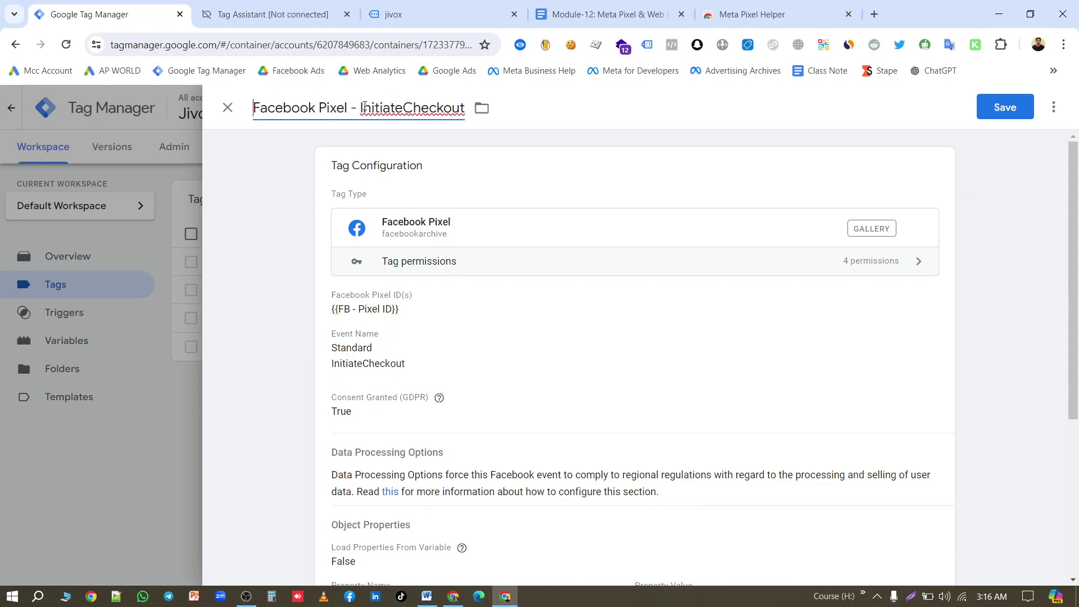
left_click_drag(362, 107, 474, 108)
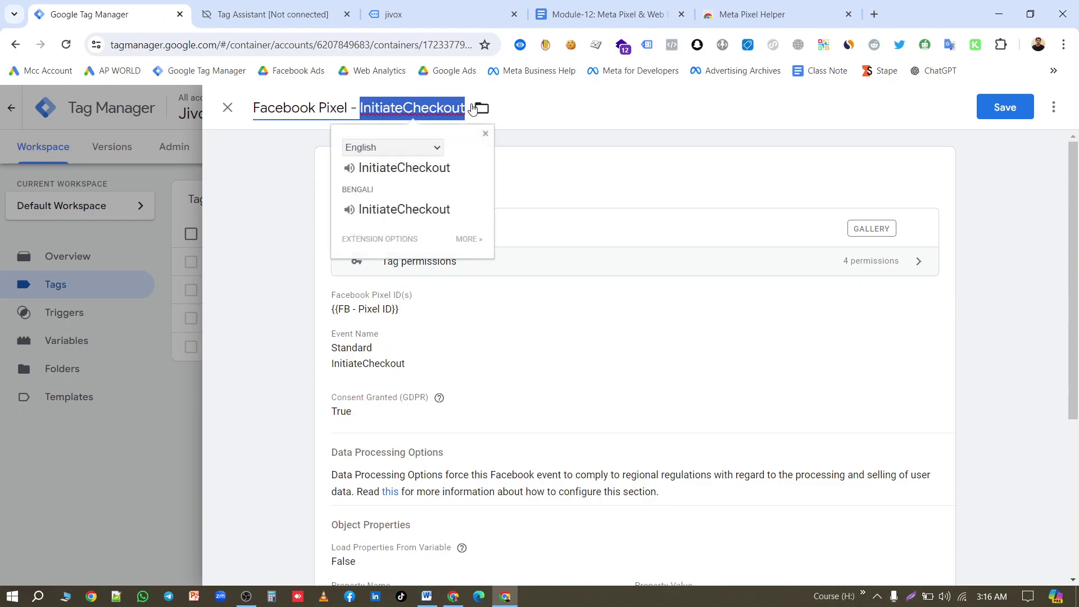
key("BackSpace")
type("Purchase")
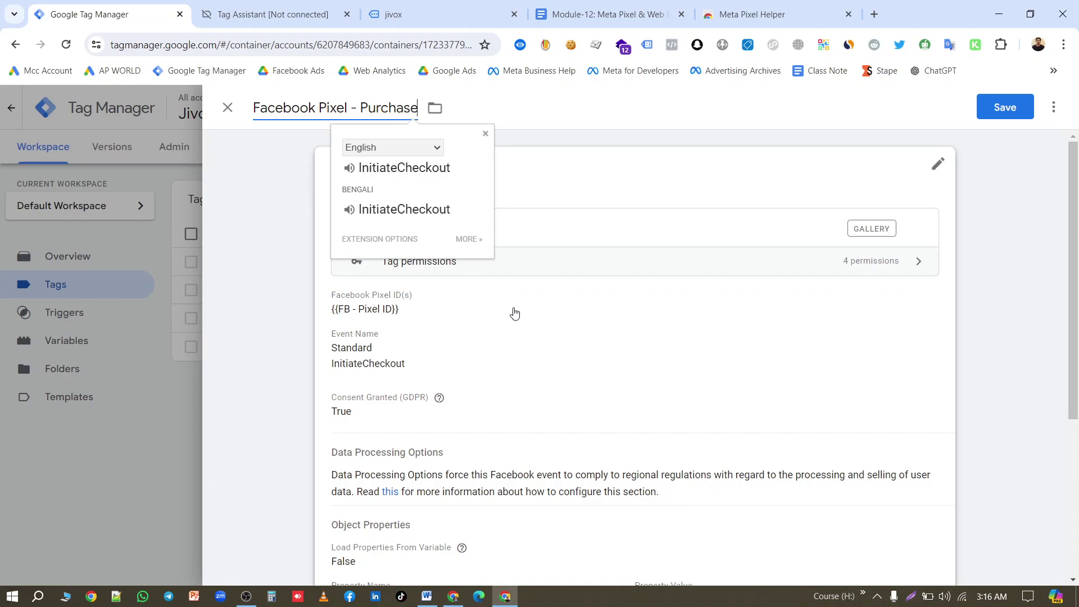
Change the tag's standard event name to Purchase.
left_click(441, 364)
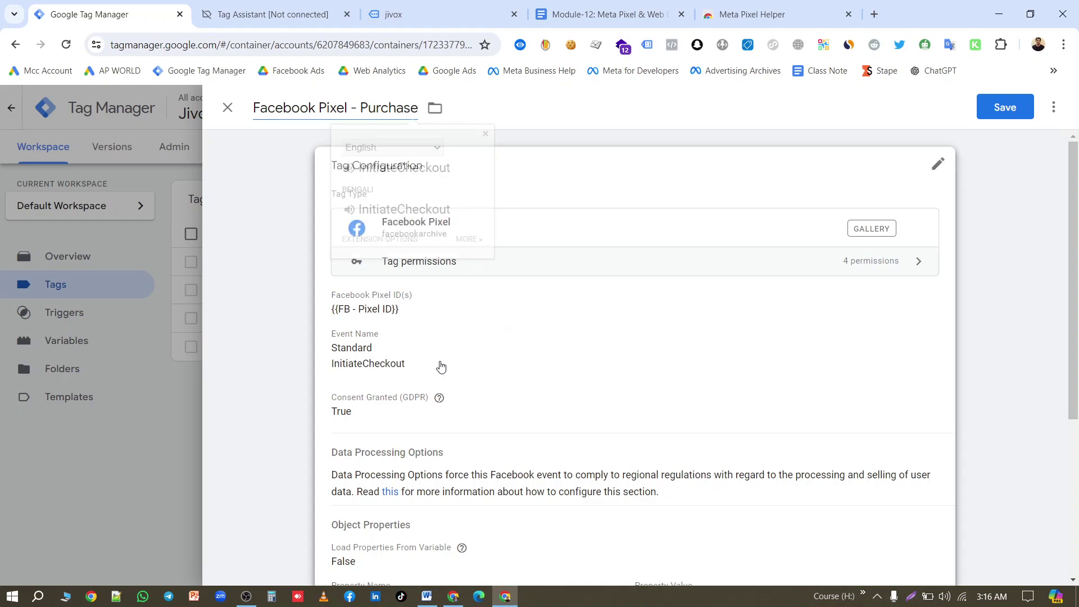
left_click(398, 335)
left_click(421, 442)
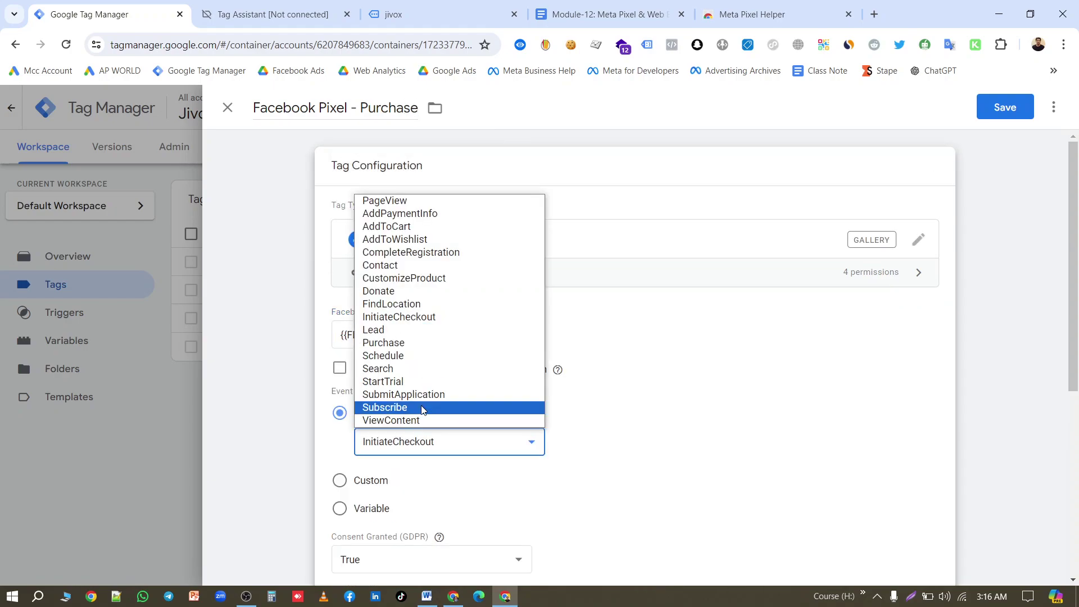
left_click(421, 344)
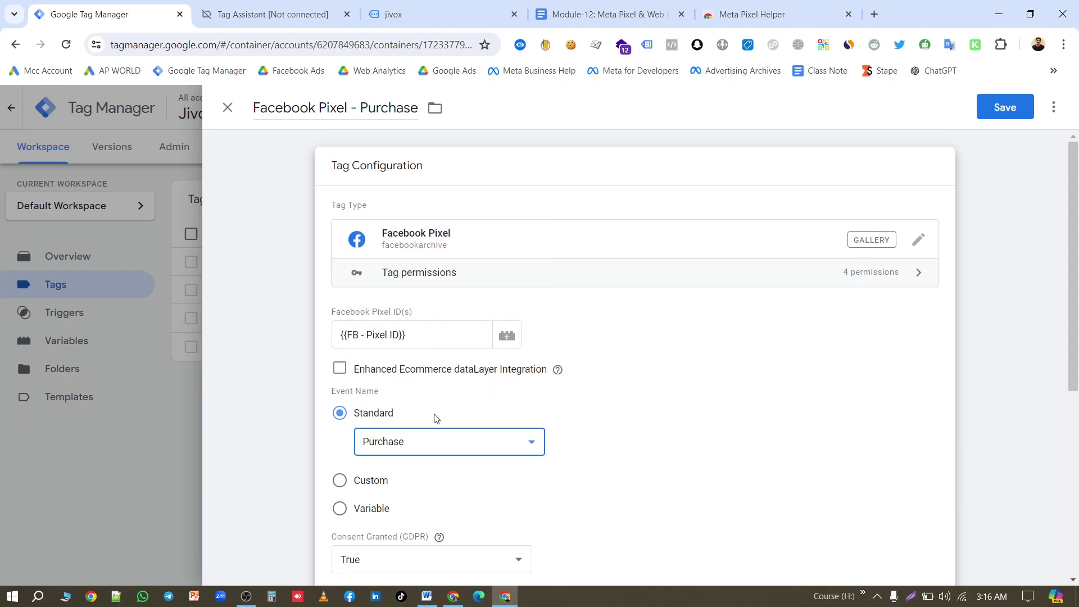
Replace the tag's begin_checkout firing trigger with the purchase custom event trigger.
scroll(674, 450, "down", 6)
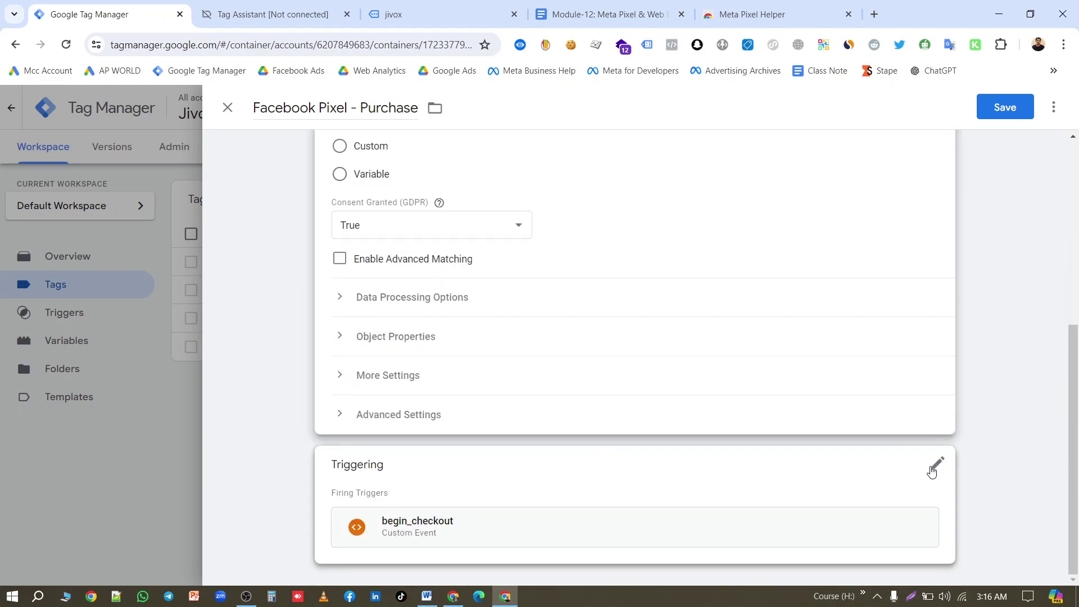
left_click(935, 465)
left_click(918, 494)
left_click(748, 465)
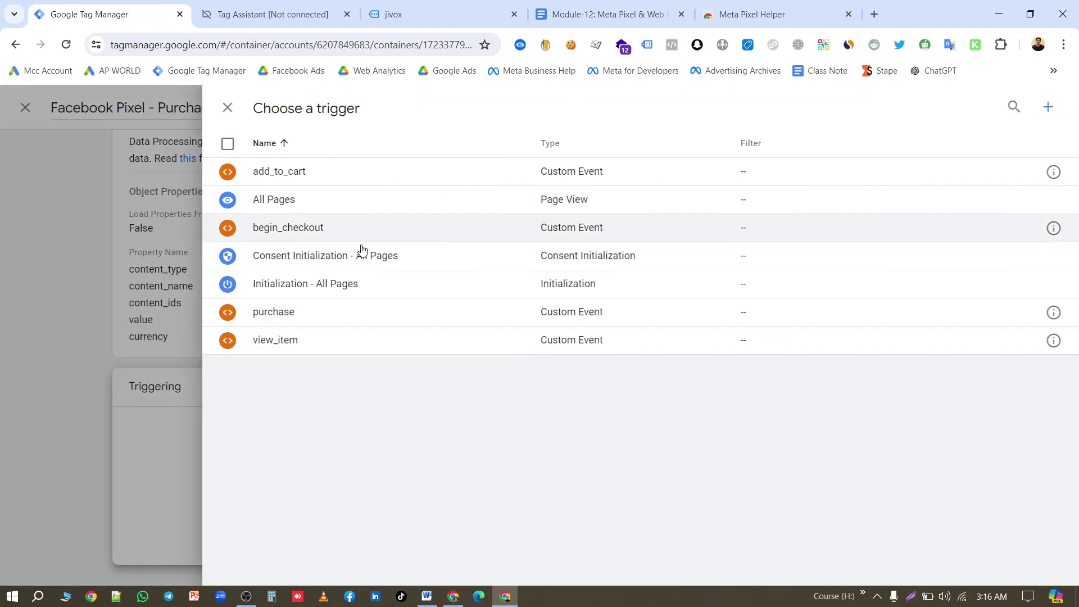
left_click(307, 319)
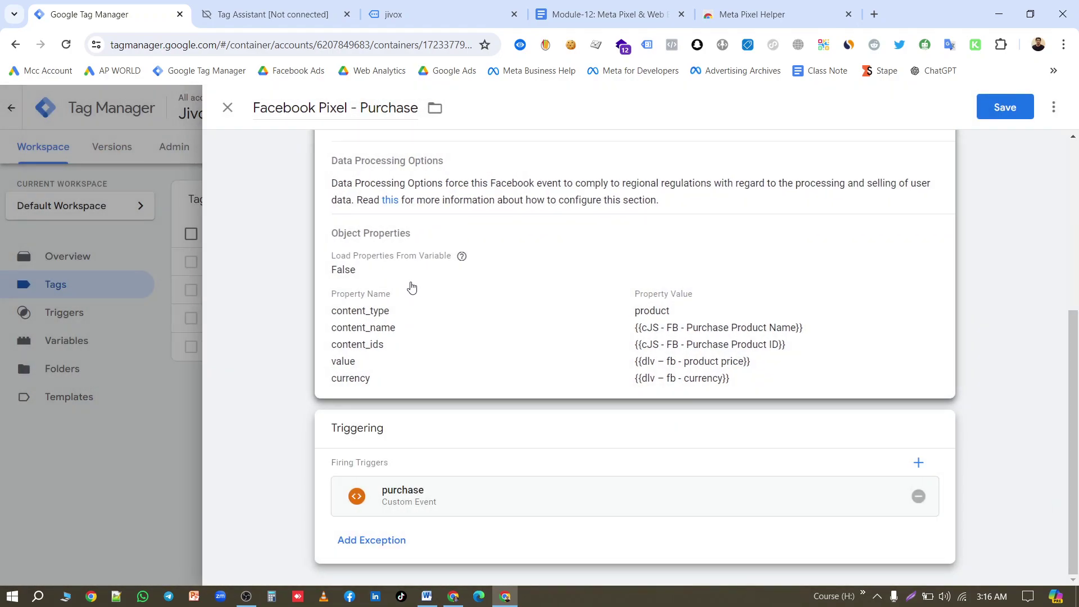
Add an object property named order_id to the Purchase tag, copying the name from the Module-12 document's Purchase event table.
left_click(444, 371)
scroll(583, 343, "down", 2)
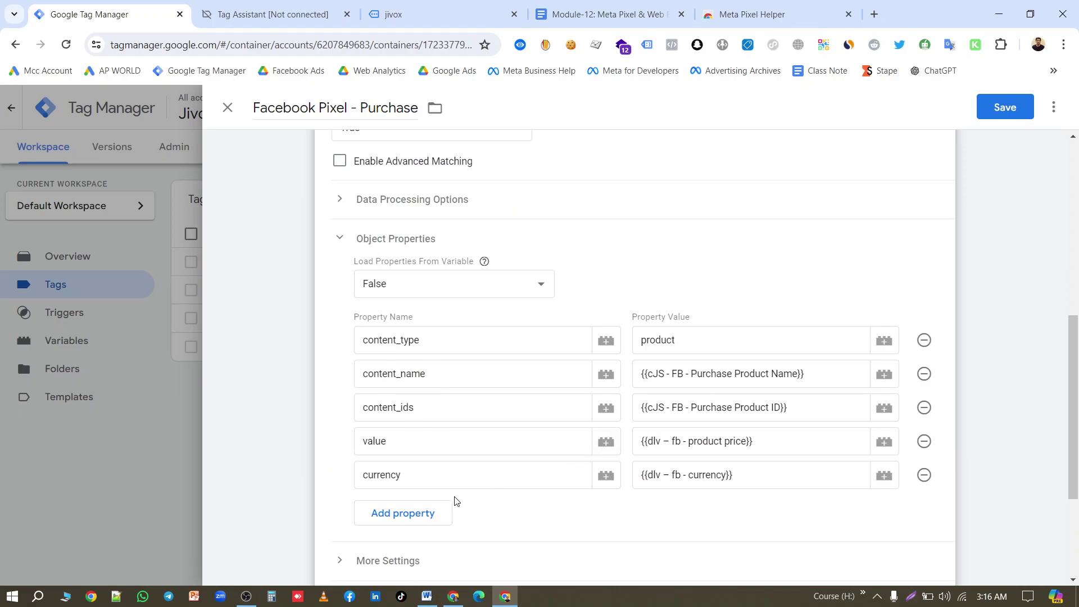
left_click(388, 512)
left_click(388, 509)
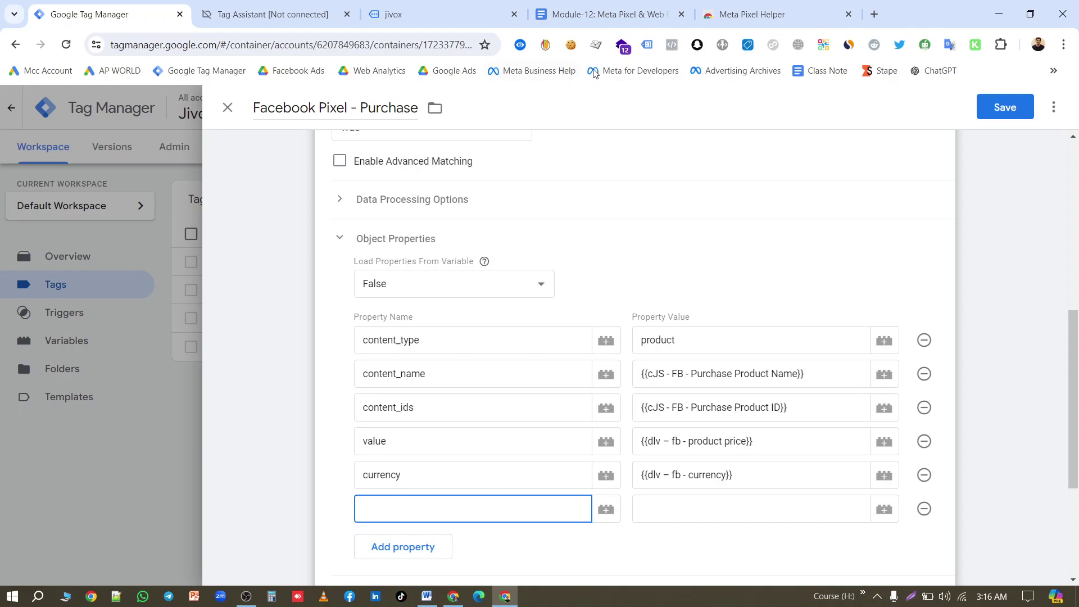
left_click(612, 17)
scroll(500, 372, "up", 5)
scroll(499, 371, "up", 4)
scroll(489, 361, "down", 15)
scroll(487, 362, "up", 8)
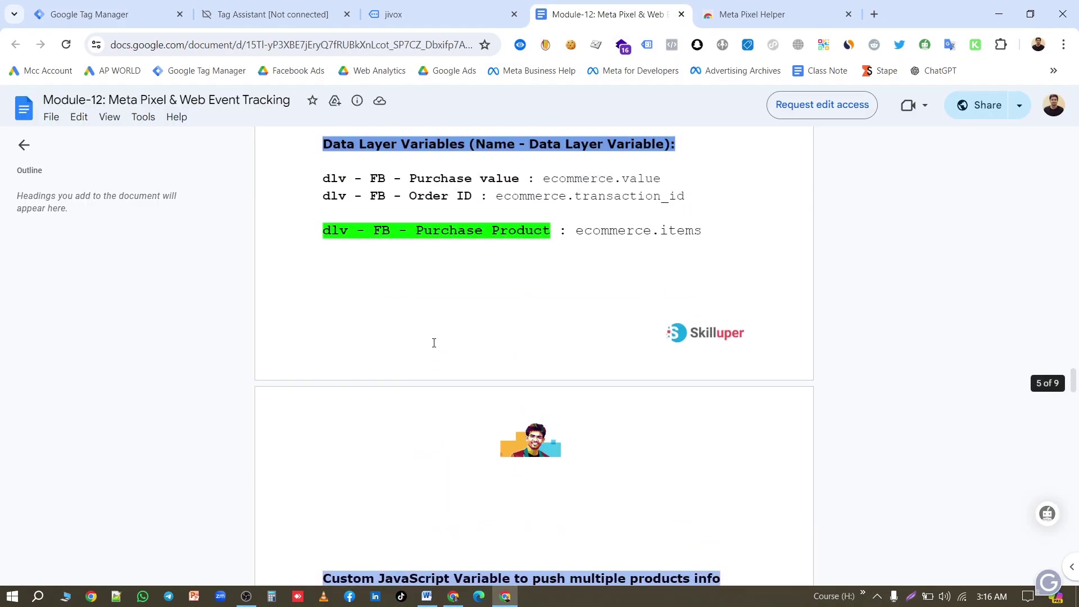
scroll(434, 343, "up", 4)
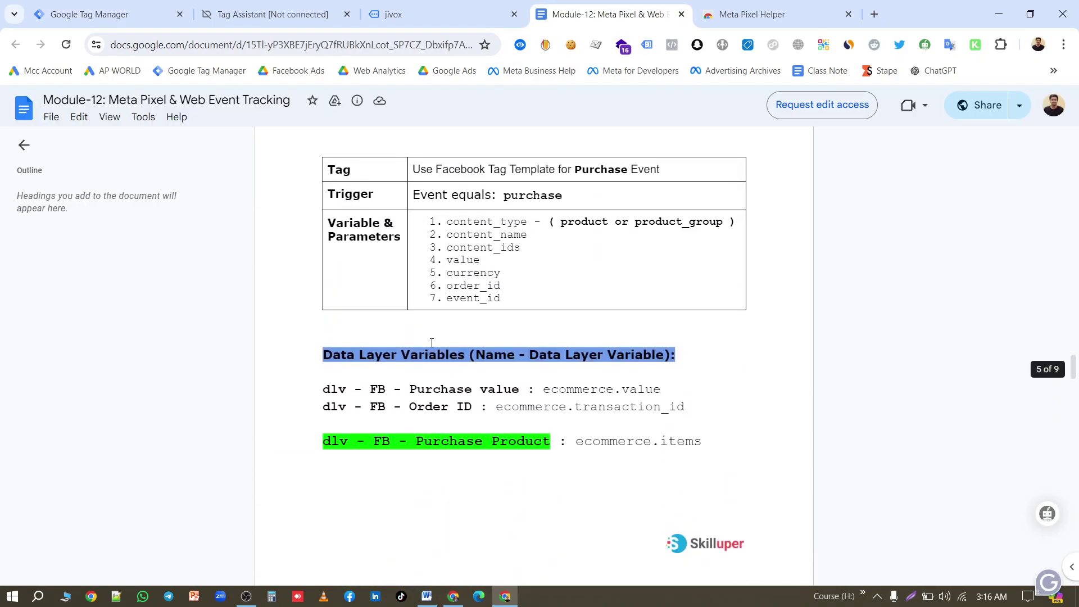
double_click(475, 287)
left_click(107, 14)
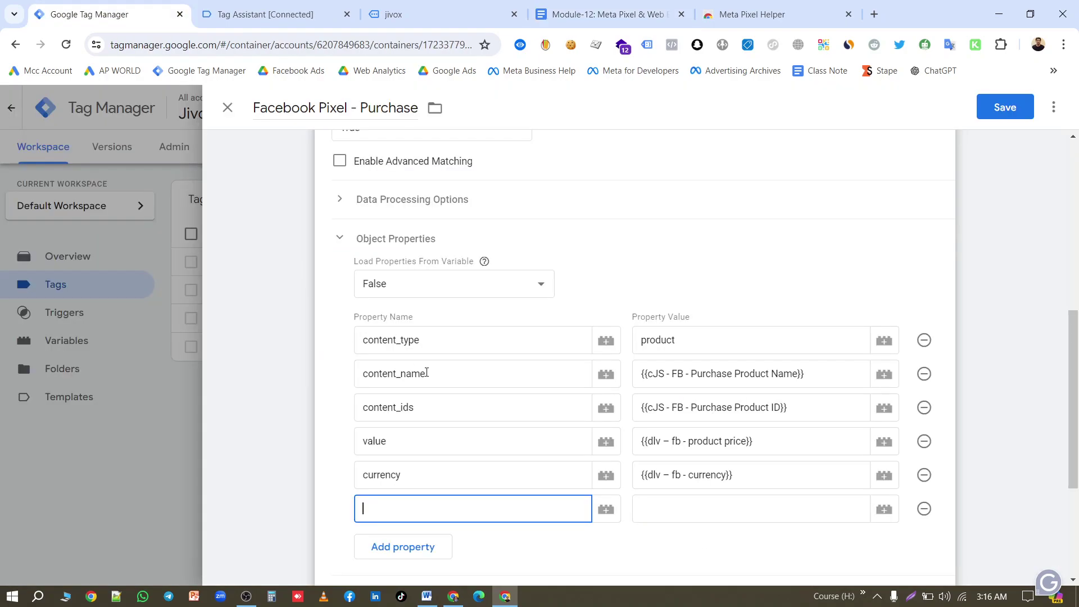
key("ctrl+v")
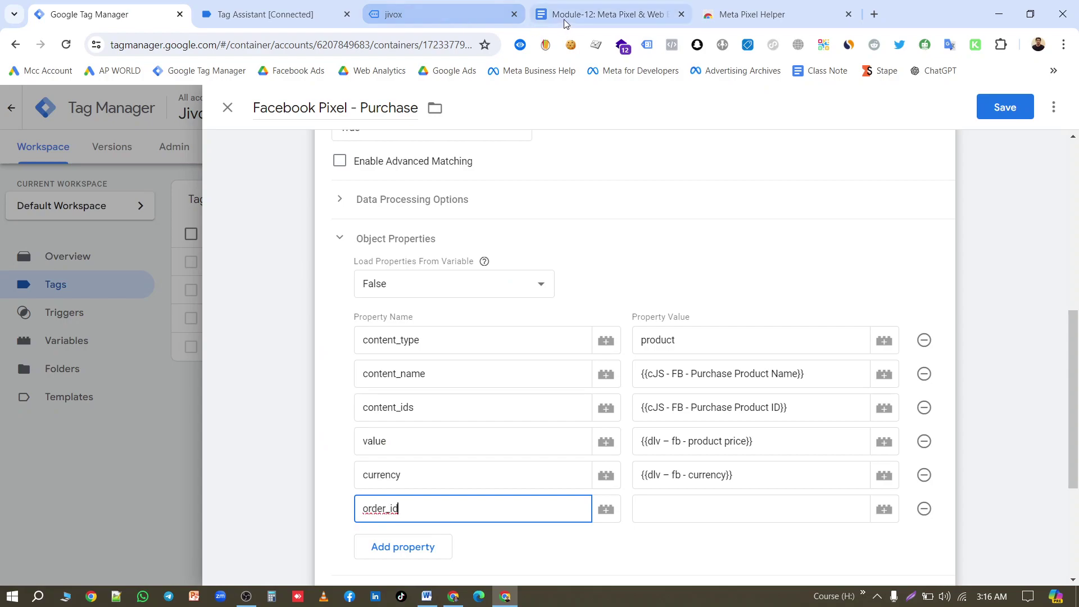
Set the order_id property value to {{dlv - FB - Order ID}}, using the variable name from the Module-12 document, and save the tag.
left_click(606, 14)
left_click_drag(472, 408, 329, 404)
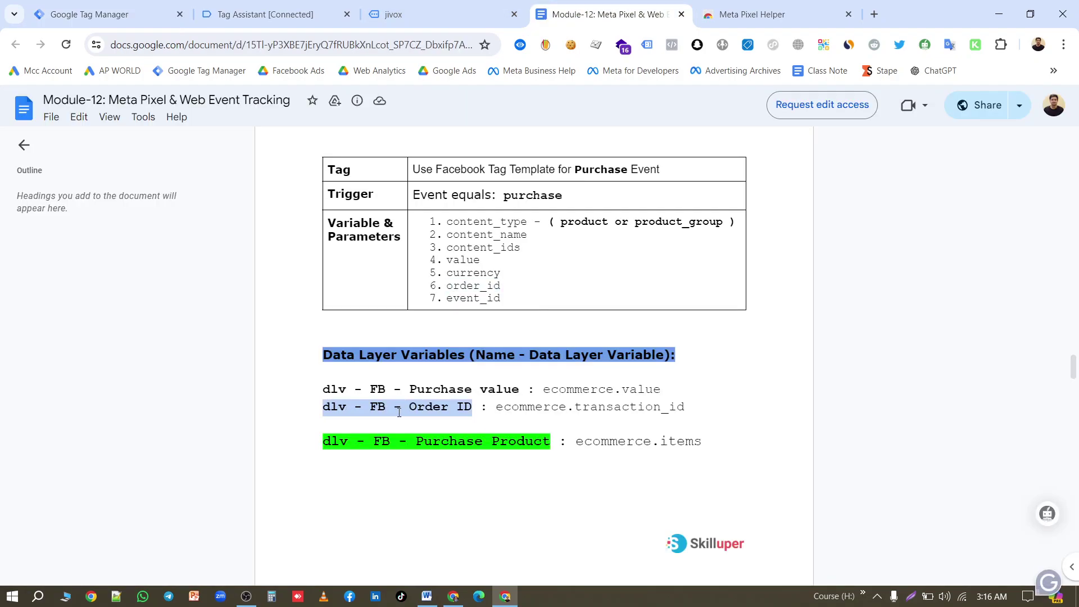
left_click(107, 14)
left_click(743, 511)
type("{{d")
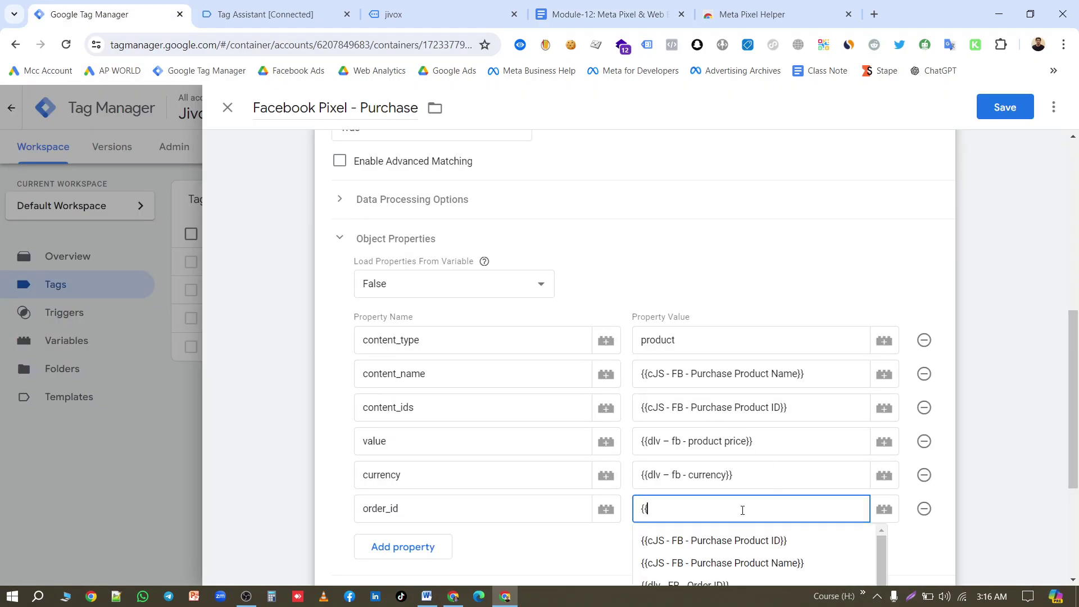
key("ctrl+v")
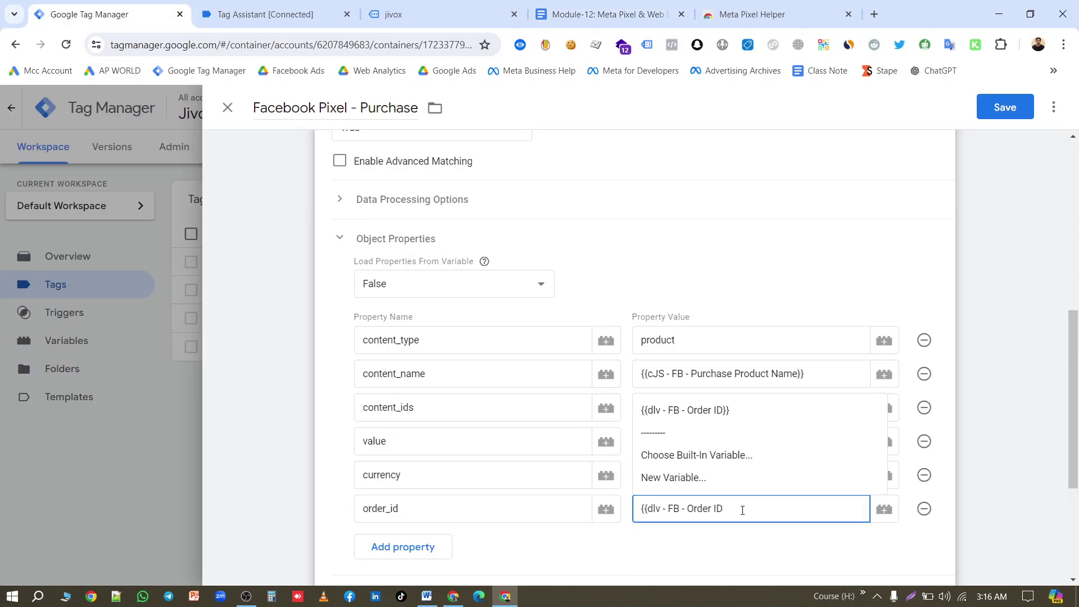
left_click(707, 411)
scroll(609, 438, "down", 2)
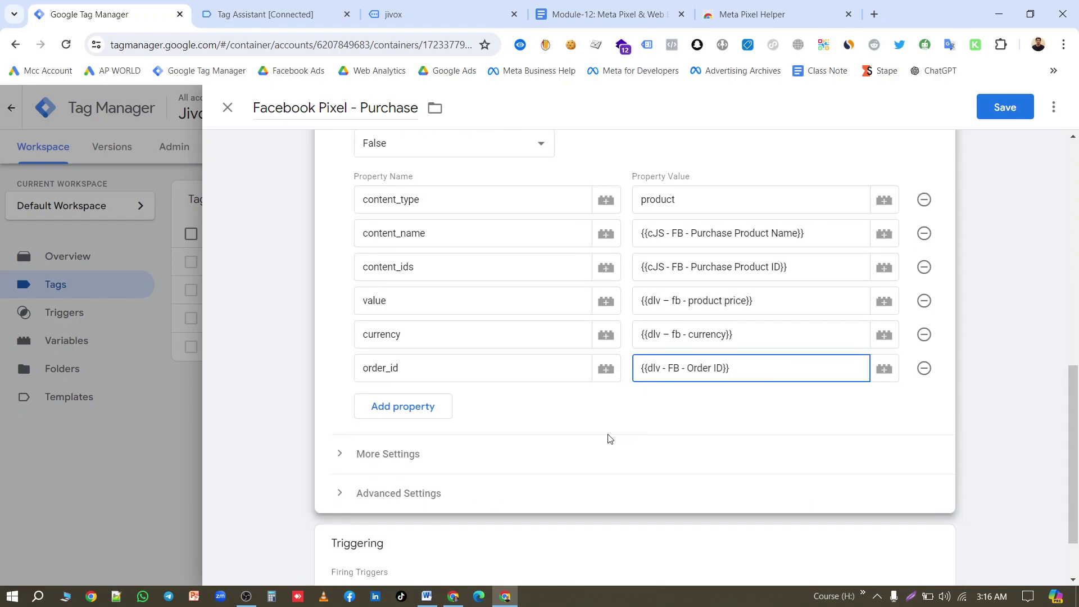
scroll(530, 515, "down", 1)
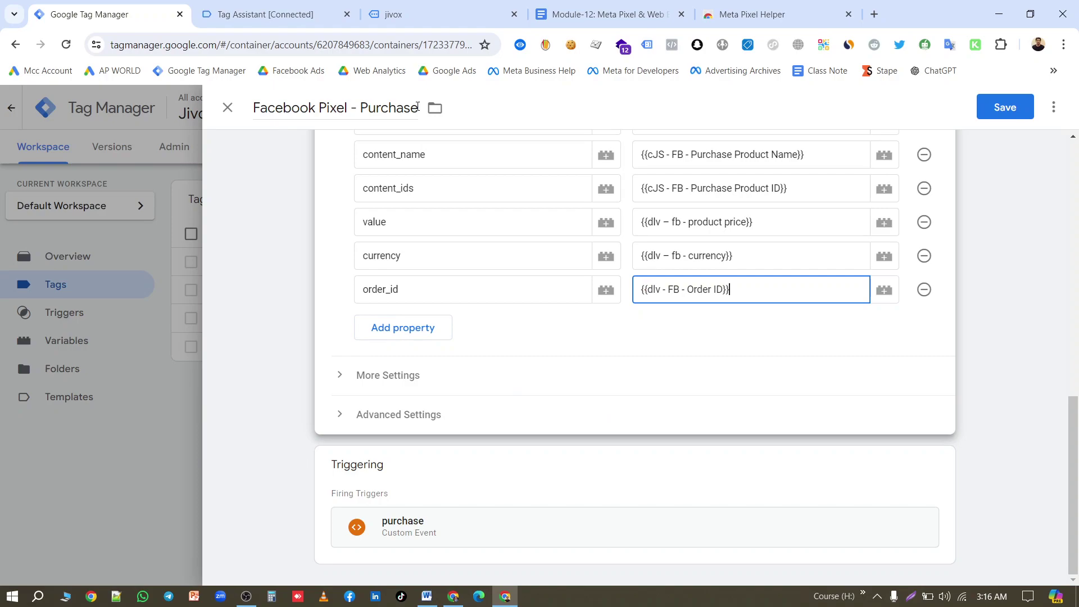
left_click(1016, 113)
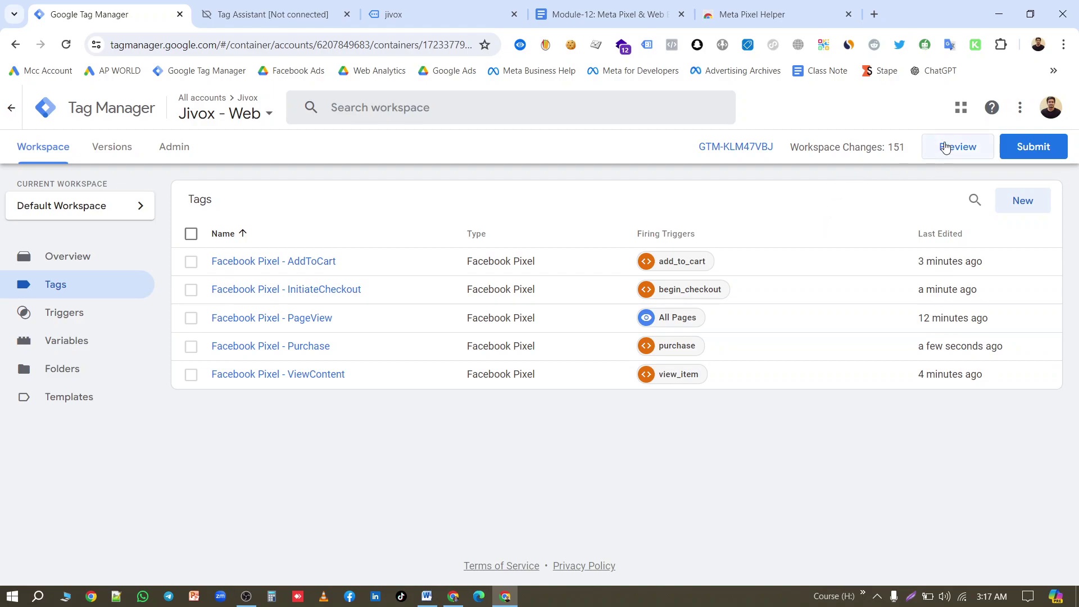
Start a preview session for the container and open the Poster V1 product page on the connected store site.
left_click(954, 154)
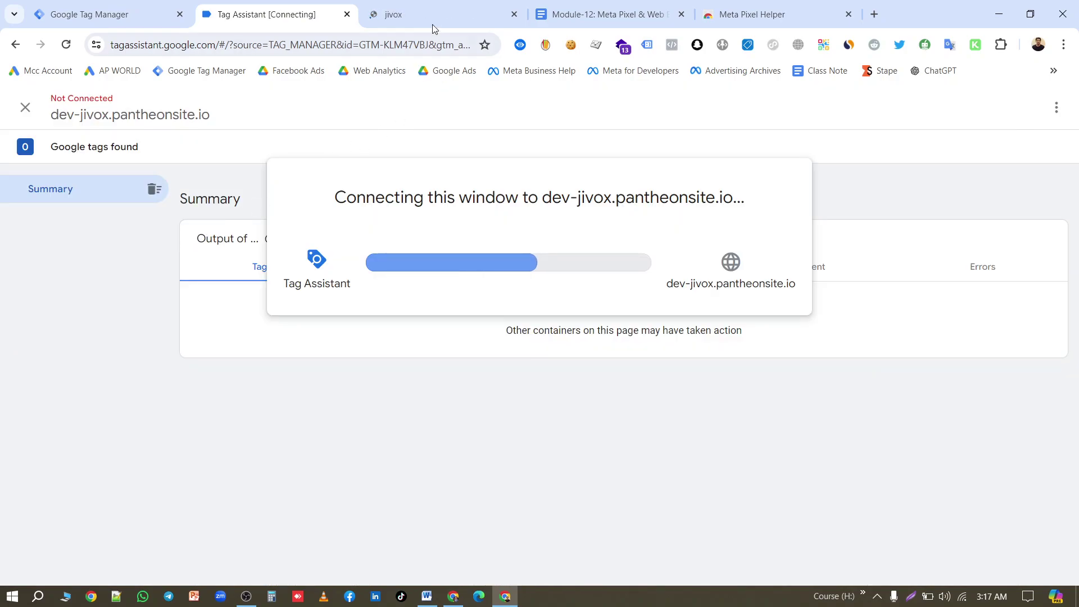
mouse_move(436, 16)
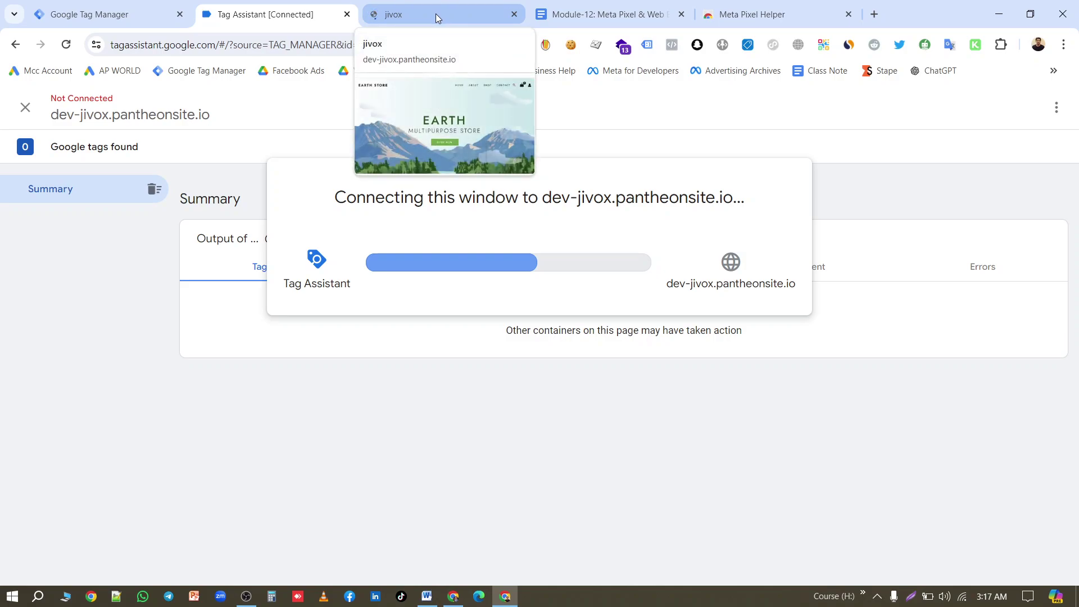
left_click(437, 16)
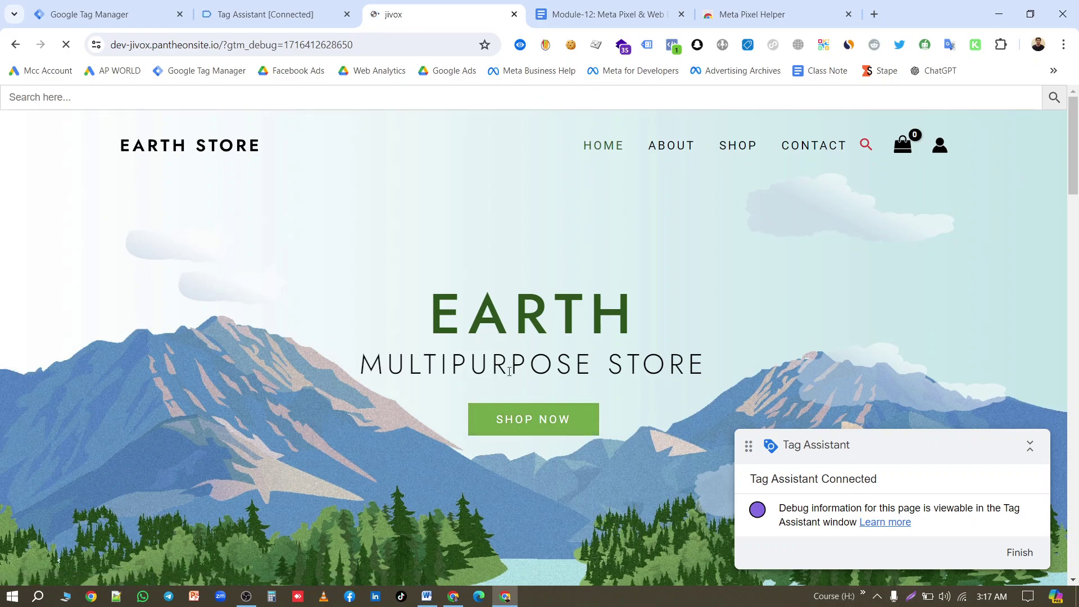
scroll(509, 371, "down", 8)
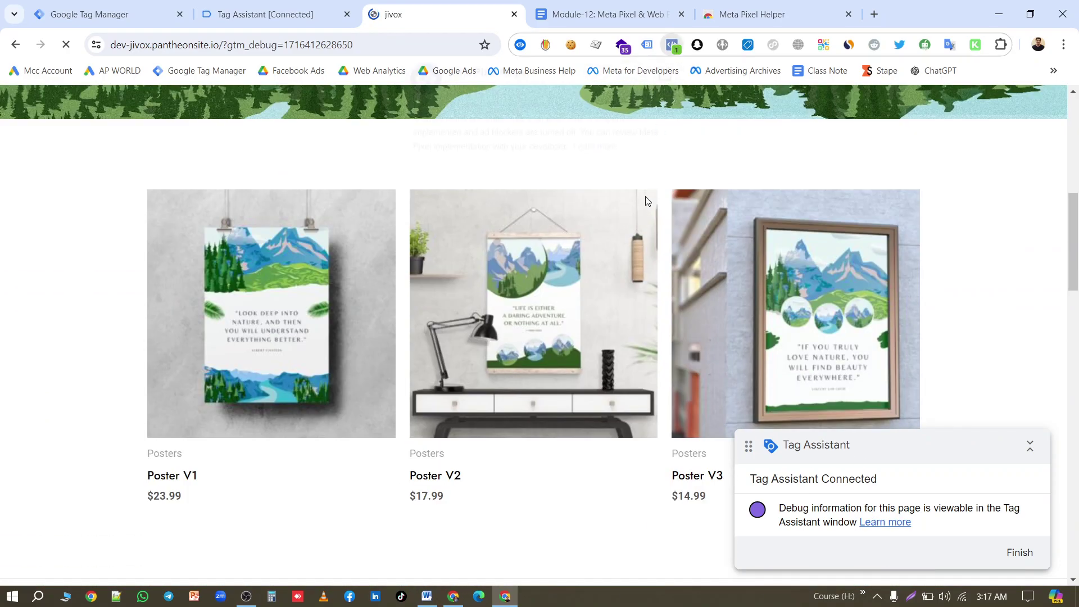
left_click(133, 140)
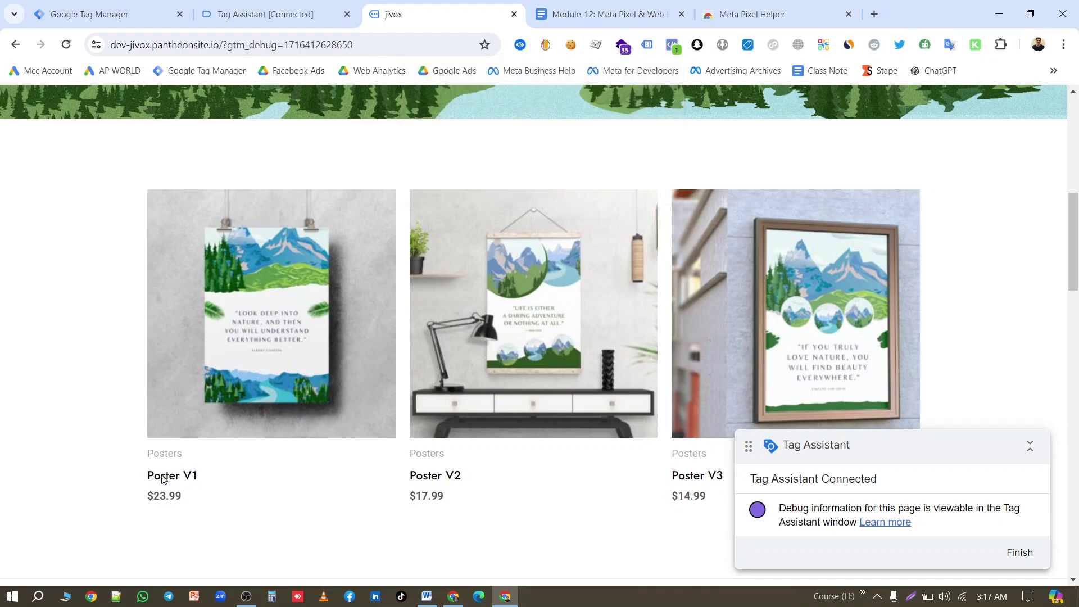
left_click(179, 479)
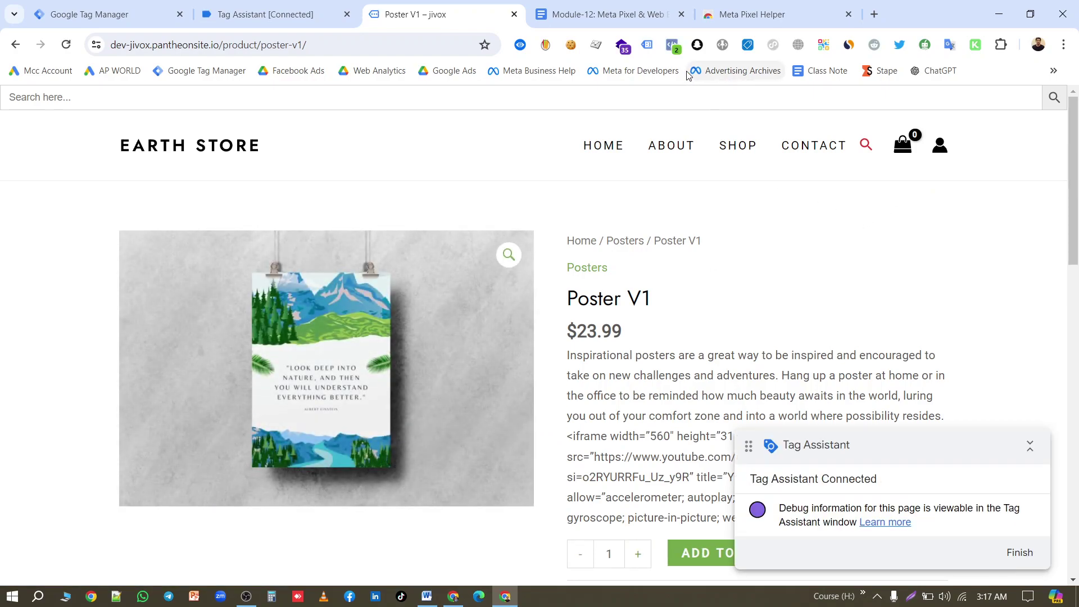
Inspect the custom parameters of the ViewContent event on the product page with Meta Pixel Helper.
left_click(673, 45)
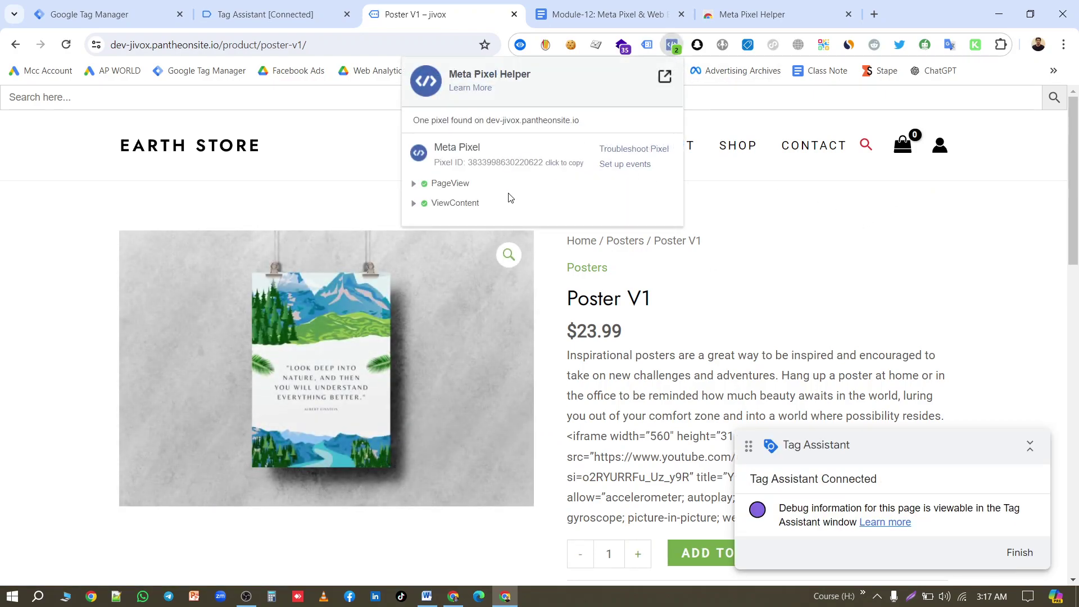
left_click(413, 203)
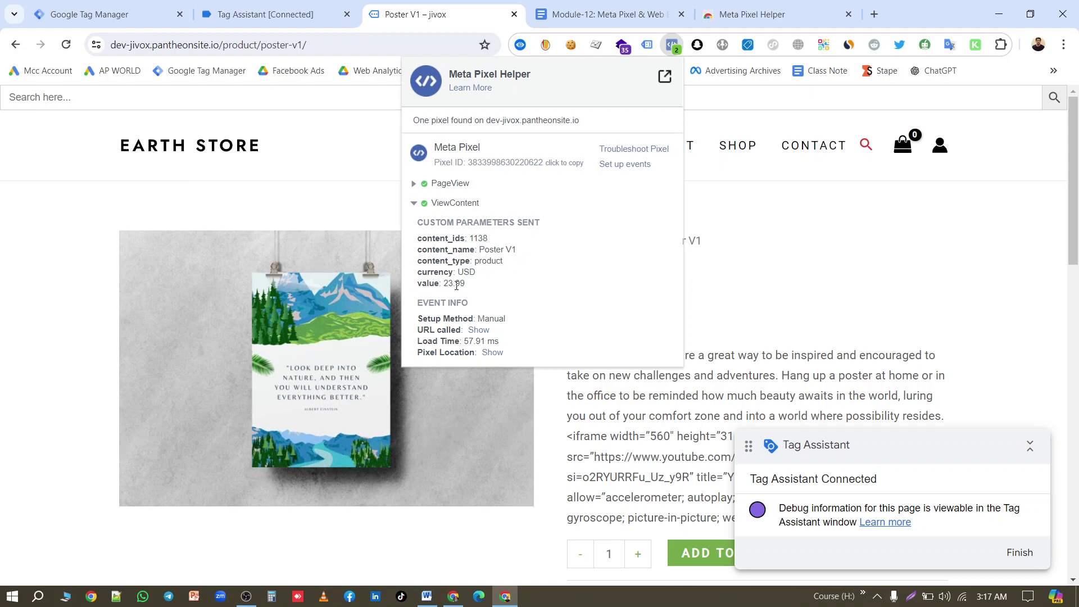
left_click(736, 205)
Switch to Events Manager, reload the Jivox - WP test events, examine all View content parameters, and return to the store page.
left_click(451, 596)
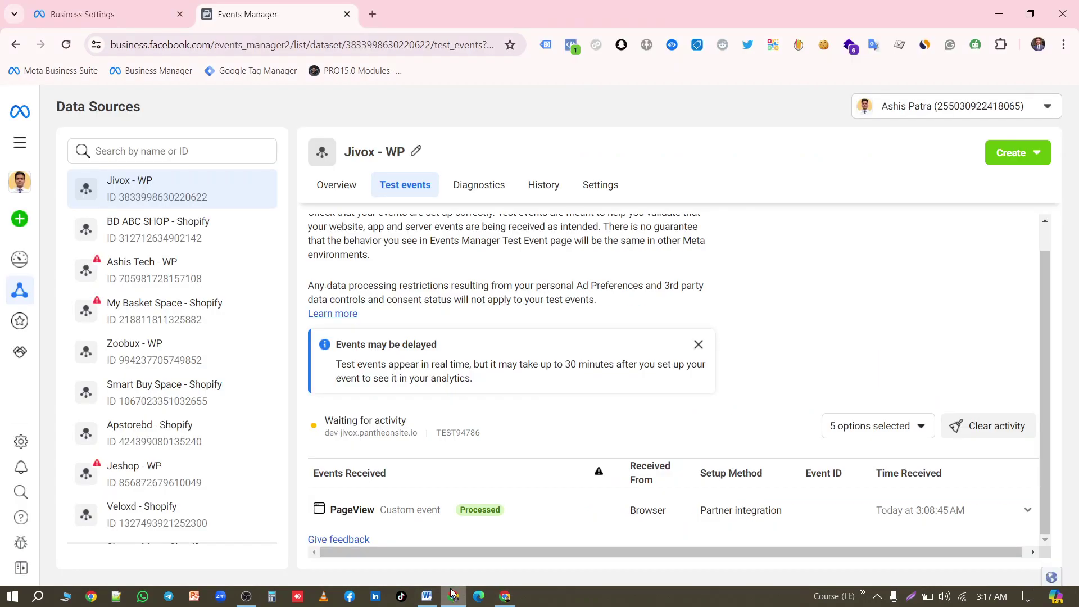
key("F5")
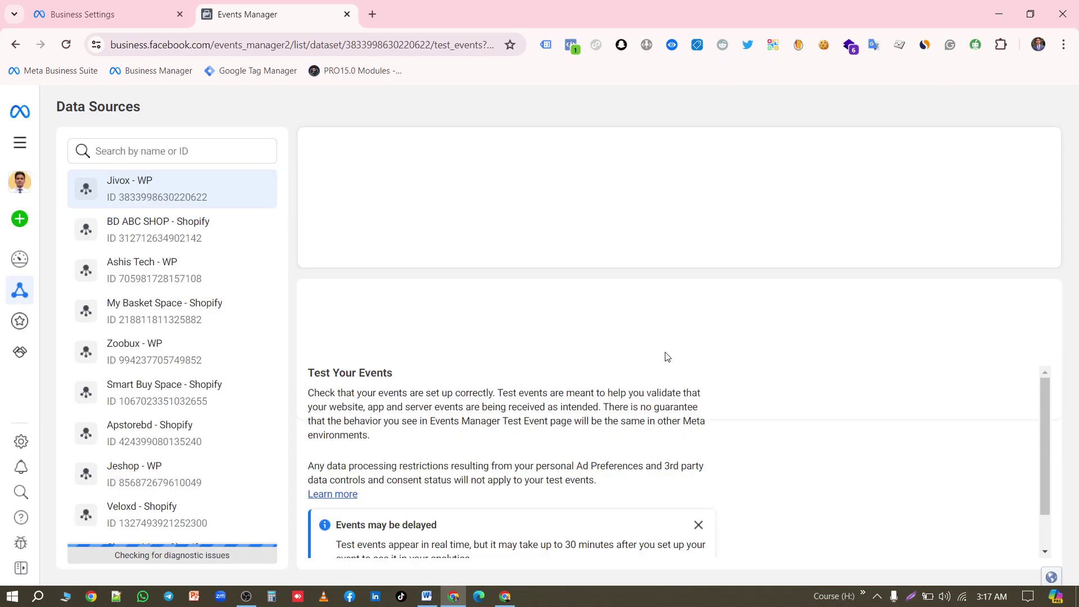
scroll(485, 425, "down", 3)
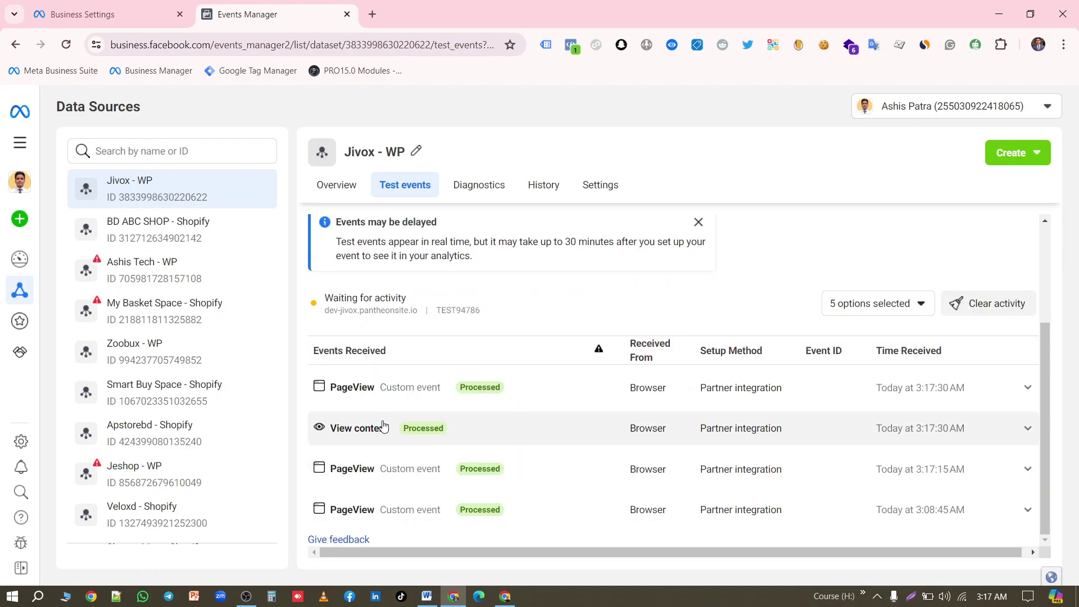
left_click(506, 426)
scroll(455, 462, "down", 2)
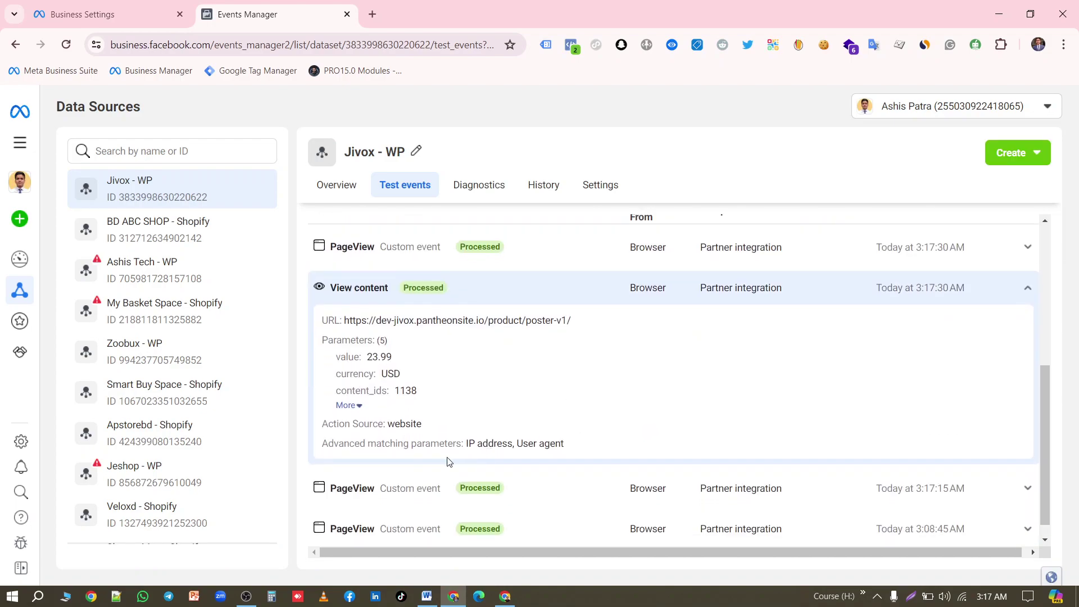
left_click(348, 405)
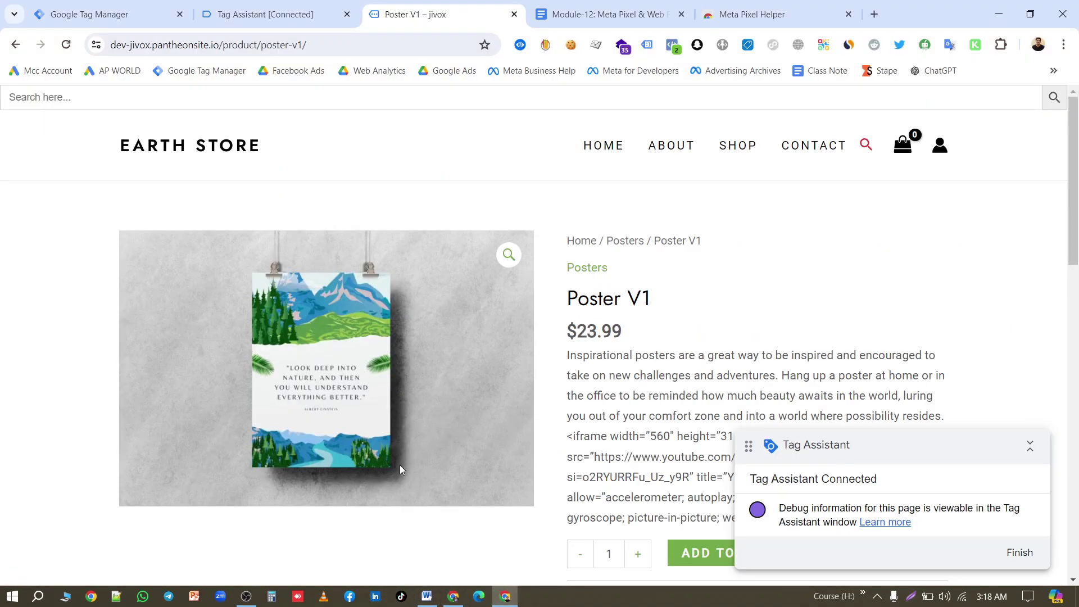
left_click(505, 596)
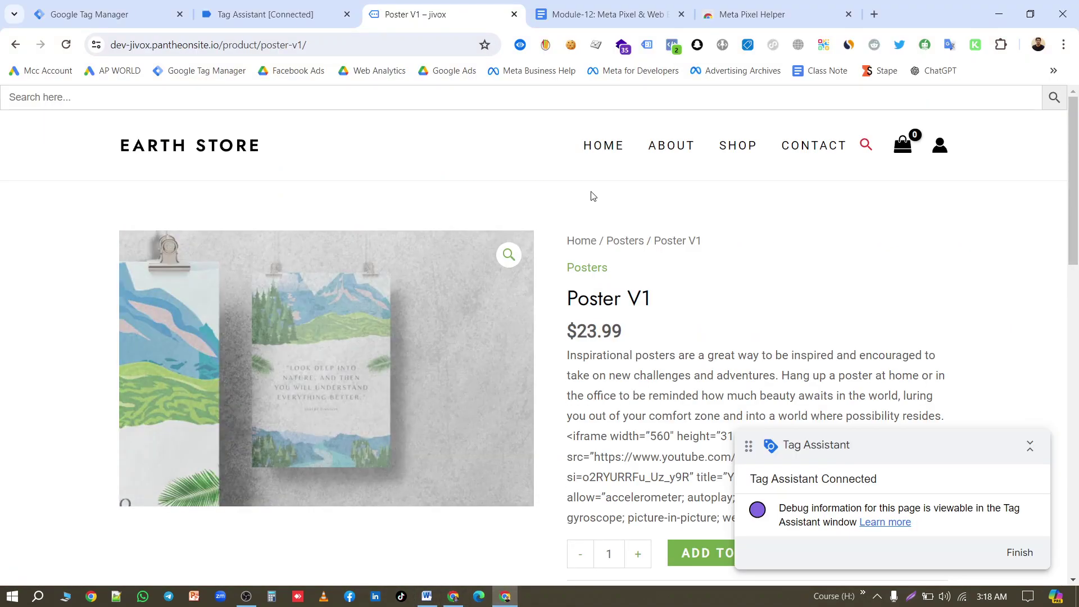
Review the fired tags in the Tag Assistant summary and the View content parameters in Events Manager.
left_click(225, 14)
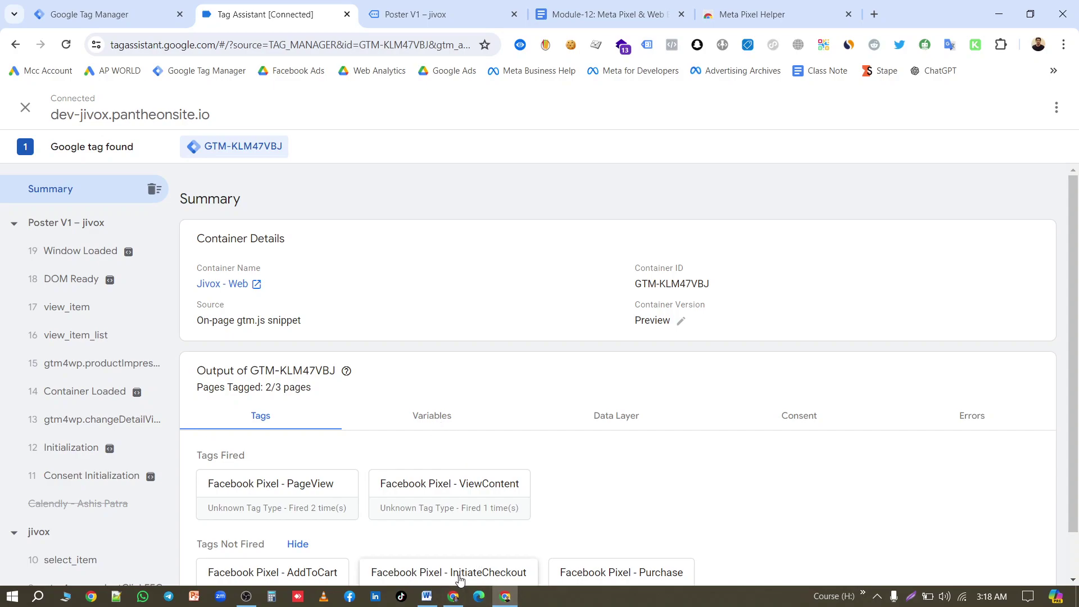
left_click(455, 598)
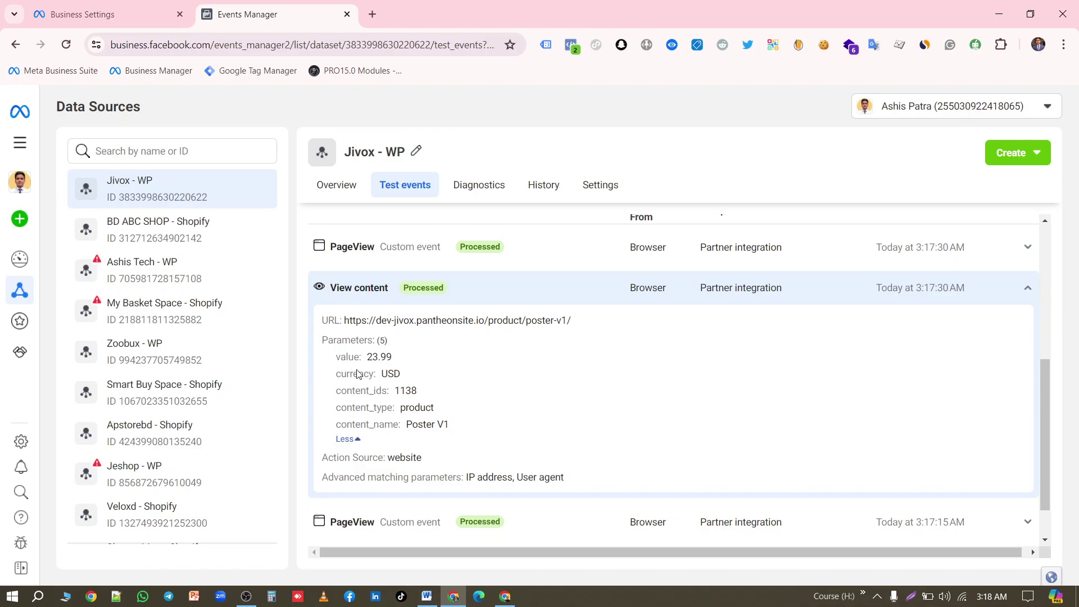
left_click(505, 596)
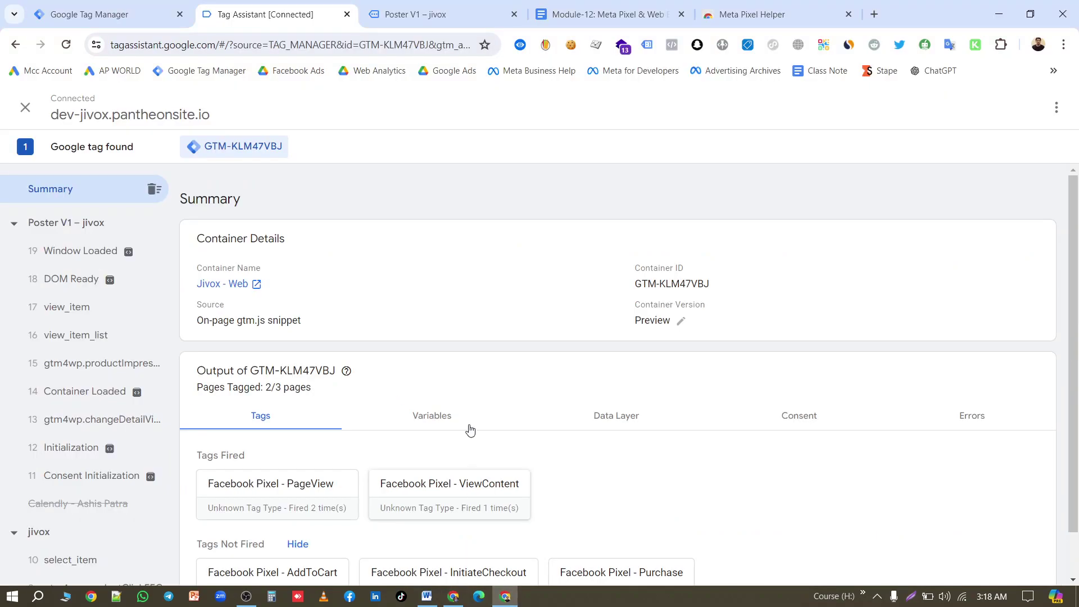
Add Poster V1 to the cart from its store page and check the page's pixel events with Meta Pixel Helper.
left_click(403, 12)
scroll(675, 388, "down", 4)
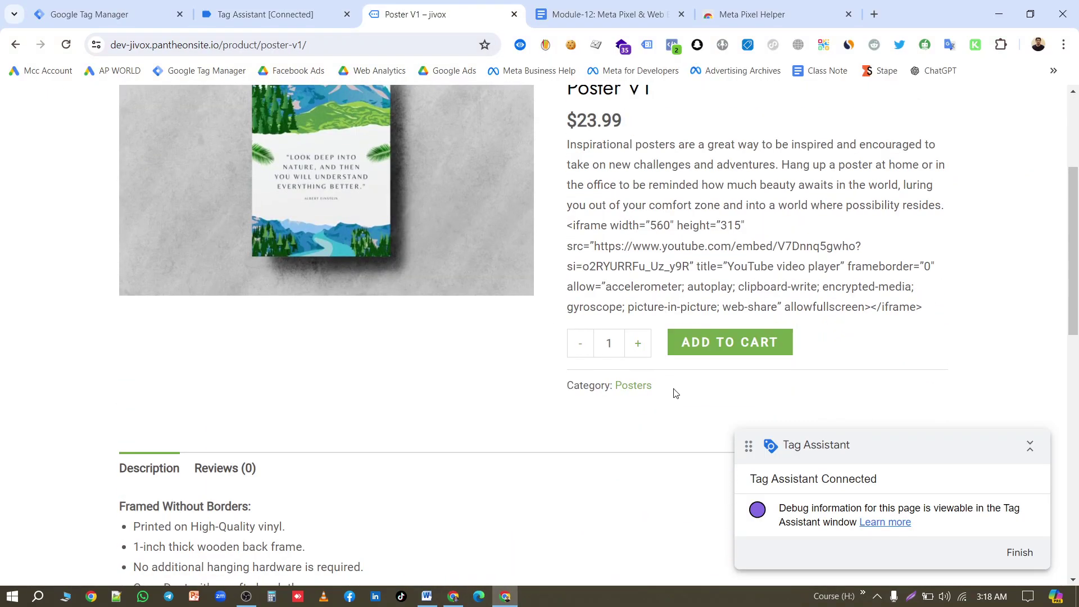
left_click(713, 345)
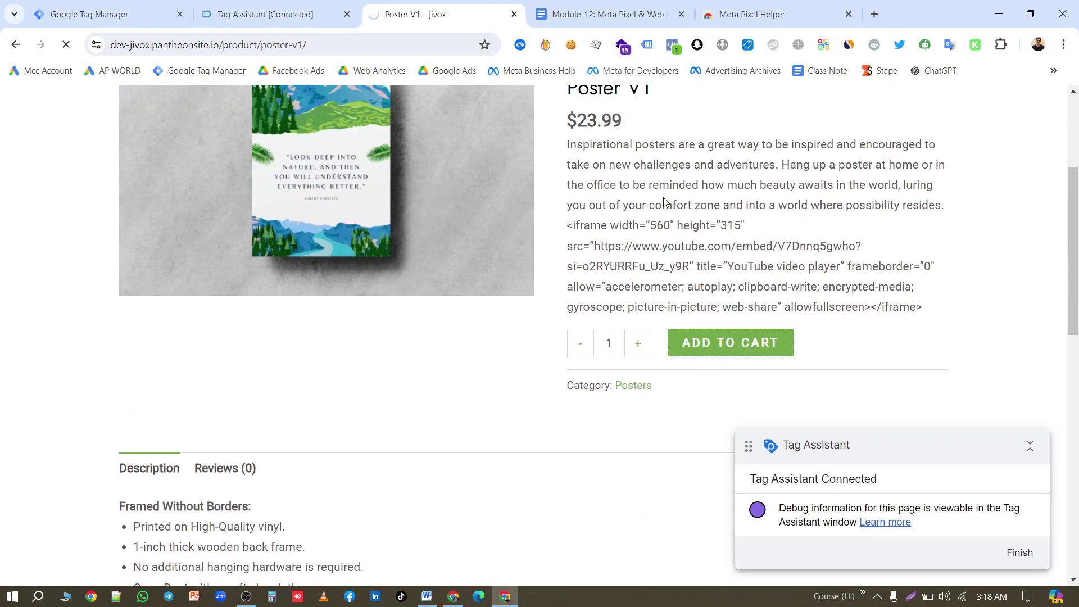
left_click(673, 47)
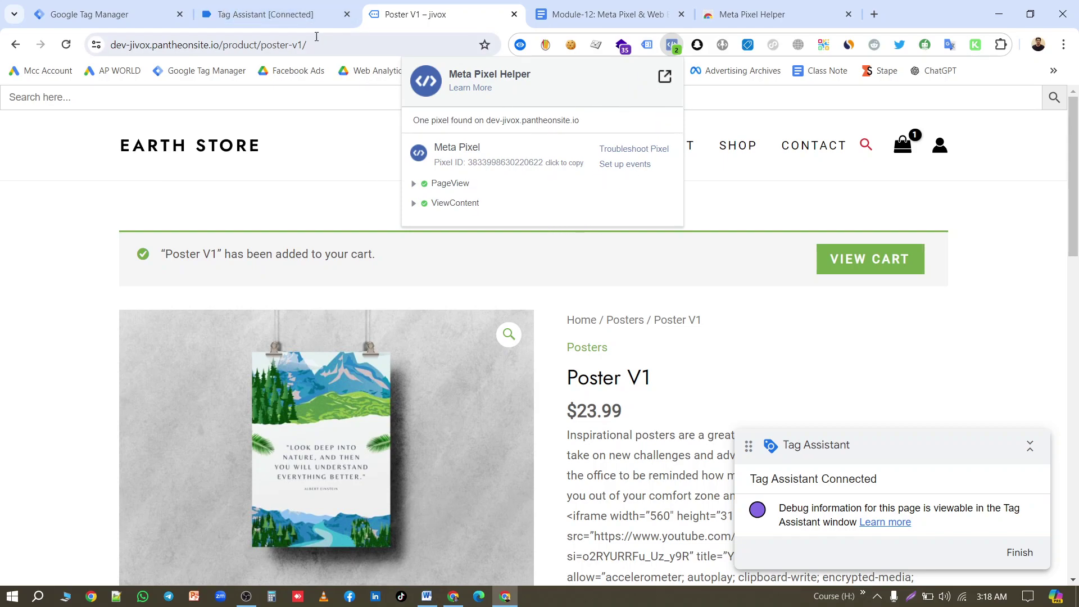
Inspect in Tag Assistant which tags fired on the add_to_cart event of the Poster V1 page.
left_click(251, 13)
scroll(129, 315, "down", 2)
scroll(158, 349, "up", 2)
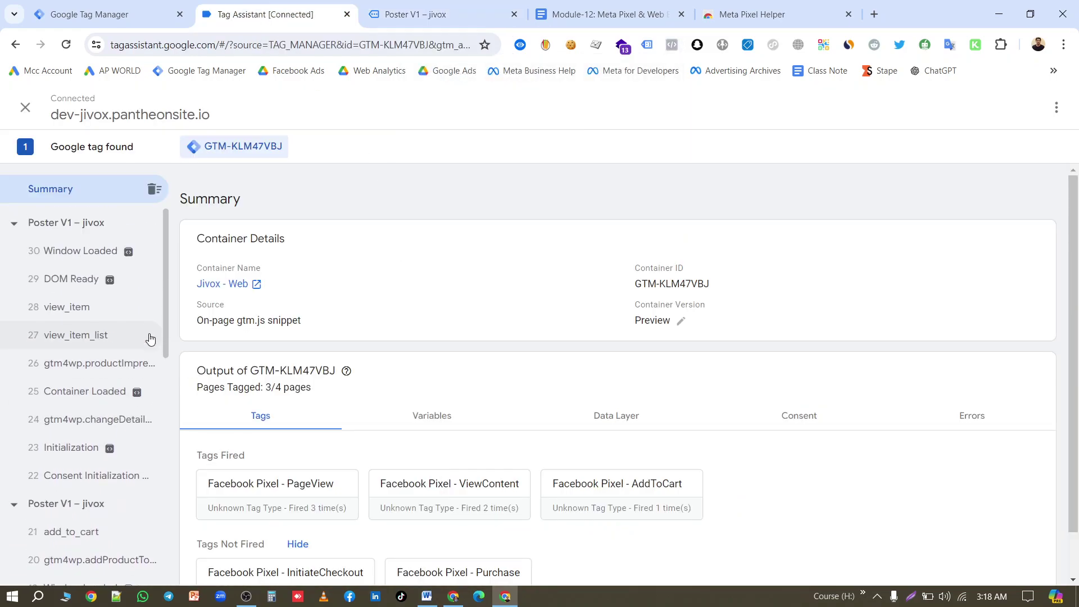
scroll(147, 348, "down", 3)
left_click(104, 390)
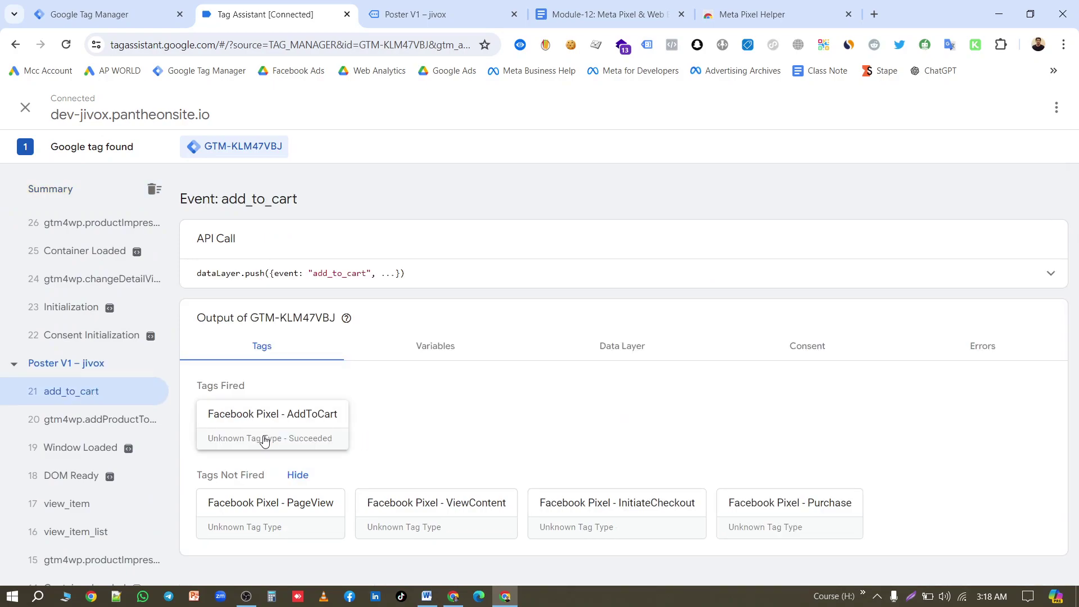
Switch to Events Manager, reload the Jivox - WP test events and examine all parameters of the Add to cart event.
left_click(465, 600)
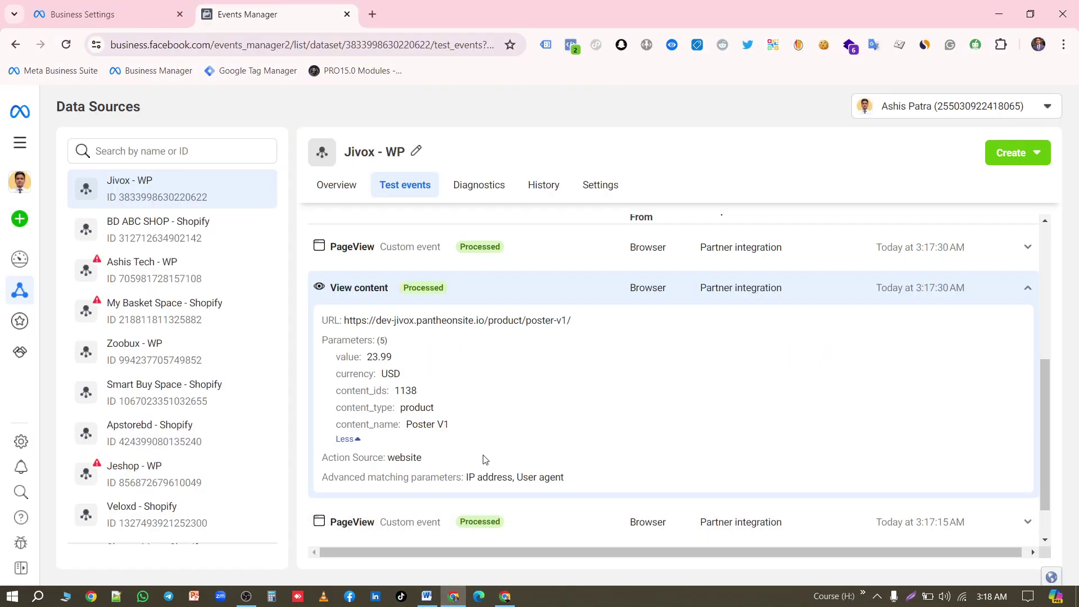
scroll(483, 404, "up", 4)
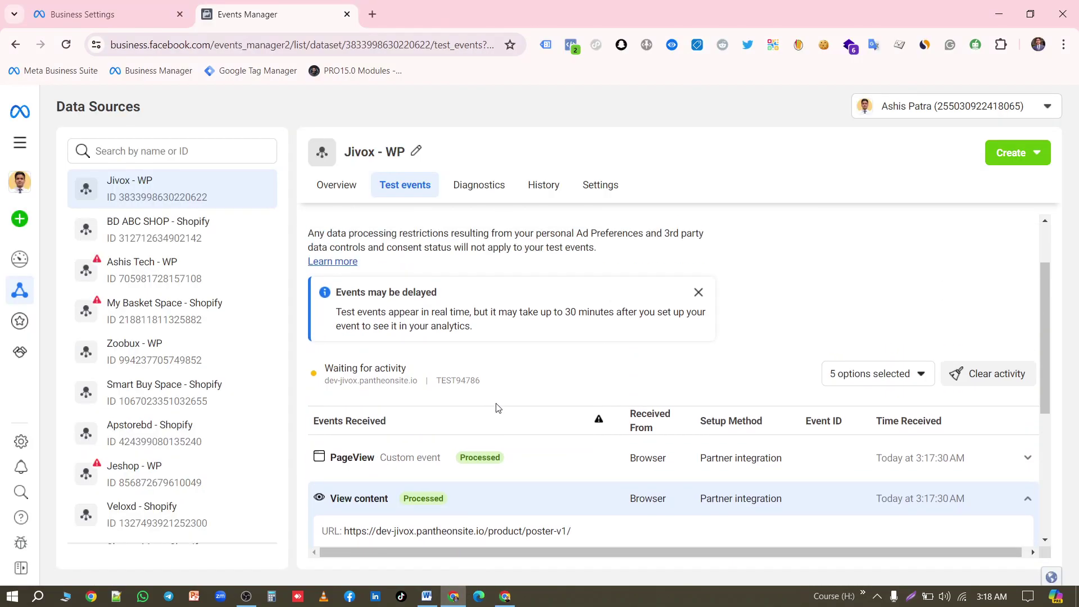
left_click(65, 45)
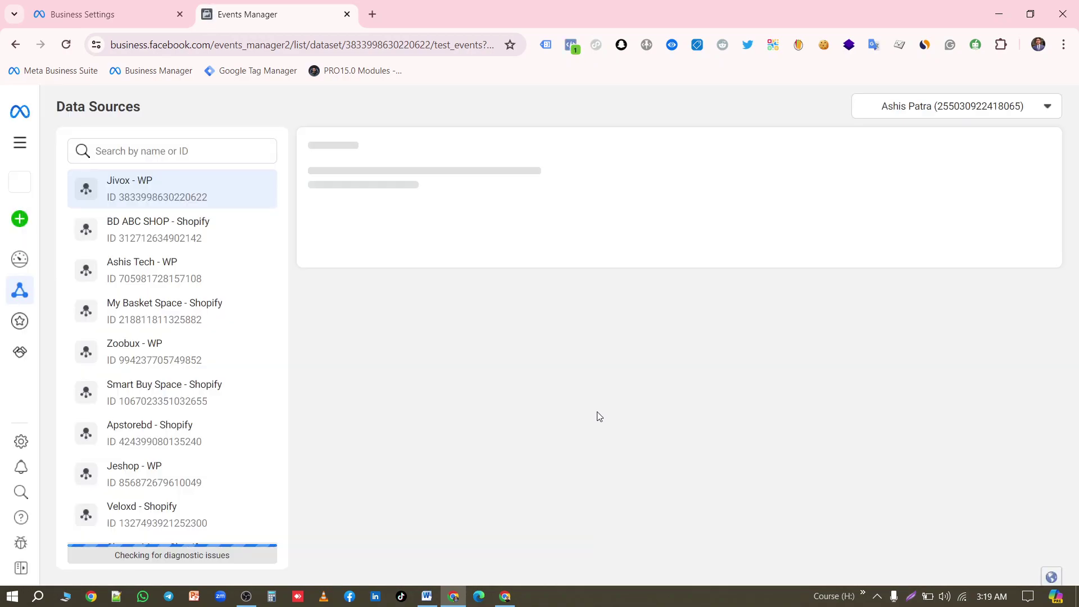
scroll(613, 390, "down", 4)
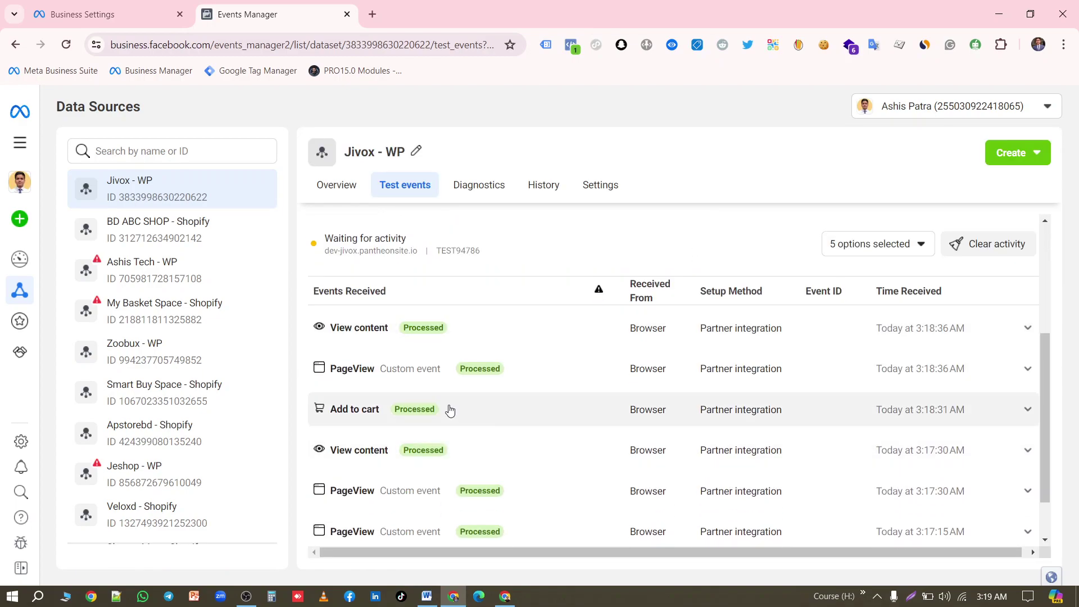
left_click(340, 409)
scroll(344, 449, "down", 3)
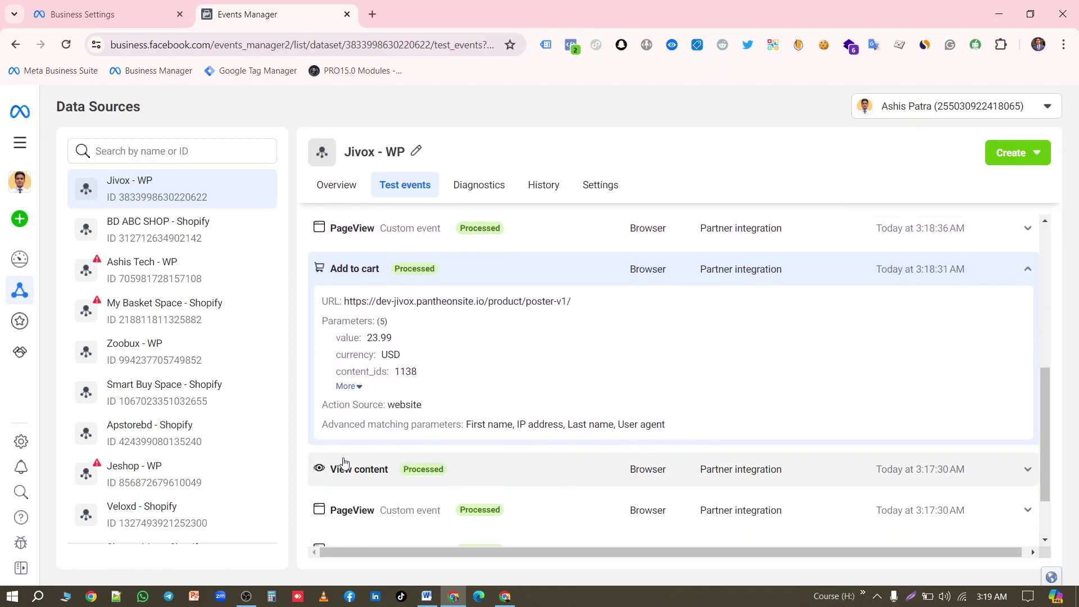
left_click(346, 386)
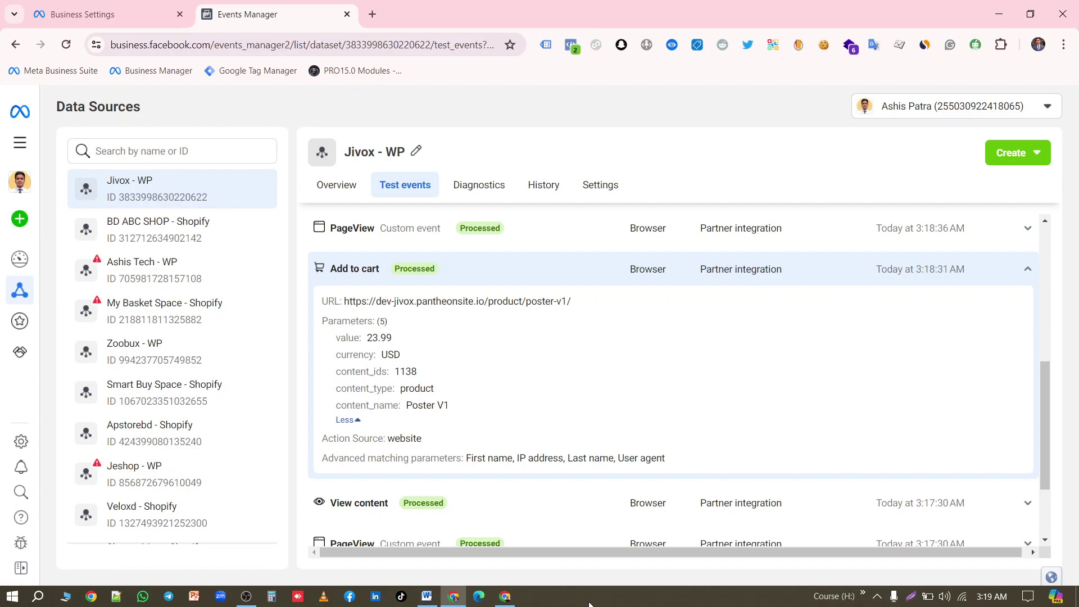
Return to the store page, view the cart and proceed to checkout with Poster V1.
left_click(505, 597)
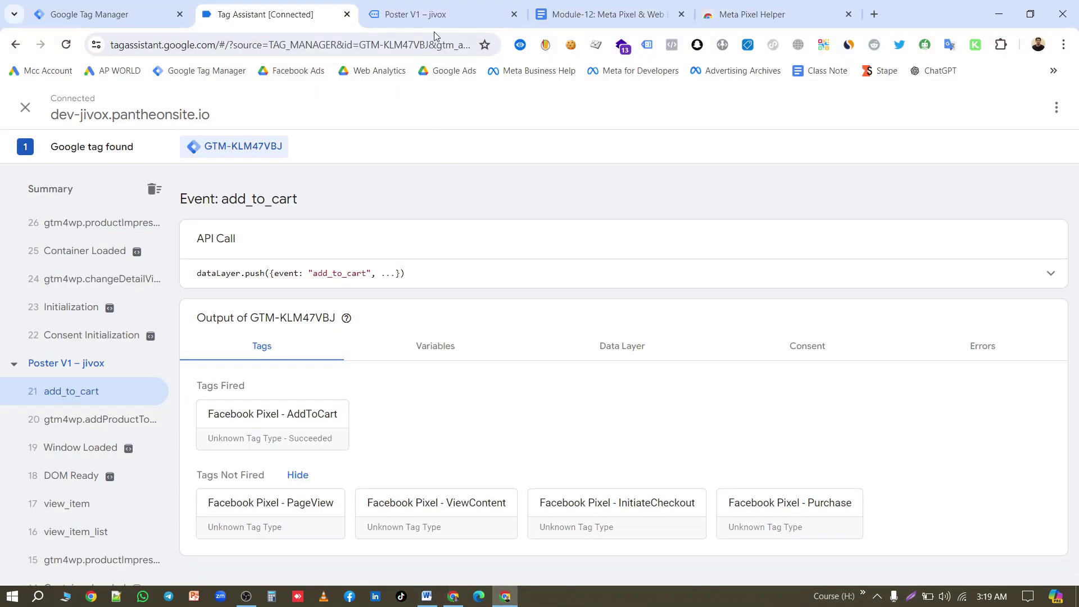
left_click(416, 14)
left_click(873, 257)
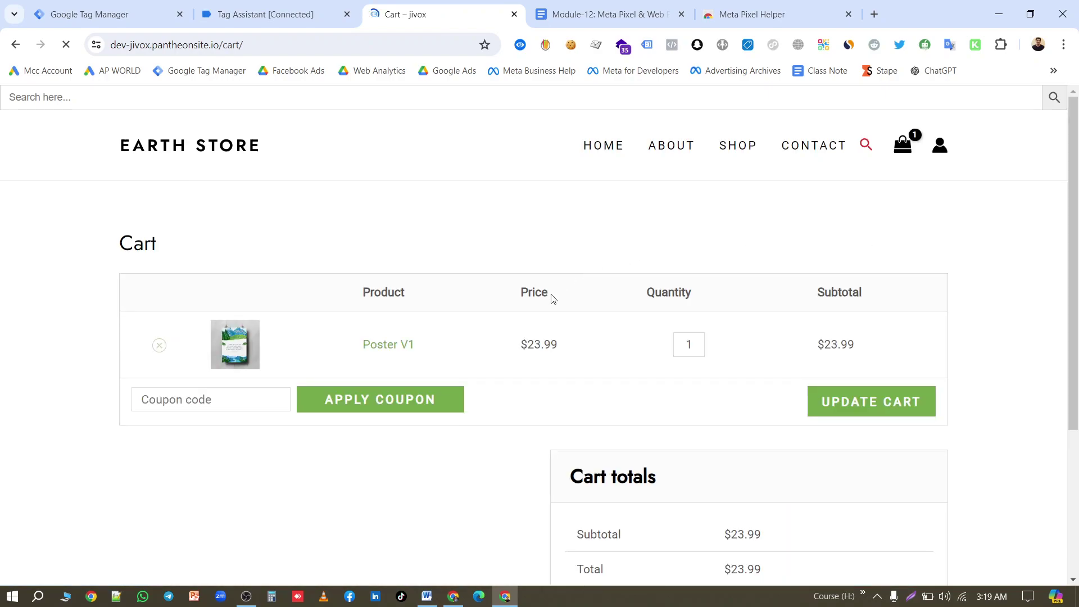
scroll(612, 297, "down", 4)
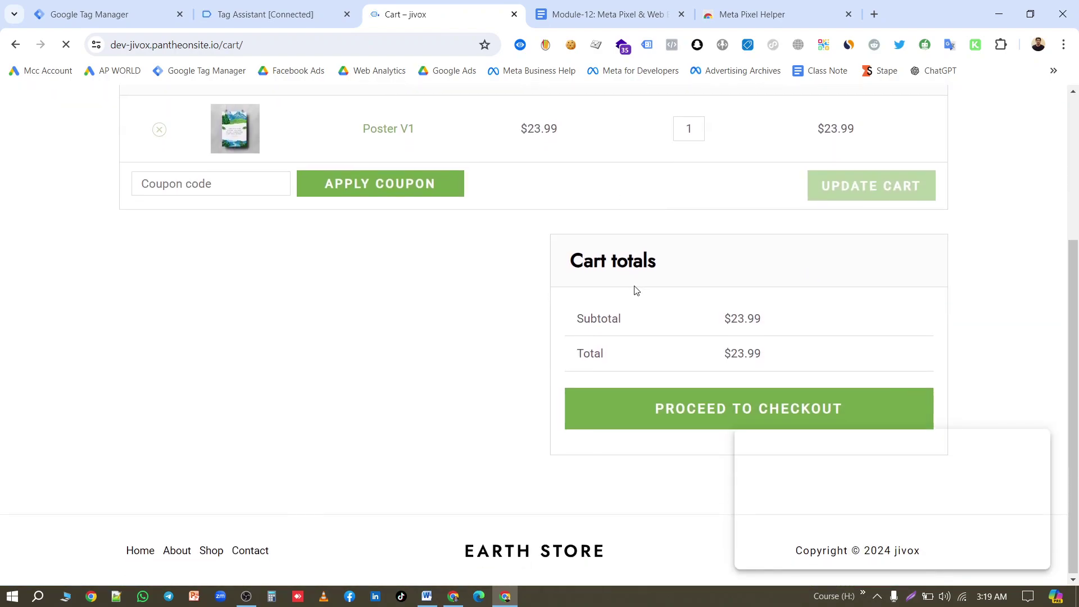
left_click(713, 407)
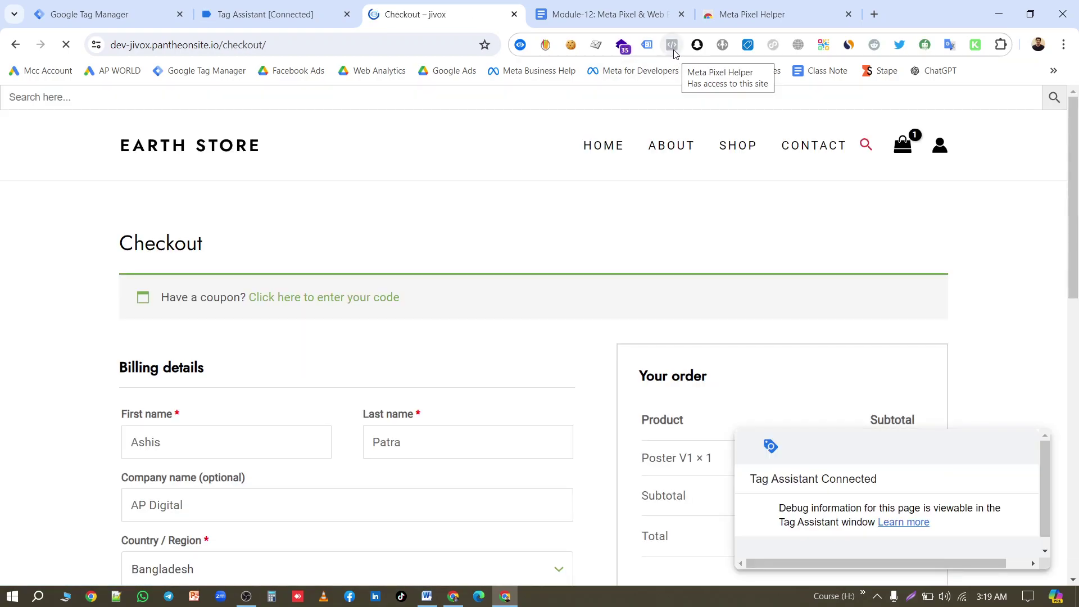
Inspect the custom parameters of the InitiateCheckout event on the checkout page with Meta Pixel Helper.
left_click(674, 51)
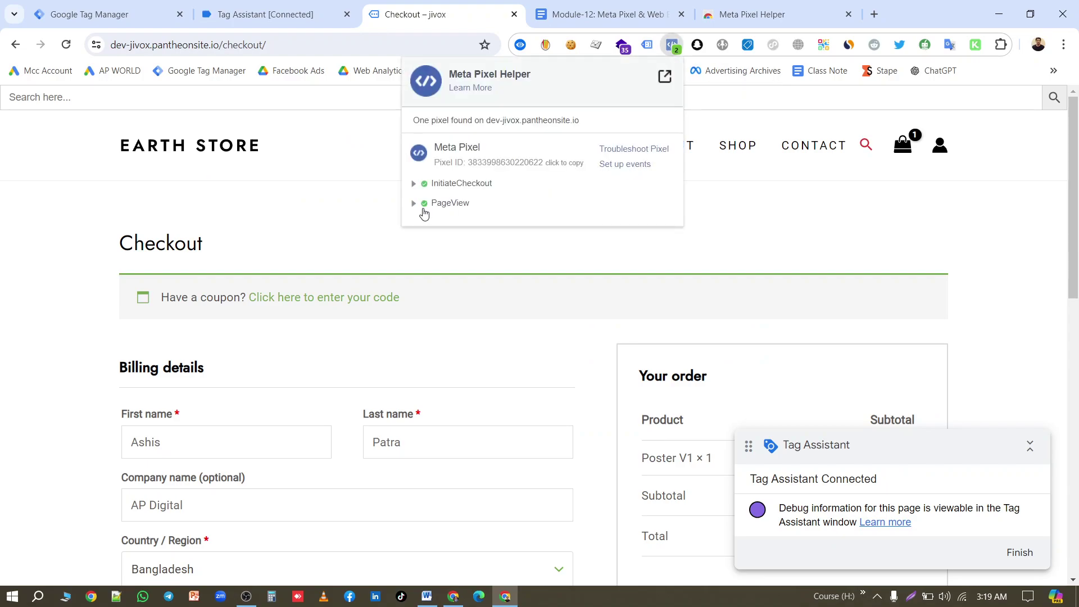
left_click(413, 185)
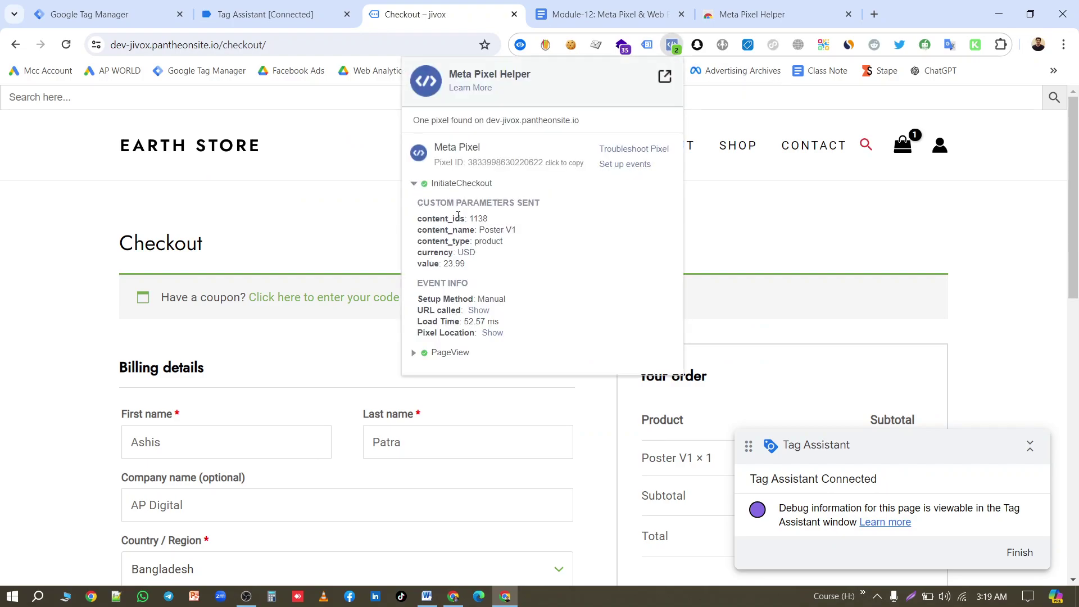
left_click(324, 230)
Examine the begin_checkout event in Tag Assistant, including the firing details of the Facebook Pixel - InitiateCheckout tag.
left_click(265, 14)
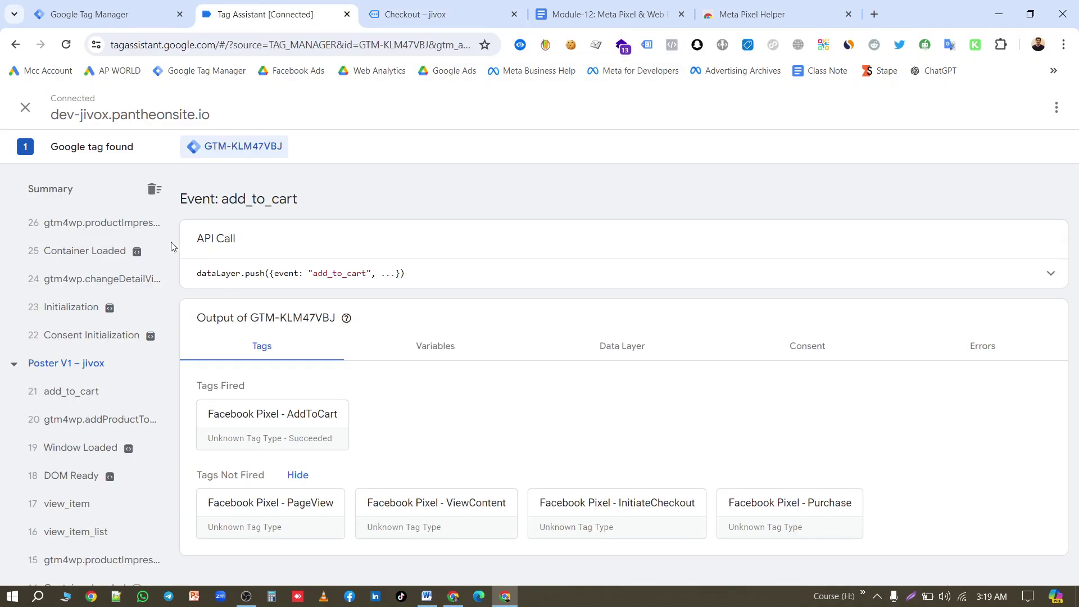
scroll(85, 315, "up", 9)
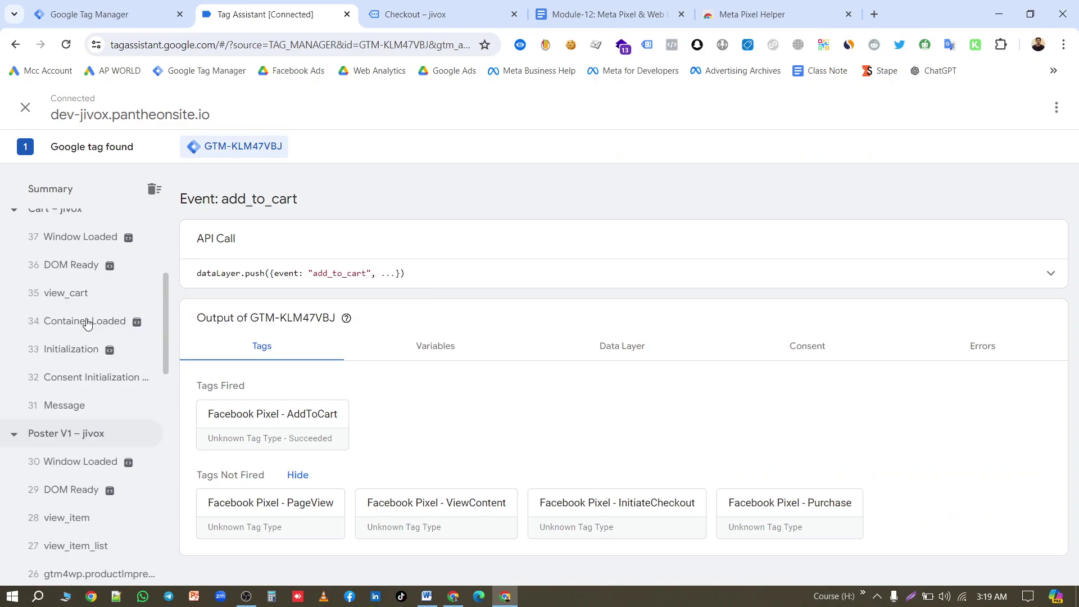
scroll(87, 324, "up", 1)
left_click(90, 310)
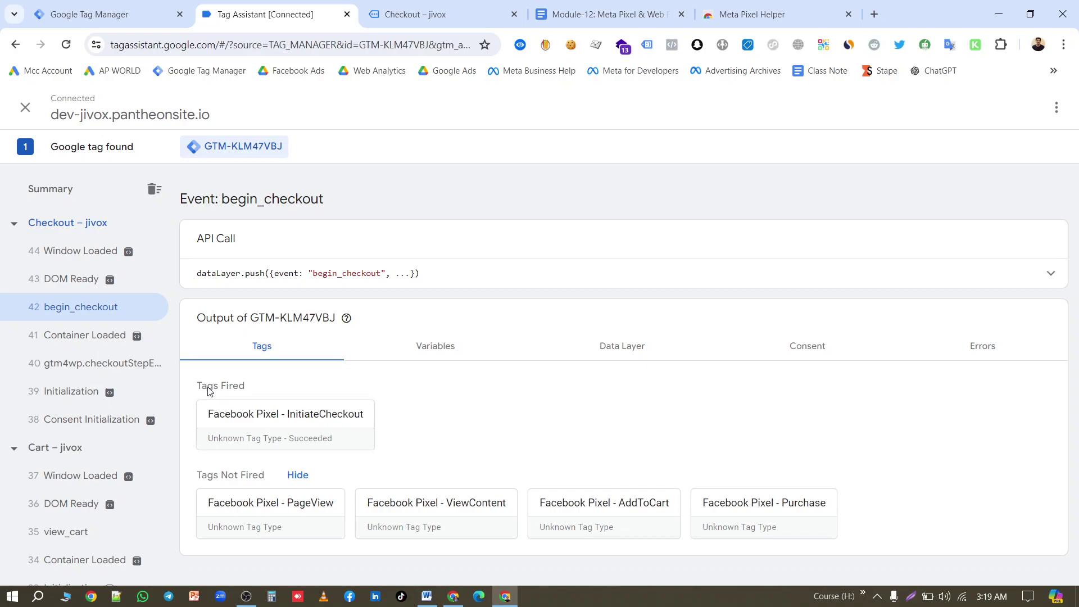
left_click(280, 440)
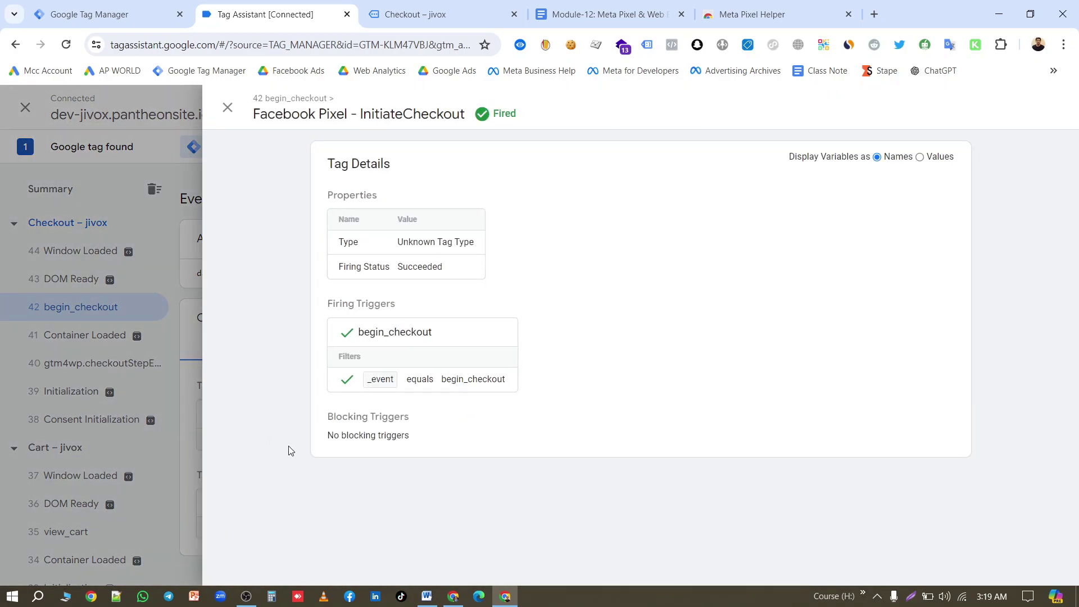
left_click(228, 108)
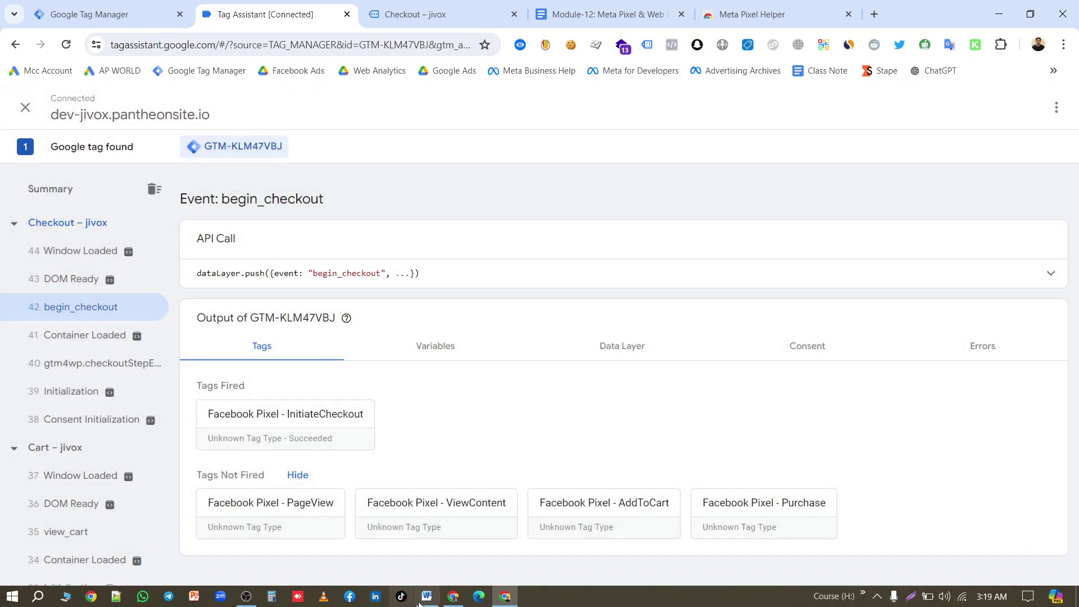
Switch to Events Manager, collapse the Add to cart event details and reload the Jivox - WP test events.
left_click(454, 600)
scroll(449, 495, "down", 2)
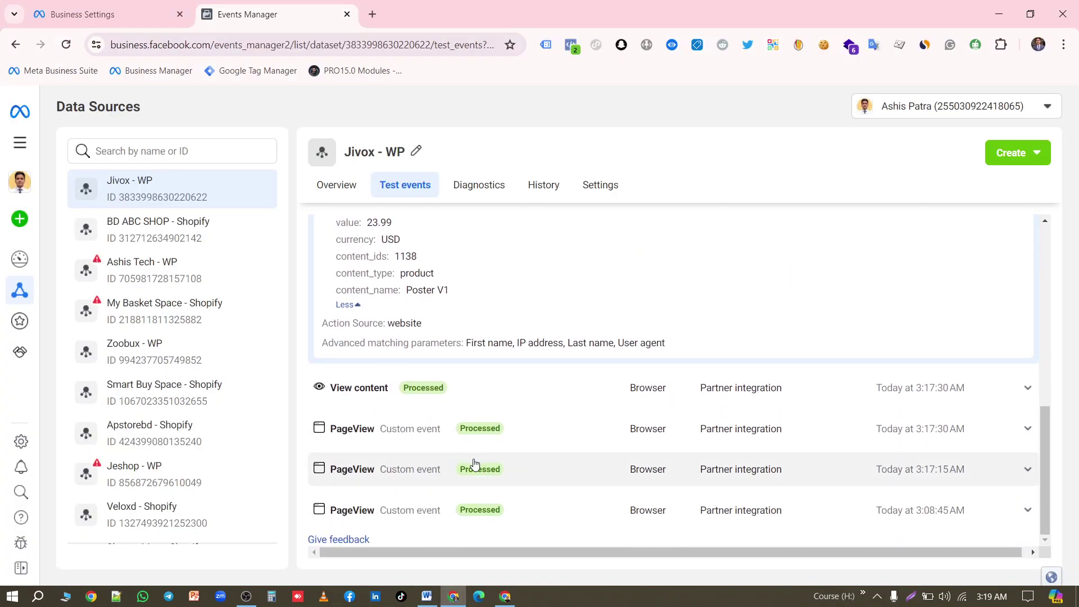
scroll(505, 467, "up", 5)
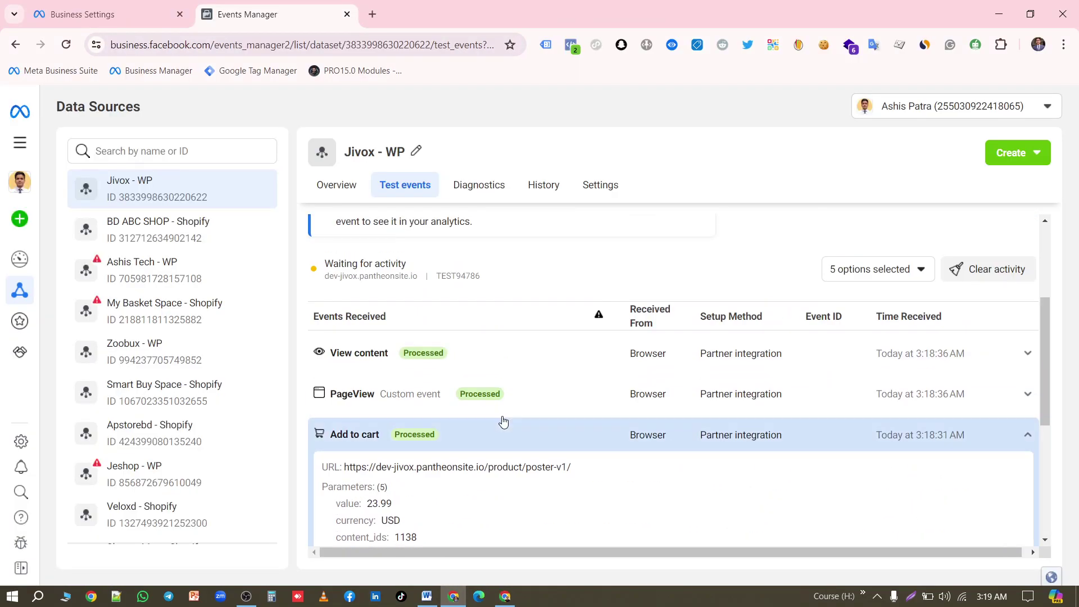
left_click(544, 449)
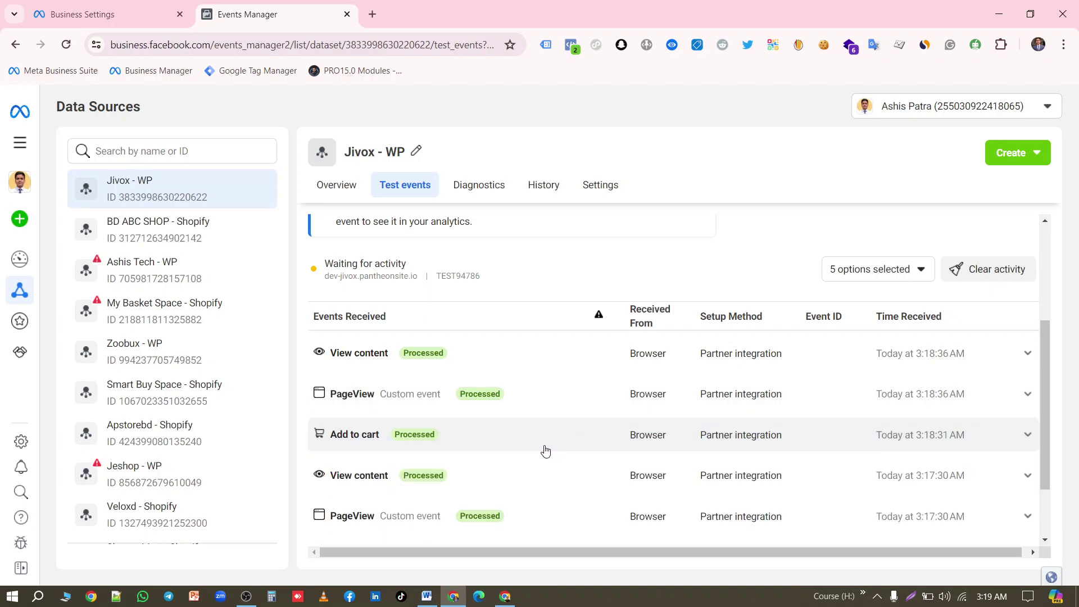
left_click(67, 45)
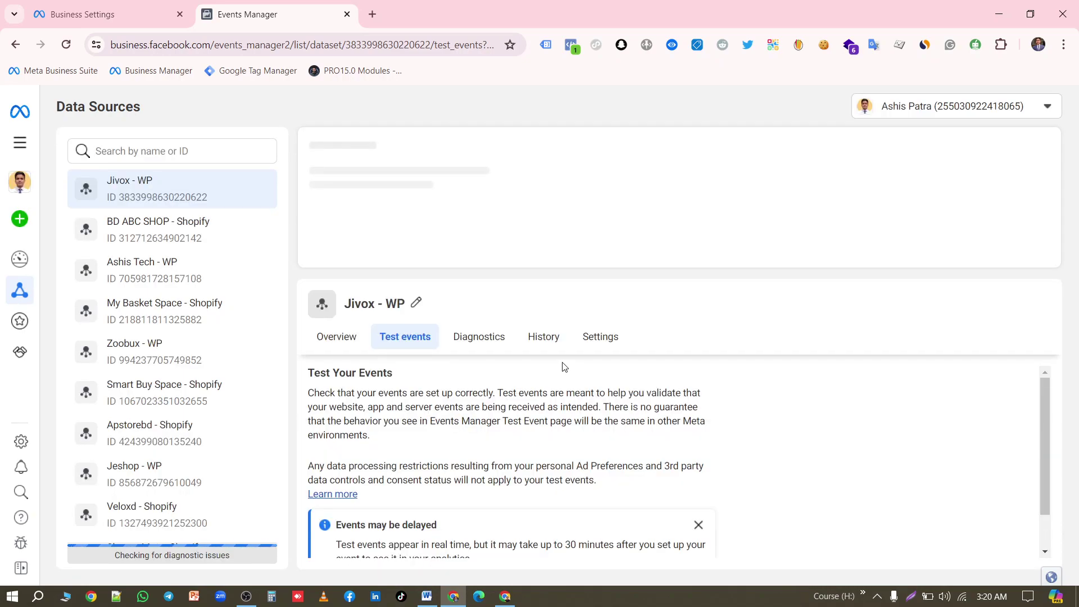
Examine all parameters of the Initiate checkout test event and return to the store's checkout page.
scroll(541, 392, "down", 3)
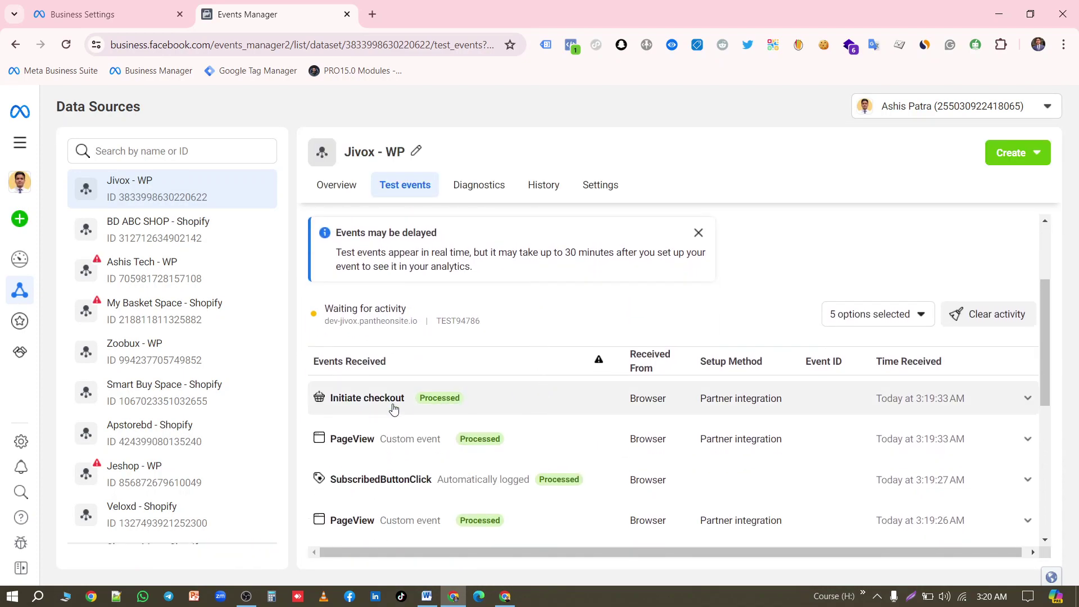
left_click(368, 399)
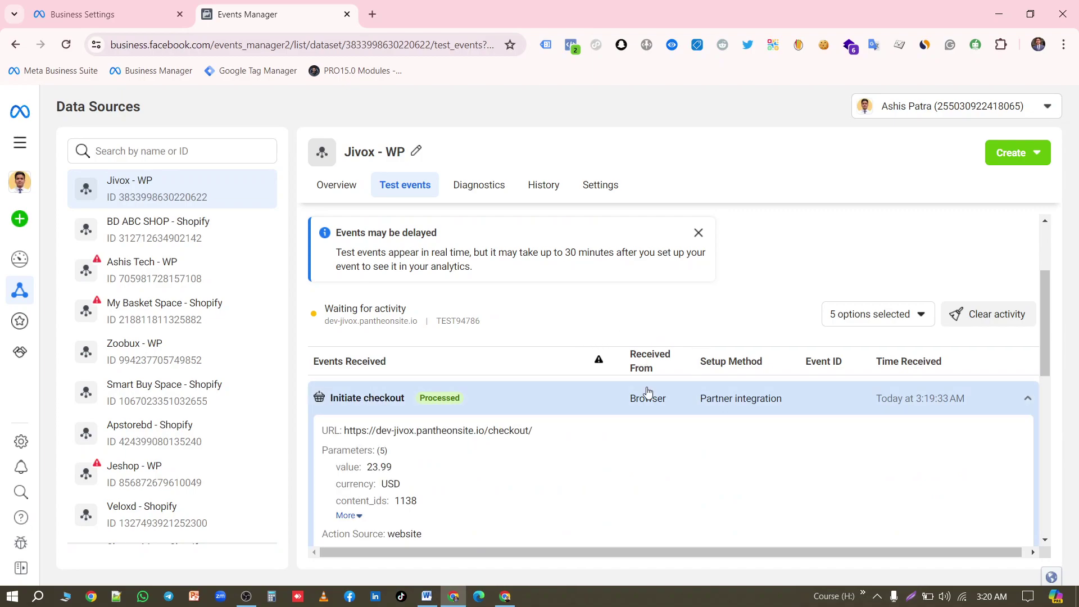
left_click(562, 403)
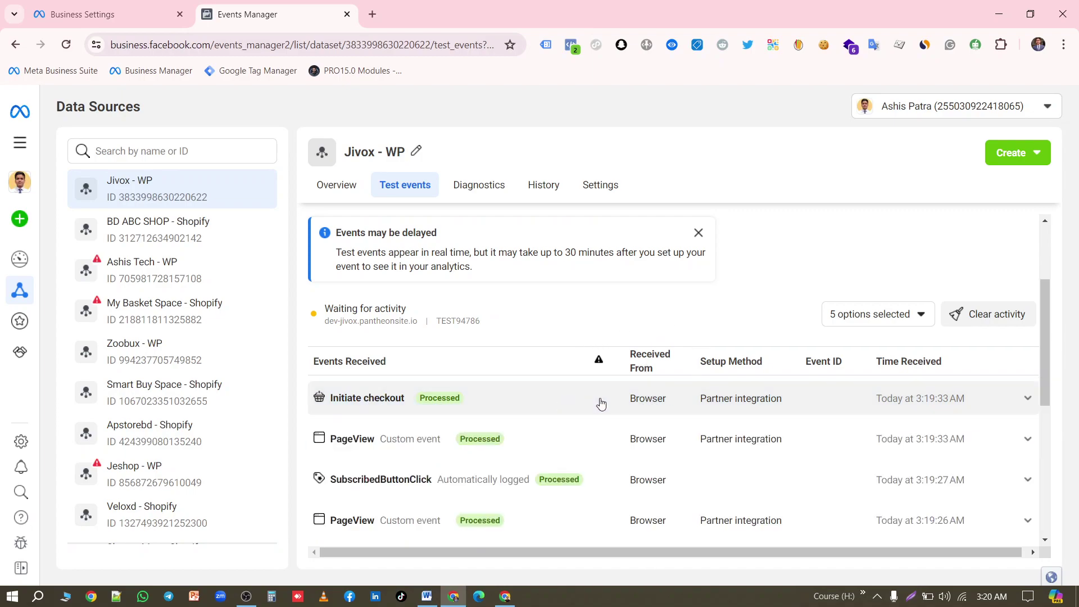
left_click(584, 403)
scroll(586, 404, "down", 3)
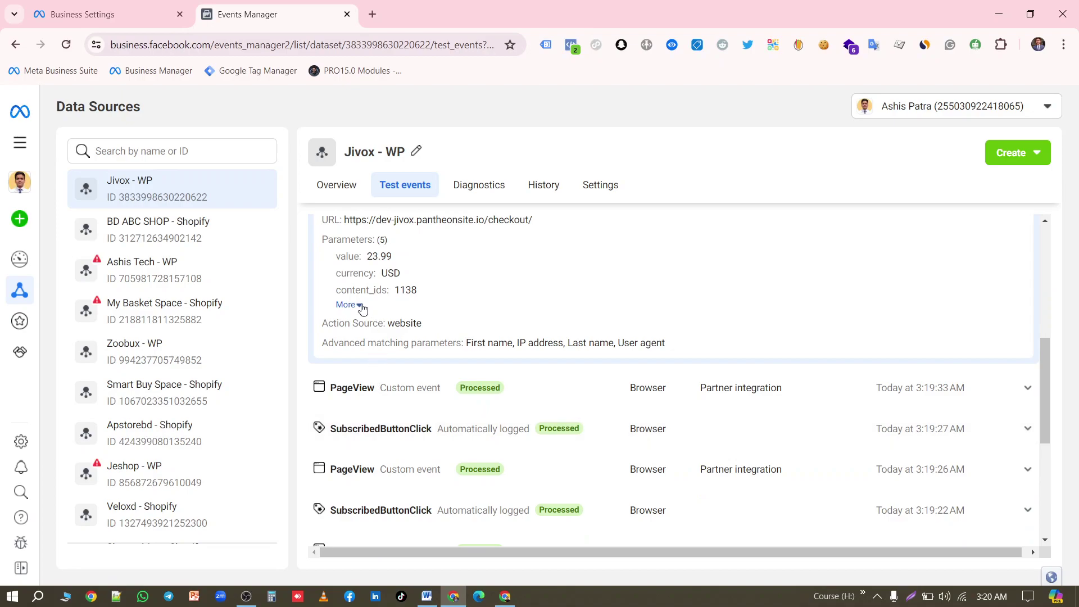
left_click(348, 305)
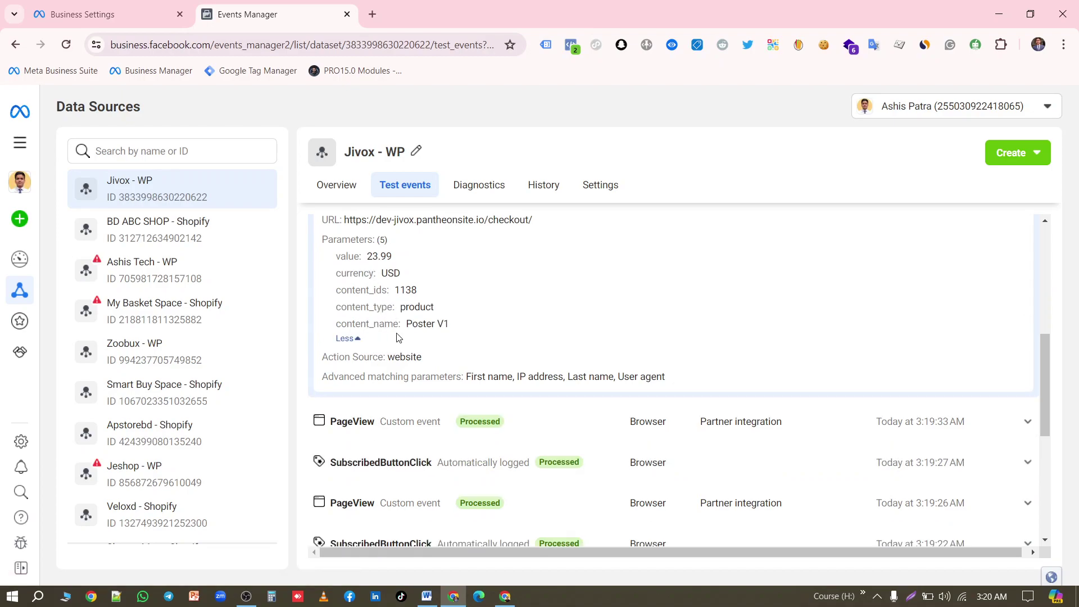
left_click(505, 596)
left_click(443, 14)
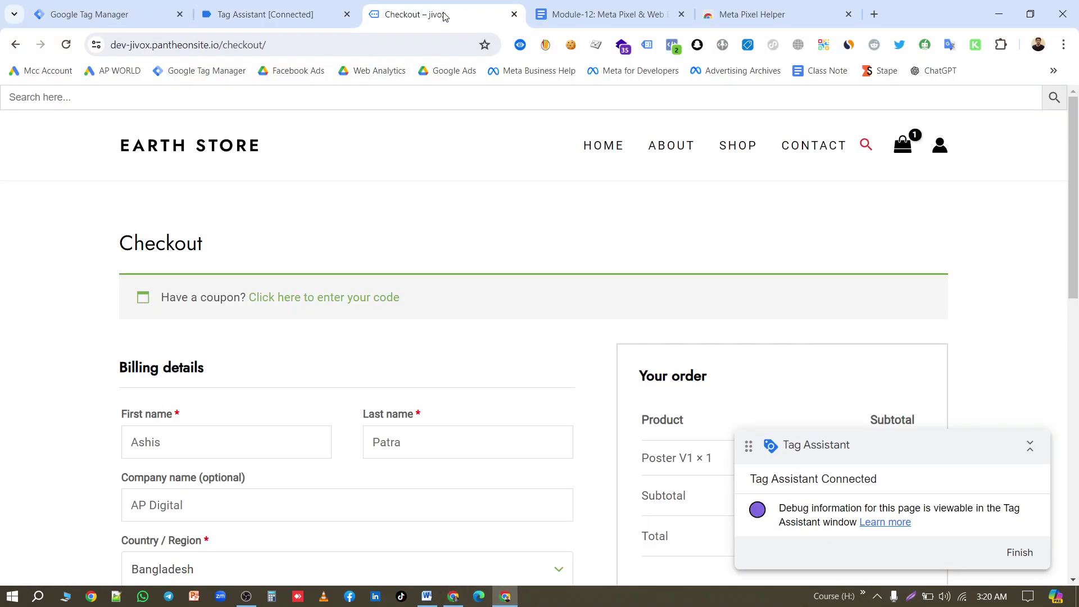
Place the cash-on-delivery order for Poster V1 from the store's checkout page using the prefilled billing details.
scroll(427, 393, "down", 7)
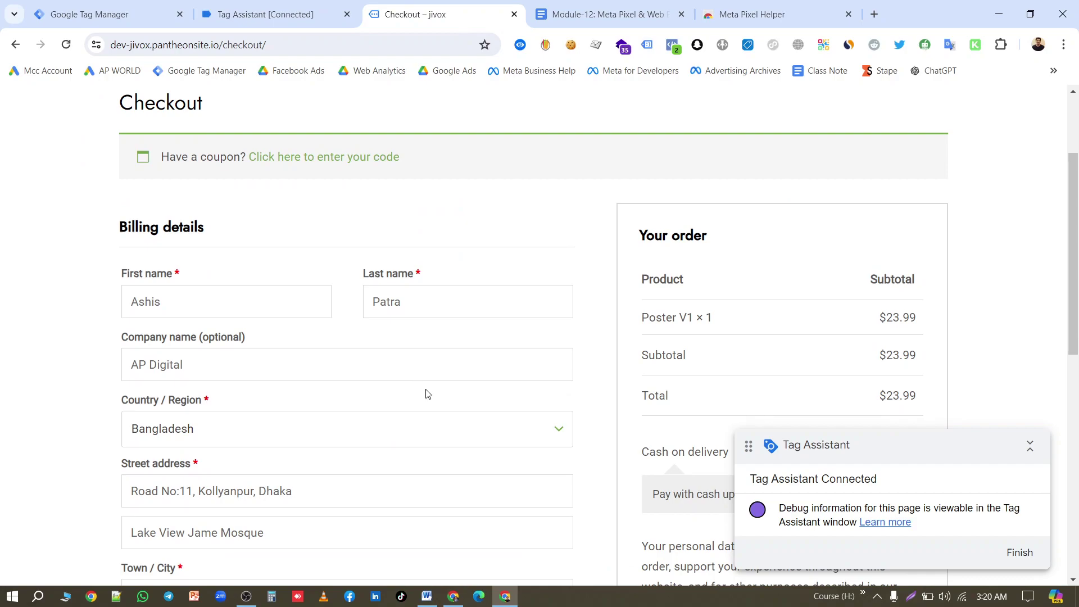
scroll(429, 402, "down", 1)
scroll(532, 416, "down", 4)
left_click(797, 141)
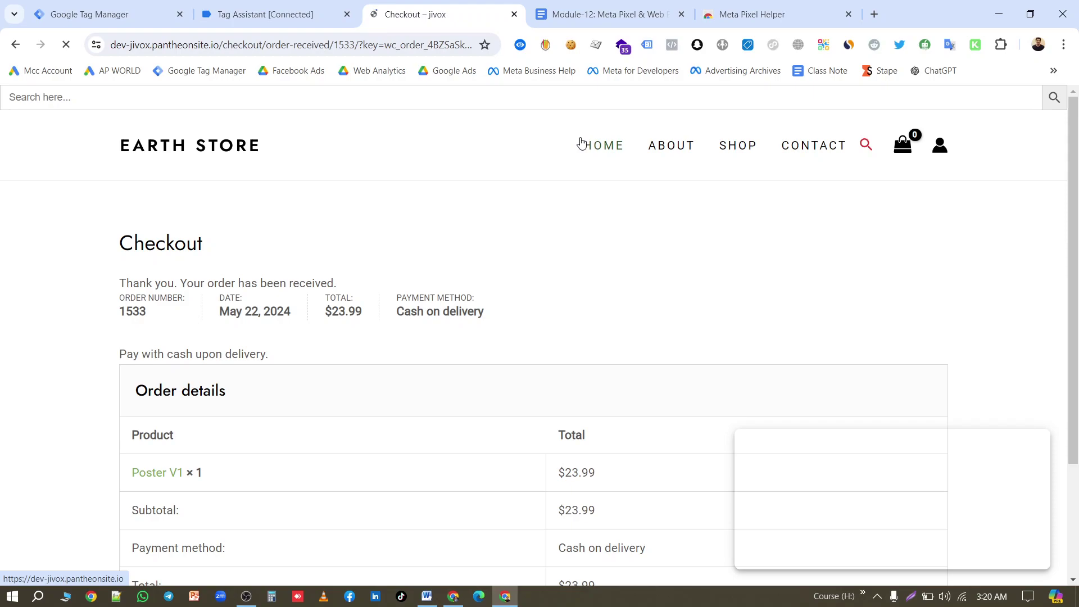
Inspect the Purchase event's custom parameters with Meta Pixel Helper and check the tags fired on the purchase event in Tag Assistant.
left_click(672, 45)
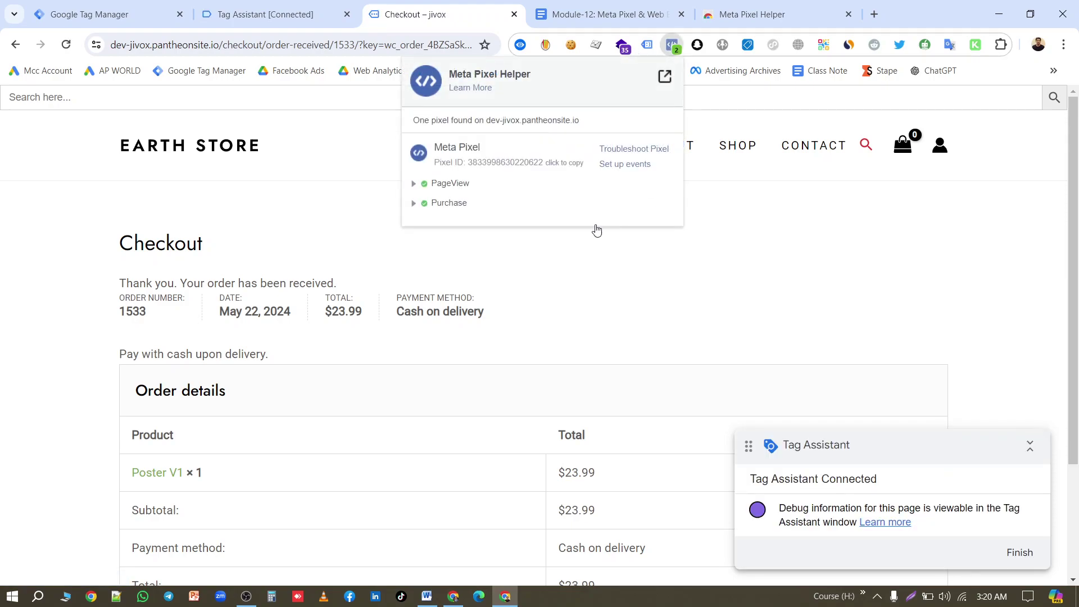
left_click(416, 203)
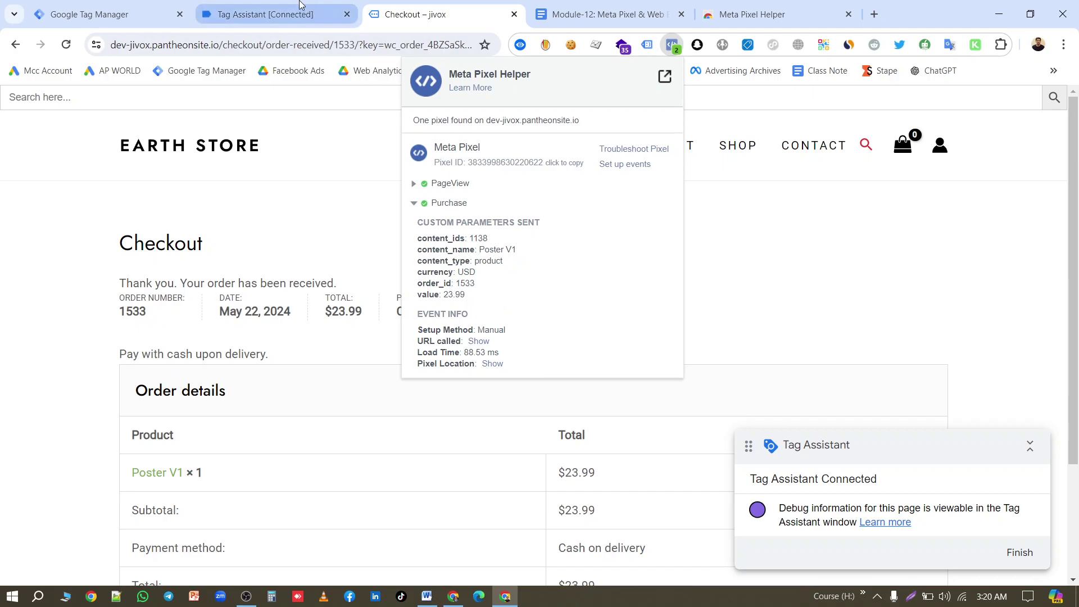
left_click(265, 14)
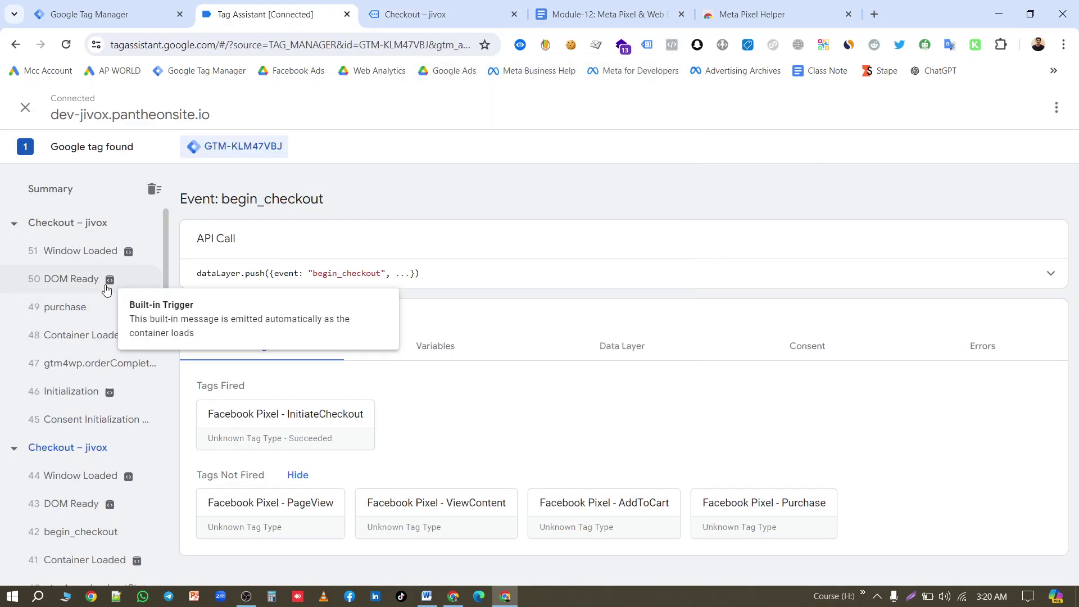
left_click(77, 308)
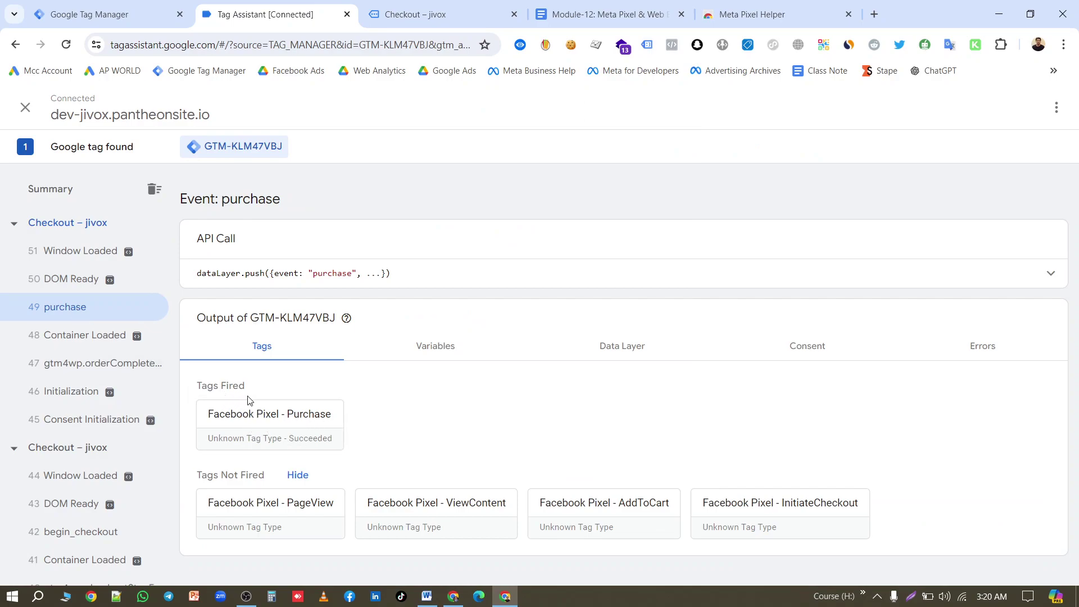
Switch to Events Manager and reload the Jivox - WP test events to fetch the purchase activity.
left_click(454, 597)
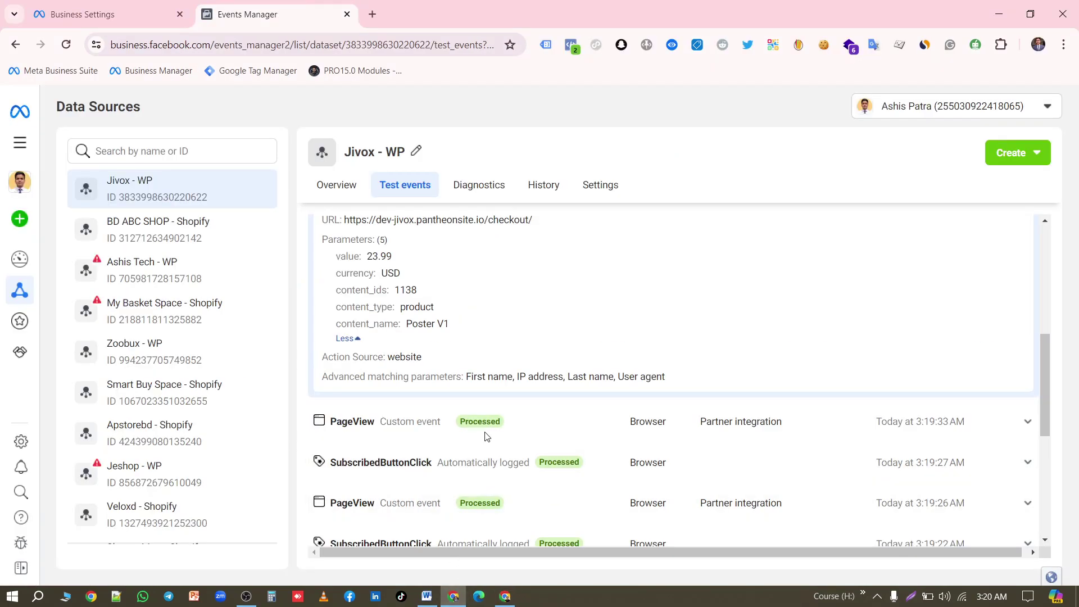
scroll(590, 430, "down", 2)
left_click(66, 45)
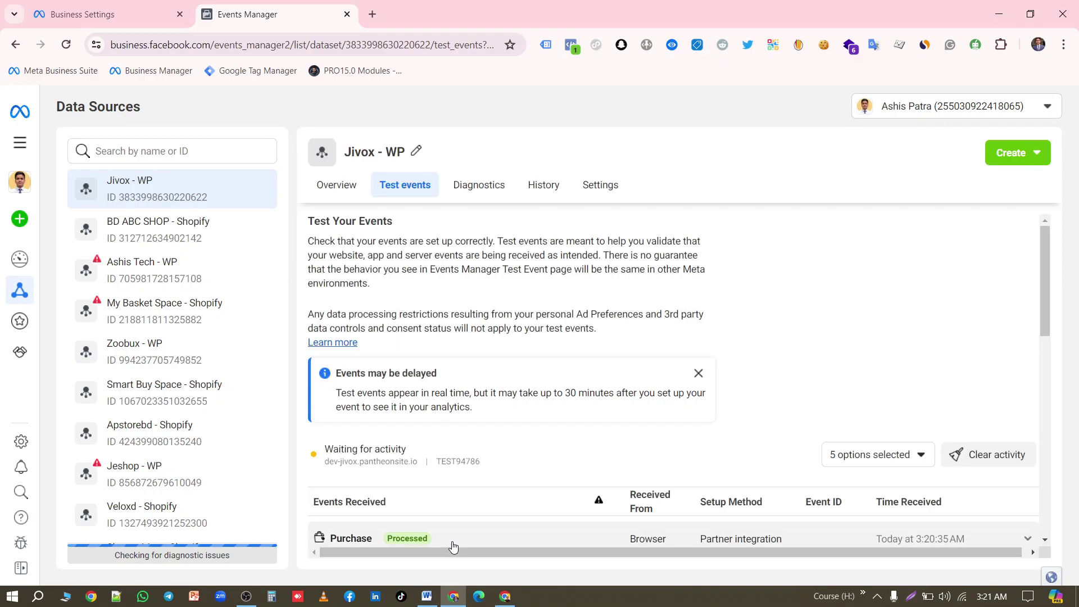
Expand the Purchase test event and examine all of its parameters.
scroll(503, 481, "down", 2)
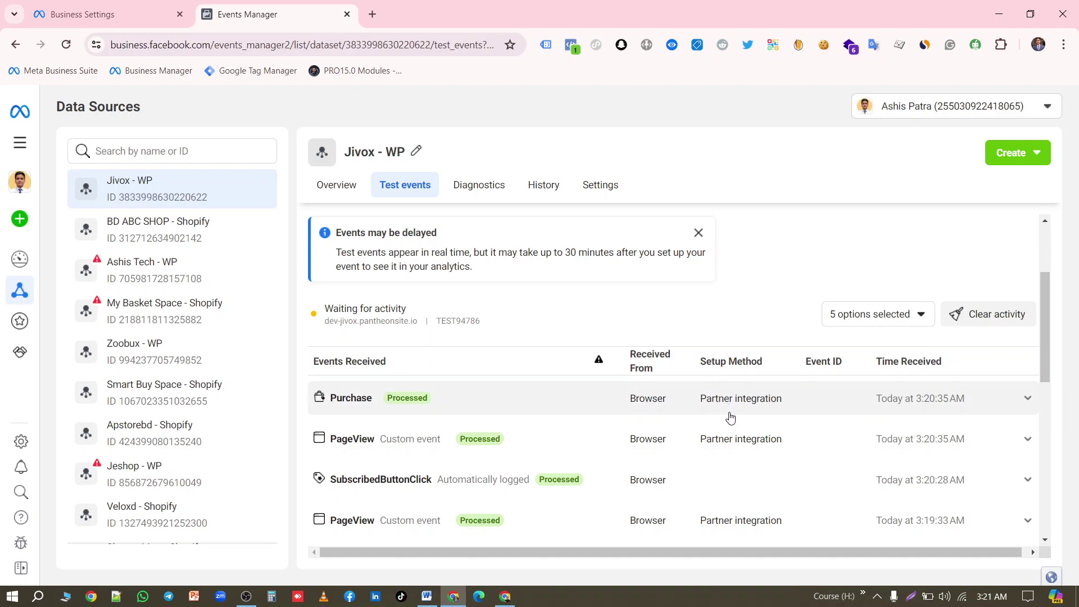
left_click(484, 407)
scroll(449, 405, "down", 3)
left_click(346, 376)
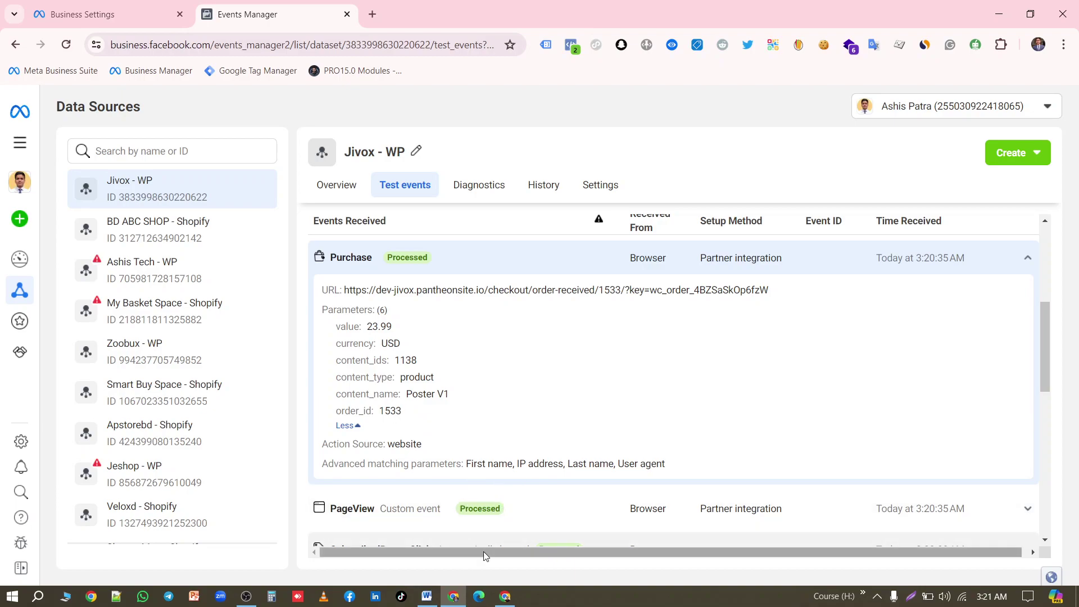
Review the event name list in the Word document, return to Events Manager and collapse the Purchase event details.
left_click(505, 597)
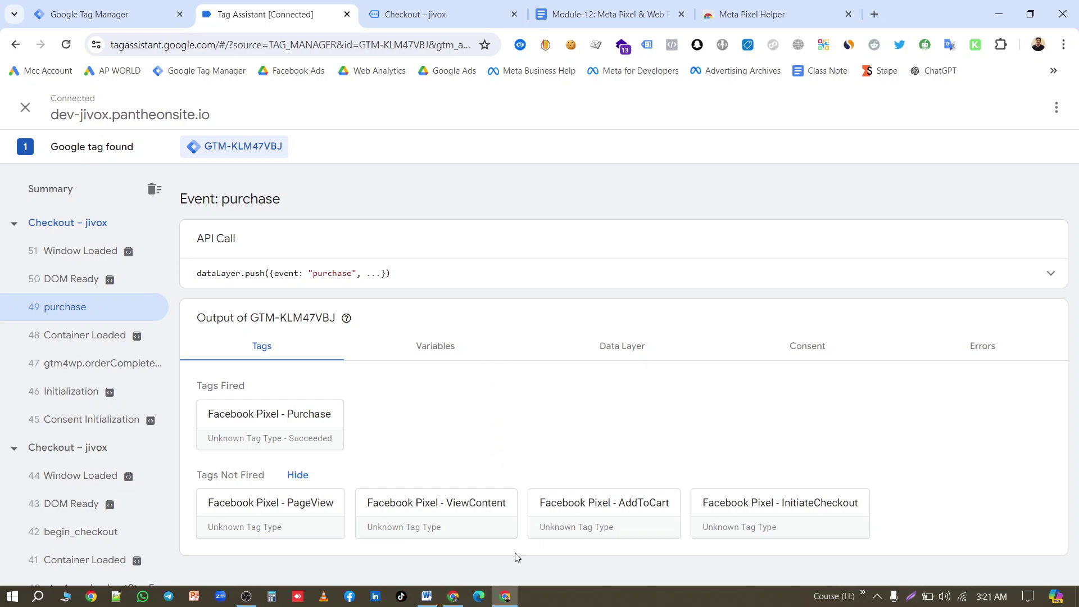
left_click(426, 596)
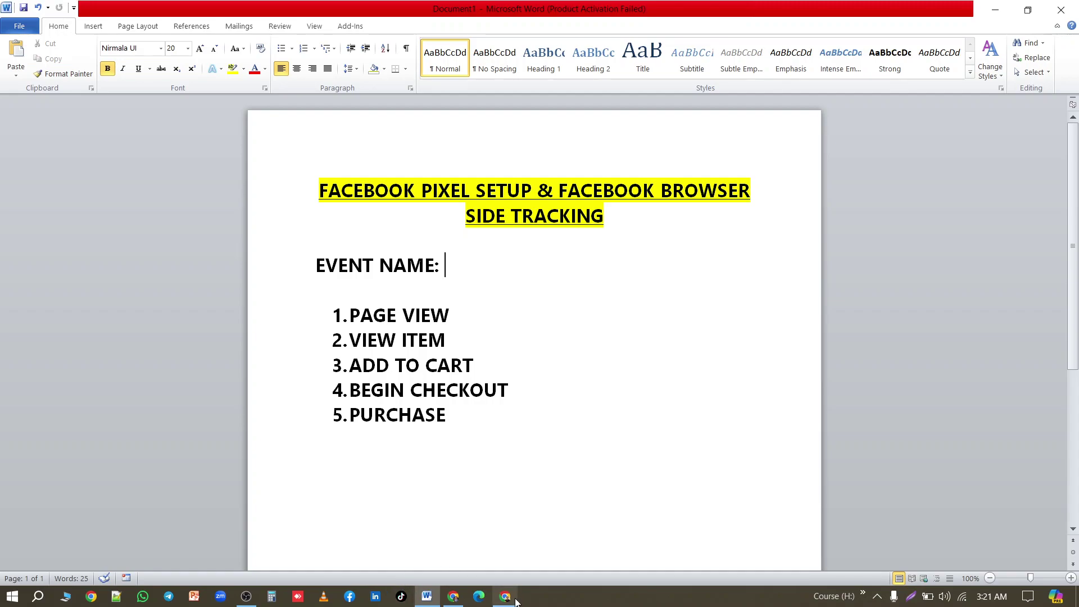
left_click(454, 598)
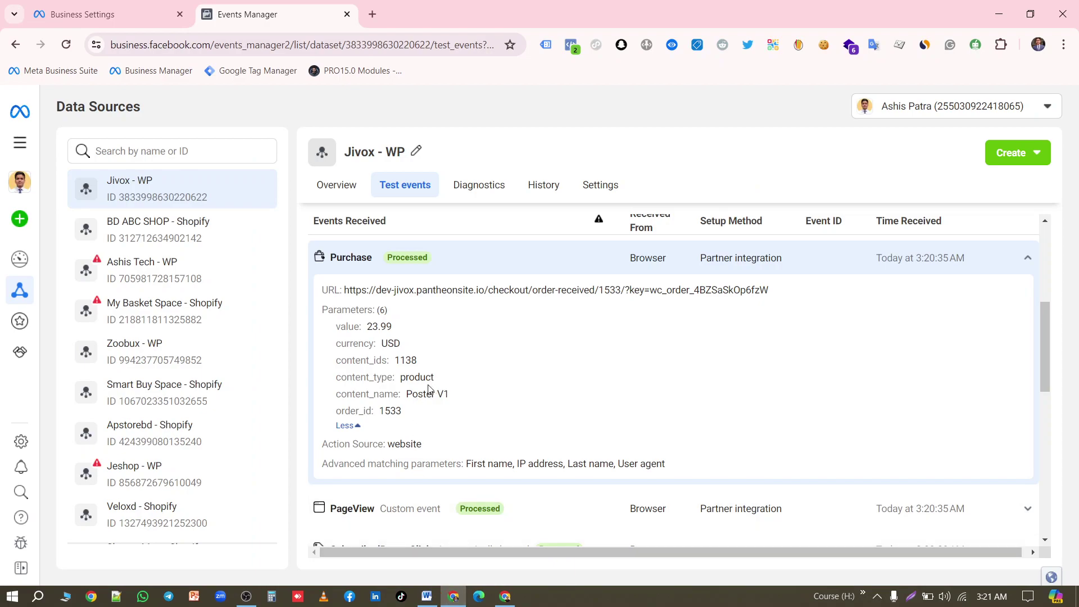
left_click(528, 256)
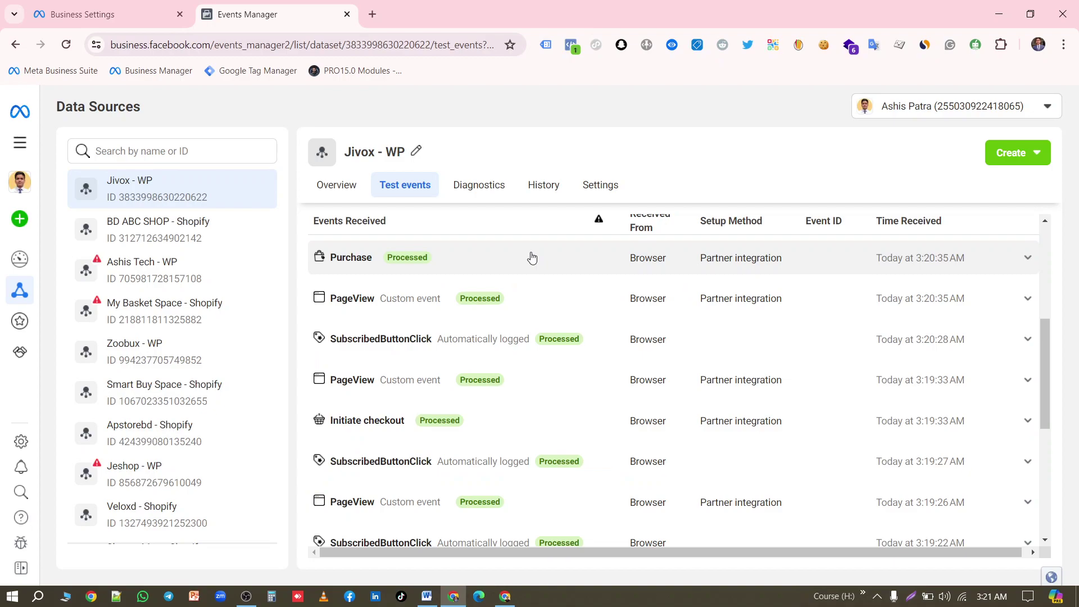